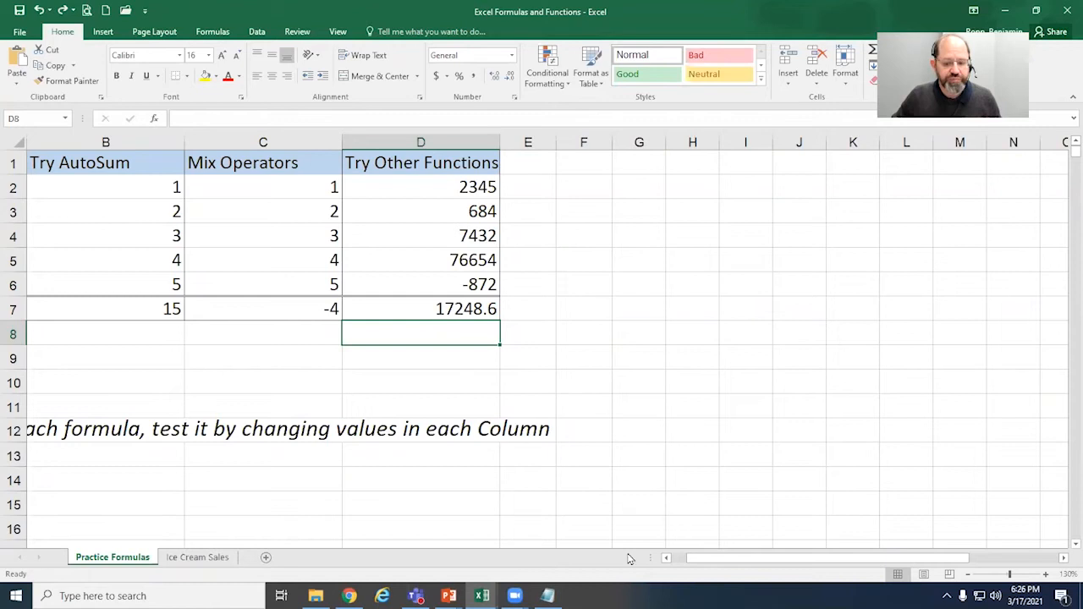
Step: Open the Ice Cream Sales sheet and select the week 1 start date
left_click(676, 558)
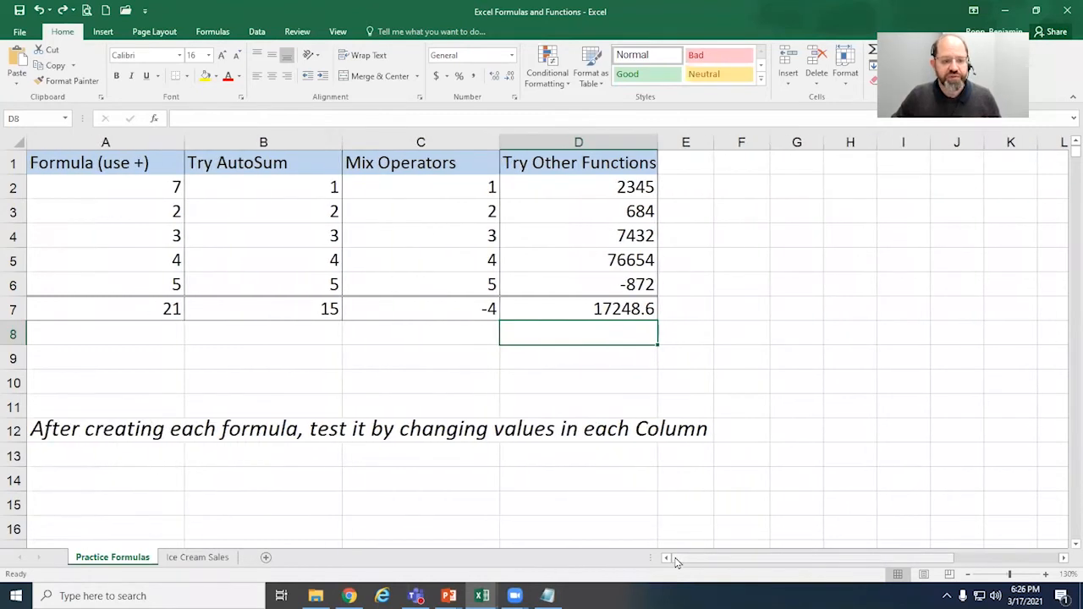
left_click(200, 557)
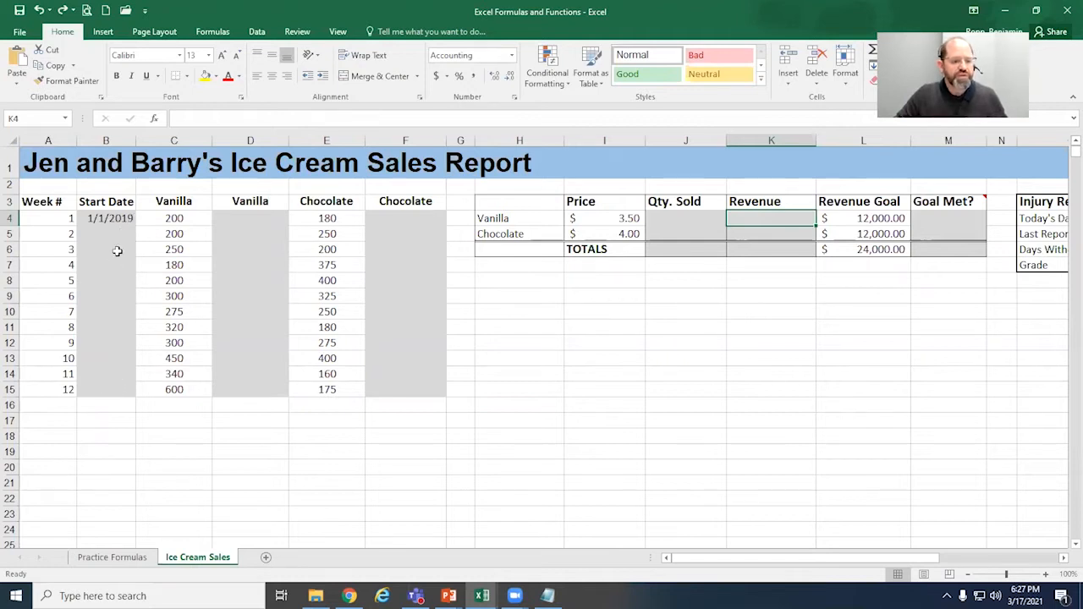
left_click(126, 217)
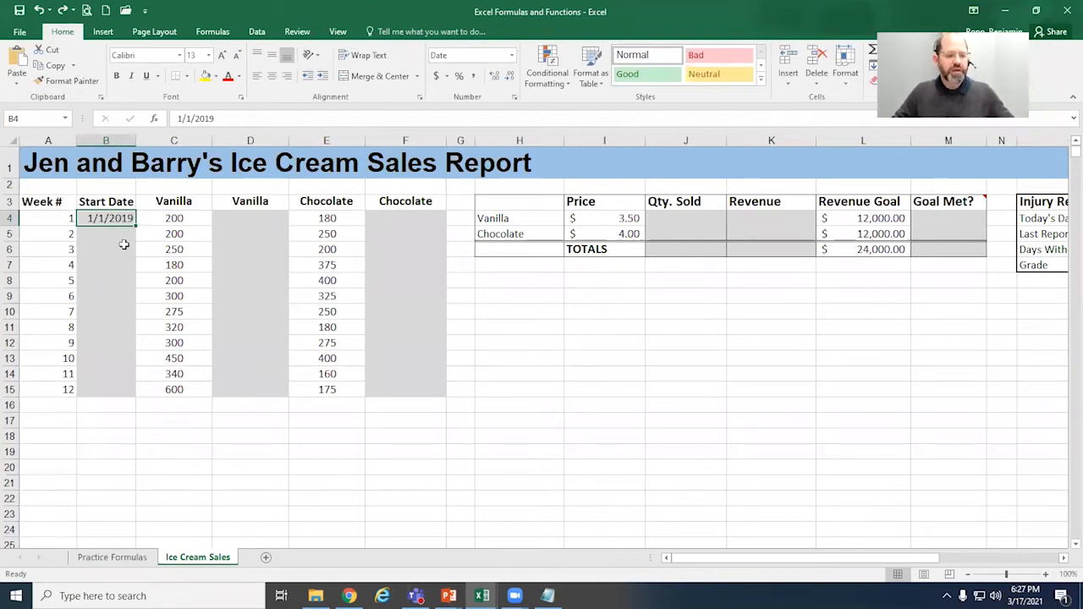
Step: Enter 1/8/19 as the start date for week 2
left_click(123, 233)
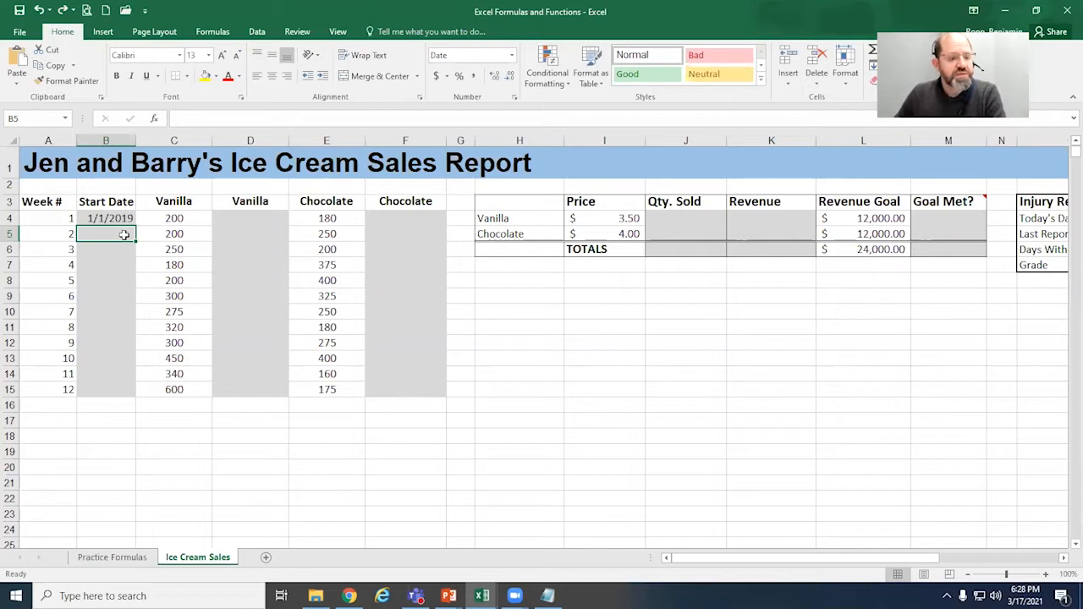
type("1/")
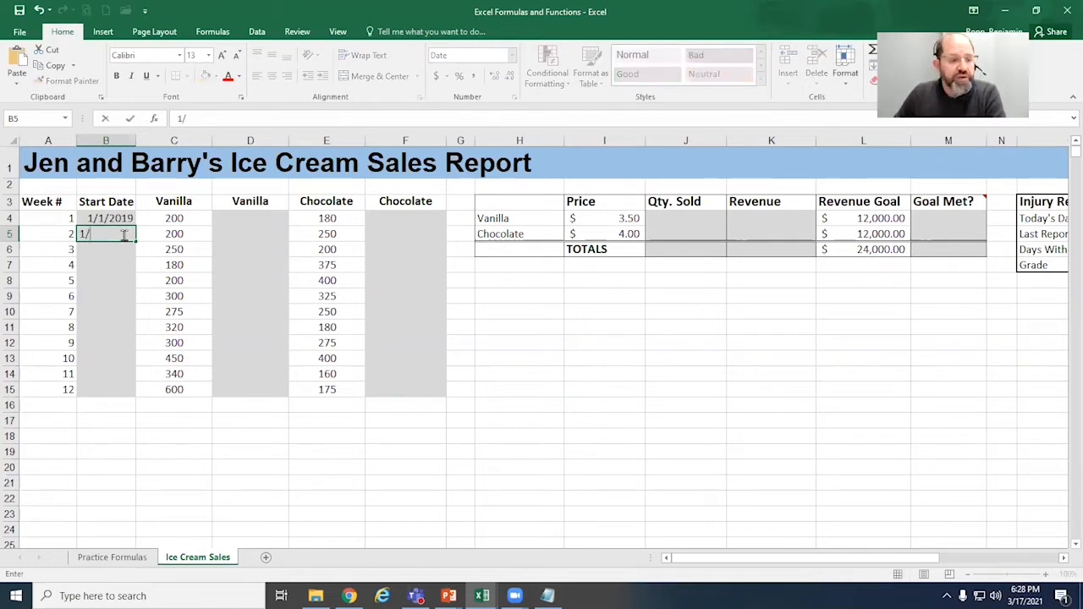
type("8")
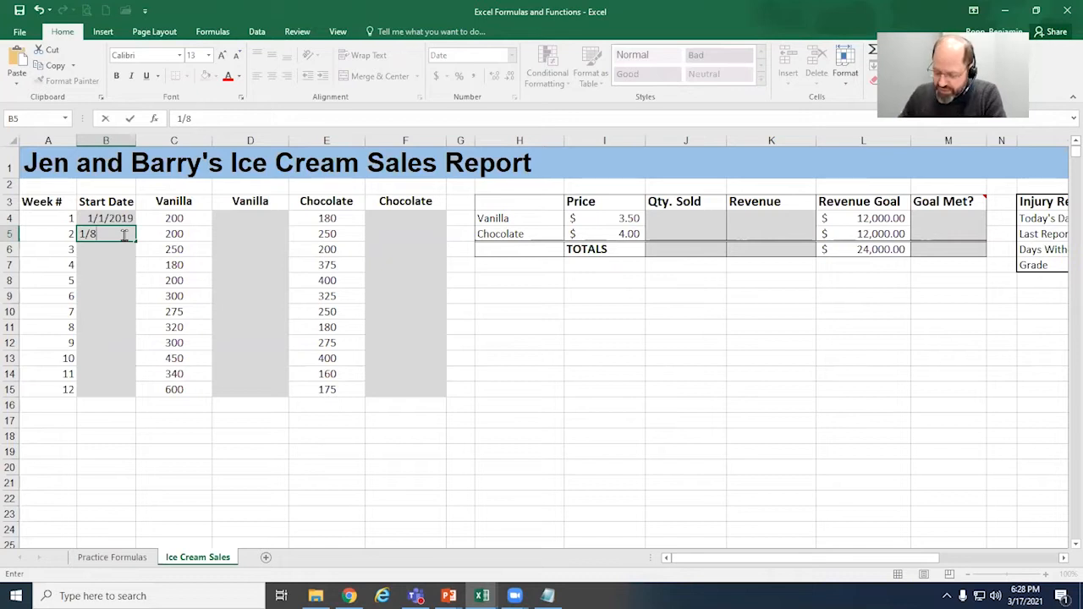
type("/")
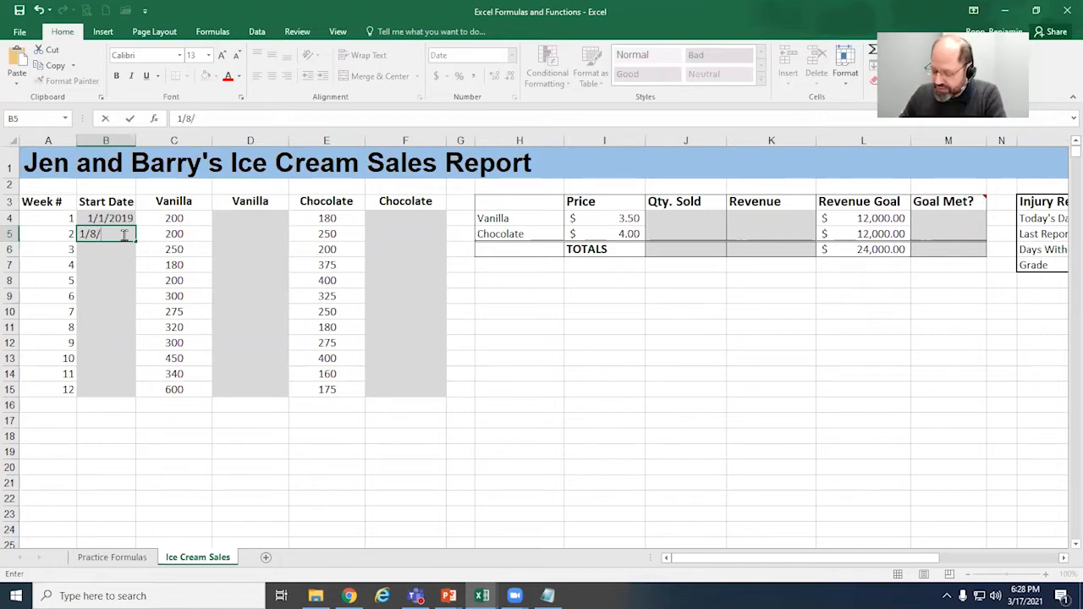
type("19")
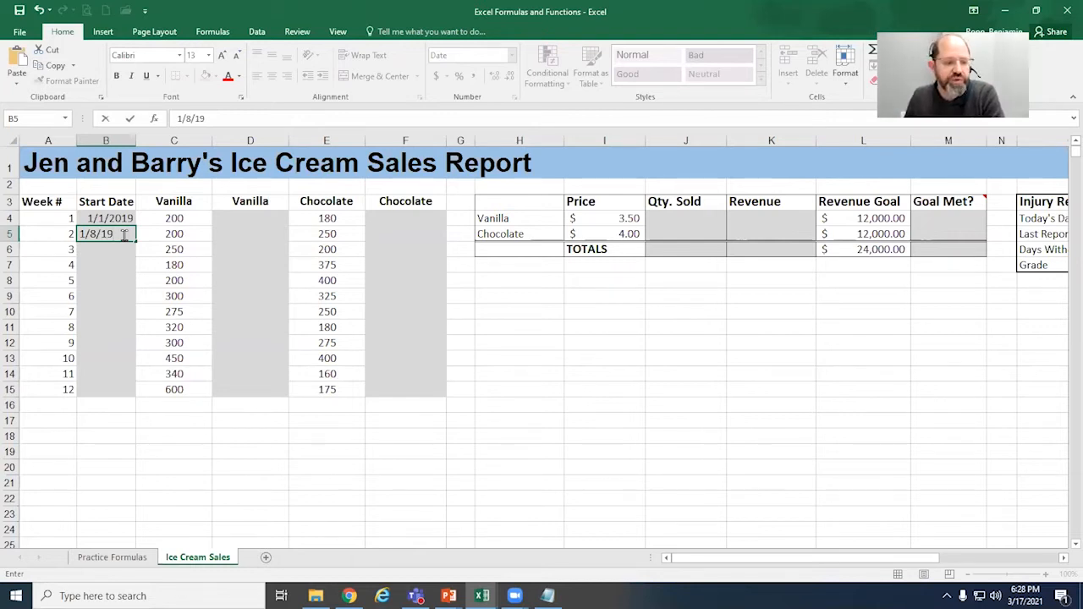
key("Return")
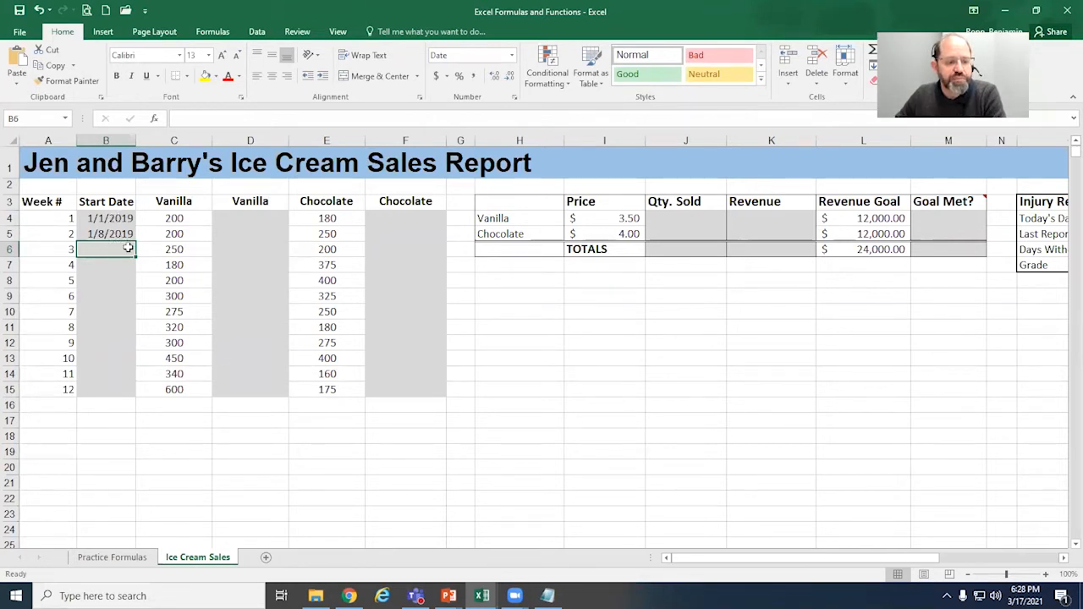
Step: Try filling the start dates down through week 12 from the week 2 date alone, and undo that fill
left_click(129, 239)
left_click_drag(134, 241, 133, 394)
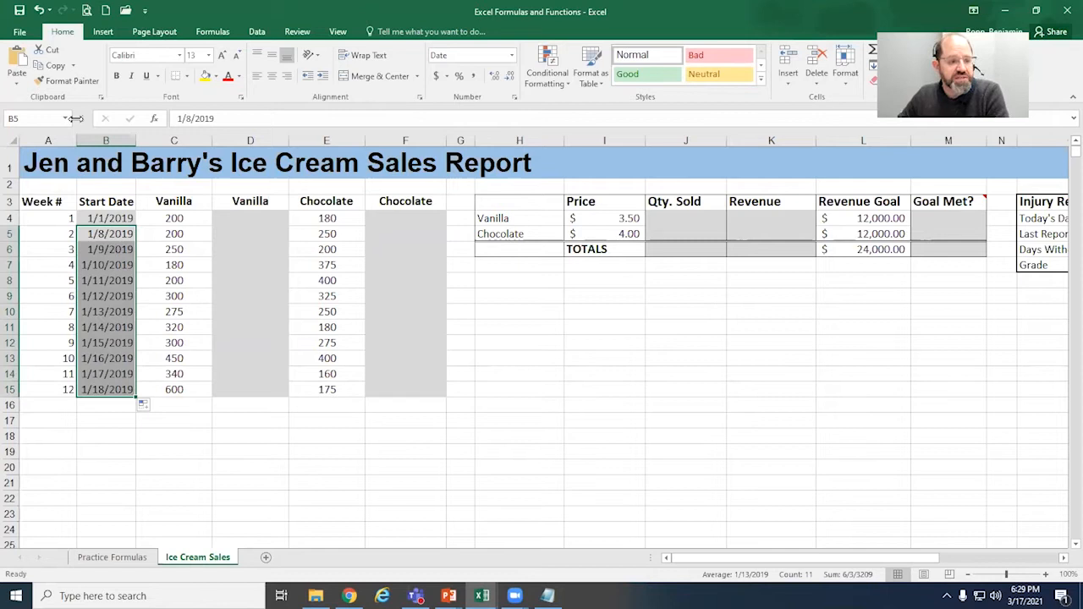
left_click(39, 14)
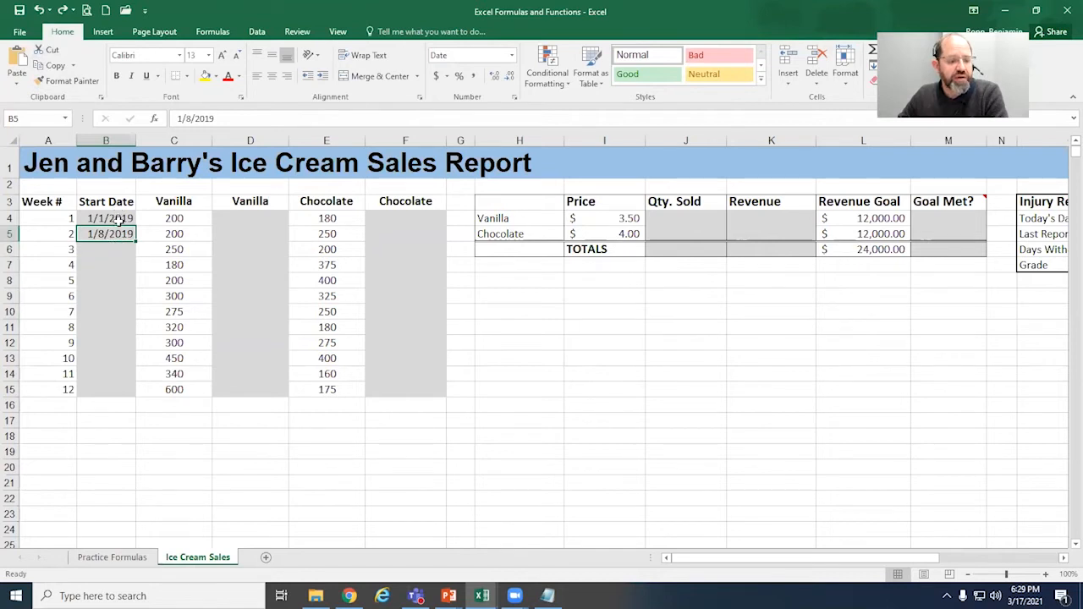
Step: Try filling the start dates through week 12 from the week 1 and week 2 dates together, and undo that fill
left_click_drag(118, 219, 117, 234)
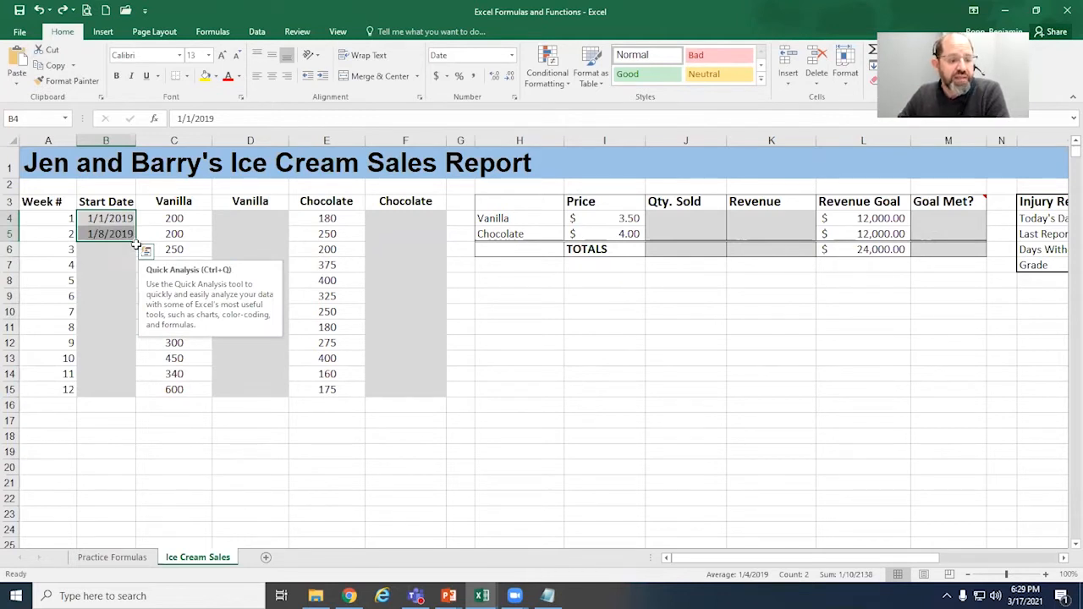
left_click_drag(133, 243, 134, 398)
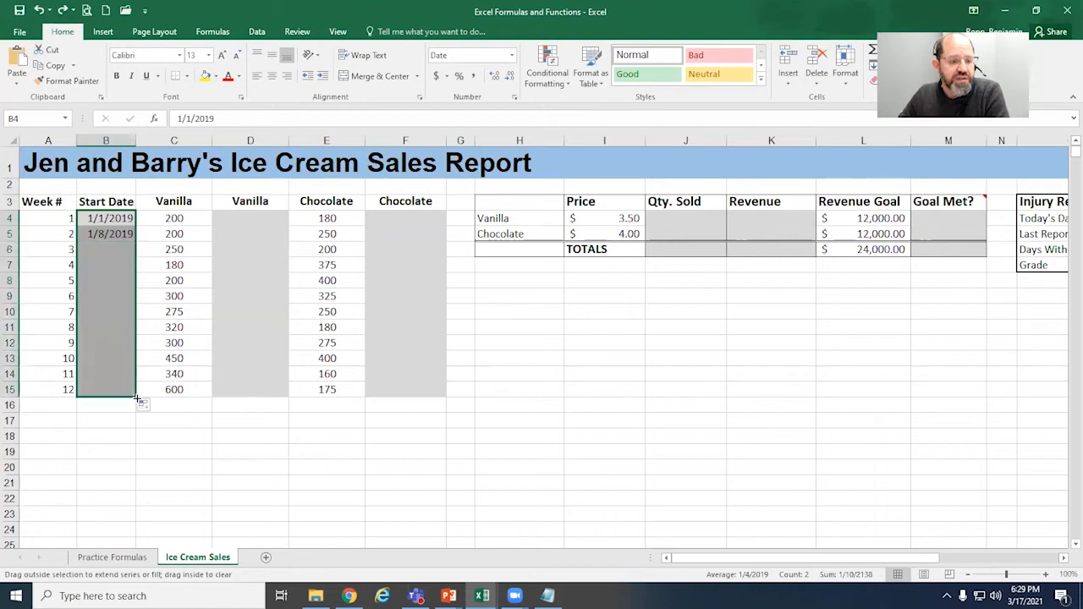
left_click(115, 236)
left_click(111, 250)
left_click(114, 266)
left_click(115, 282)
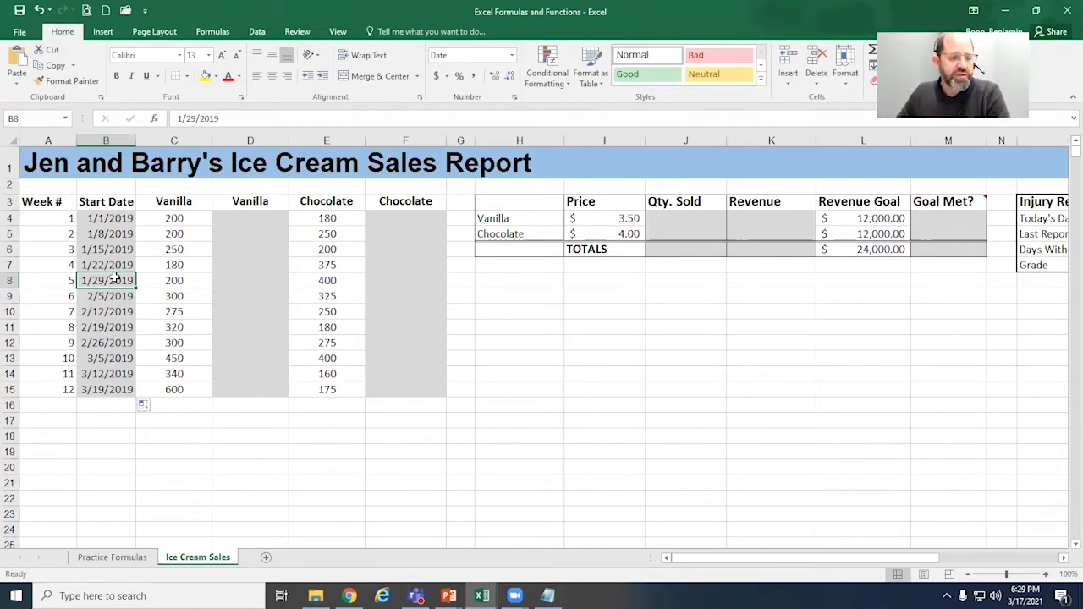
left_click(39, 11)
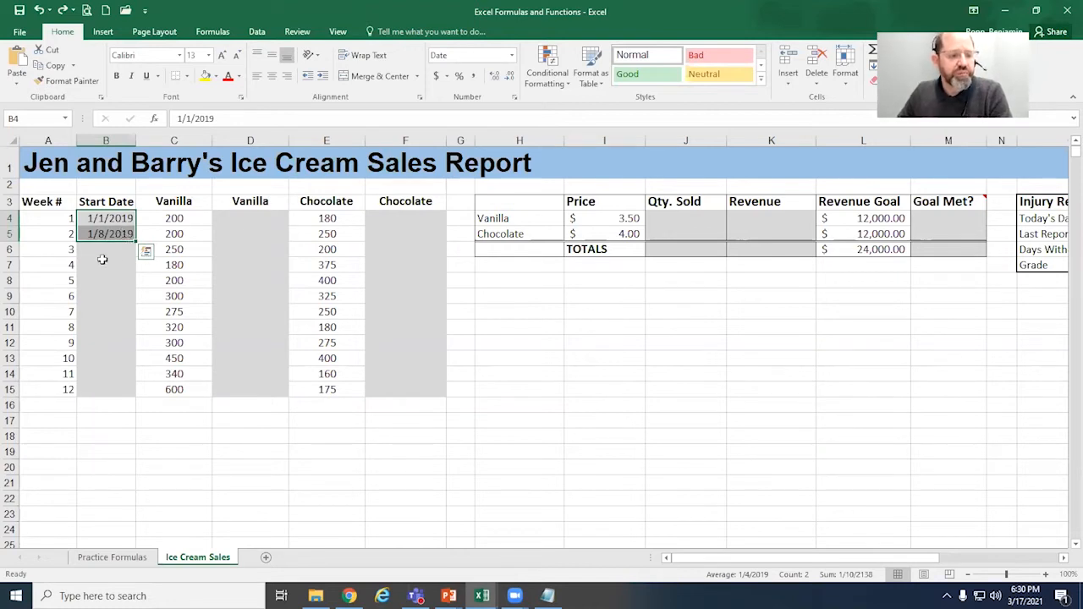
left_click(118, 252)
left_click(118, 233)
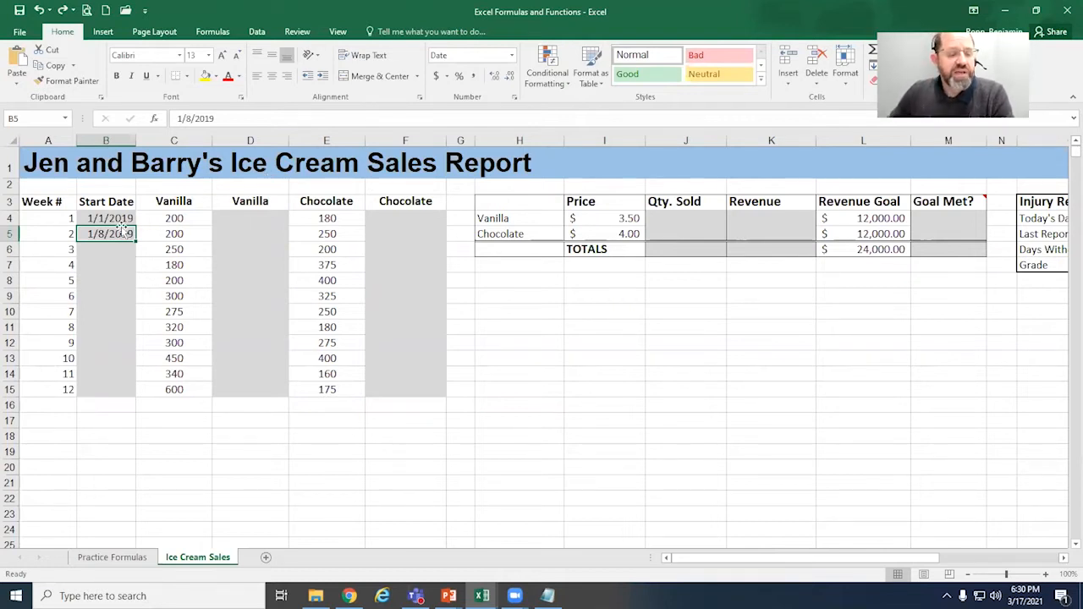
left_click_drag(118, 219, 122, 233)
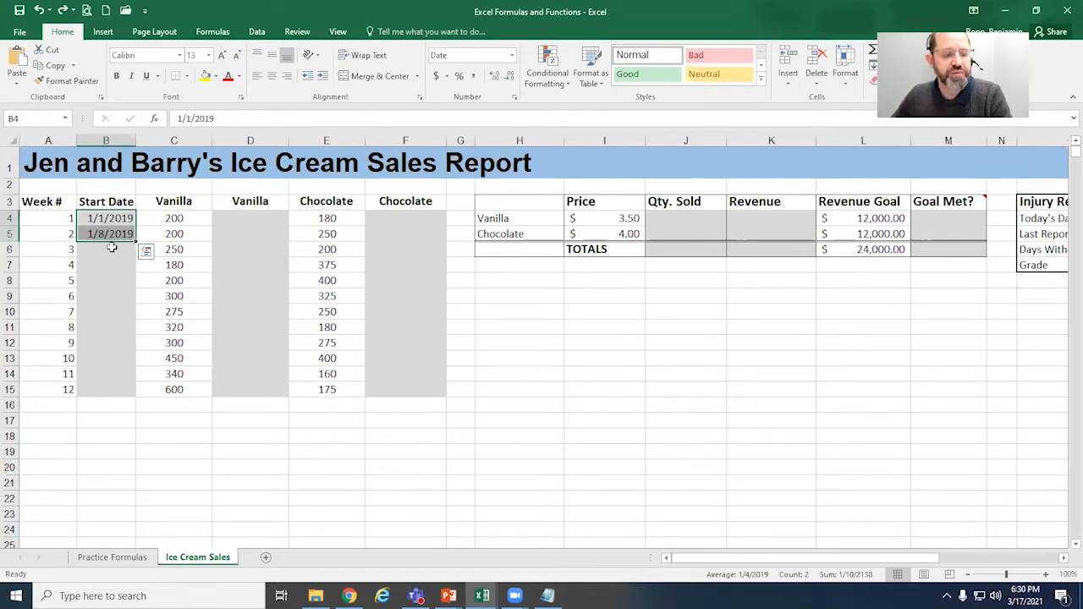
Step: Replace the week 2 start date in B5 with the formula =B4+7, adding seven days to the week 1 date
left_click(115, 237)
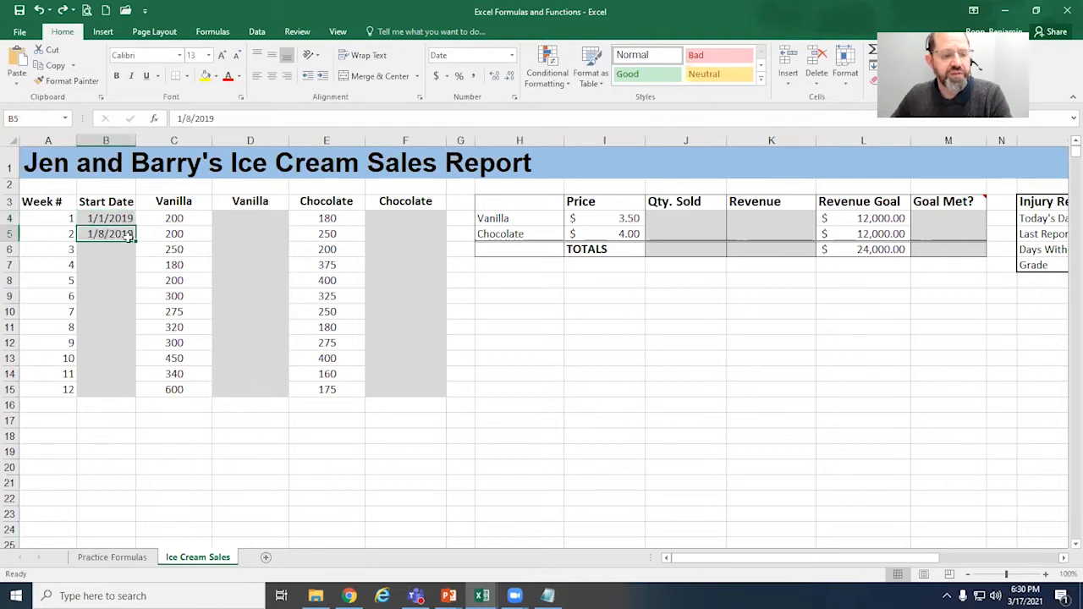
key("Delete")
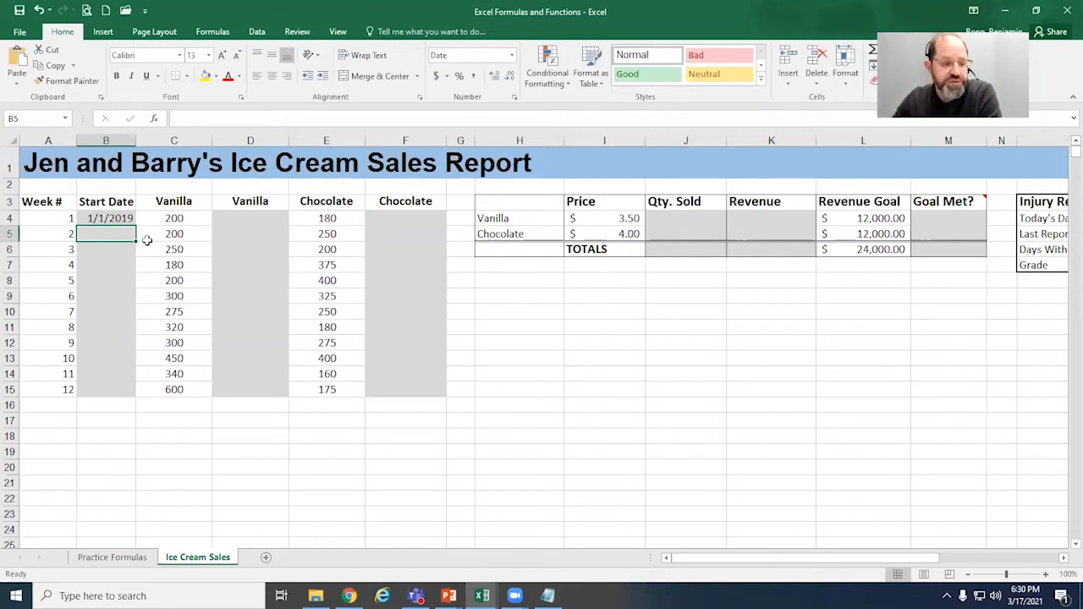
type("=")
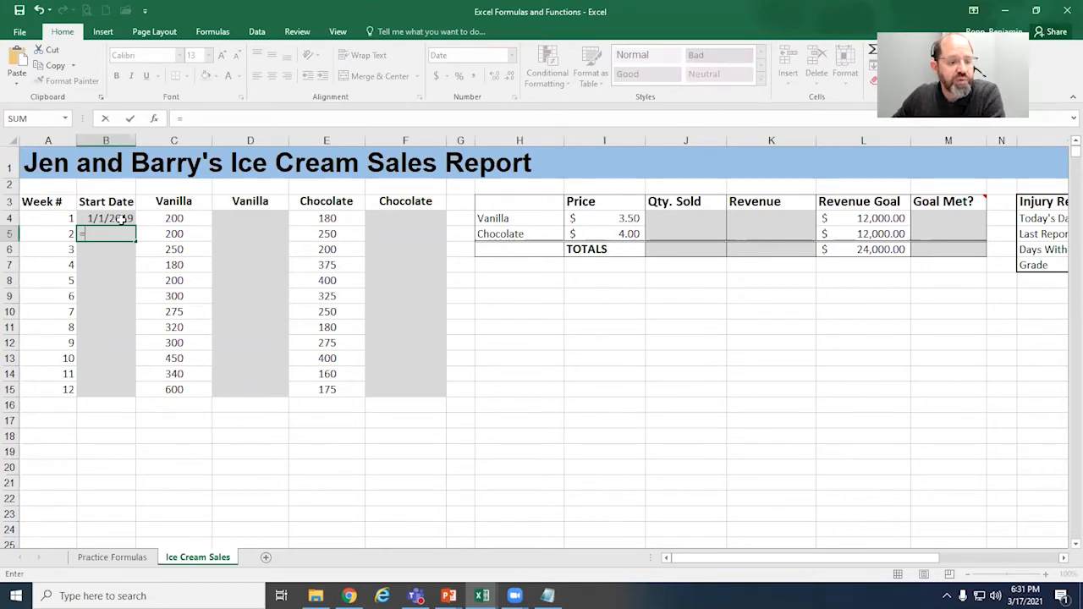
left_click(122, 219)
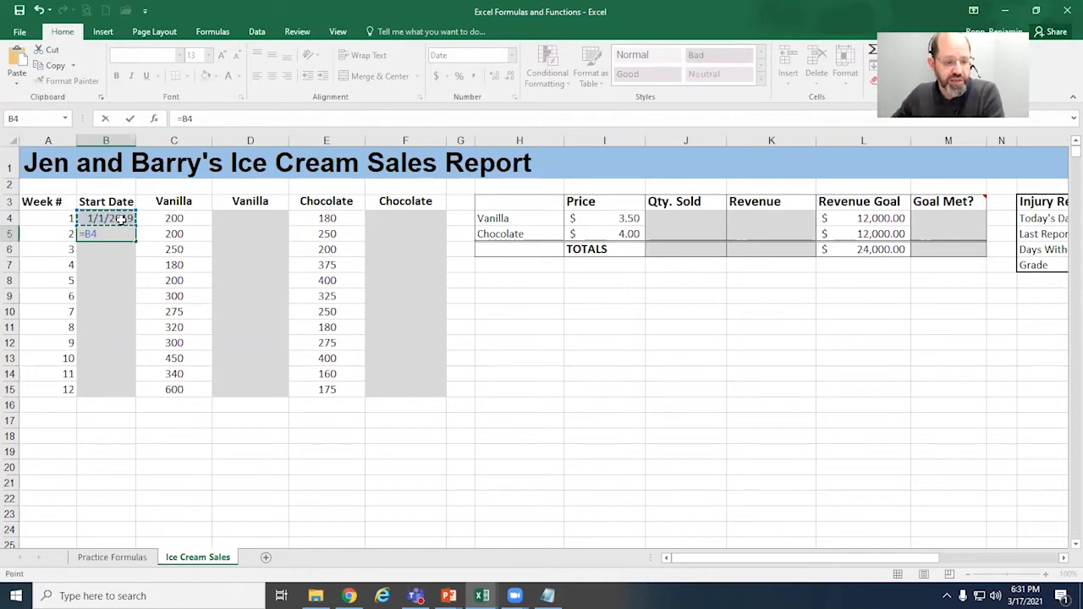
type("+")
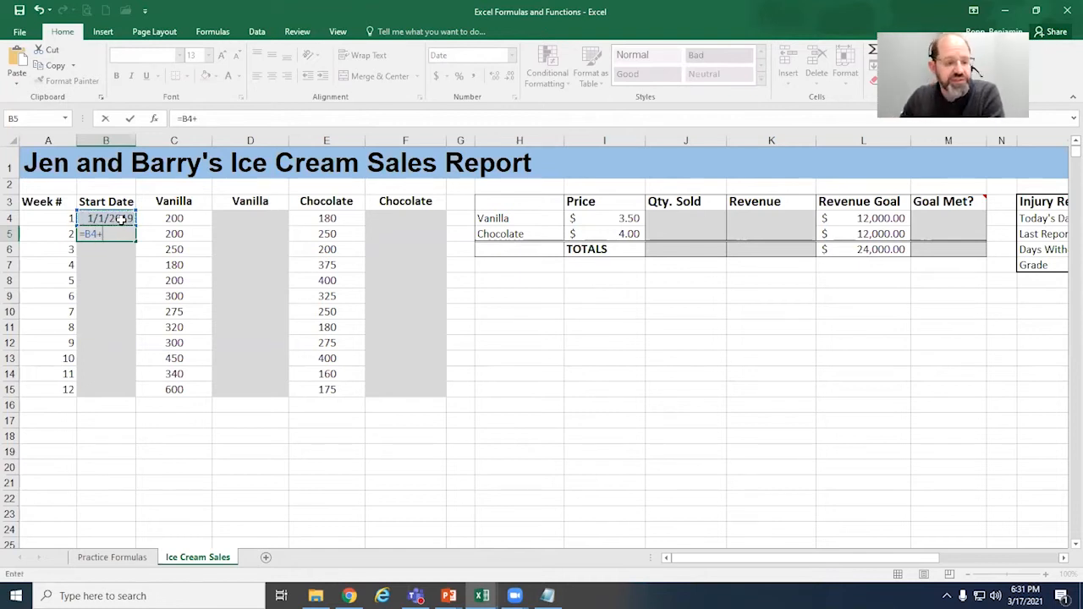
type("7")
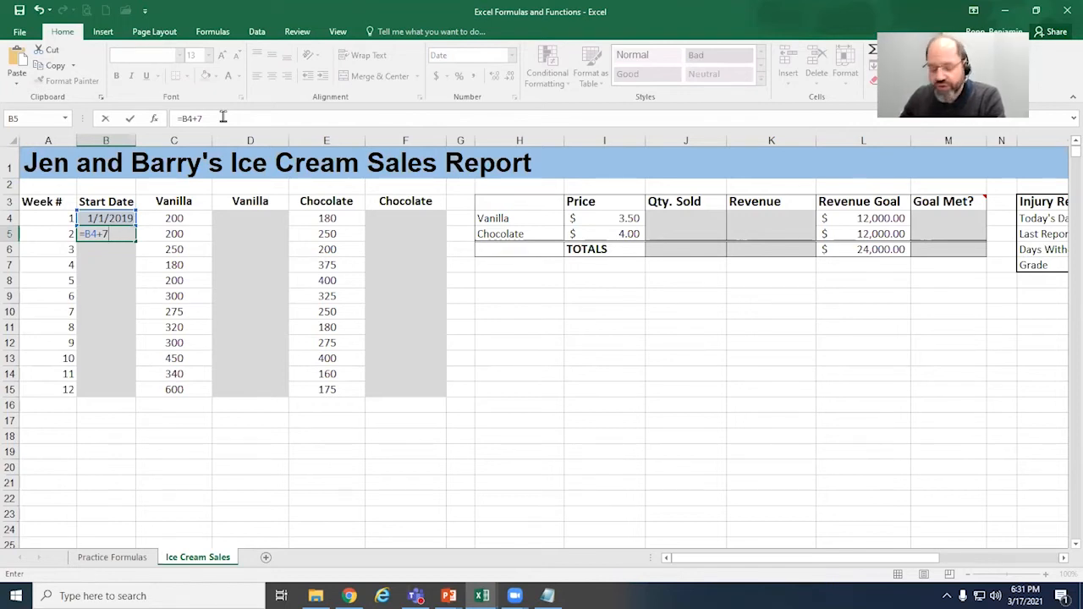
key("Return")
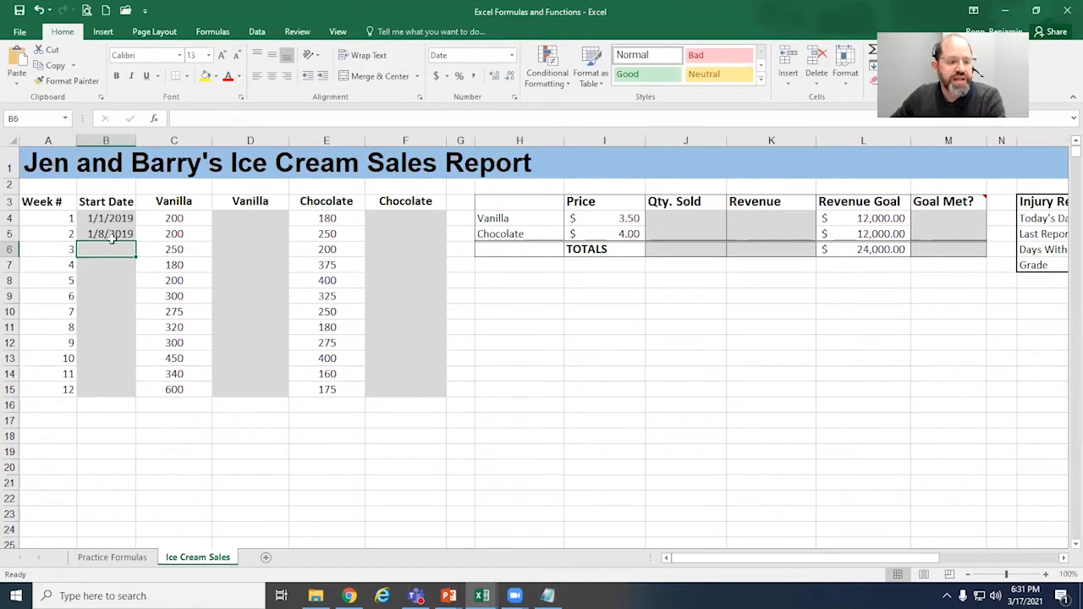
left_click(108, 235)
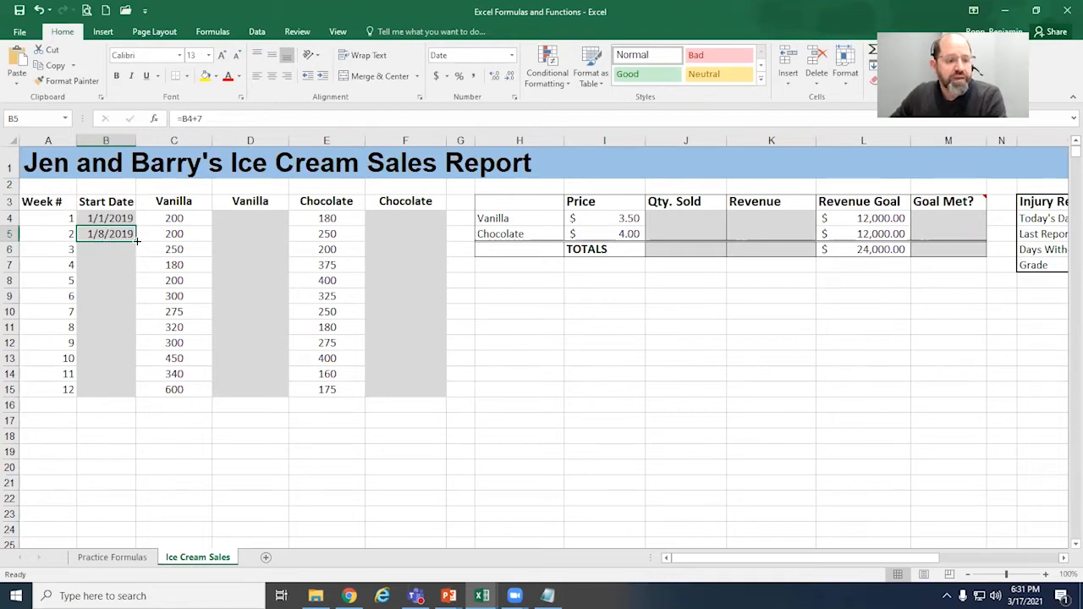
left_click_drag(216, 117, 174, 116)
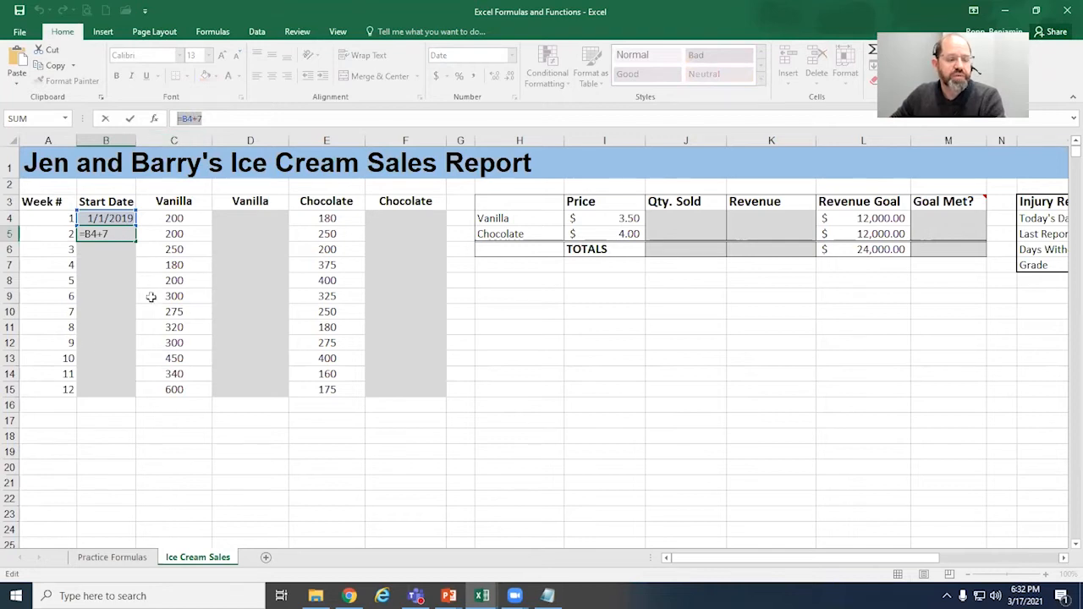
type("=")
left_click(149, 237)
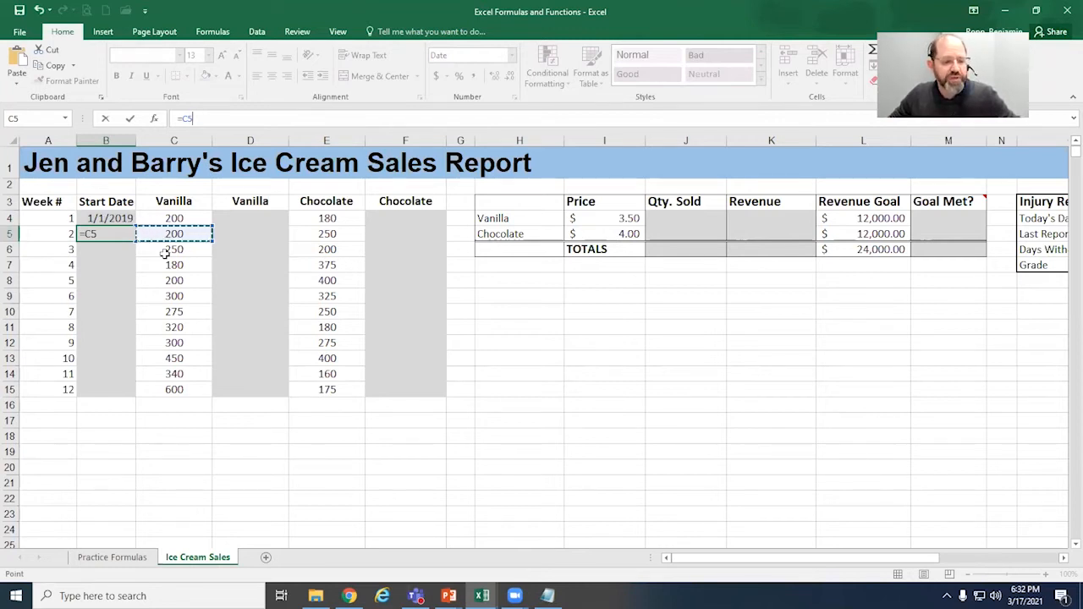
key("Escape")
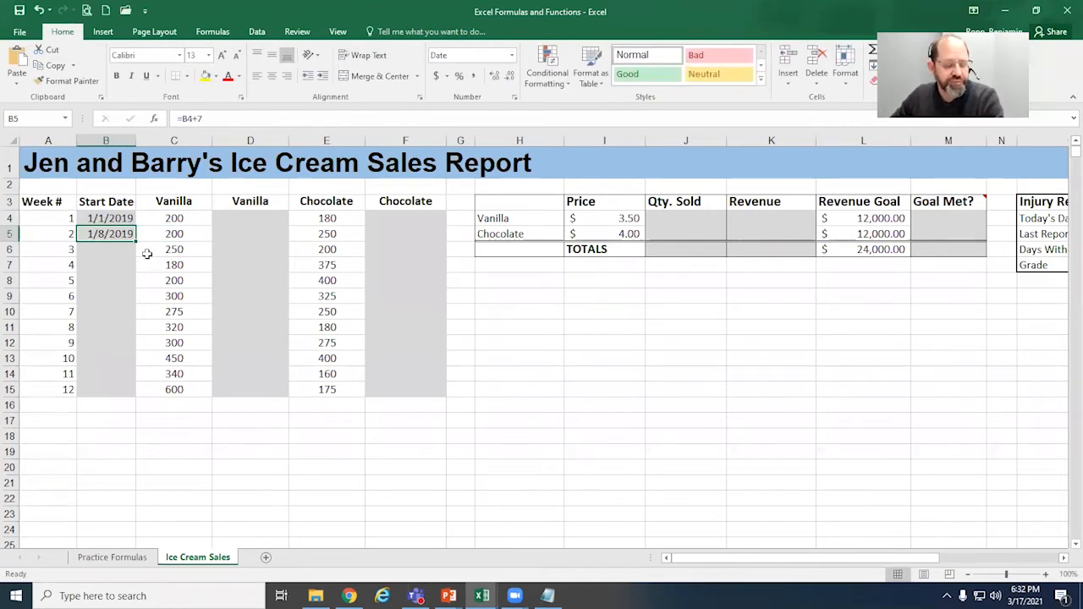
Step: Examine the week 2 start date formula and the cell it refers to
left_click(185, 118)
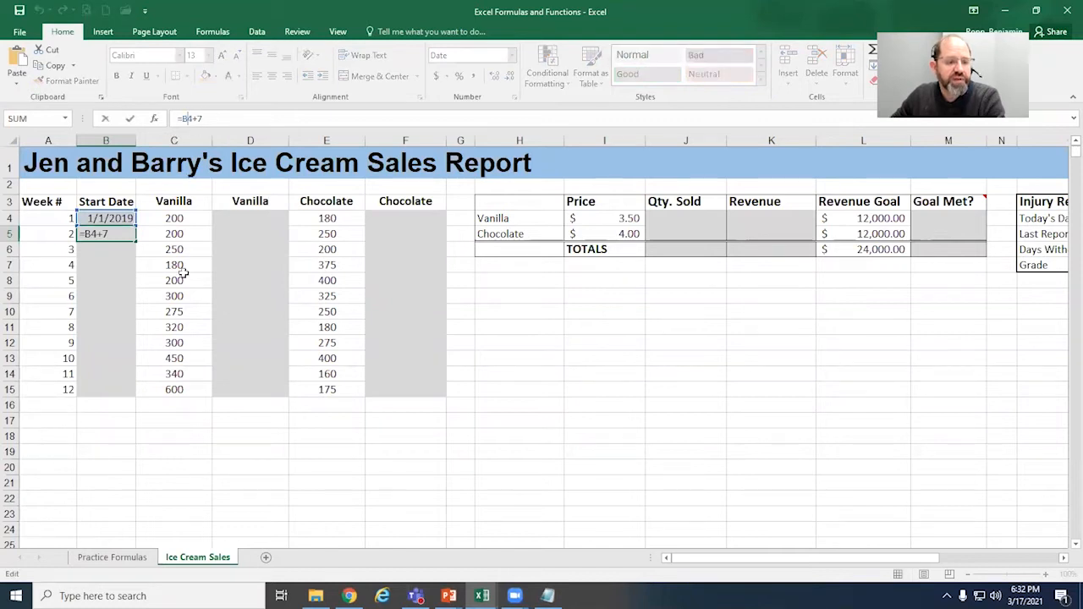
left_click(561, 316)
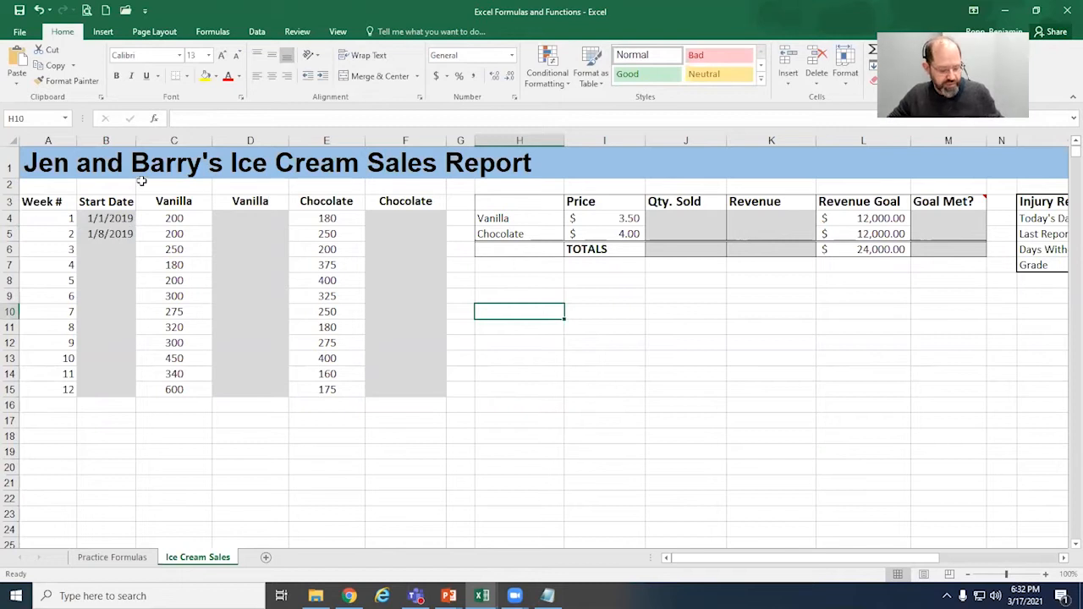
left_click(104, 233)
left_click(204, 119)
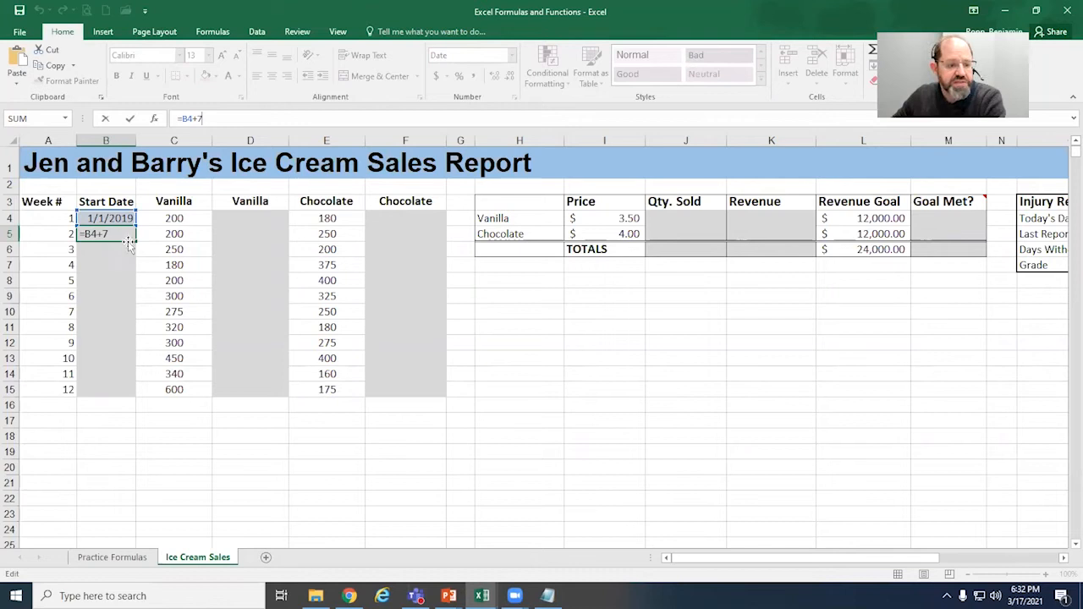
left_click(168, 281)
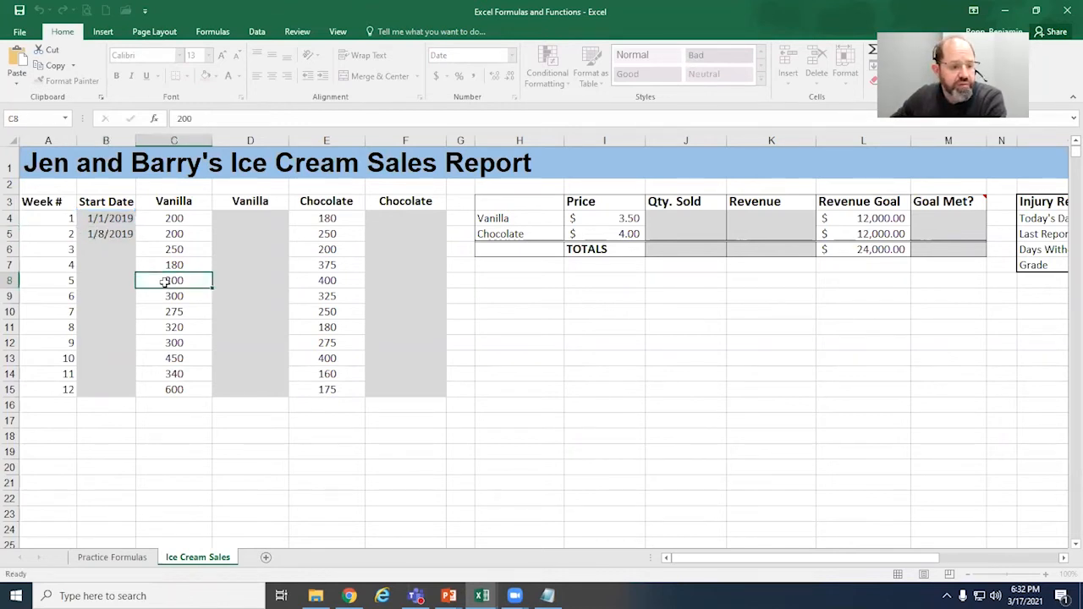
Step: Fill the start date formula from week 2 in B5 down through week 12 in B15
left_click(121, 230)
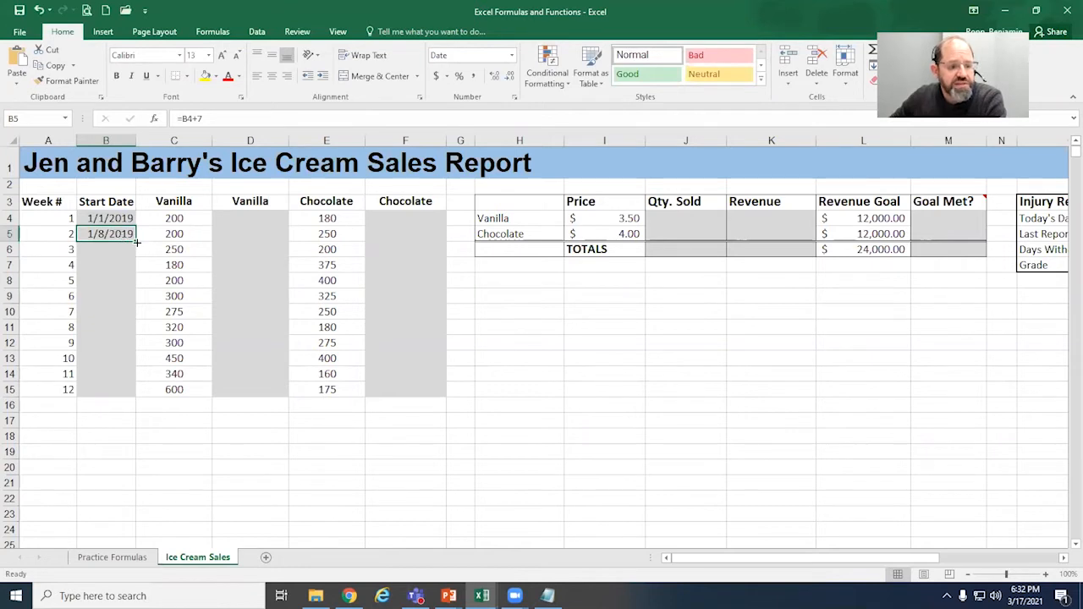
left_click_drag(136, 243, 136, 396)
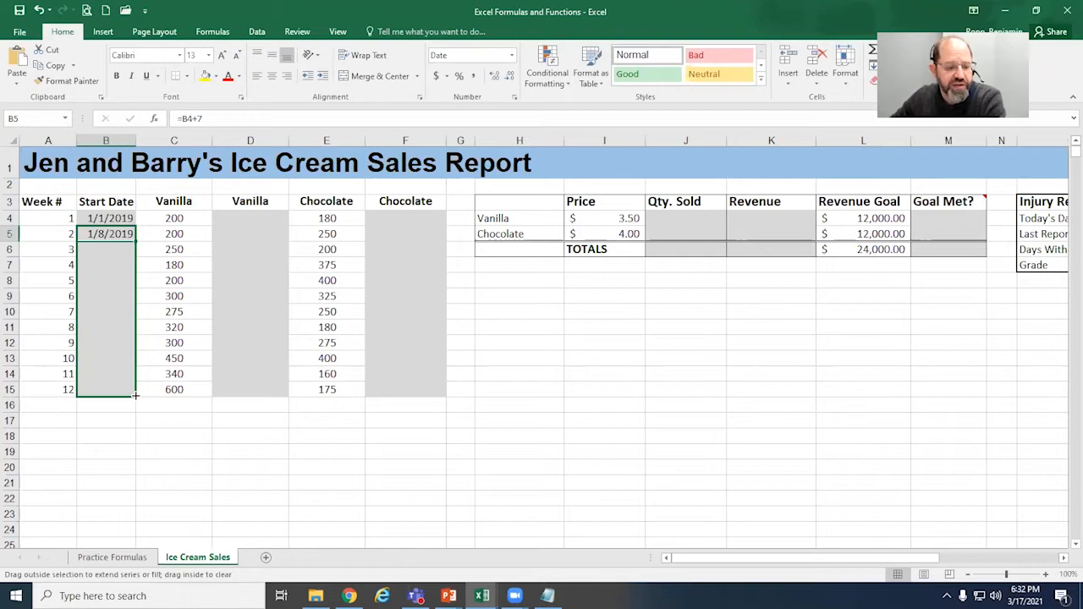
left_click_drag(136, 395, 139, 399)
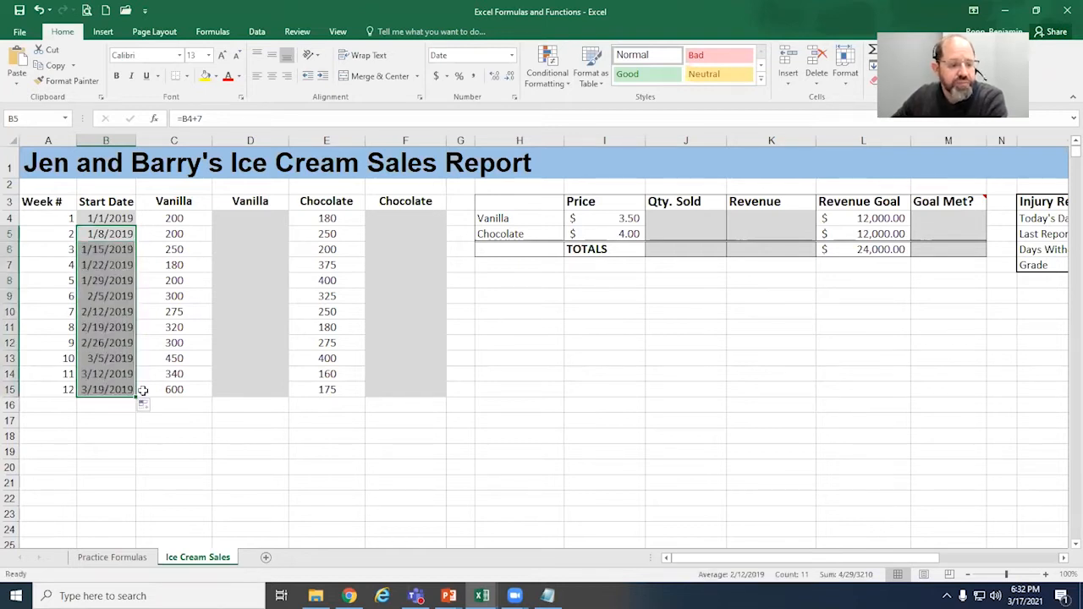
Step: Examine the filled start date formulas in several weeks, including weeks 2, 5 and 12, and the week 1 date they build on
left_click(118, 280)
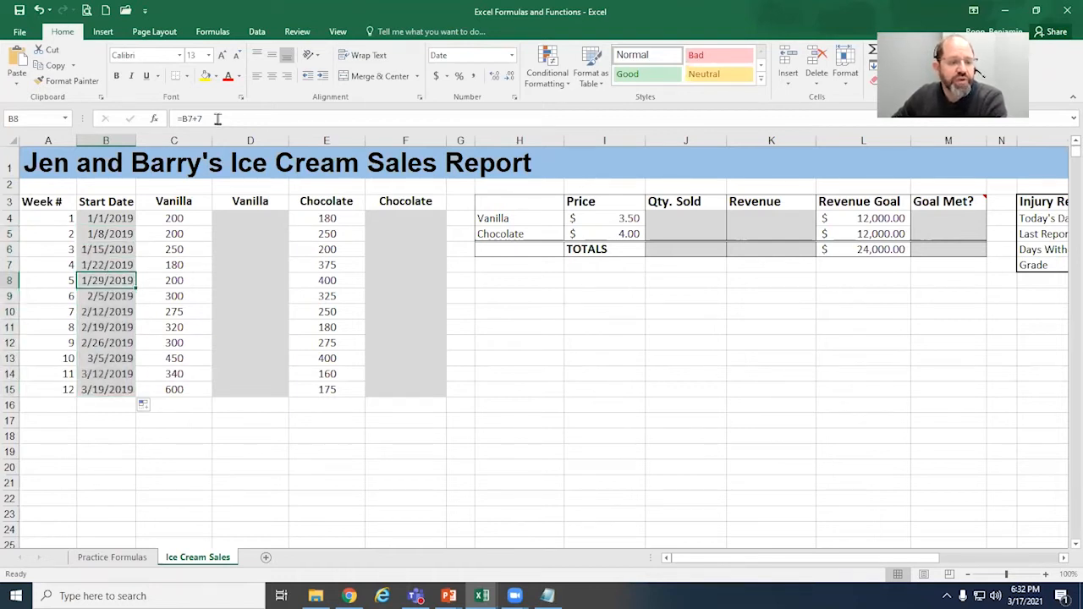
left_click(108, 296)
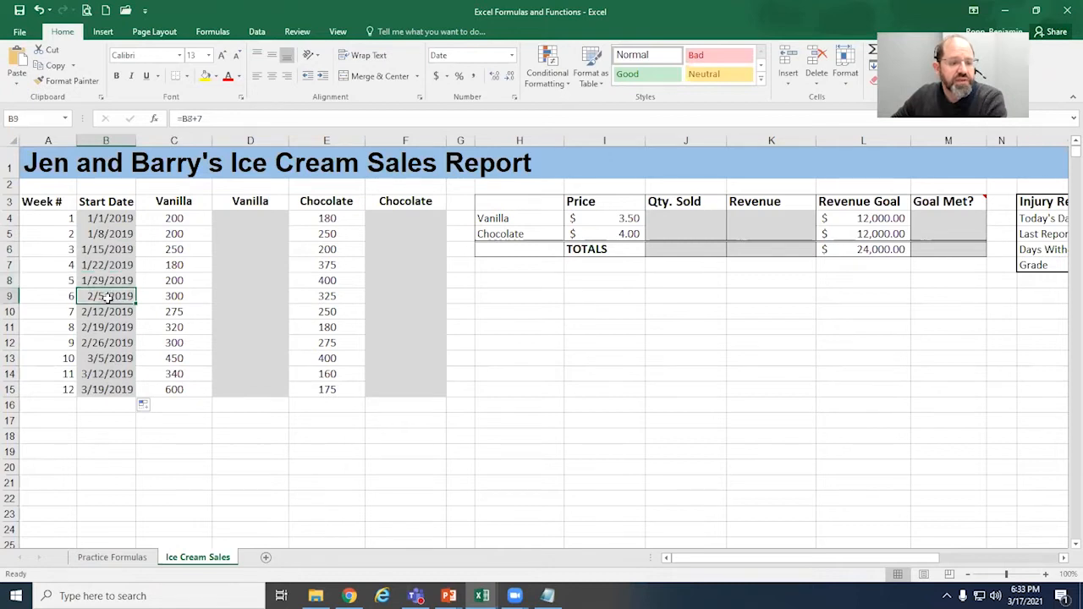
left_click(110, 278)
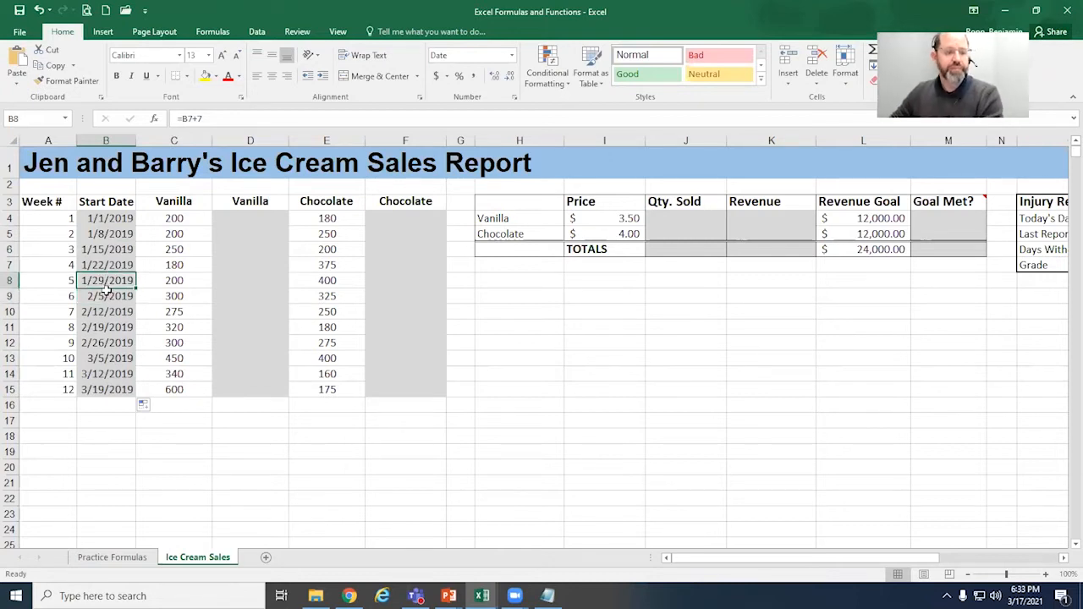
left_click_drag(218, 119, 166, 120)
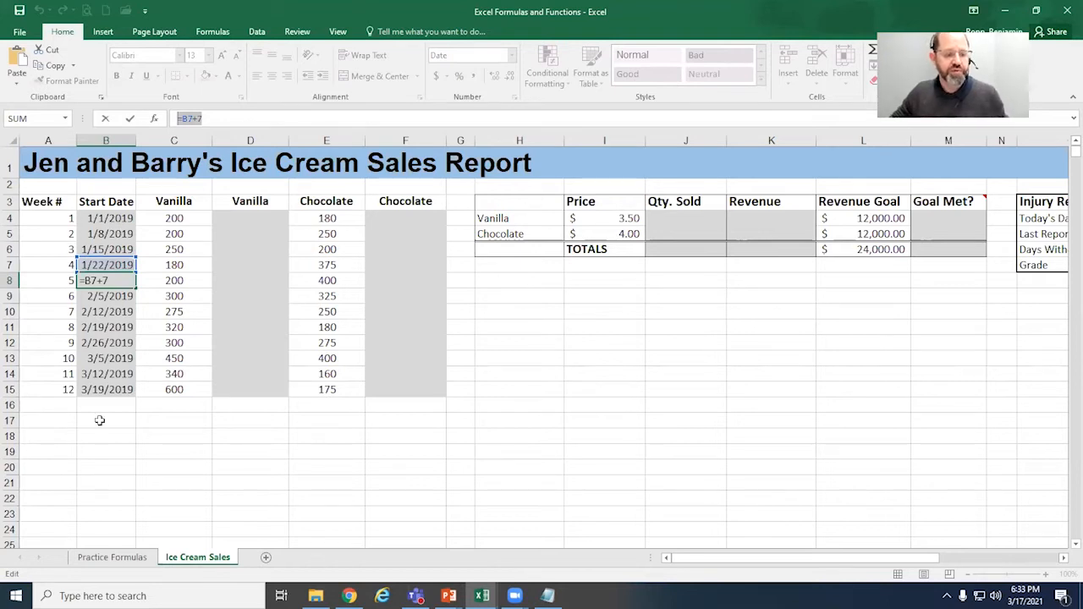
key("ctrl+Return")
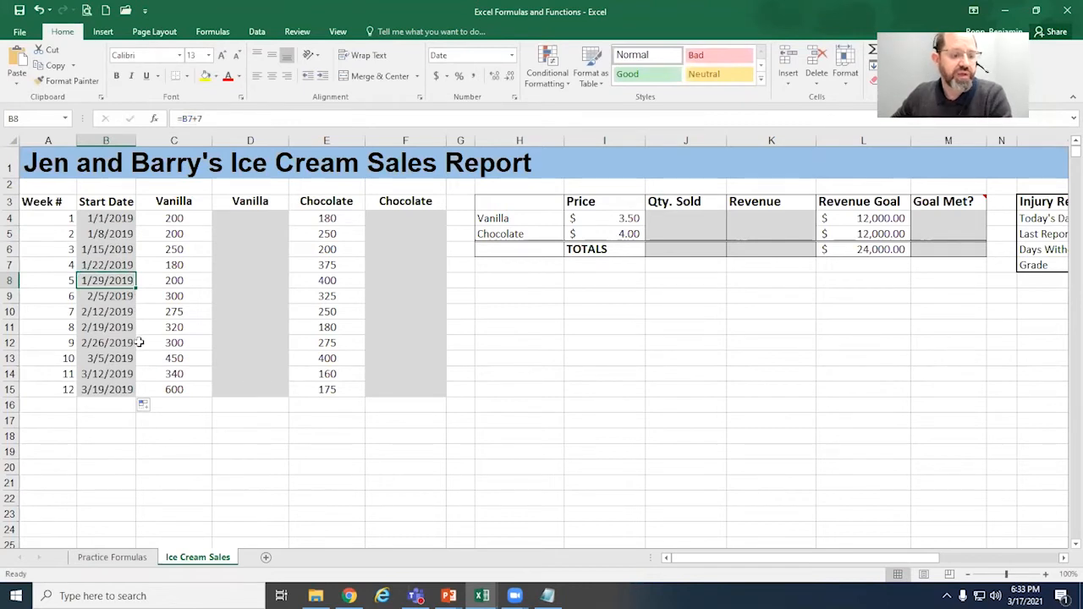
left_click(125, 236)
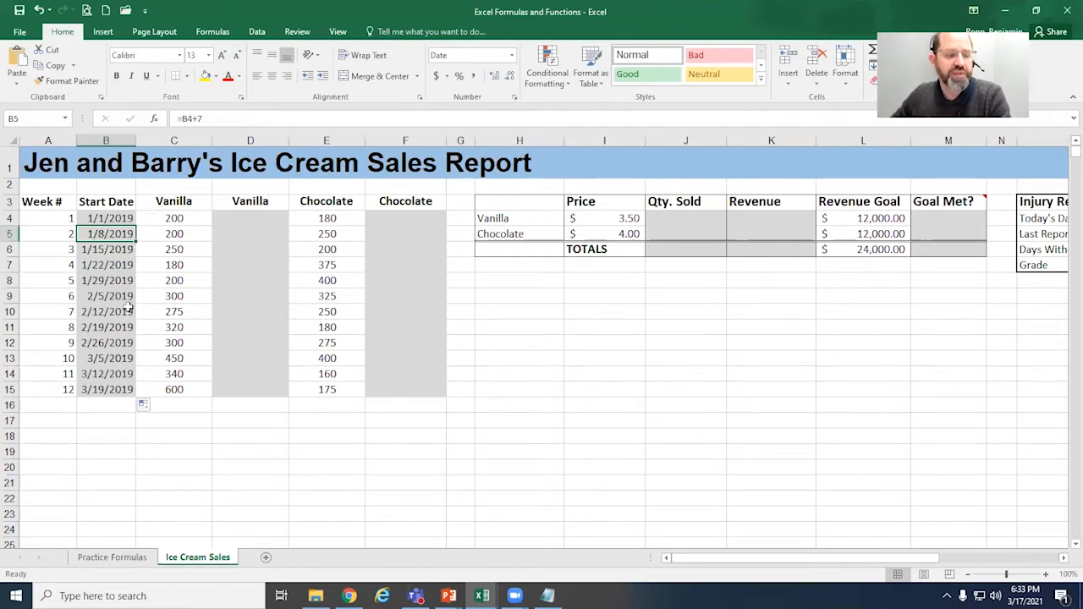
left_click(119, 390)
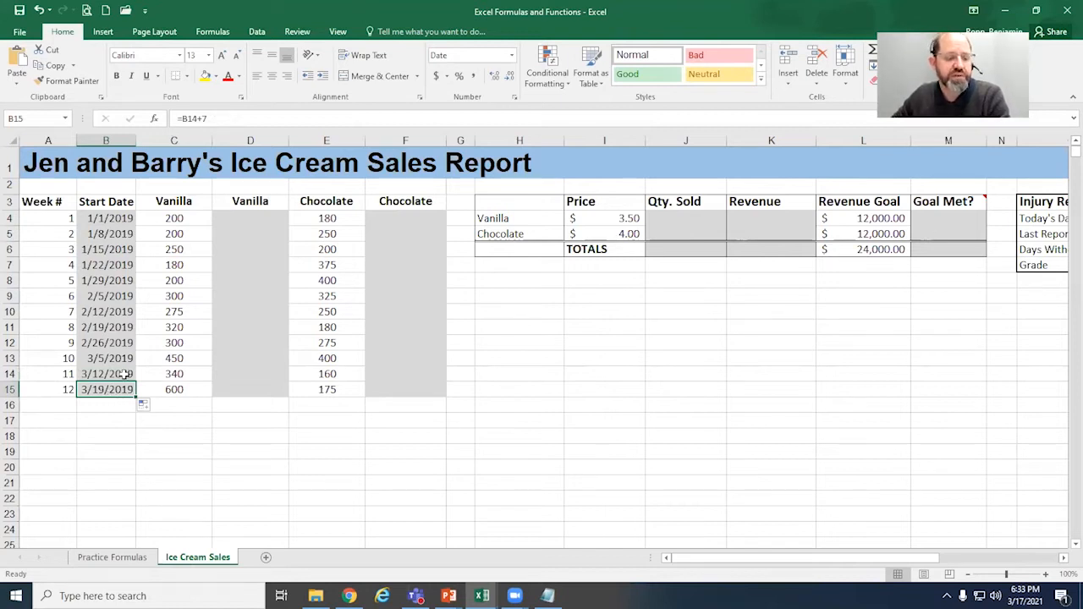
left_click(126, 234)
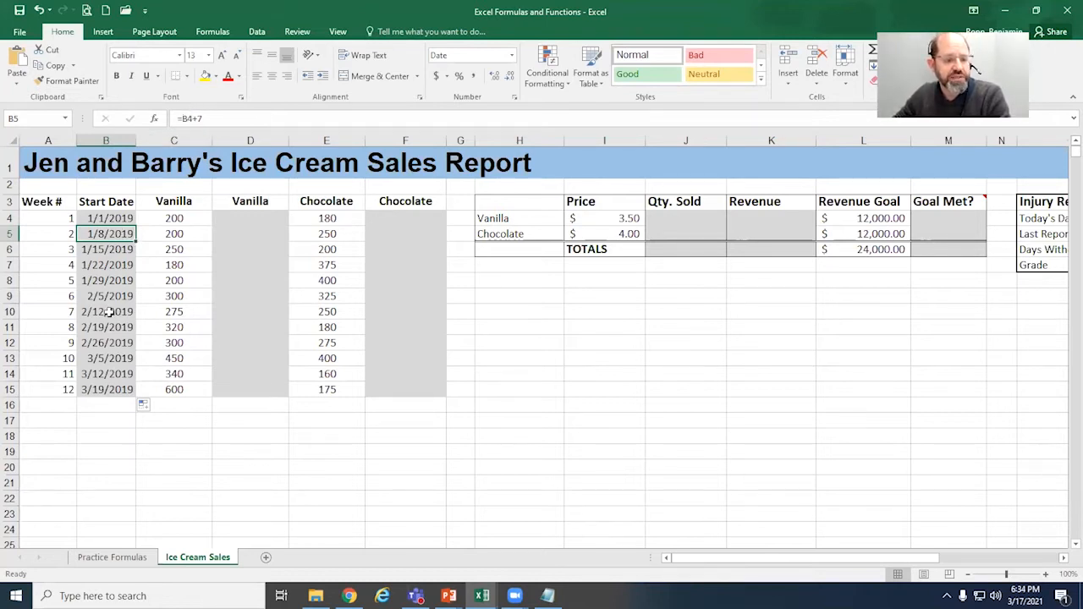
double_click(127, 230)
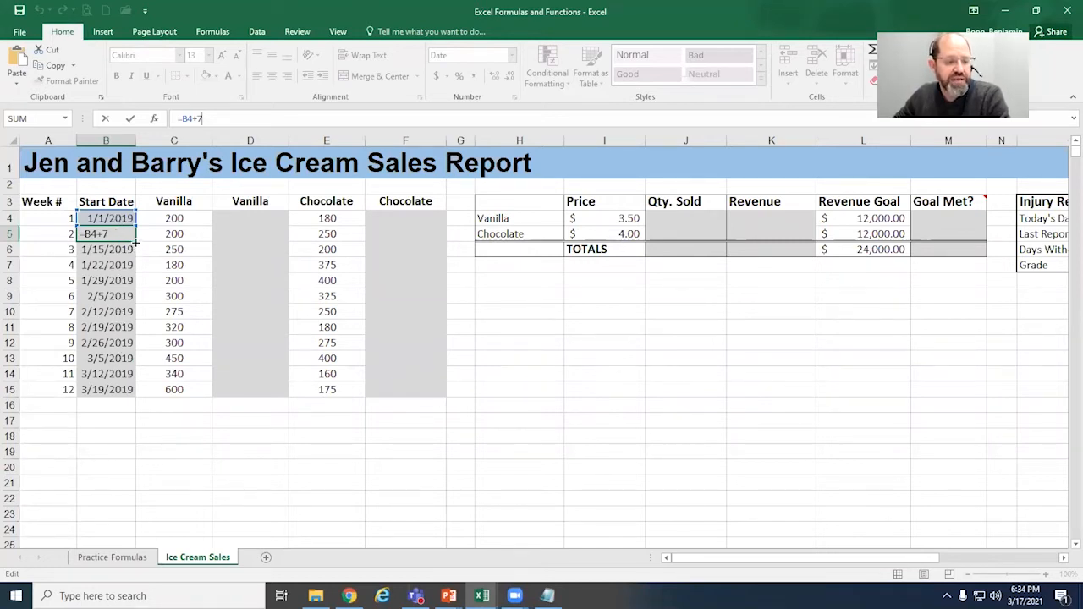
left_click(99, 323)
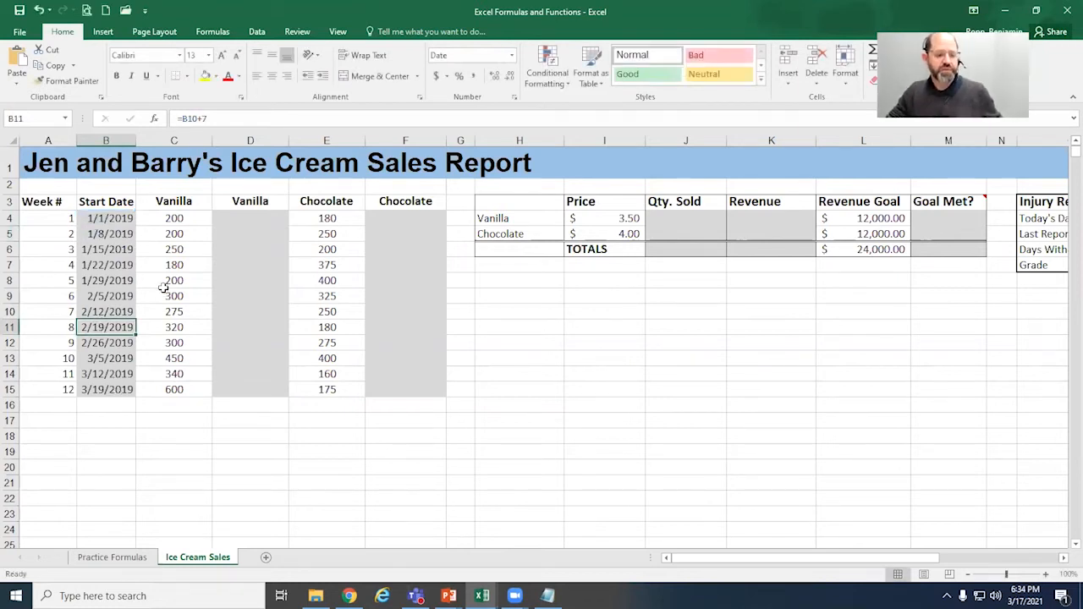
left_click(119, 217)
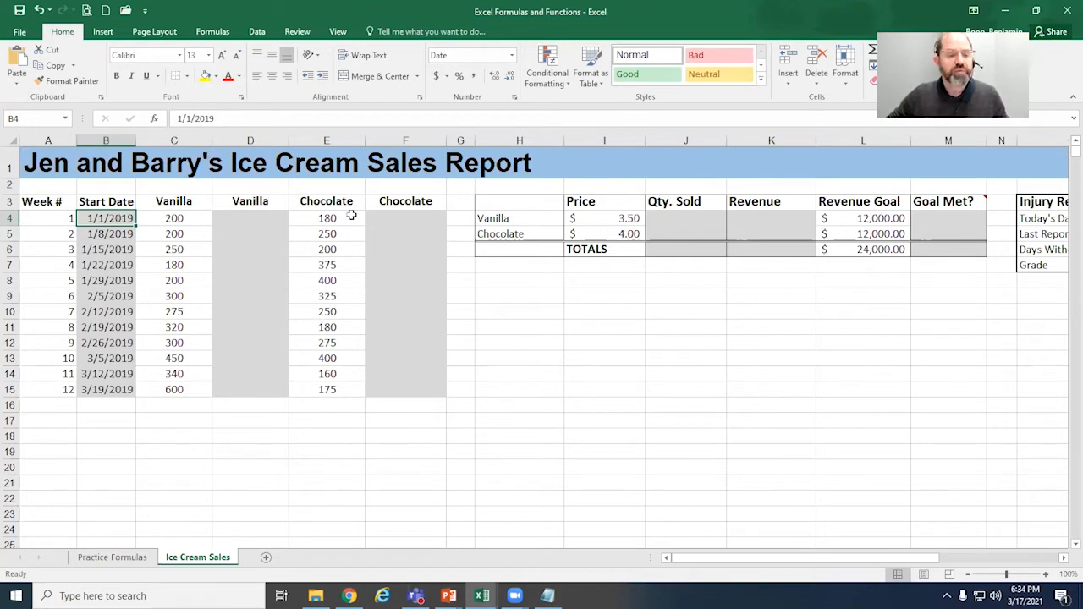
Step: Apply text wrapping to the header cells B3:F3, from Start Date through Chocolate Revenue
left_click(271, 220)
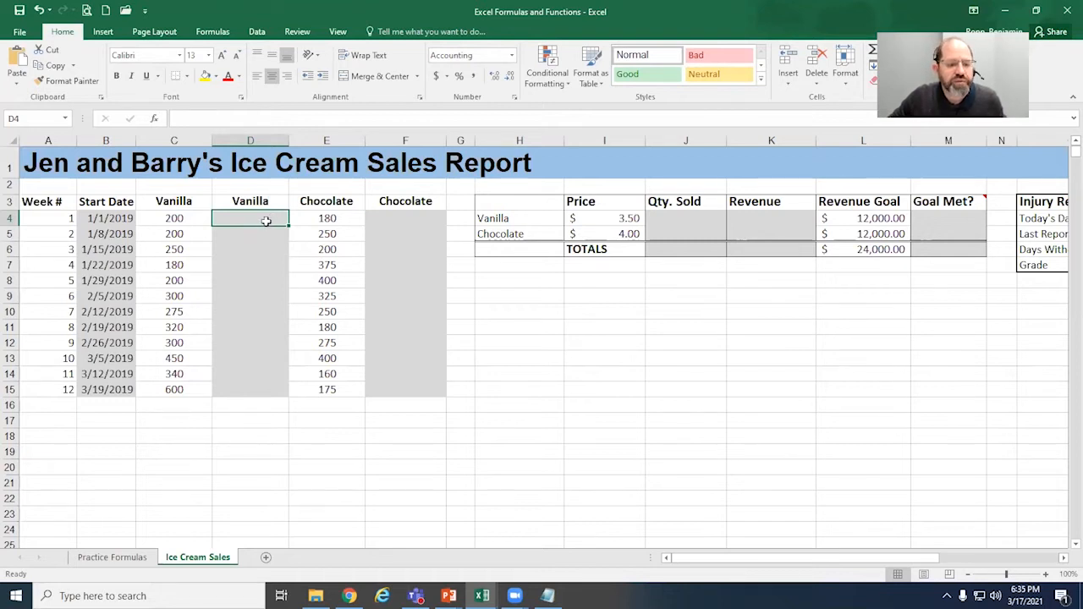
left_click(275, 202)
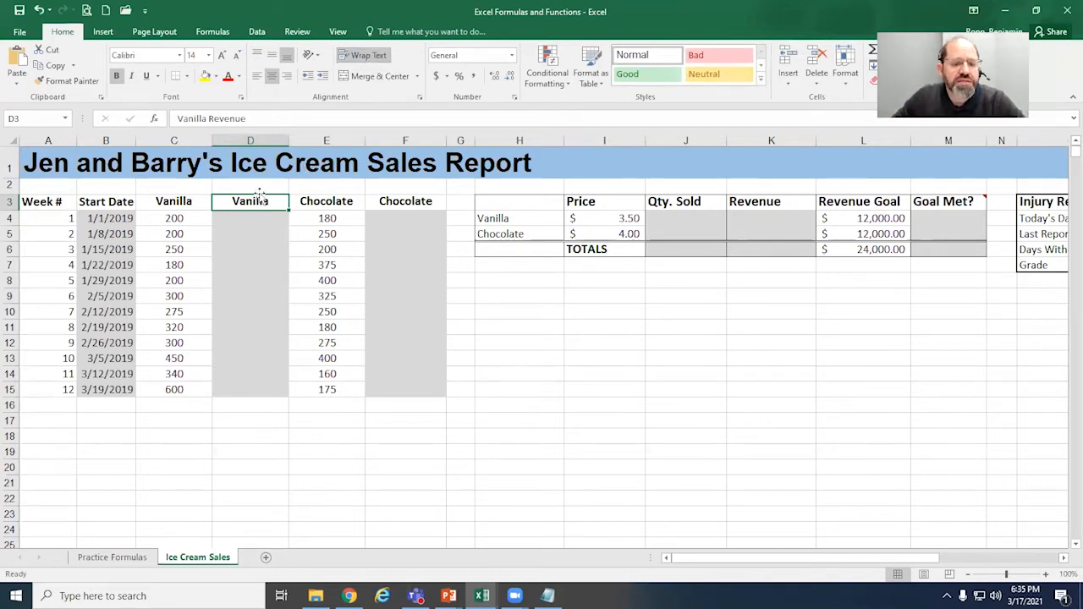
left_click_drag(113, 203, 416, 197)
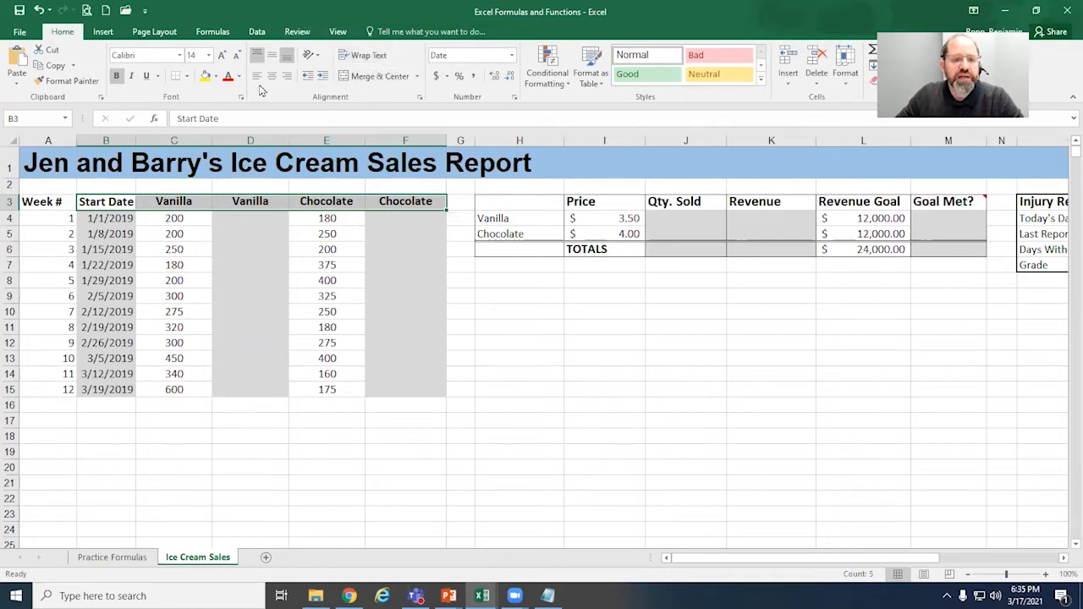
left_click(374, 56)
left_click(373, 56)
left_click(372, 59)
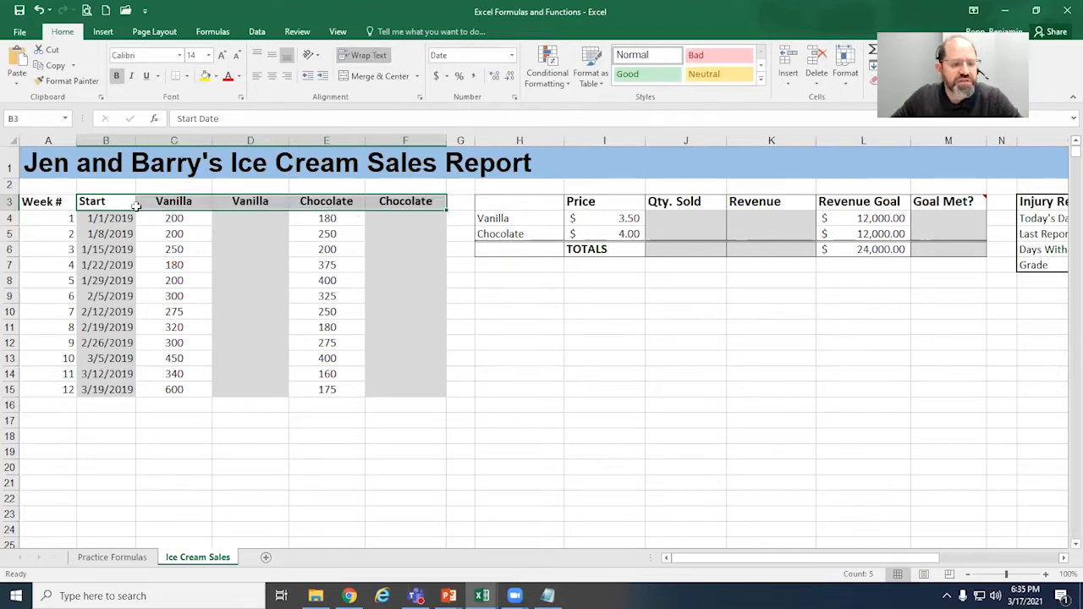
Step: Try showing the full row 3 headings by adjusting the row height slightly and turning off text wrapping in D3, E3 and C3
left_click(173, 205)
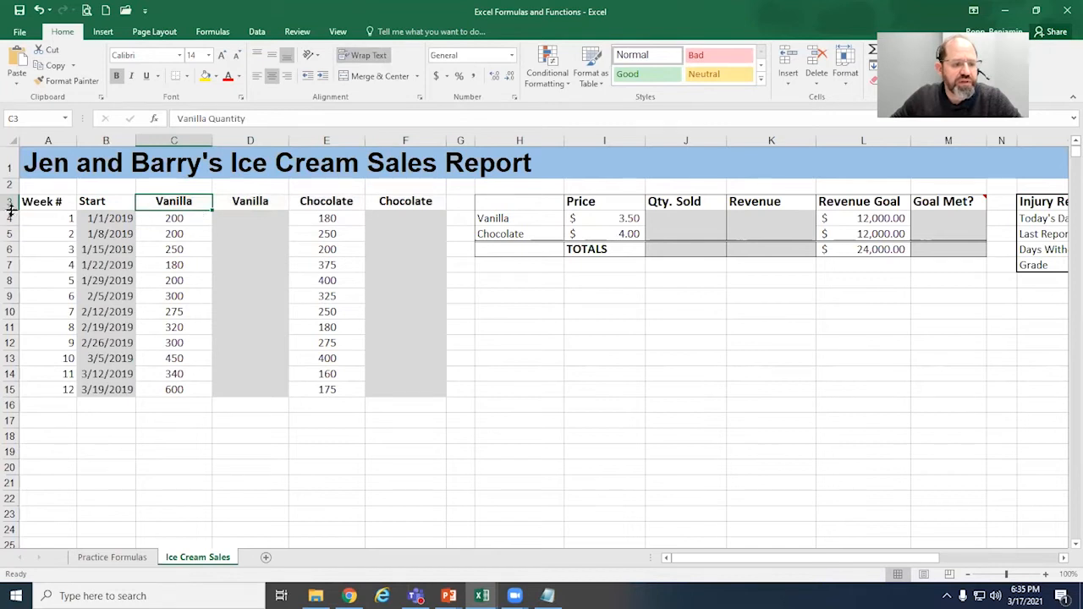
mouse_move(10, 209)
left_mouse_down()
mouse_move(10, 230)
mouse_move(15, 208)
left_mouse_up()
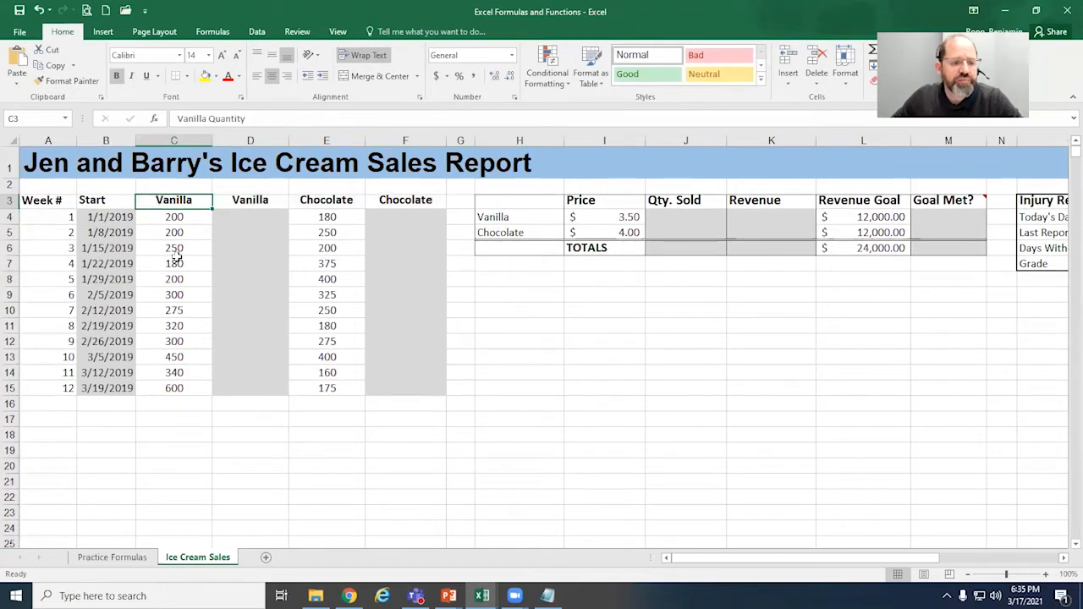
left_click(284, 200)
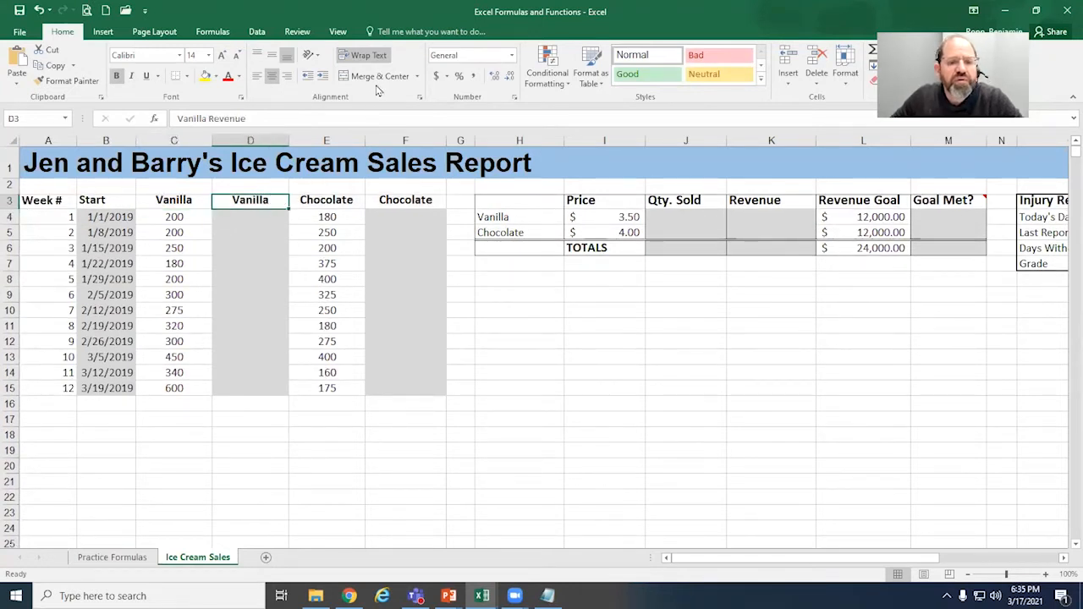
left_click(373, 56)
left_click(372, 56)
left_click(373, 56)
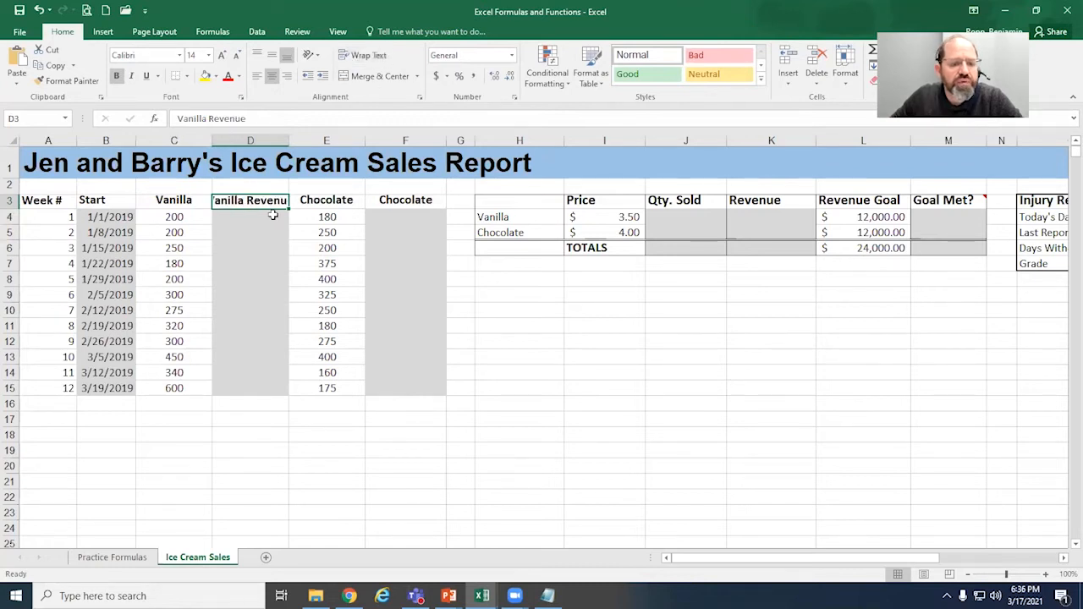
left_click(331, 206)
left_click(368, 55)
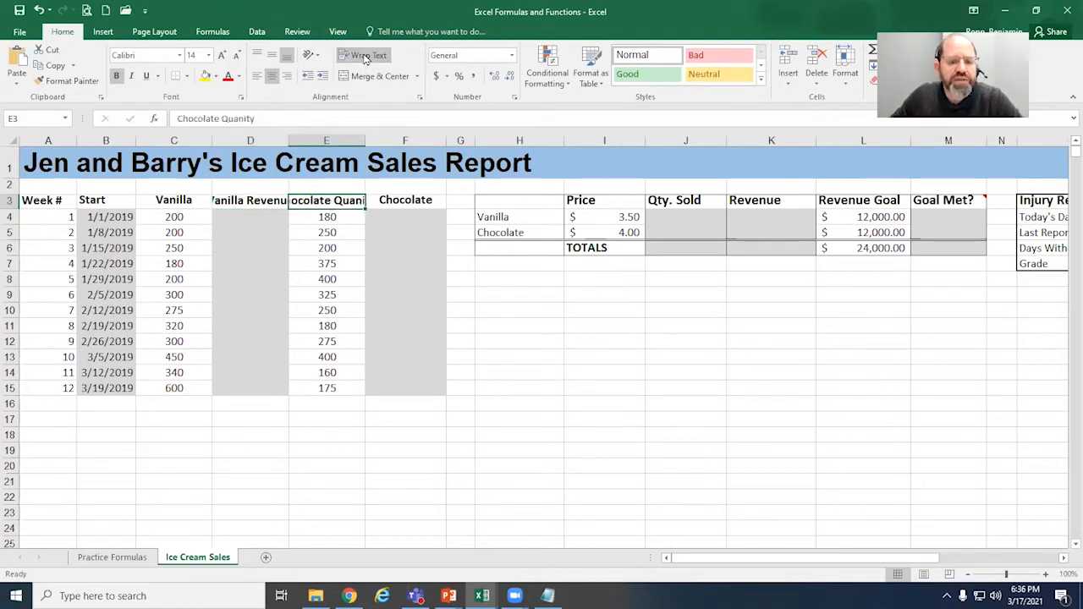
left_click(195, 204)
left_click(365, 55)
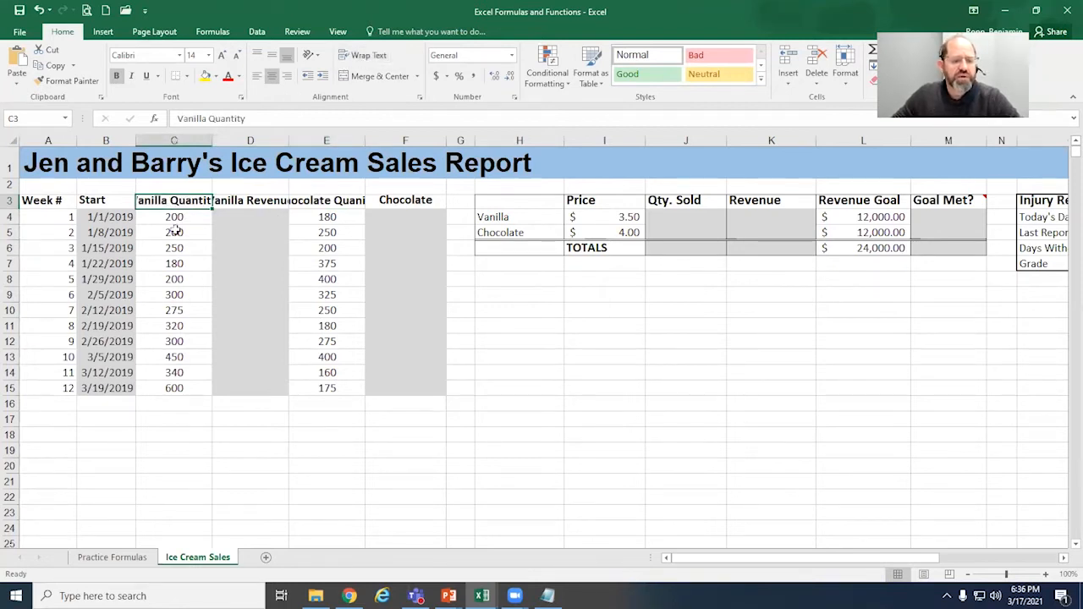
left_click(248, 202)
left_click(336, 201)
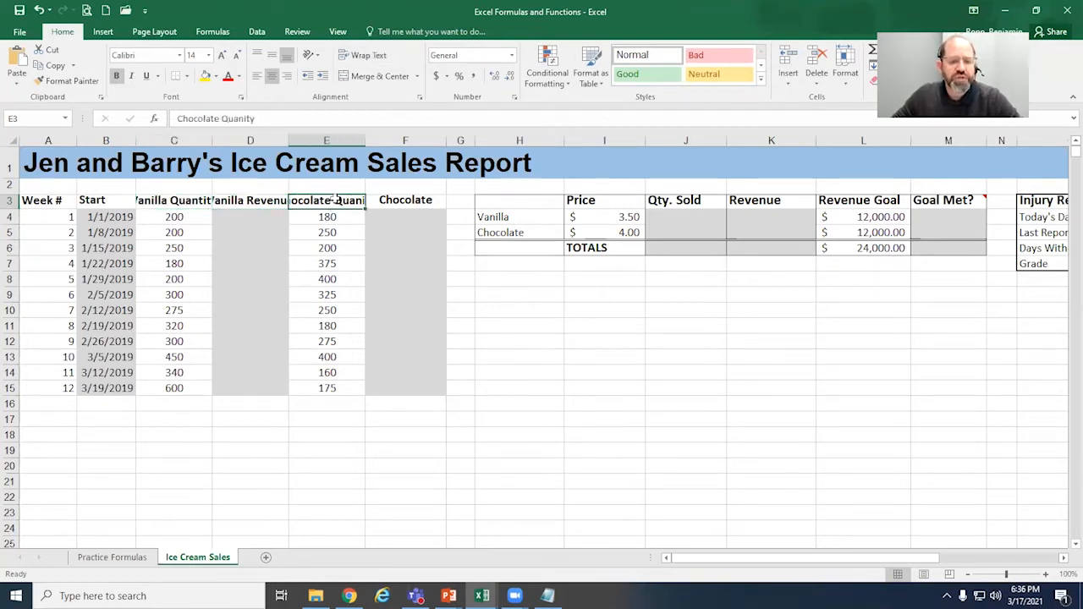
left_click(418, 201)
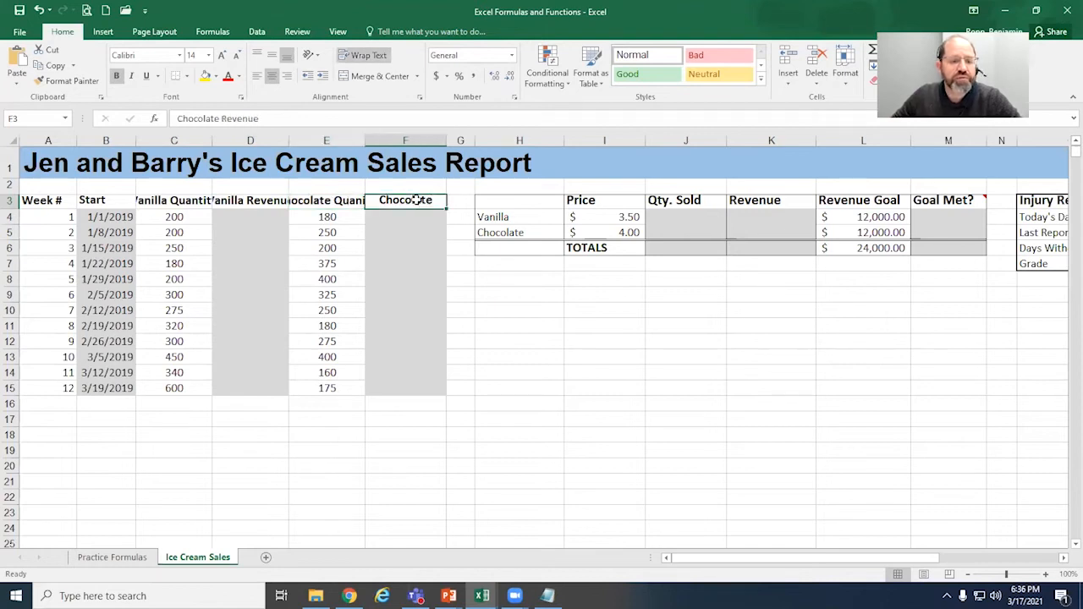
Step: Undo the text wrapping removal for the headings in C3, E3 and D3
left_click(39, 11)
left_click(39, 10)
left_click(39, 10)
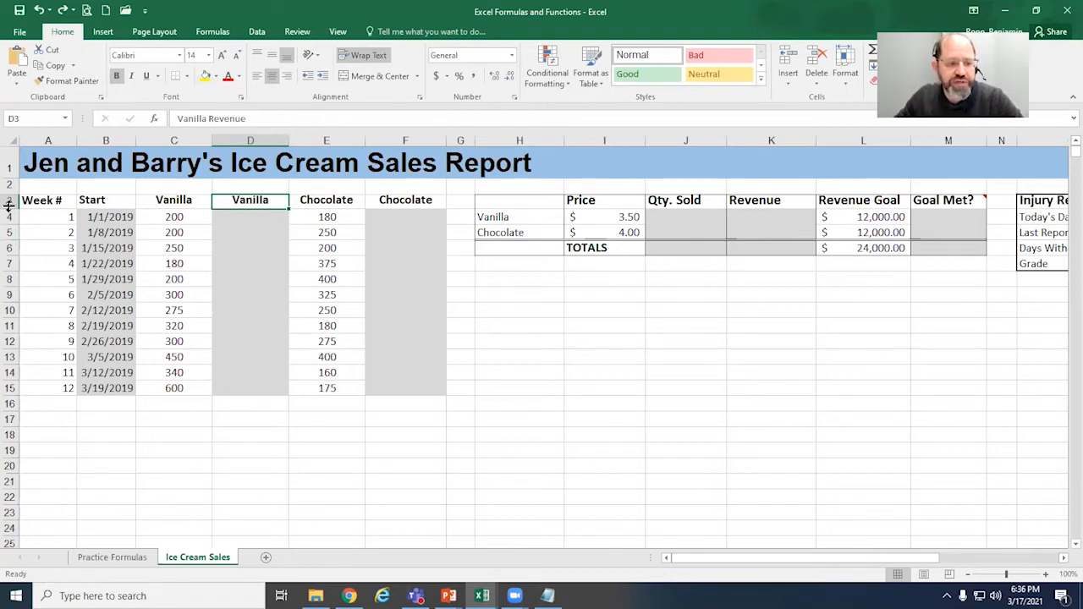
Step: Increase the height of row 3 to fit both lines of the wrapped column headings
left_click_drag(9, 205, 12, 227)
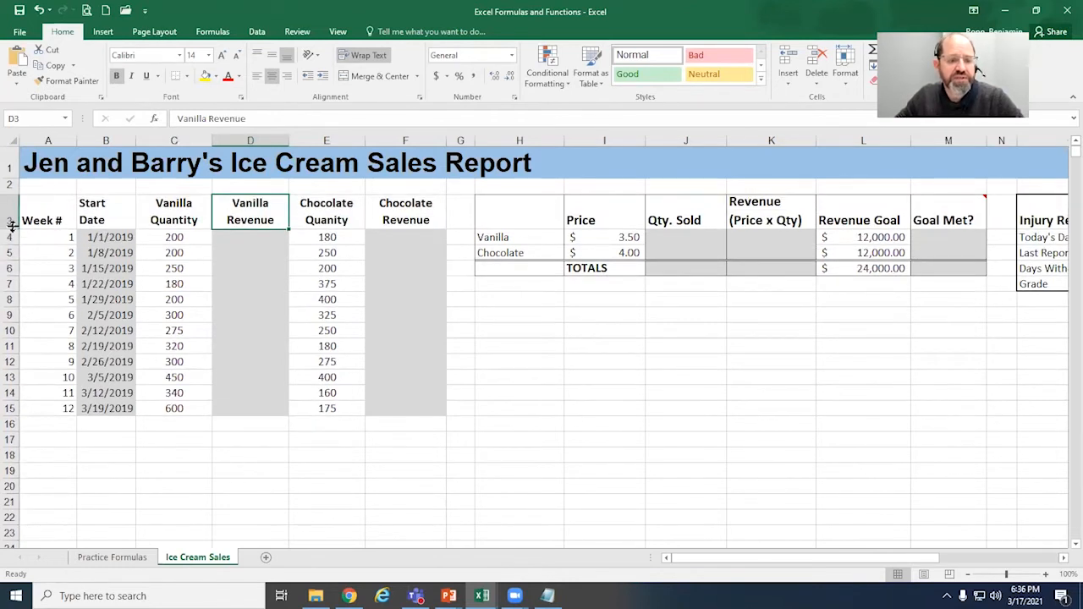
left_click(153, 216)
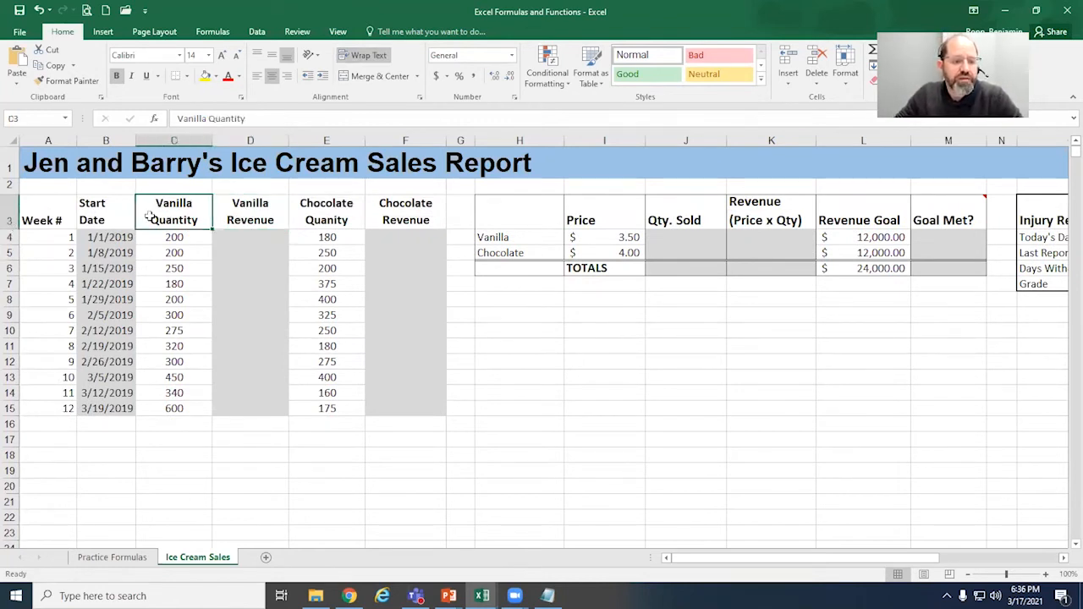
left_click(89, 216)
left_click(237, 206)
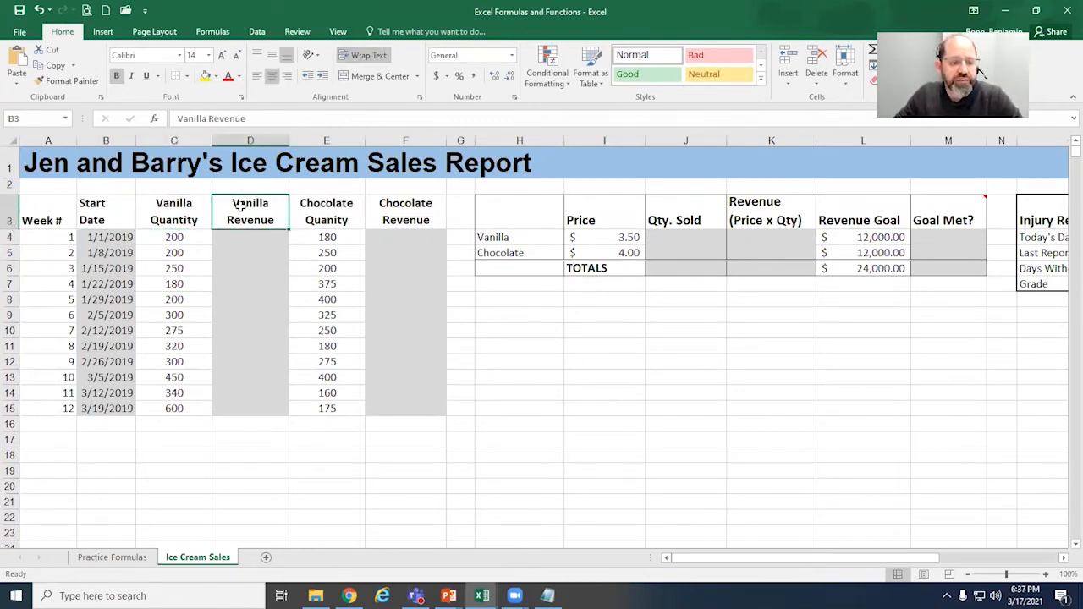
Step: Calculate week 1 vanilla revenue in D4 with =C4*I4, multiplying the vanilla quantity by the vanilla price
left_click(265, 241)
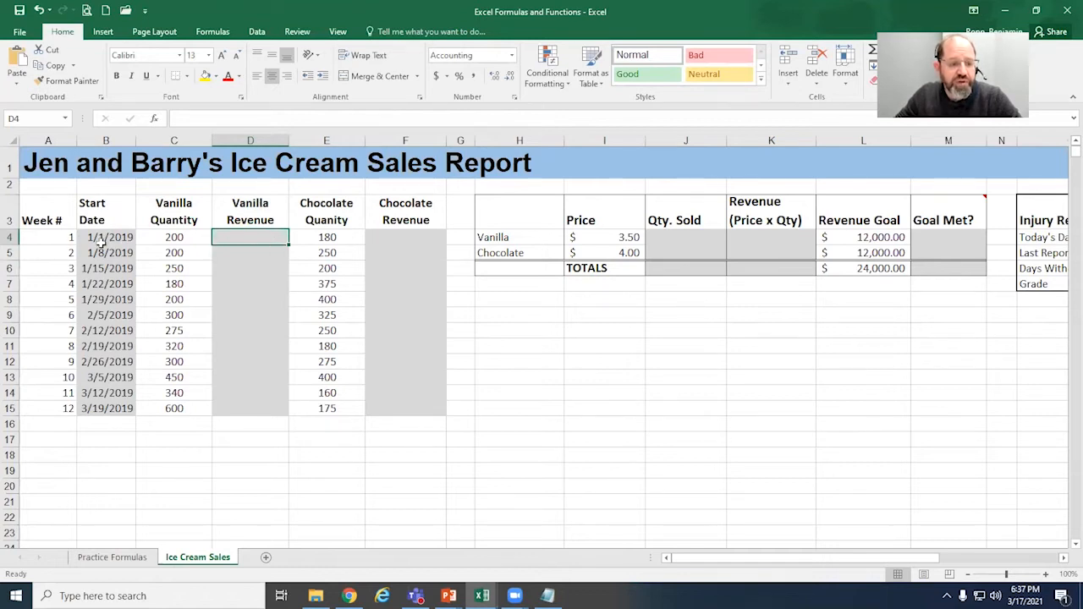
left_click(179, 240)
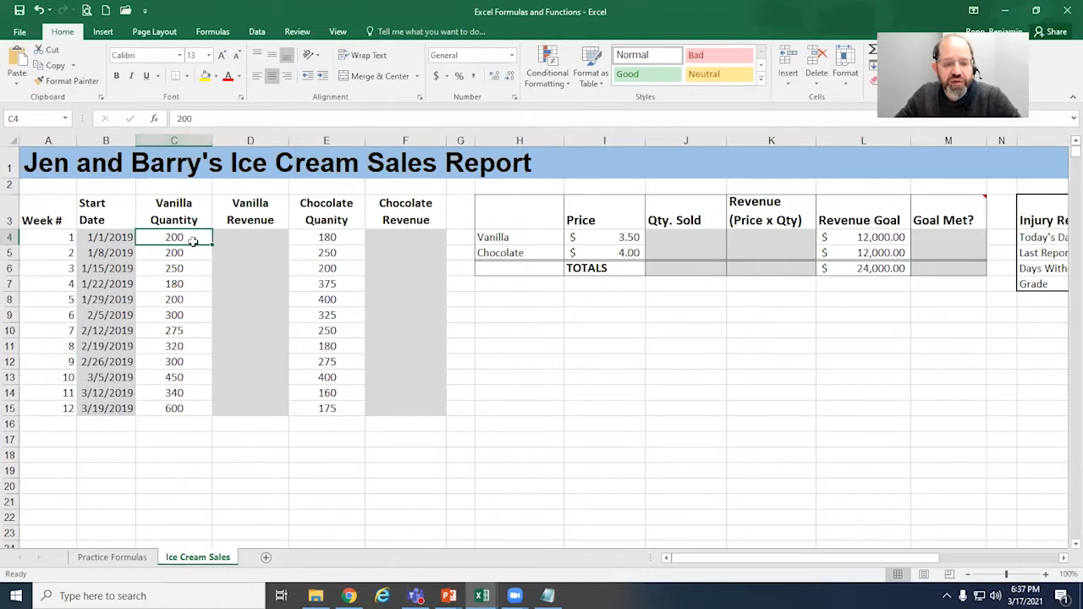
left_click(607, 238)
left_click_drag(515, 237, 591, 247)
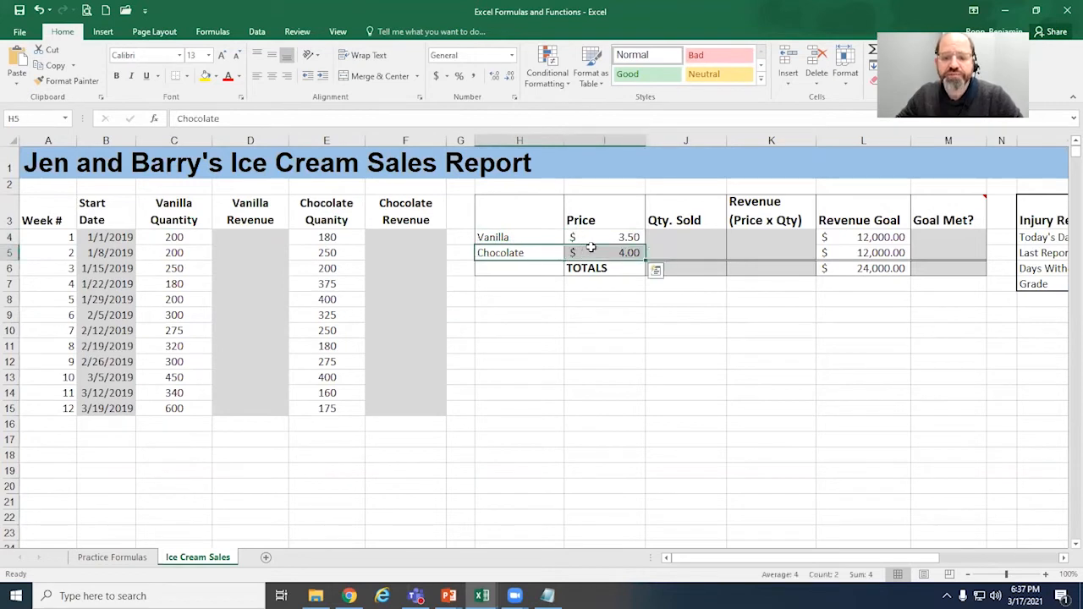
left_click(538, 240)
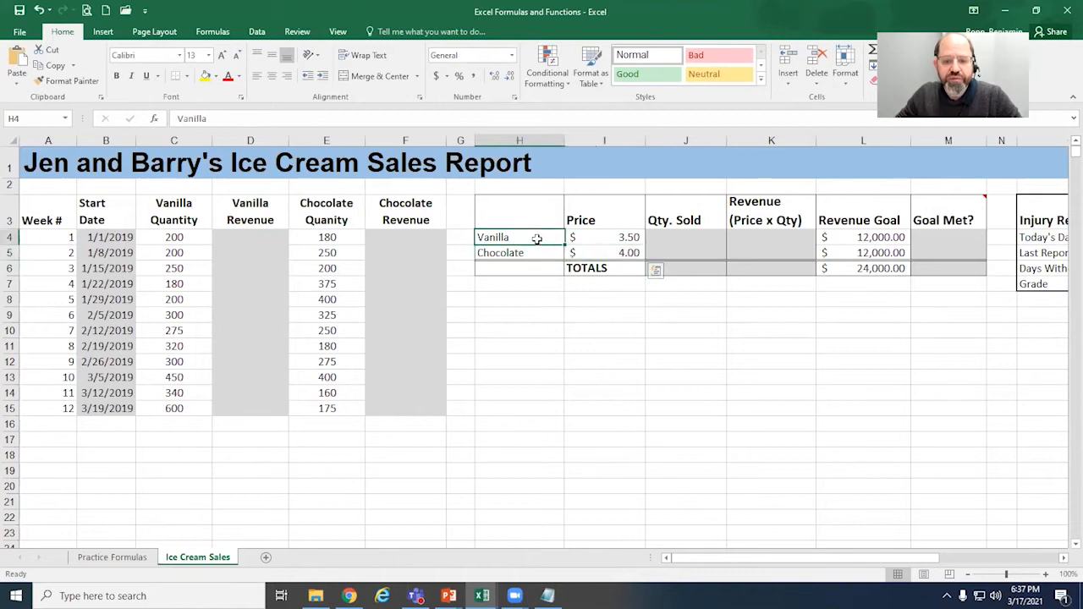
left_click(253, 238)
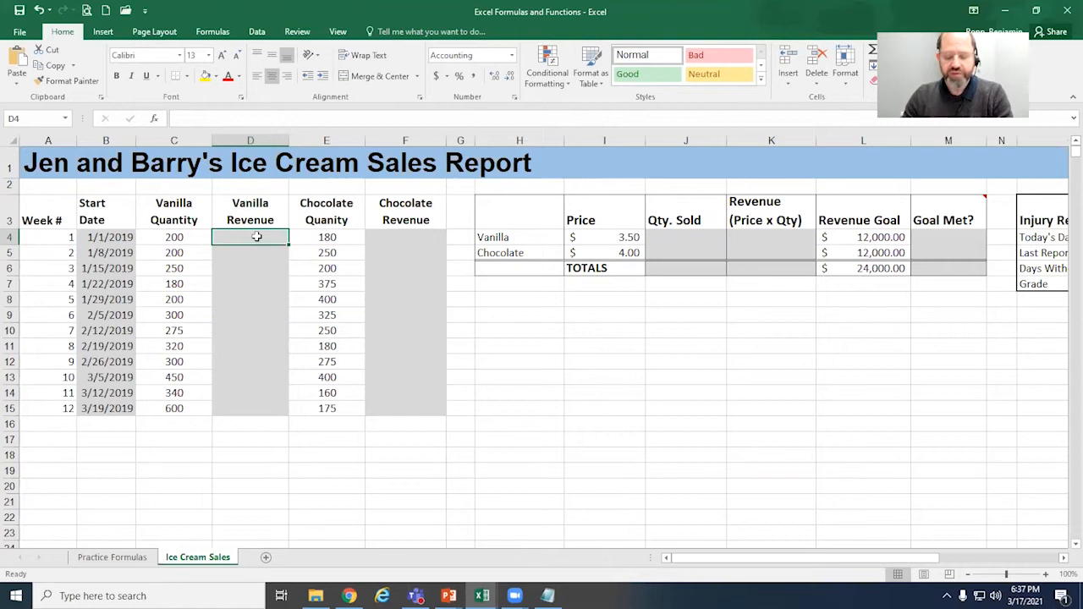
type("=")
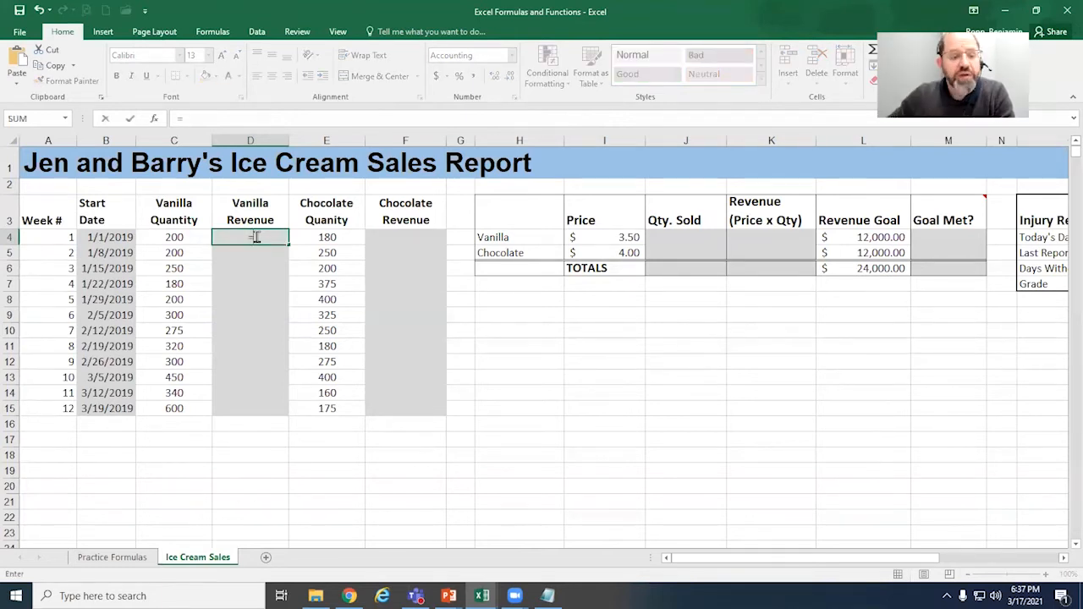
left_click(196, 237)
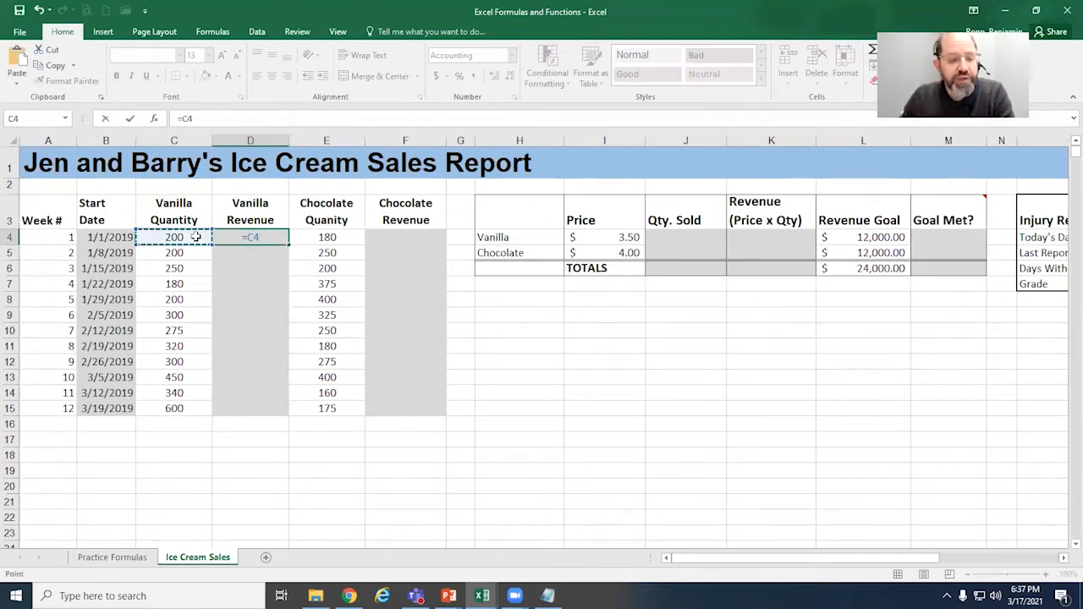
type("*")
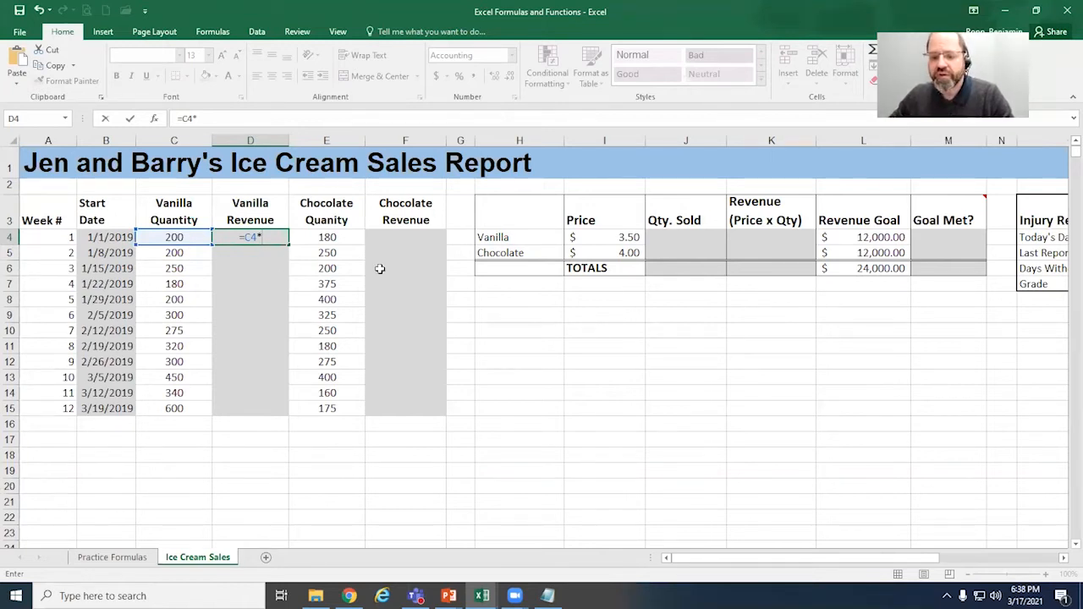
left_click(632, 238)
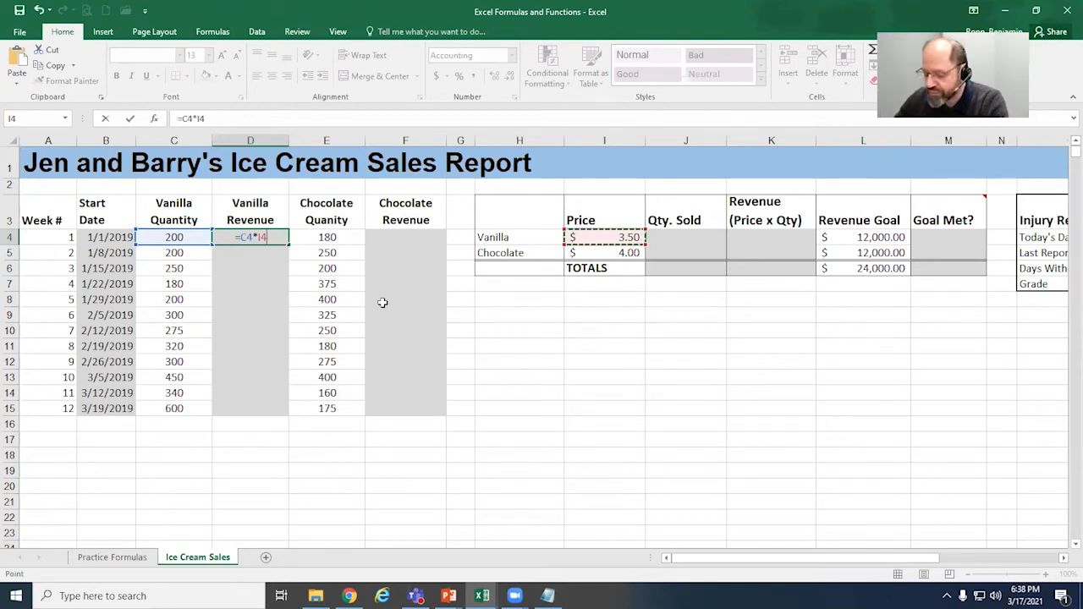
key("Return")
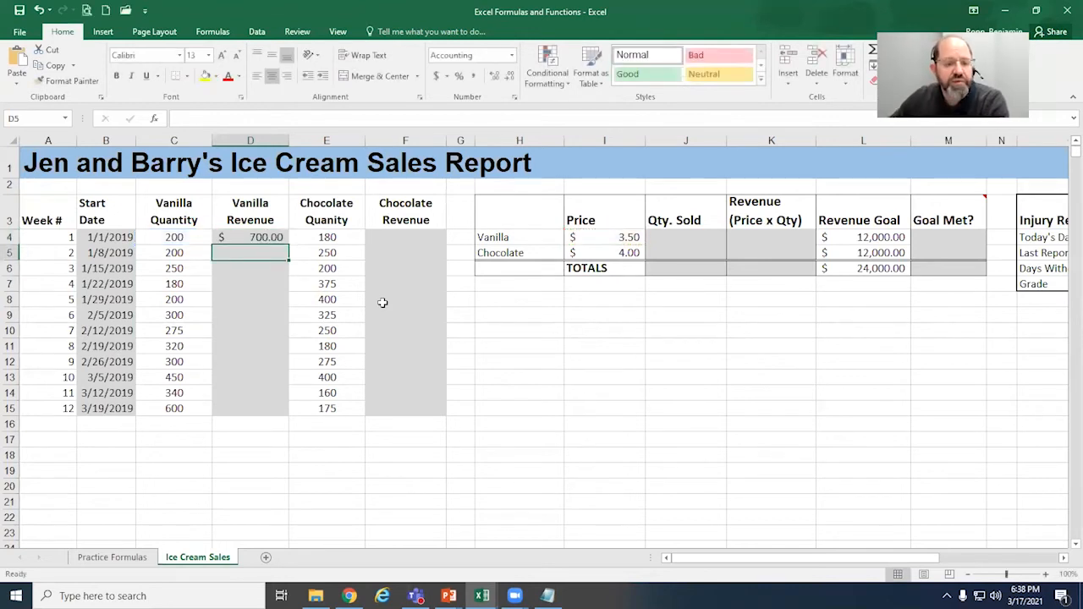
Step: Try copying the week 1 vanilla revenue formula in D4 down through D15
left_click(267, 238)
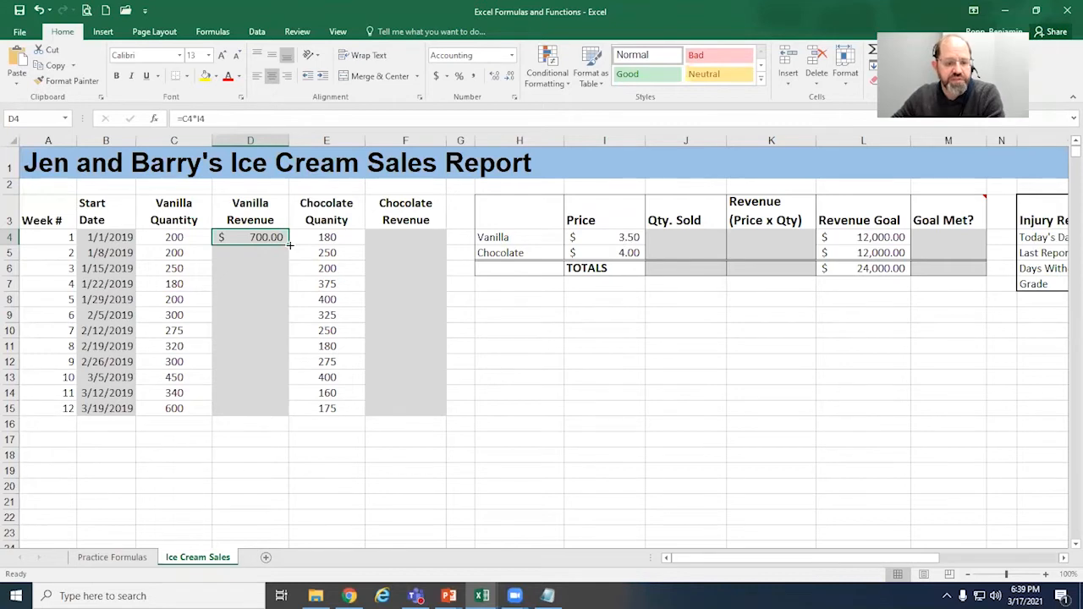
left_click_drag(288, 245, 281, 407)
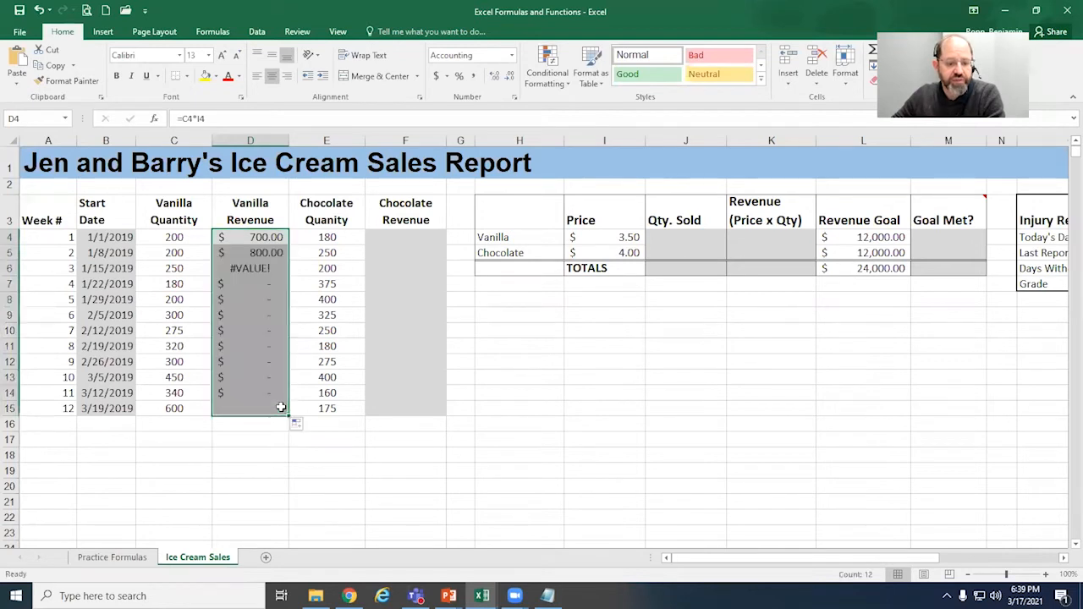
Step: Examine the error details for D6 and compare the cell references in the vanilla revenue formulas of D4, D6 and D12
left_click(273, 246)
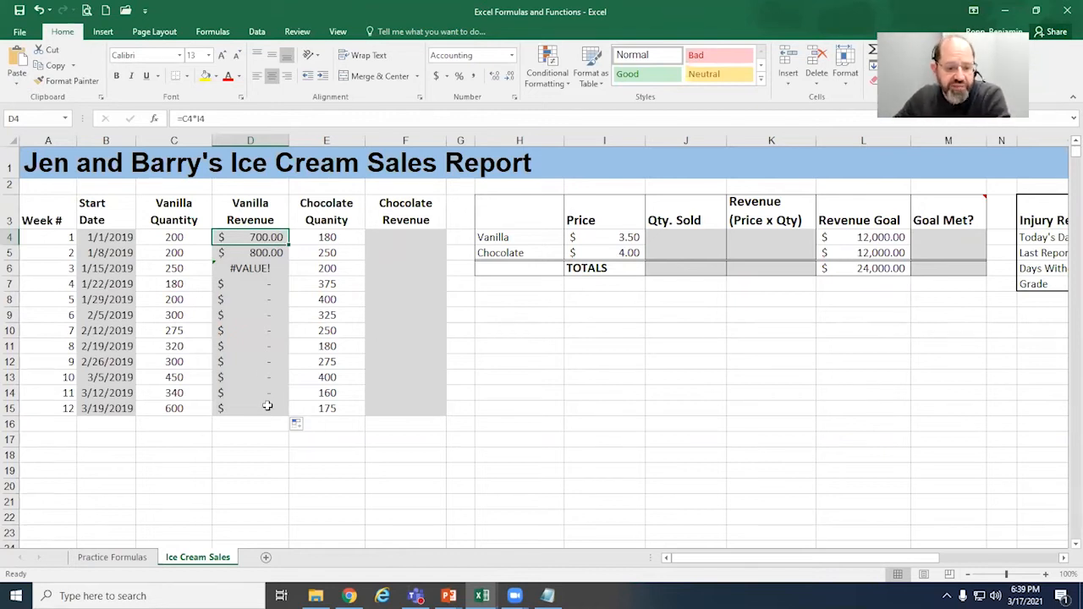
left_click(268, 267)
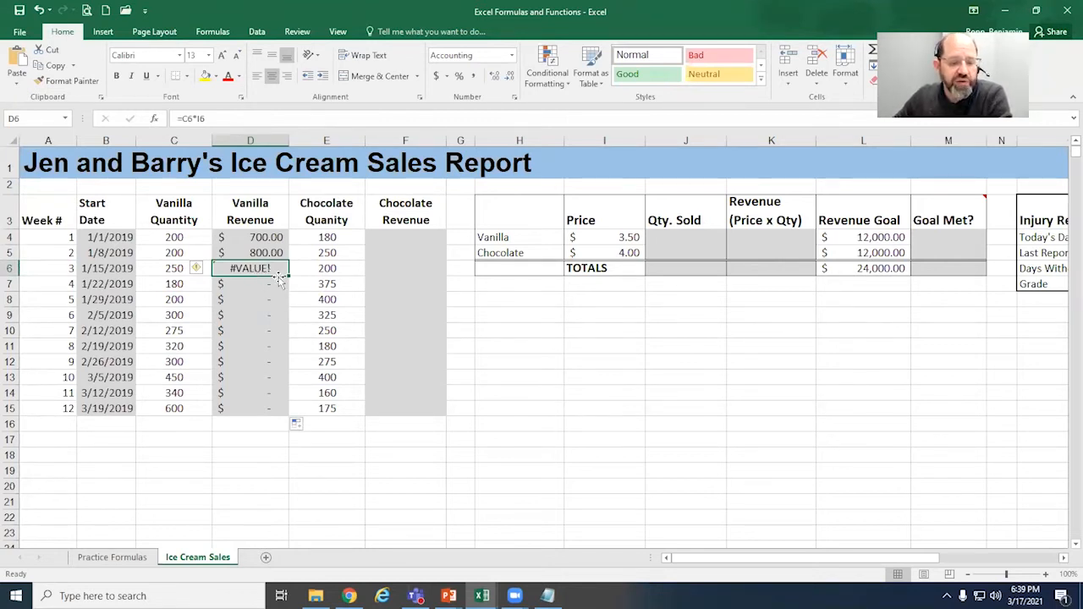
mouse_move(198, 274)
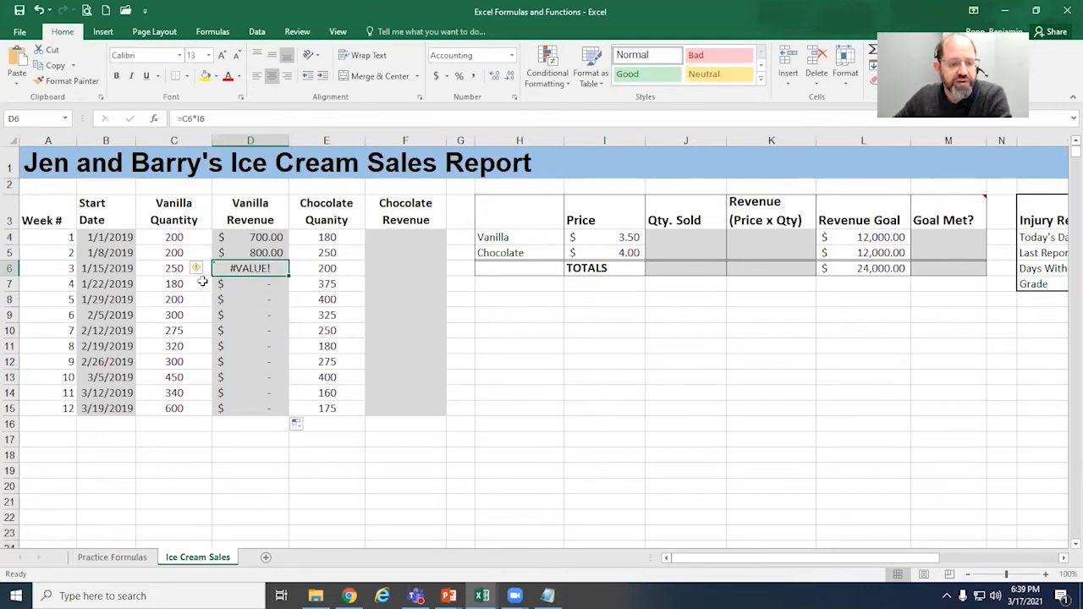
mouse_move(203, 271)
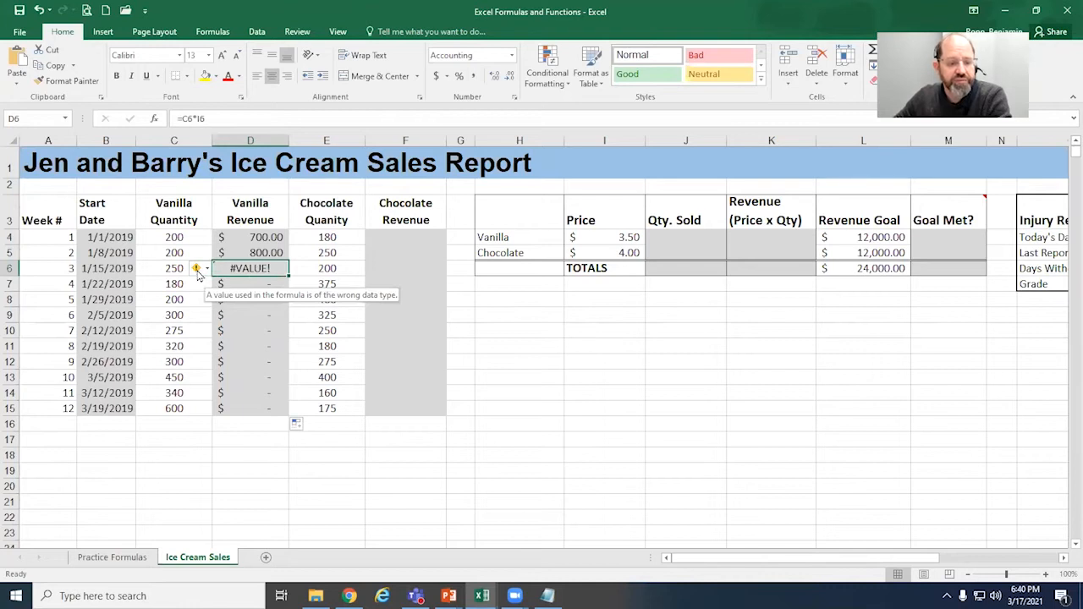
left_click(207, 273)
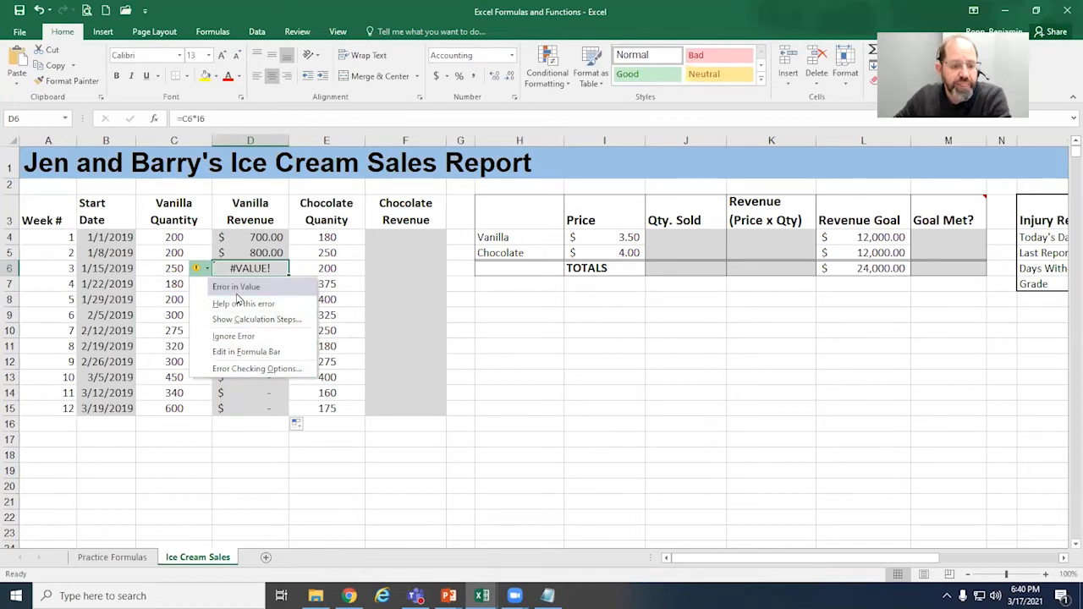
double_click(262, 269)
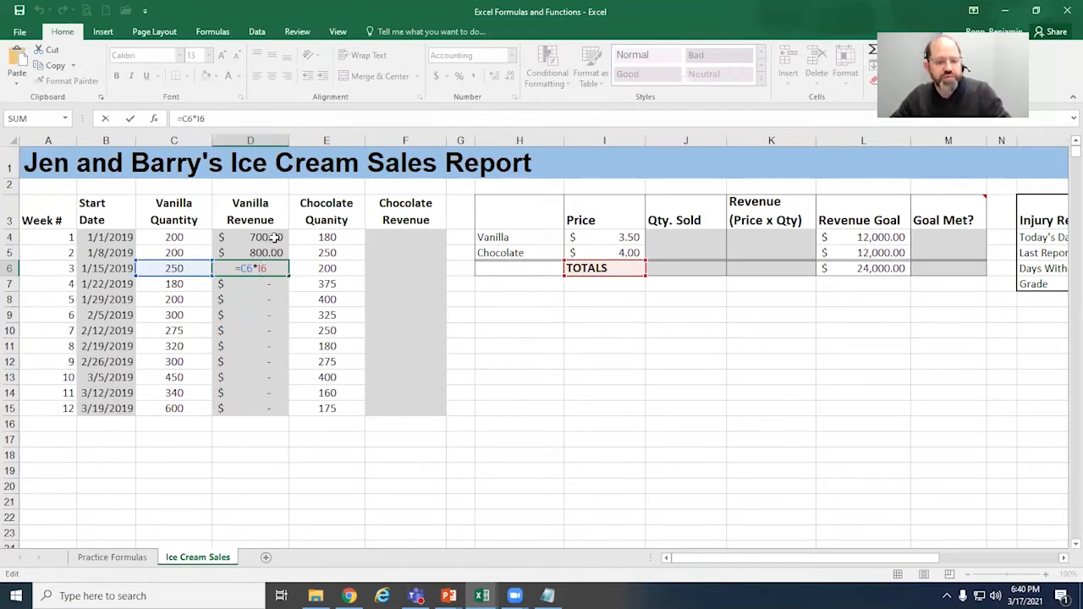
key("ctrl+Return")
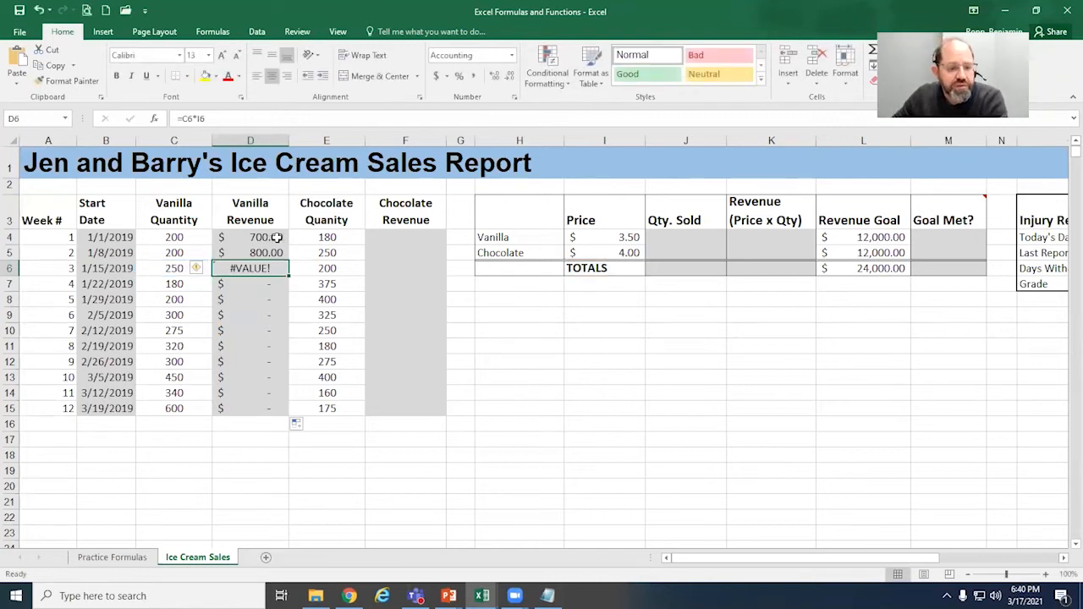
left_click(276, 238)
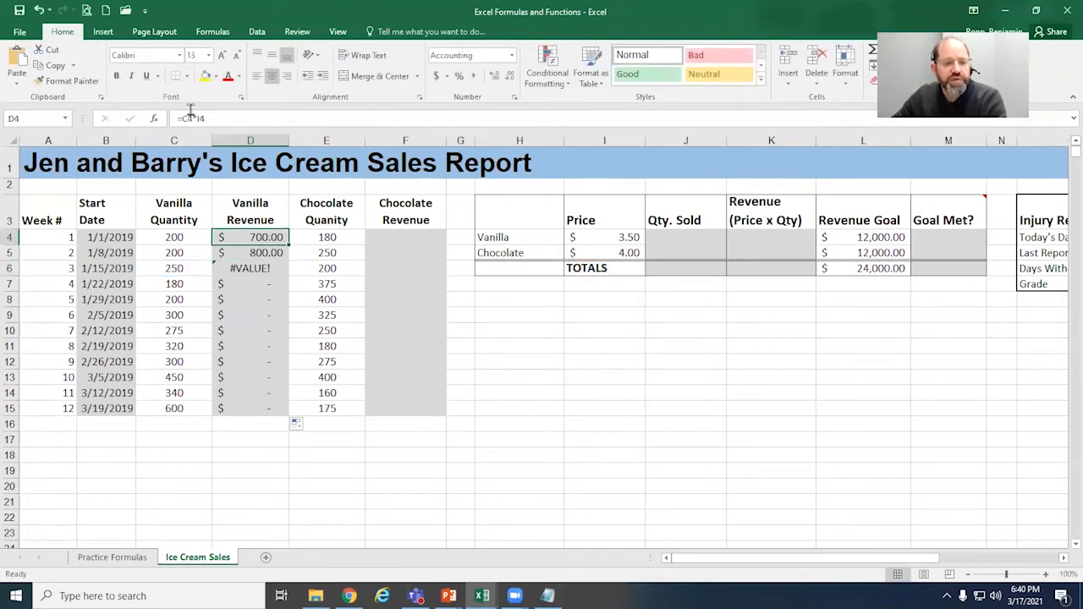
double_click(265, 237)
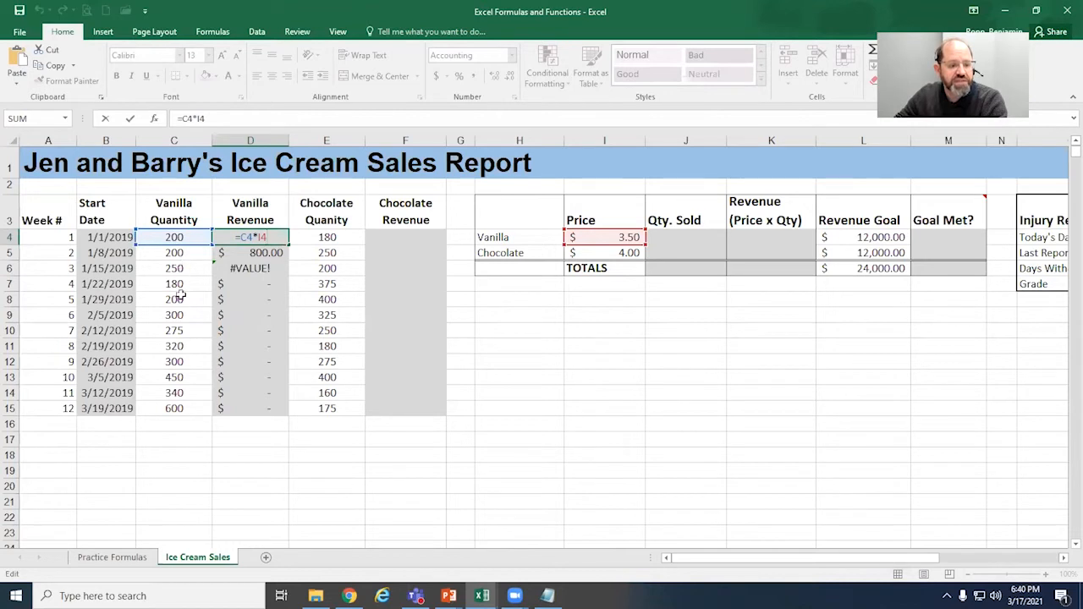
key("ctrl+Return")
double_click(250, 360)
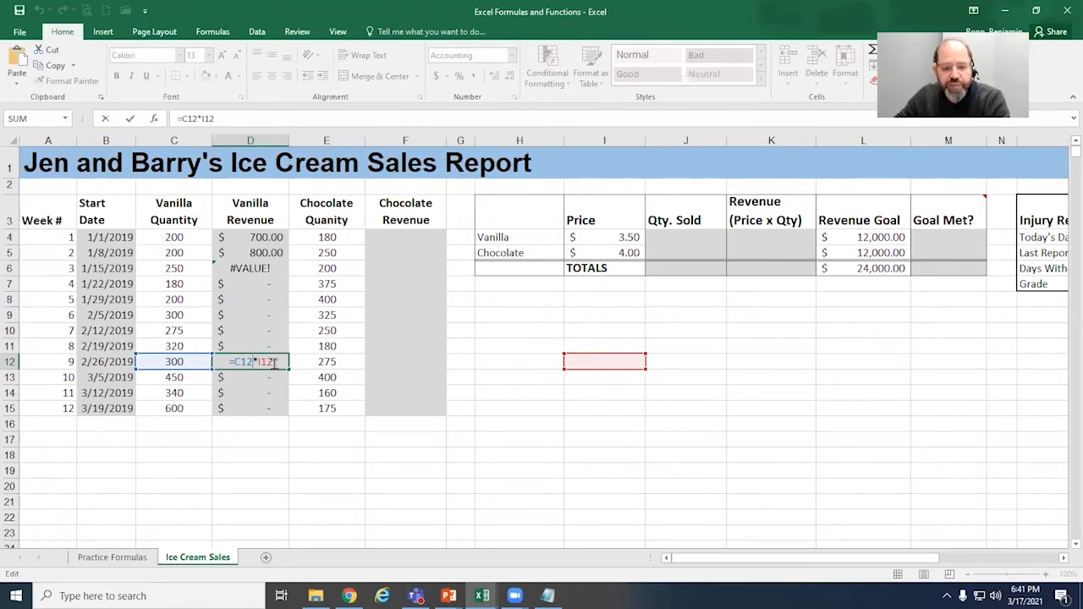
Step: Make the vanilla price reference absolute in D4 so the formula reads =C4*$I$4
left_click(269, 238)
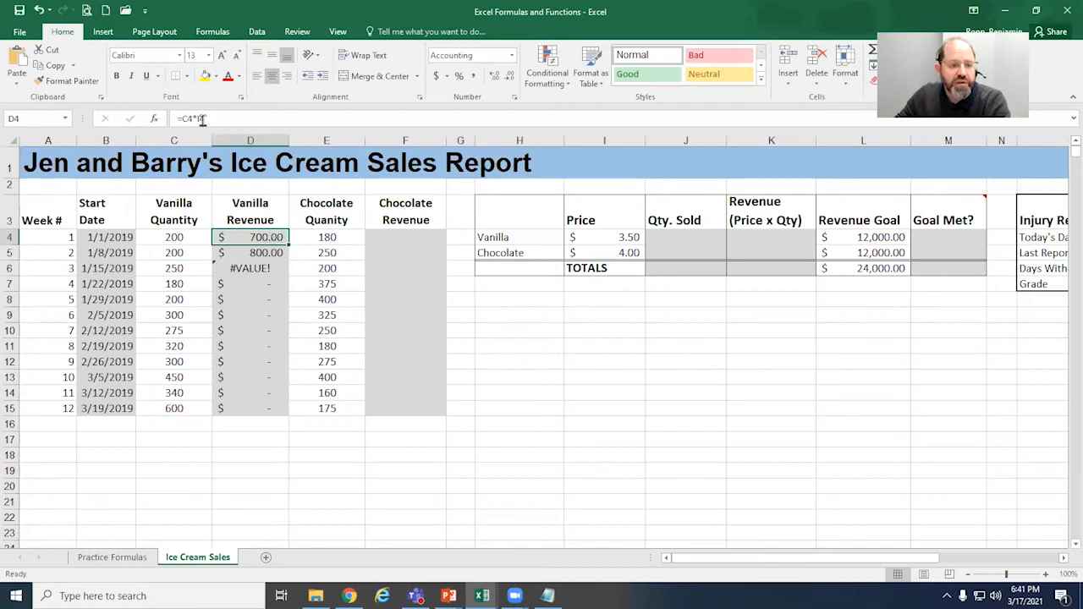
double_click(264, 237)
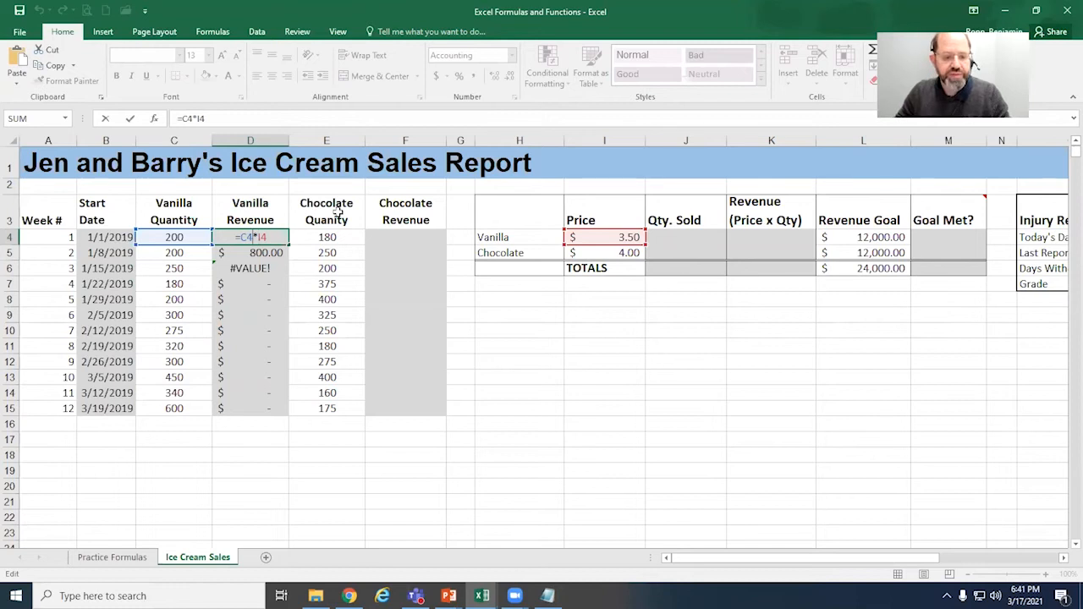
type("$I")
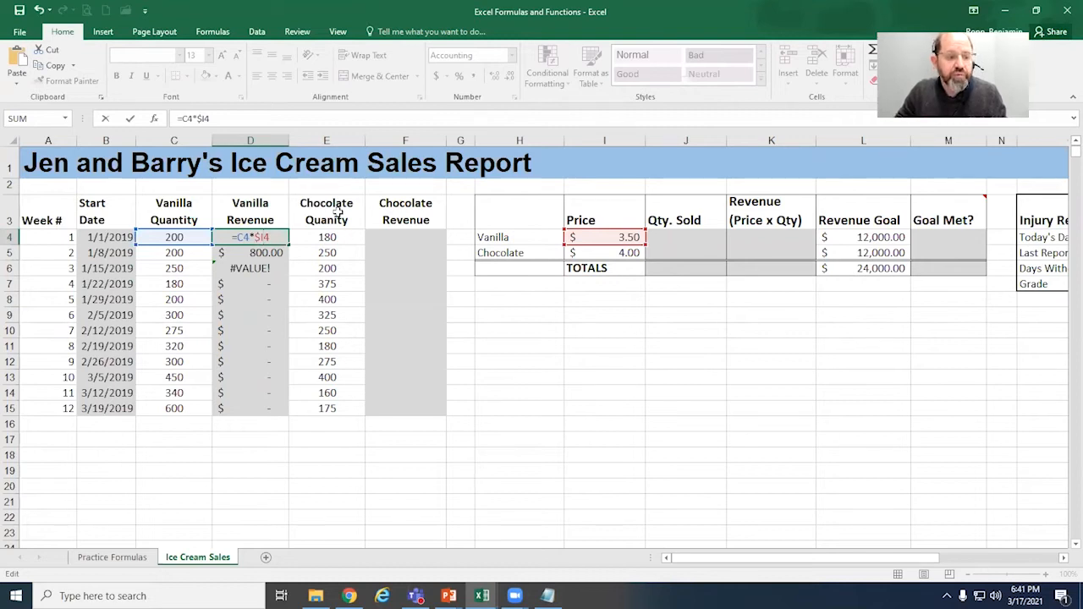
type("$")
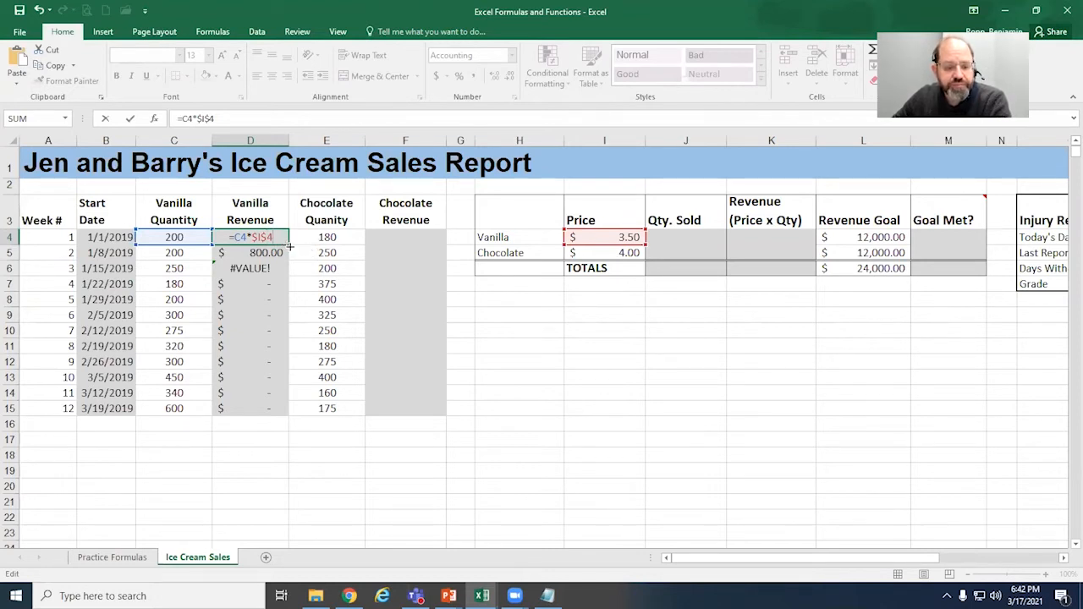
Step: Copy the D4 formula with the absolute price reference down through D15 and check the cell references in D11
left_click_drag(289, 245, 275, 415)
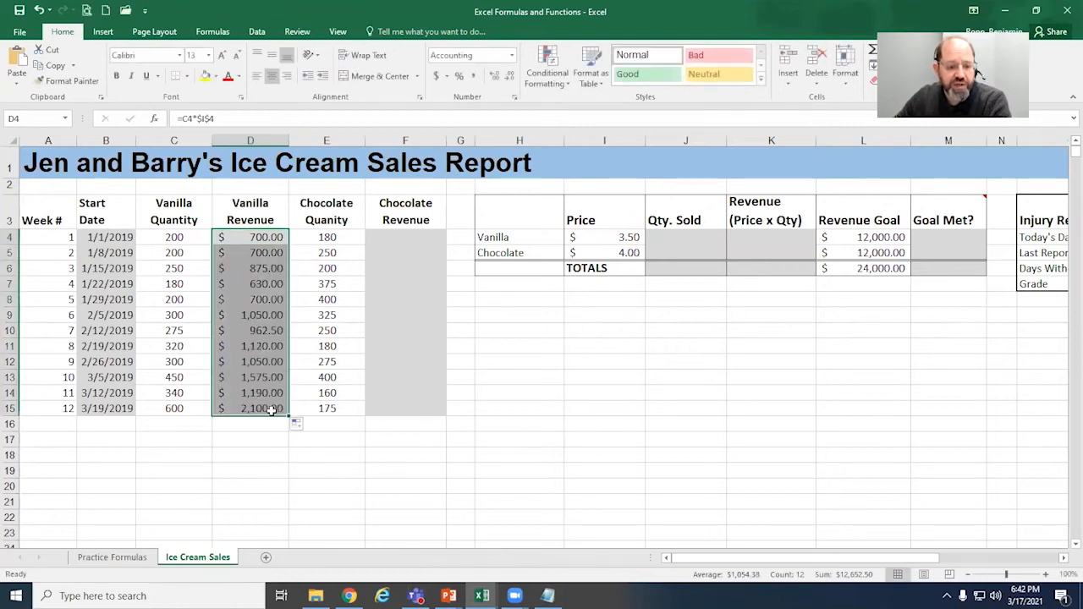
left_click(275, 352)
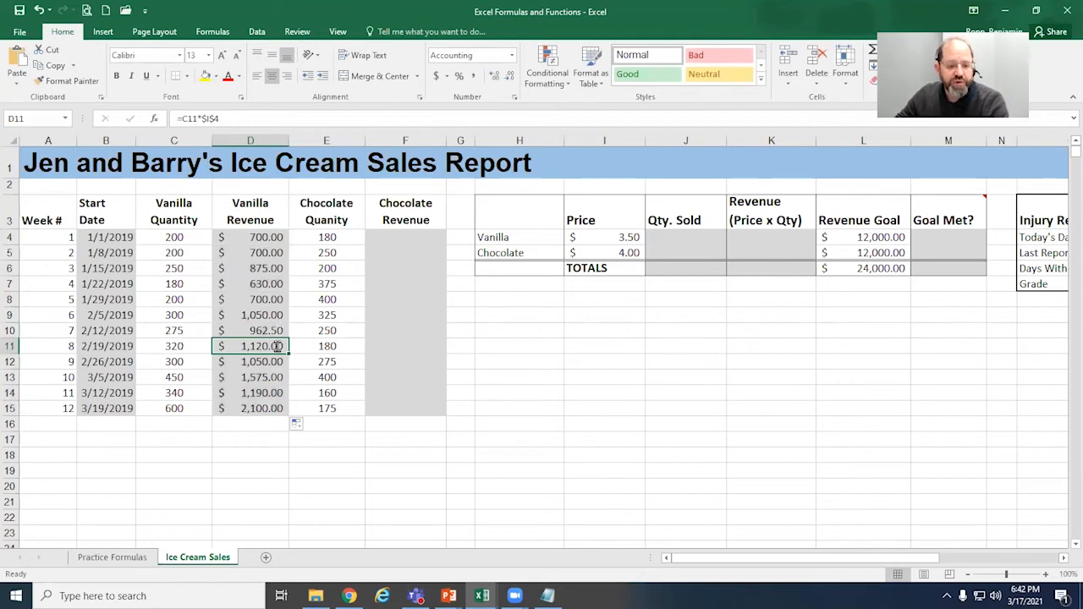
double_click(277, 347)
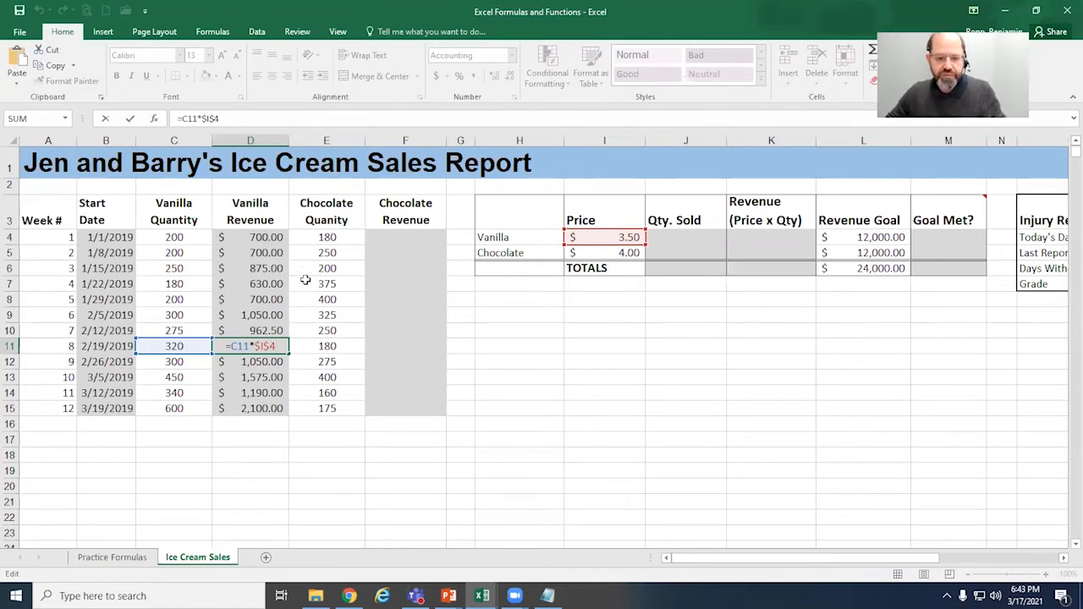
key("ctrl+Return")
left_click(272, 290)
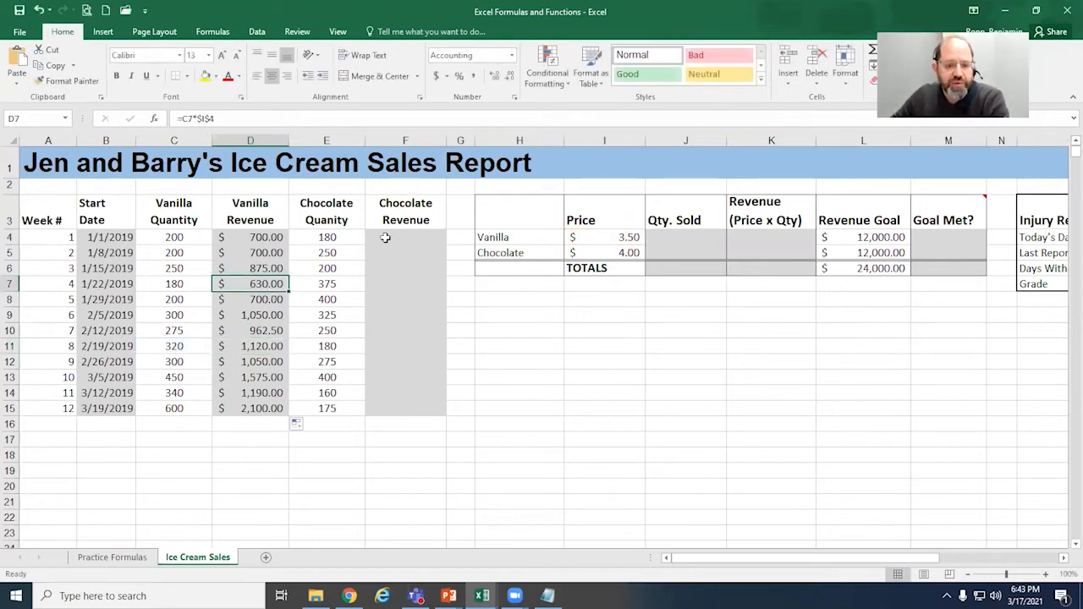
Step: Start the week 1 chocolate revenue formula in F4 as =E4*I5, multiplying the chocolate quantity by the chocolate price
left_click(441, 237)
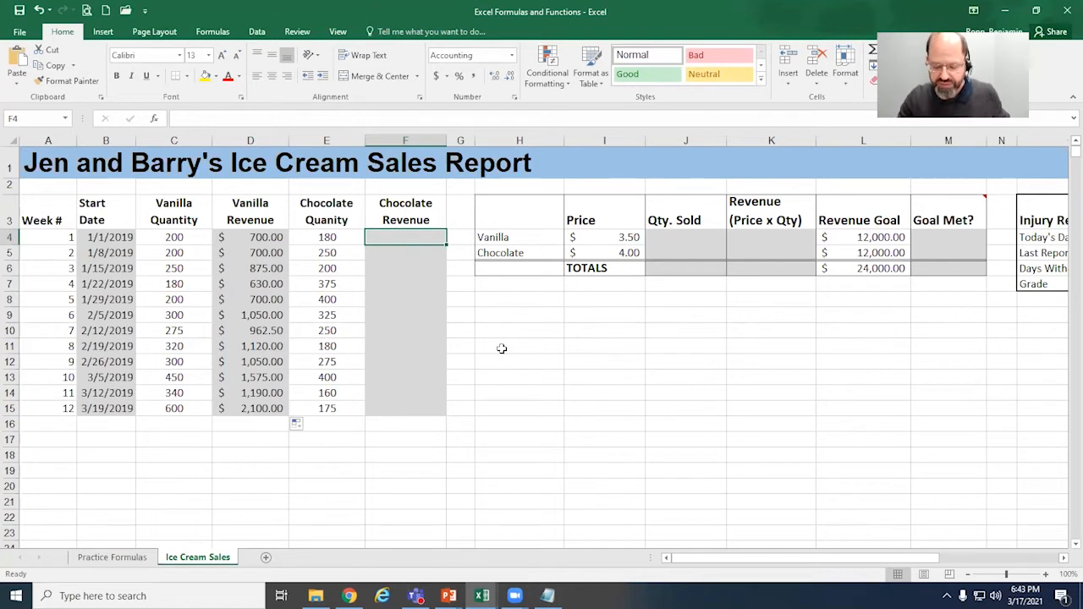
type("=")
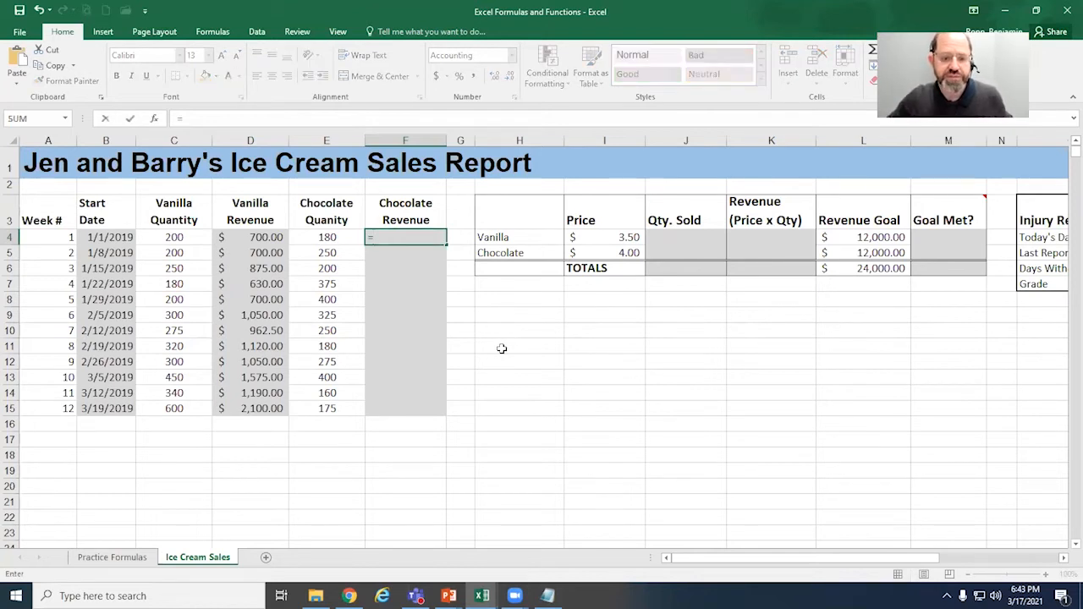
left_click(349, 239)
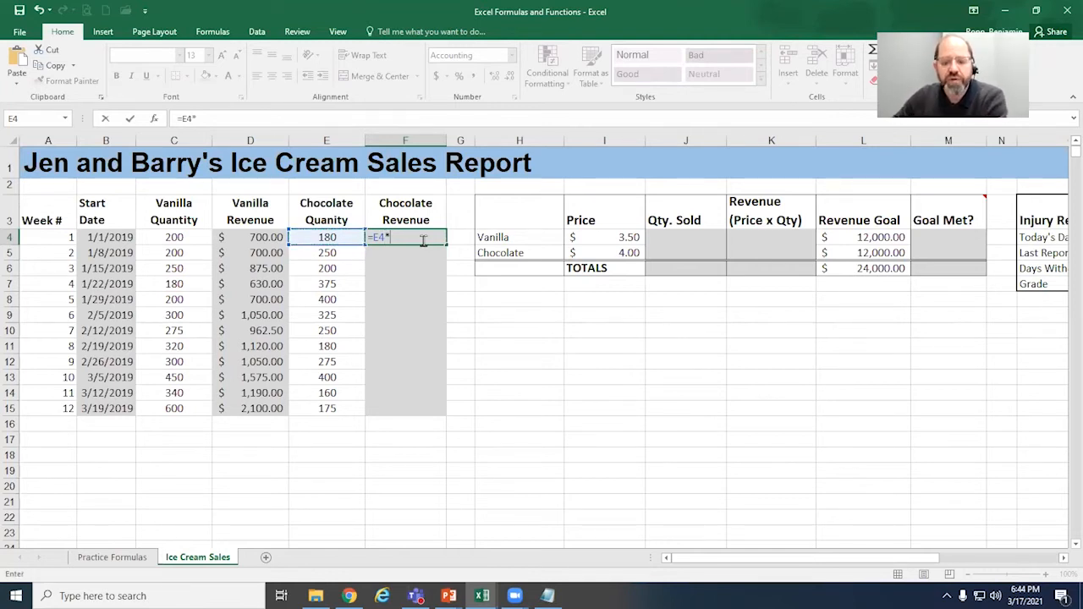
left_click(620, 253)
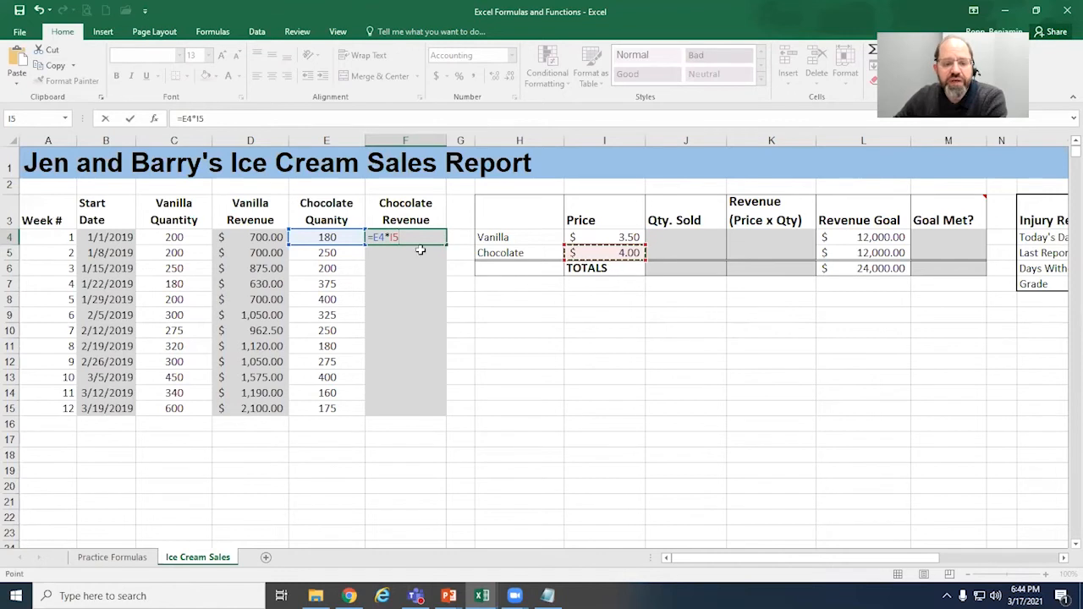
left_click(392, 239)
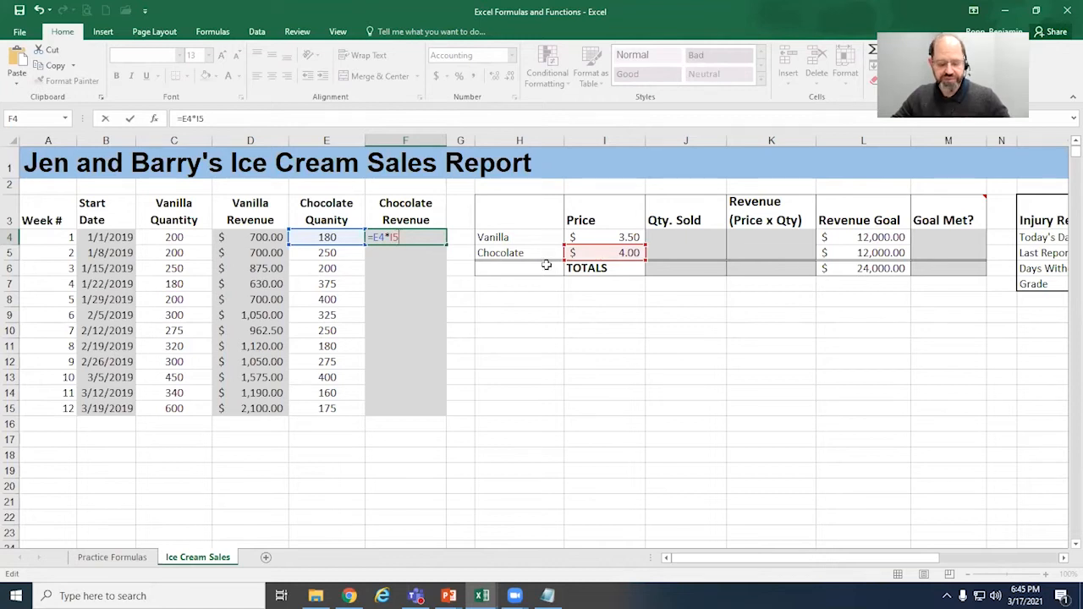
Step: Cycle the chocolate price reference in F4 through its absolute, mixed and relative forms, and enter the formula as =E4*$I$5
key("F4")
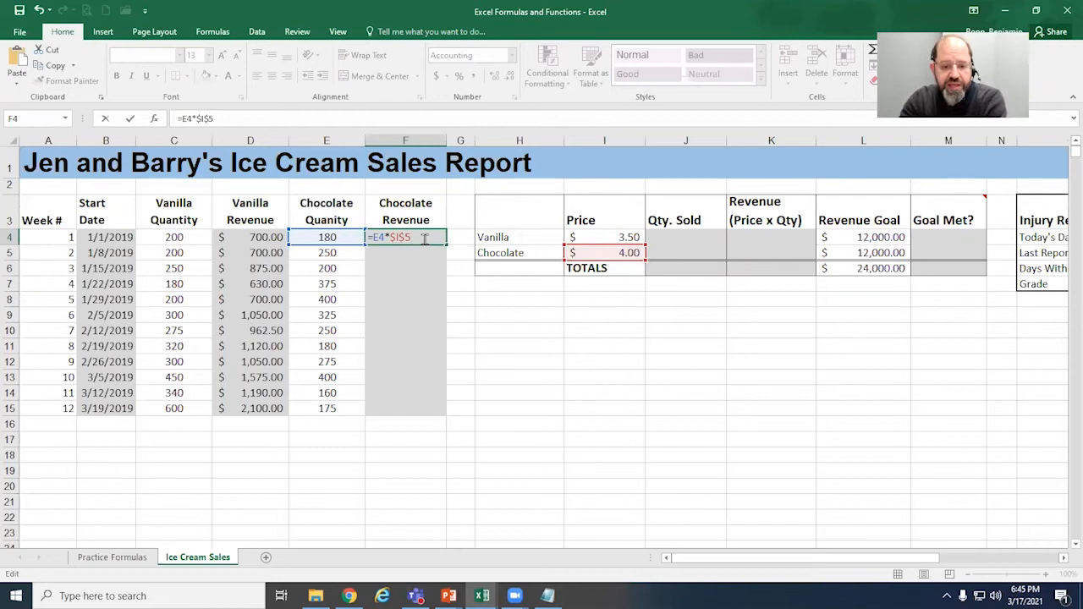
key("F4")
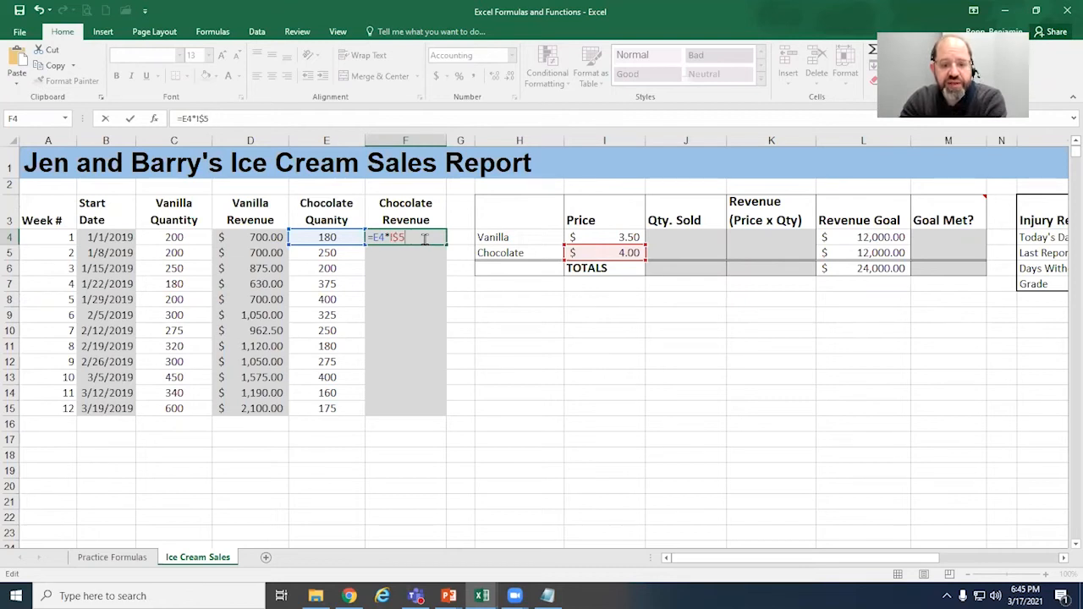
key("F4")
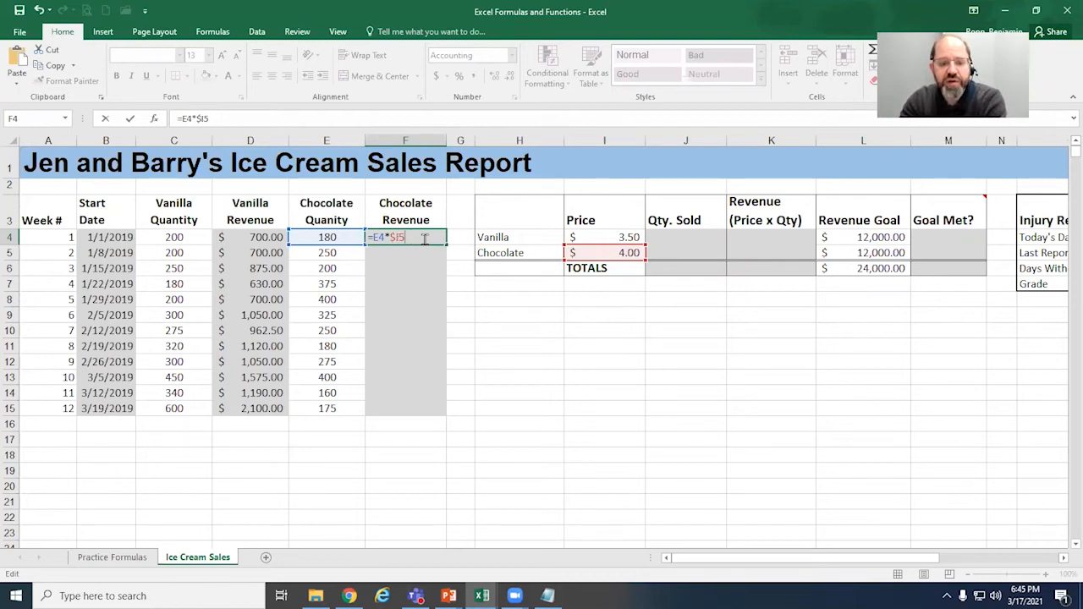
key("F4")
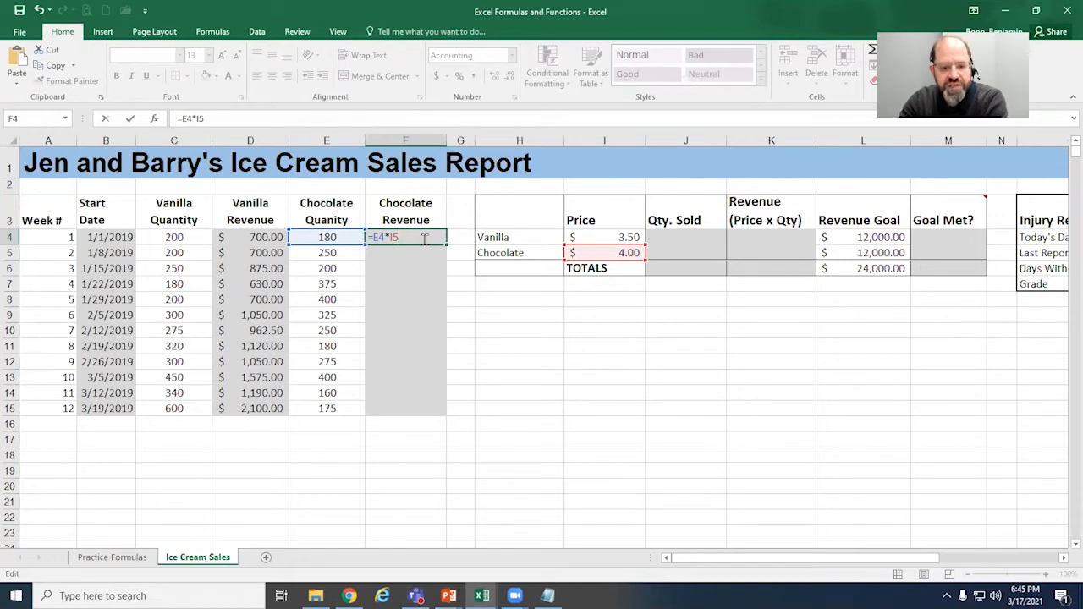
key("F4")
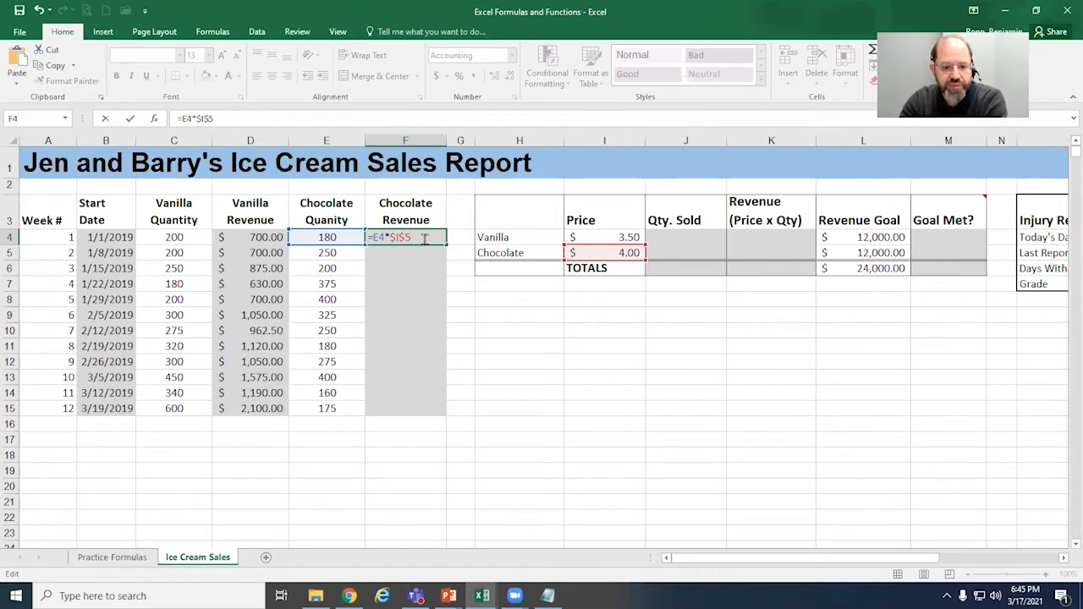
key("F4")
key("F4")
key("F4")
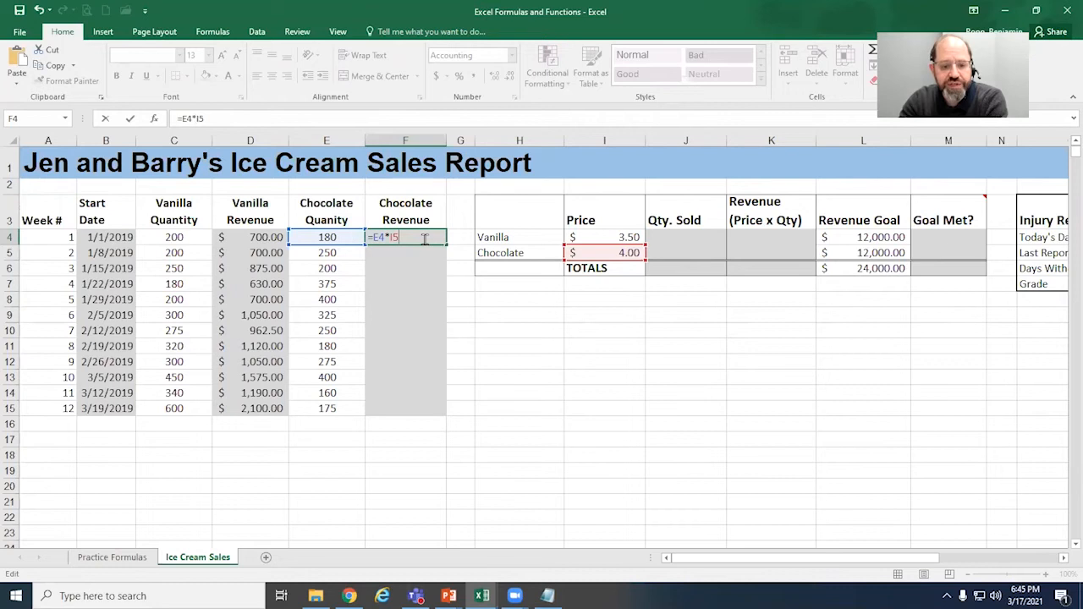
key("F4")
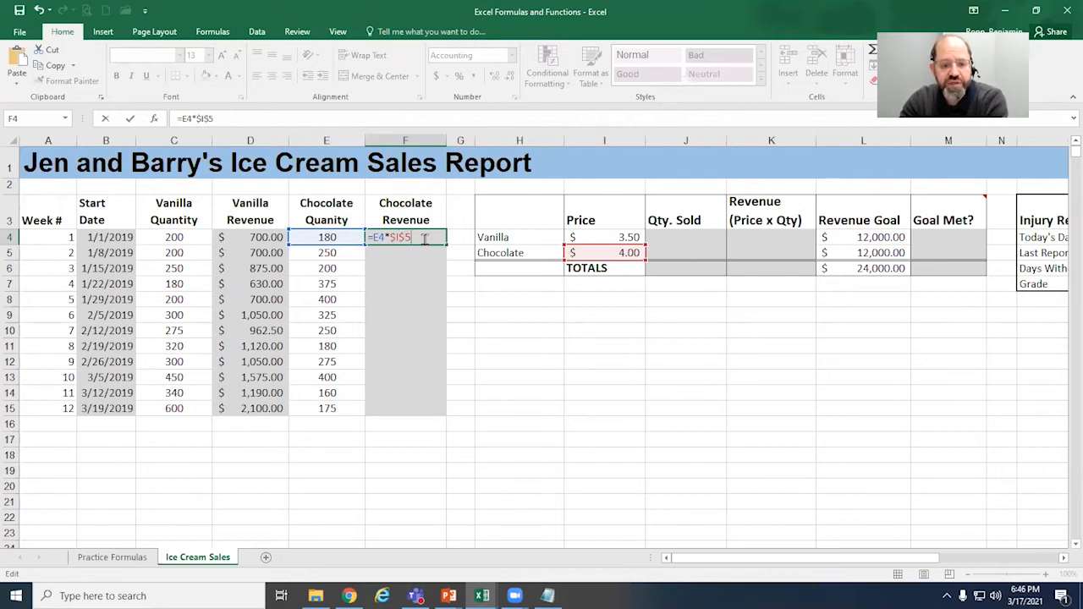
key("F4")
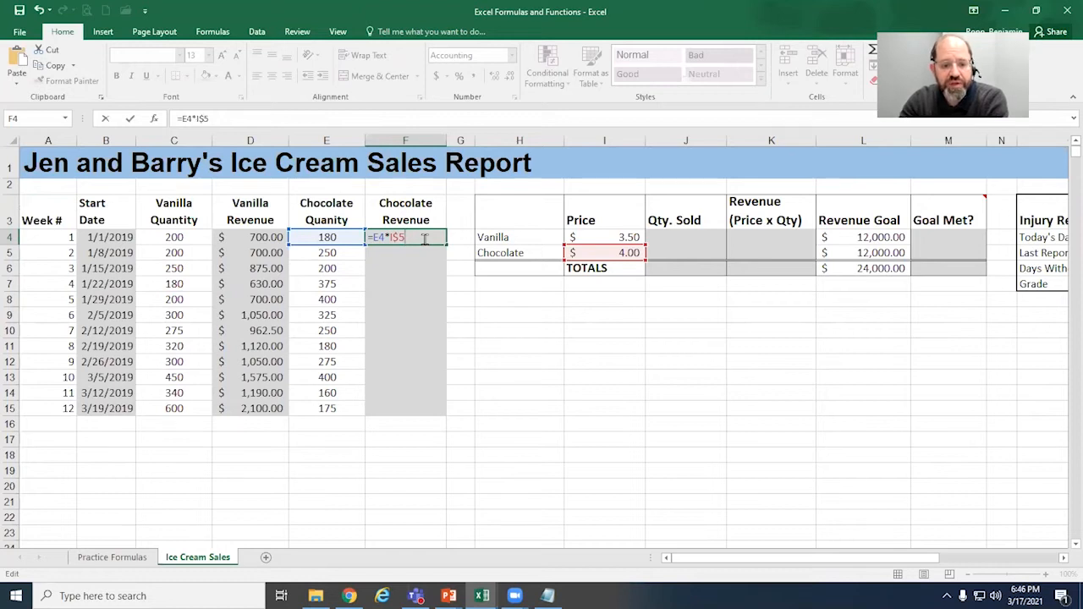
key("F4")
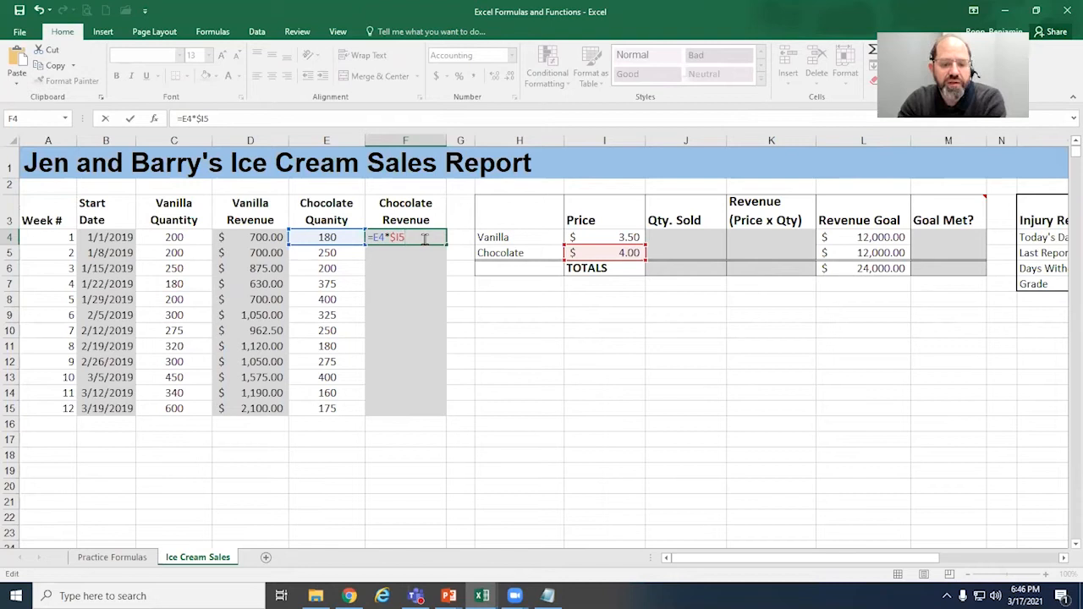
key("F4")
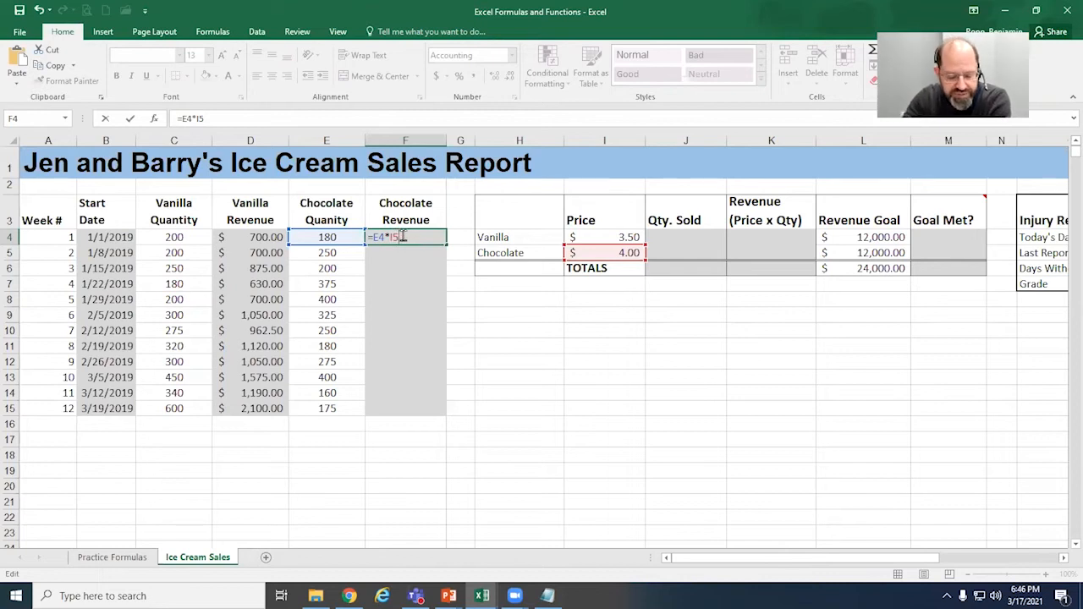
key("F4")
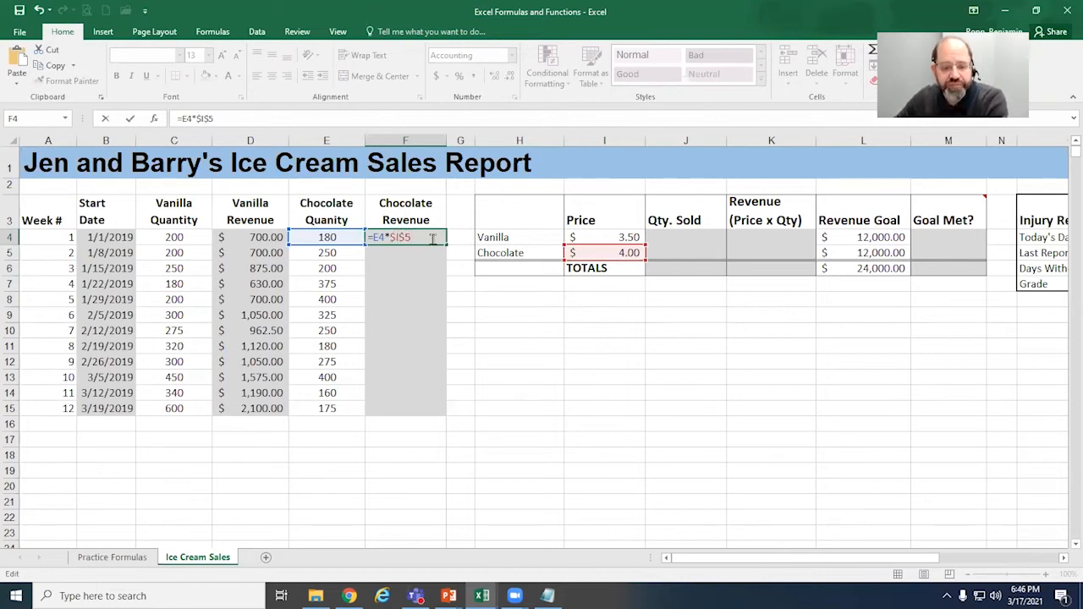
key("Return")
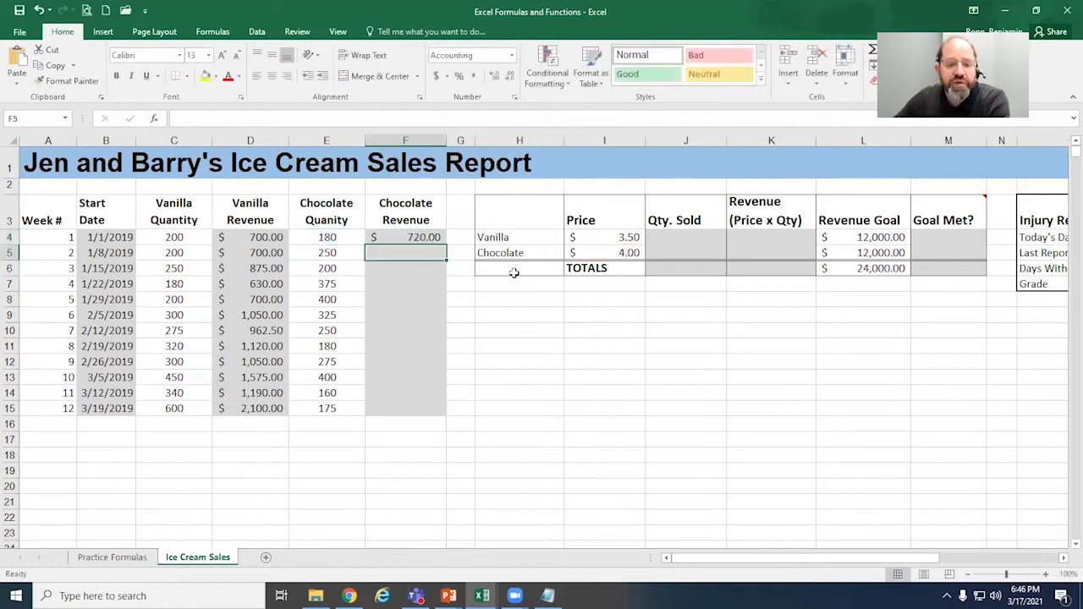
Step: Check the formula in F4, try copying it down through F15, and undo the copy
left_click(429, 237)
double_click(427, 238)
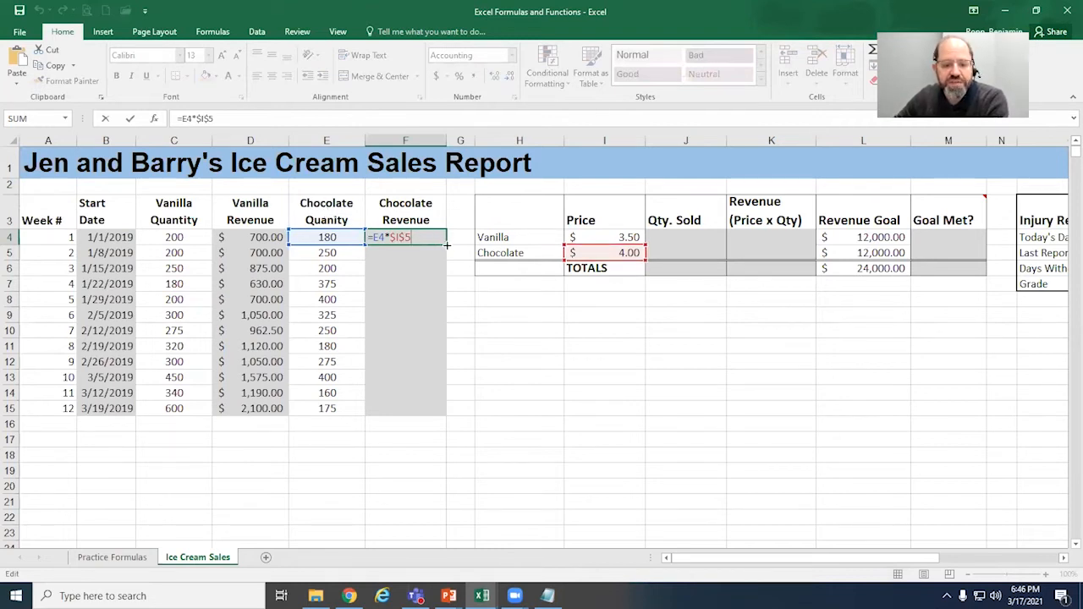
mouse_move(447, 245)
left_mouse_down()
mouse_move(438, 360)
mouse_move(449, 417)
mouse_move(449, 236)
mouse_move(449, 246)
left_mouse_up()
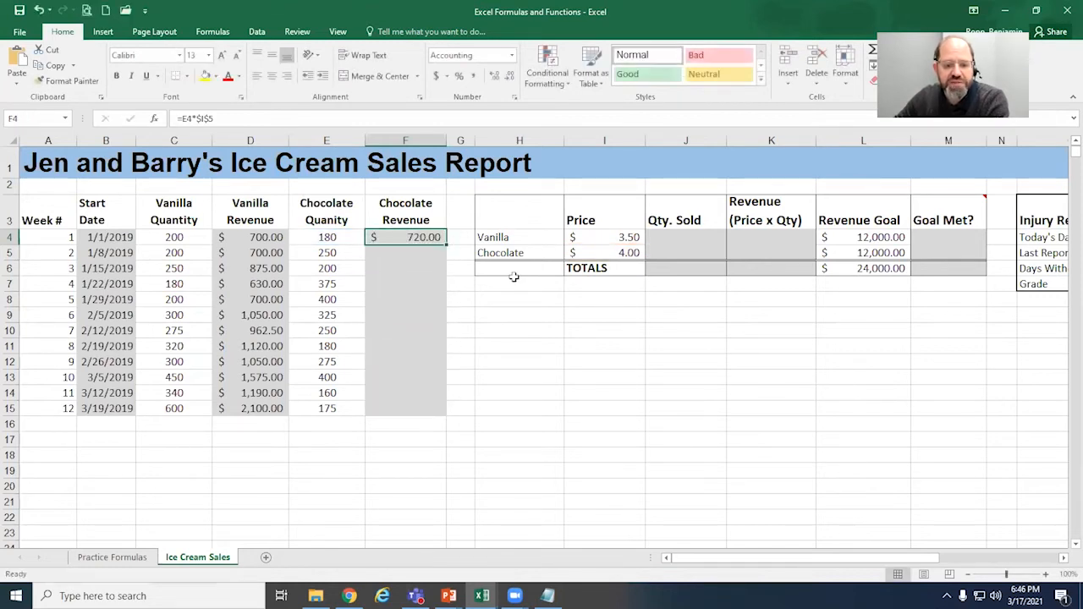
double_click(443, 244)
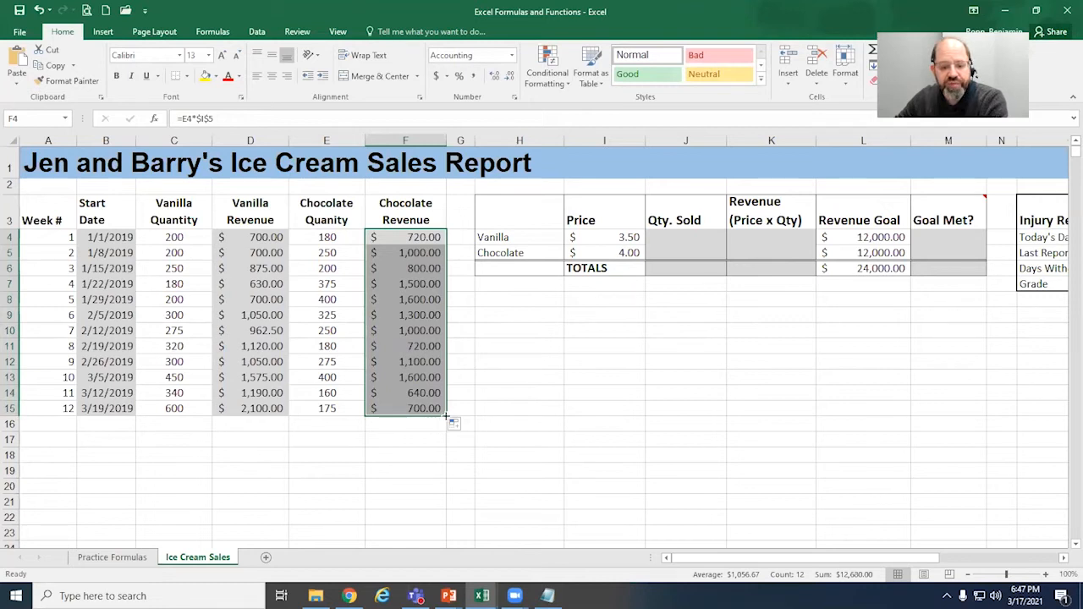
key("Return")
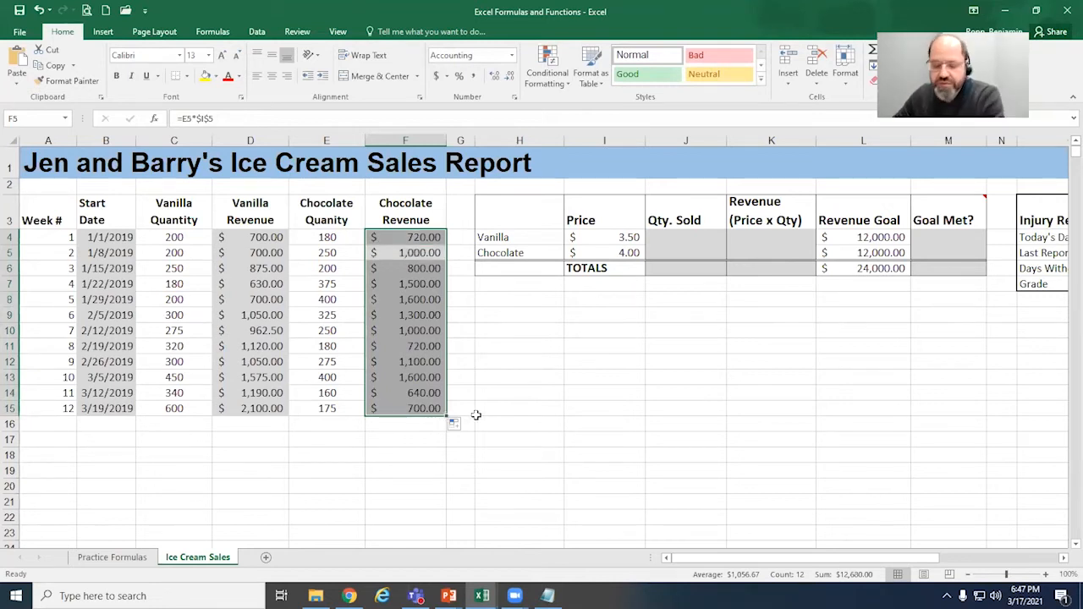
key("ctrl+z")
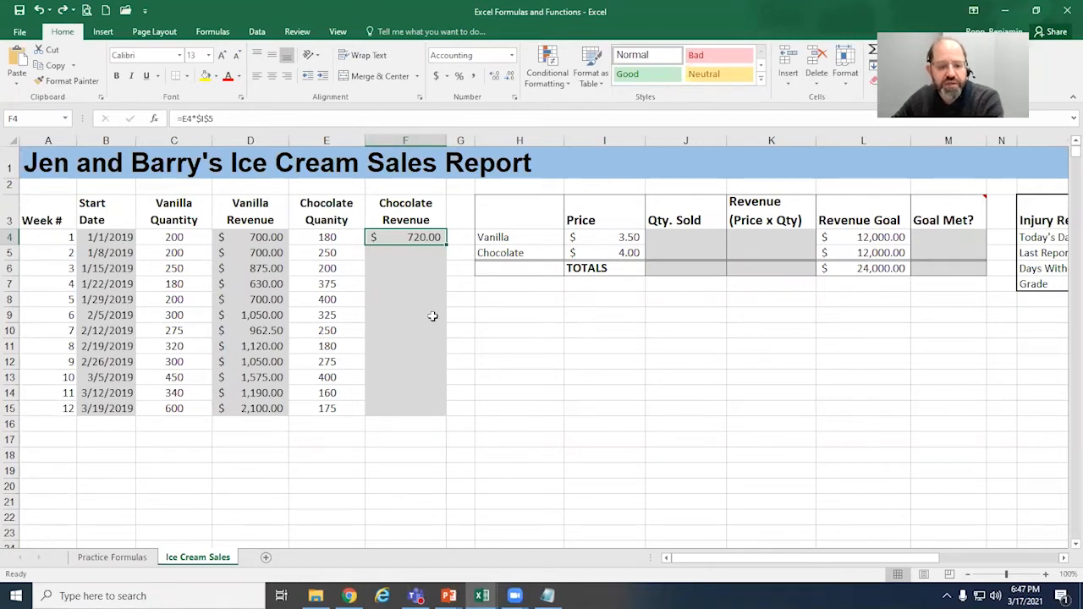
Step: Copy the F4 chocolate revenue formula down through F15 and check the cell references in F10, F9 and F13
double_click(445, 243)
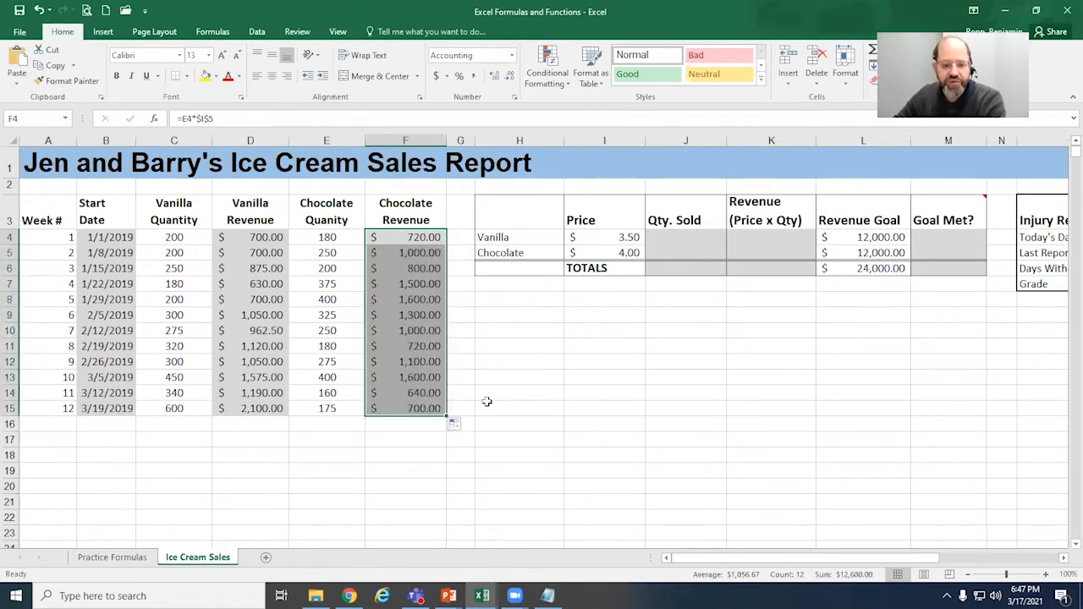
left_click(428, 330)
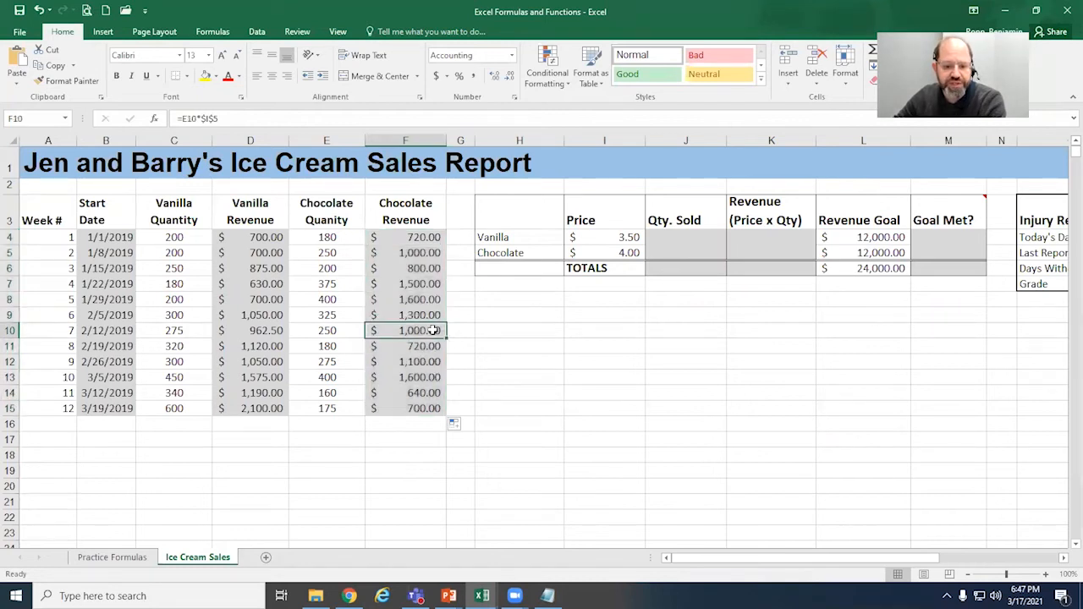
double_click(427, 314)
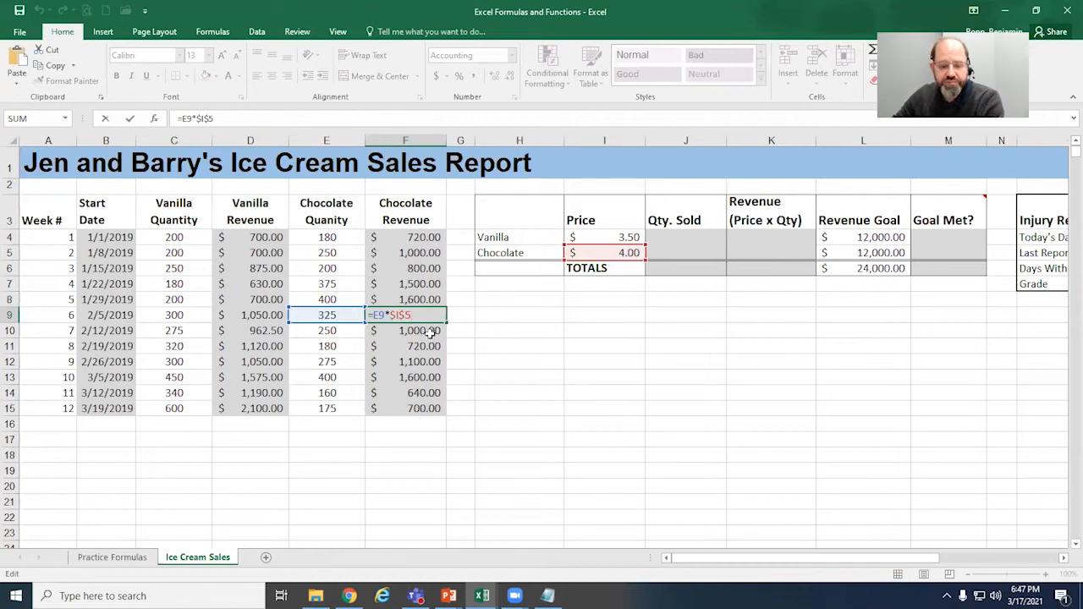
key("Return")
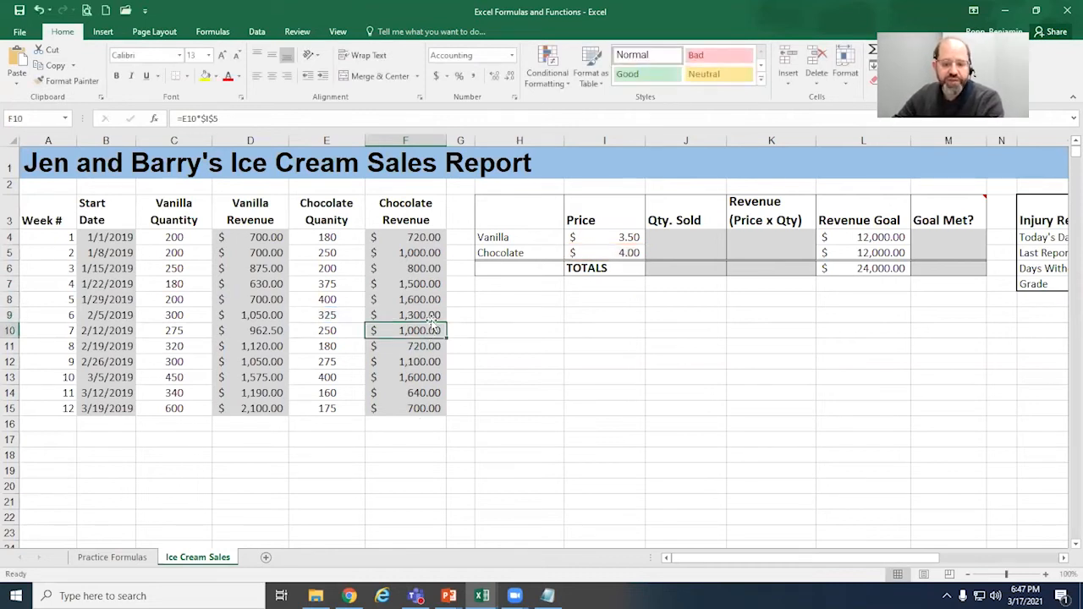
left_click(441, 374)
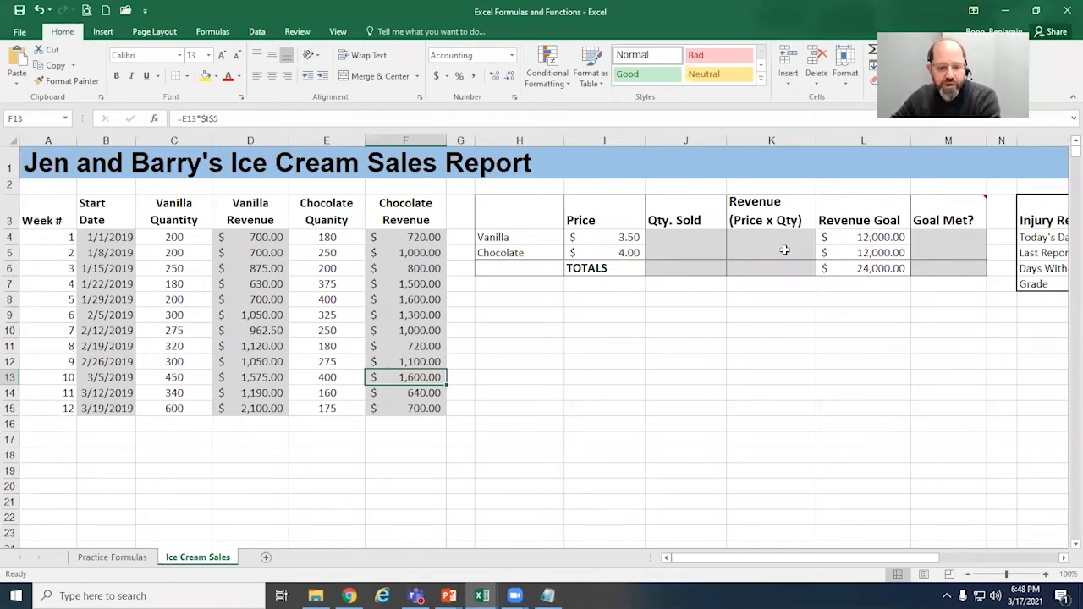
Step: Total the vanilla quantity sold in J4 with AutoSum over the weekly vanilla quantities, =SUM(C4:C15)
left_click(709, 237)
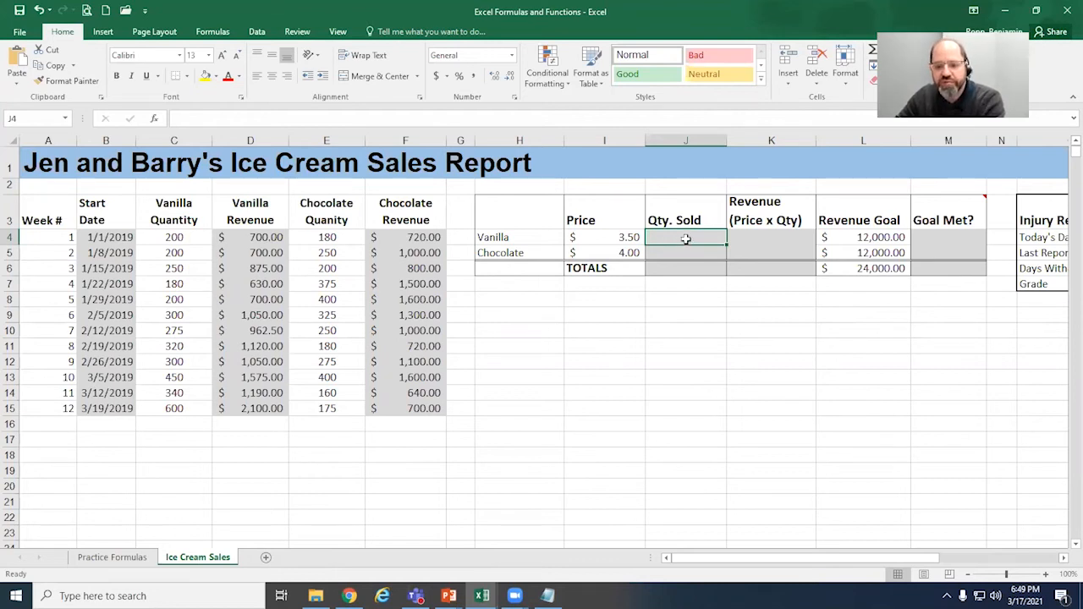
left_click(505, 241)
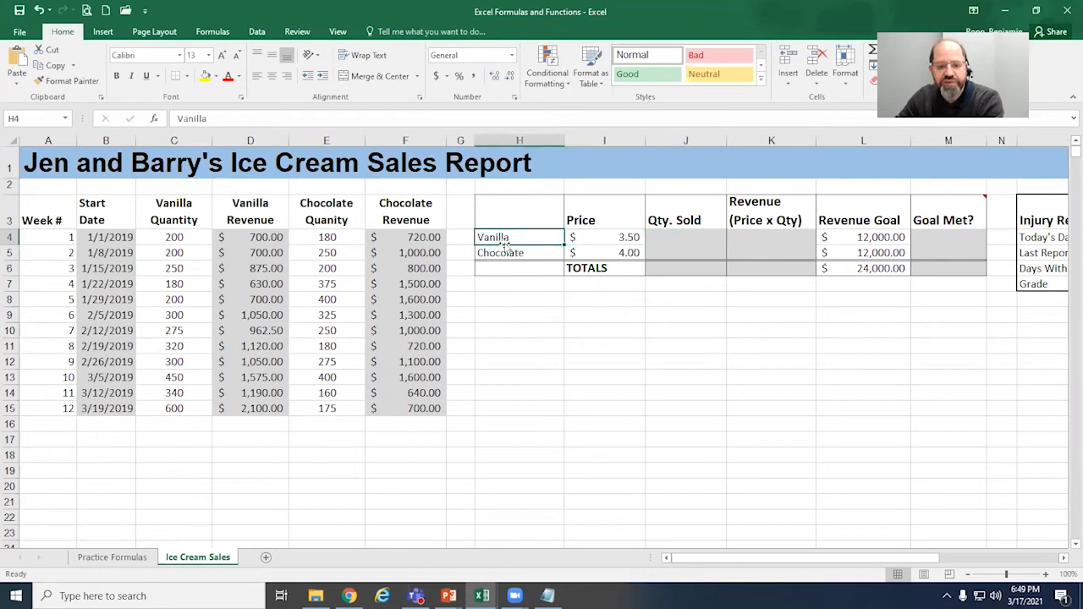
key("Right")
key("Right")
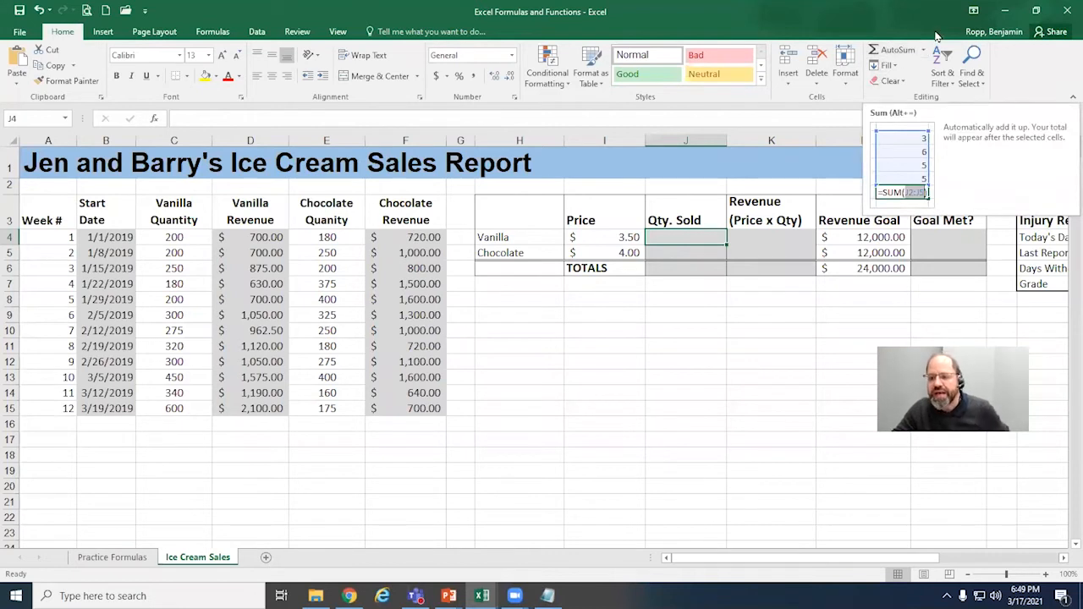
left_click(897, 50)
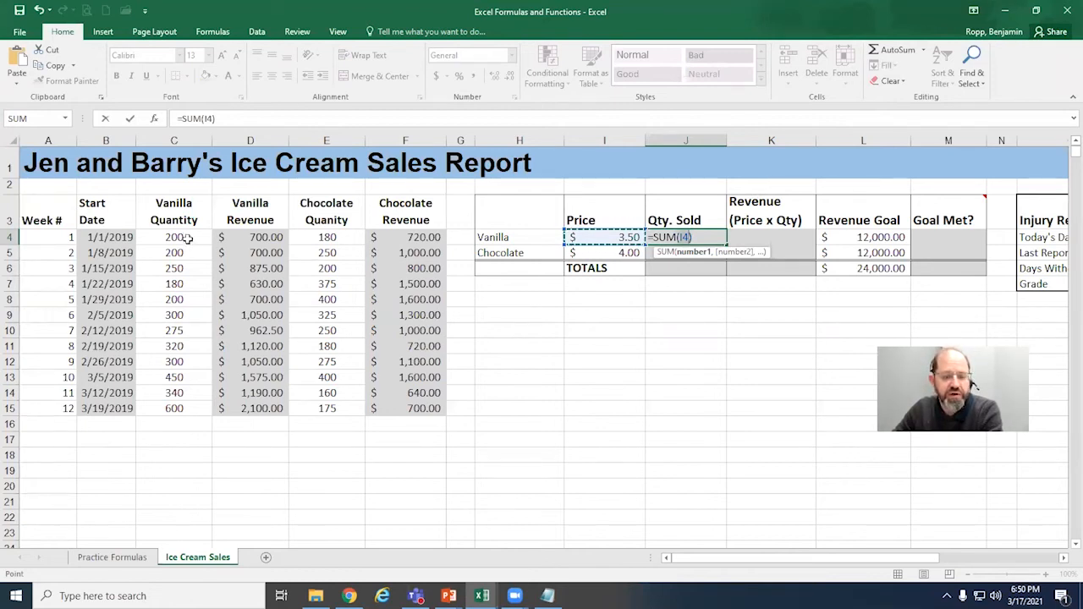
left_click_drag(188, 238, 180, 409)
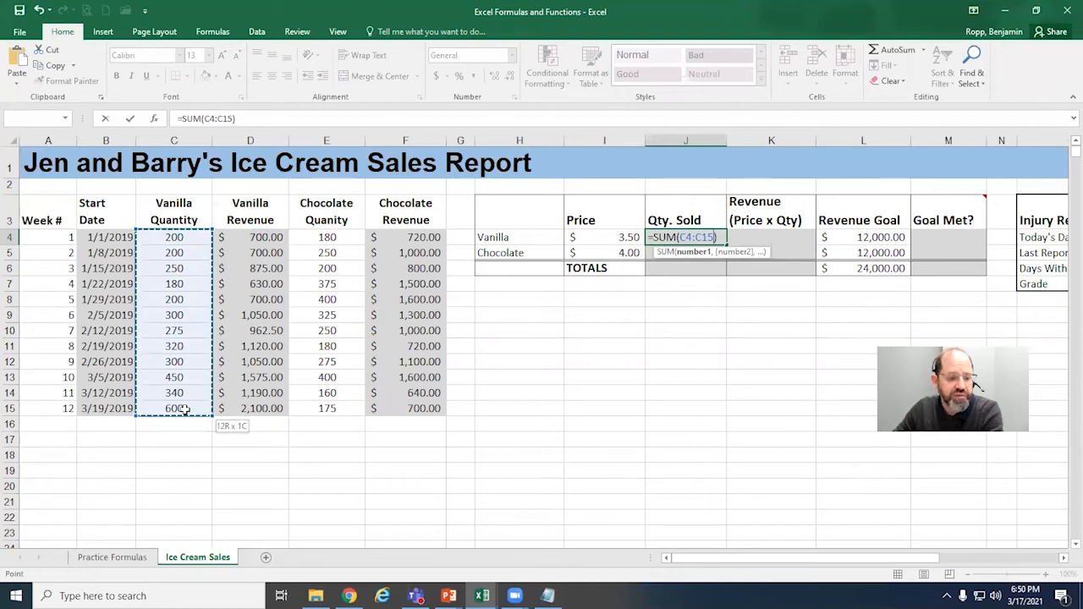
left_click_drag(179, 409, 180, 409)
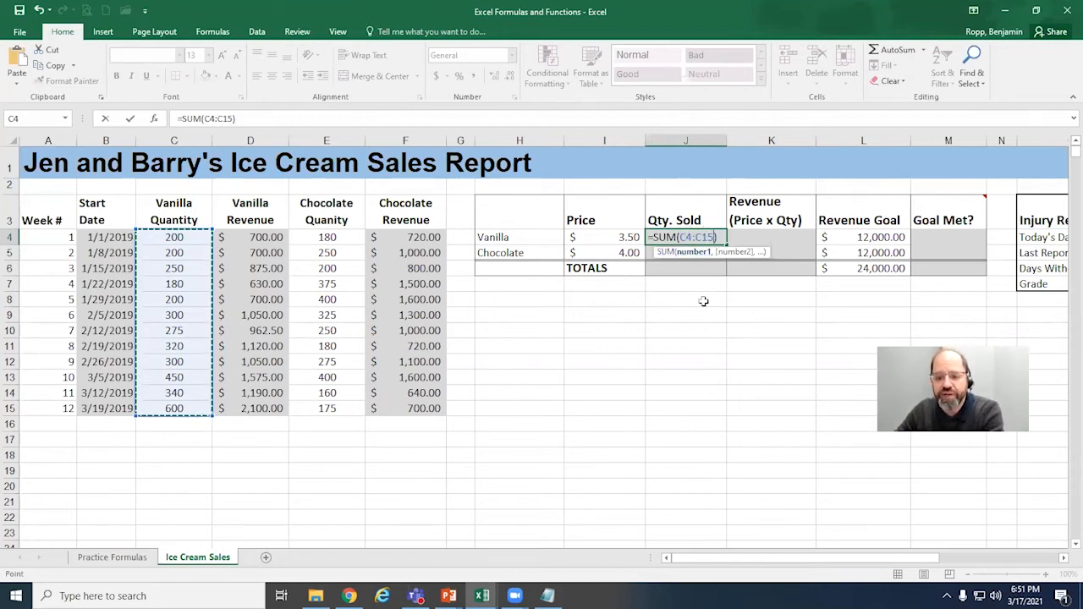
left_click(691, 252)
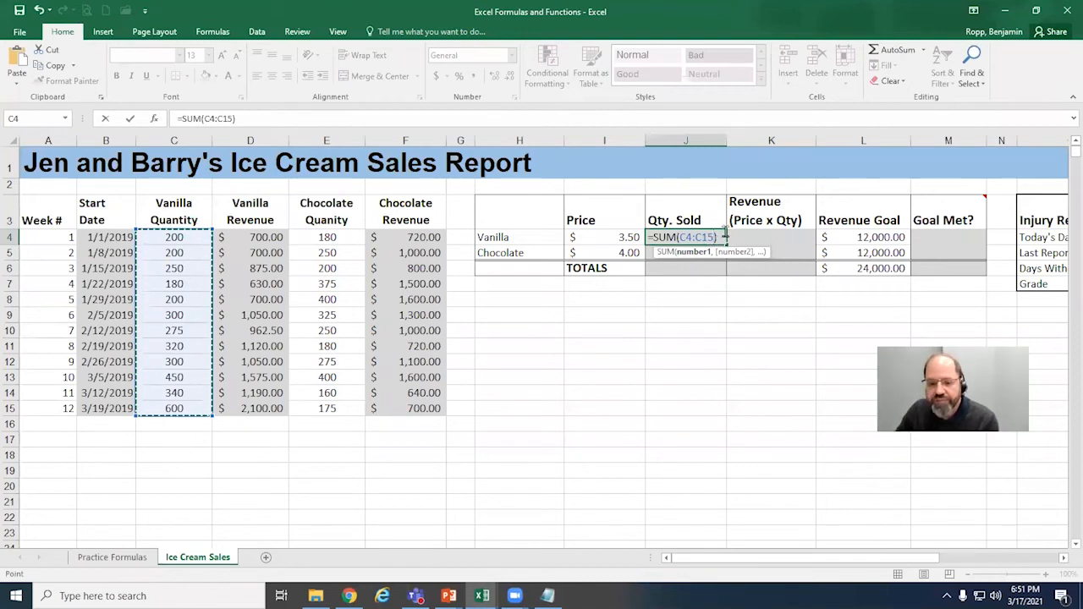
key("Return")
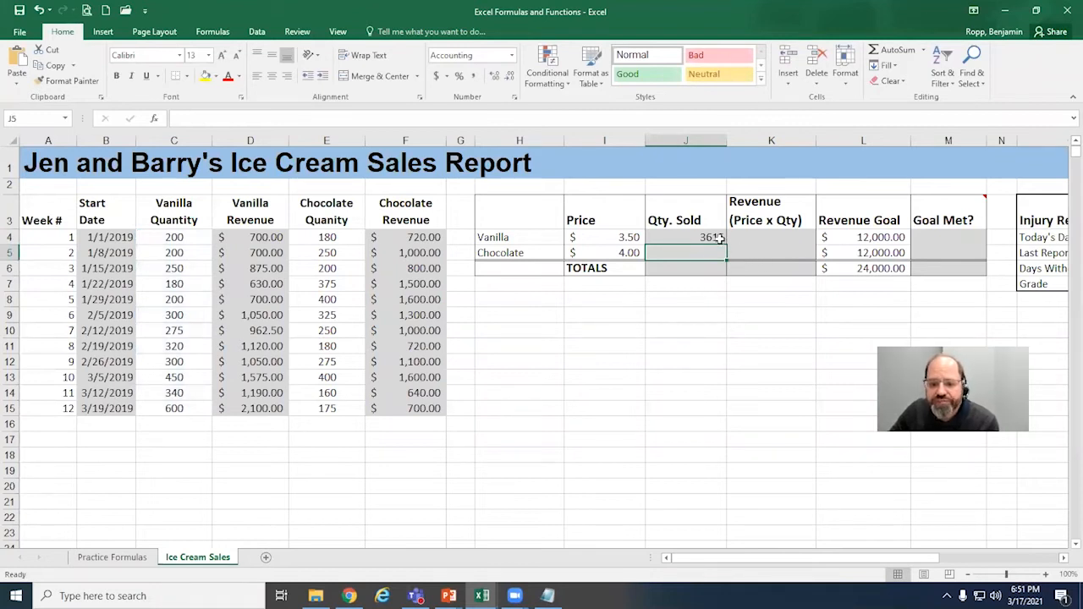
Step: Check the vanilla total formula in J4, try copying it down to J5, inspect the copied references, and clear J5
double_click(710, 237)
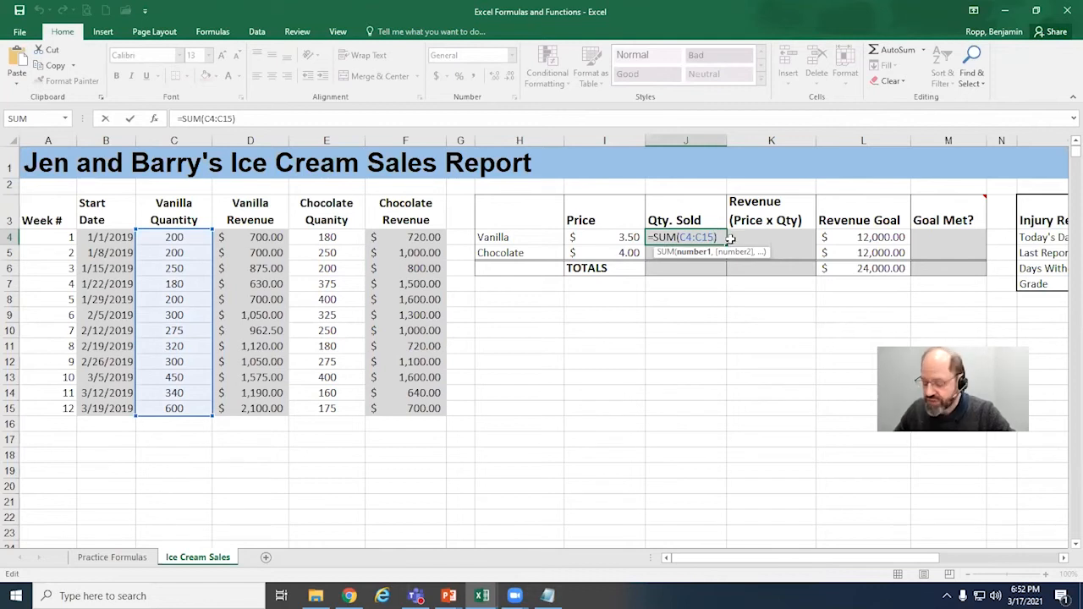
key("ctrl+Return")
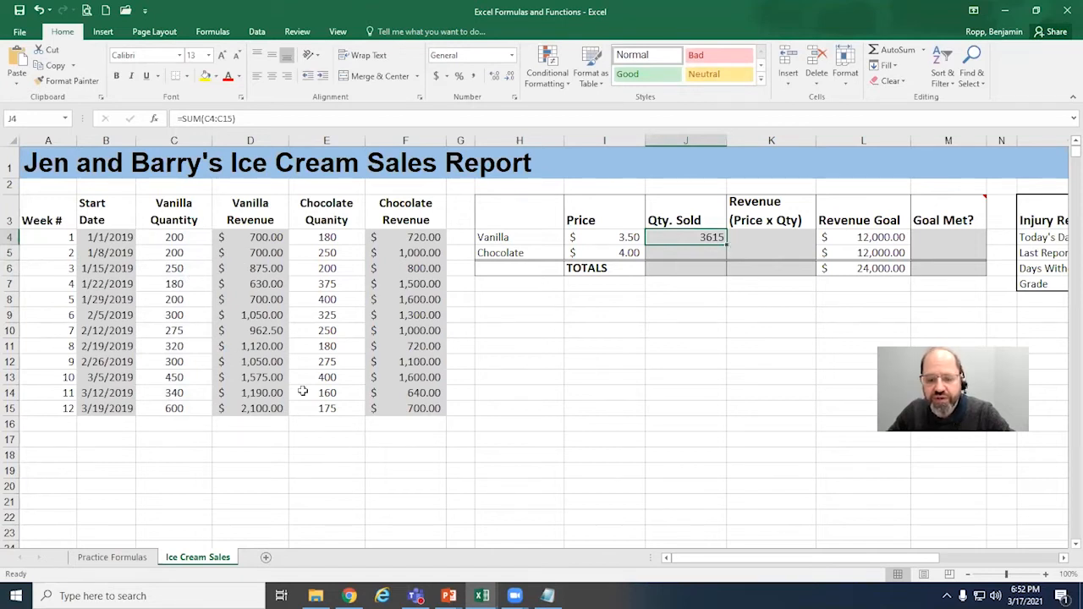
left_click(699, 254)
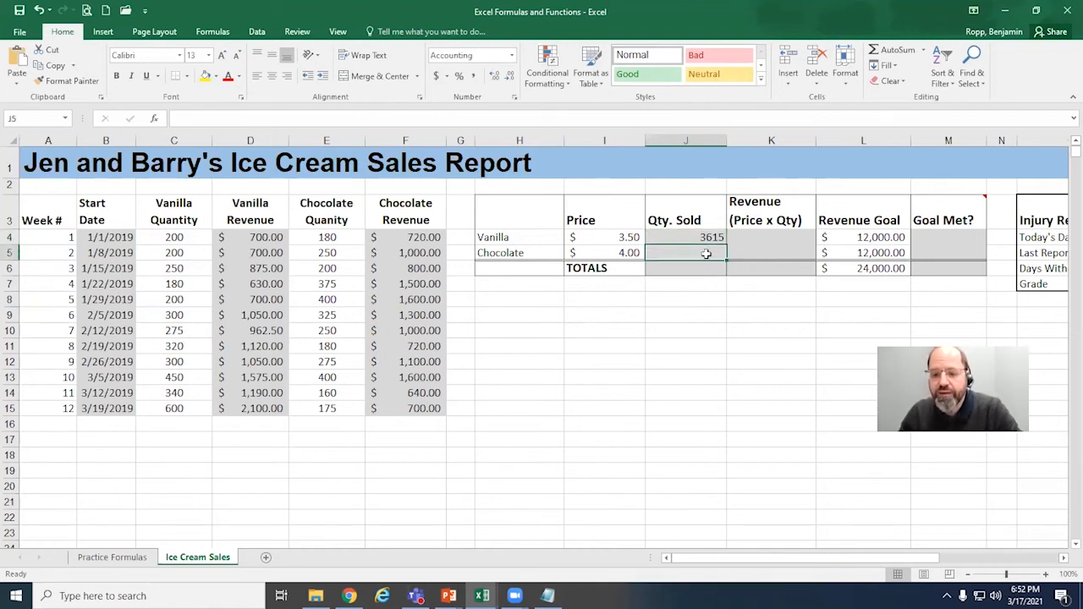
left_click(709, 239)
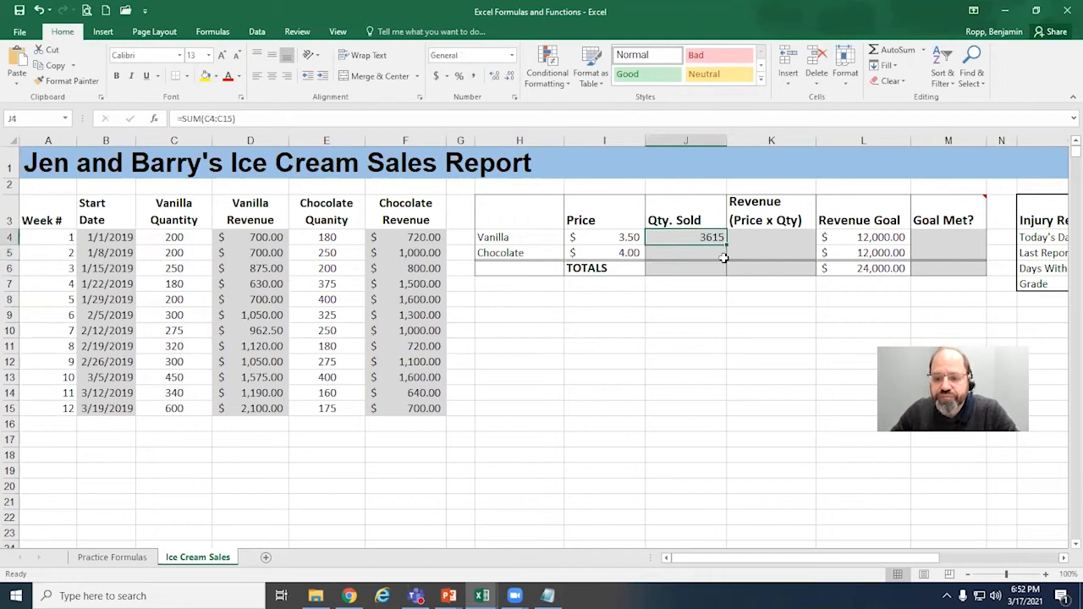
left_click_drag(725, 246, 726, 259)
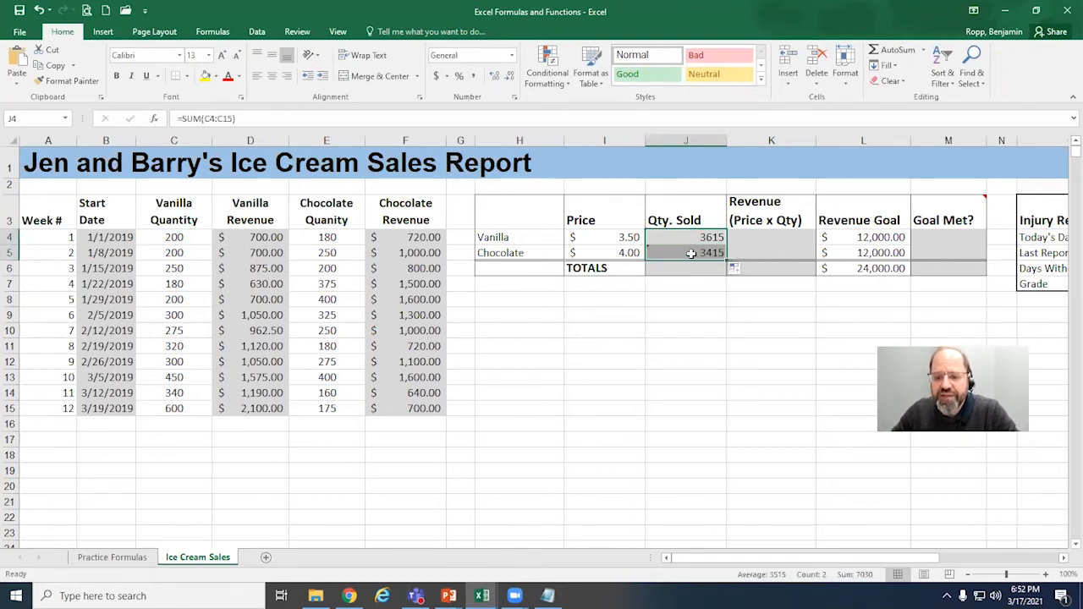
double_click(694, 253)
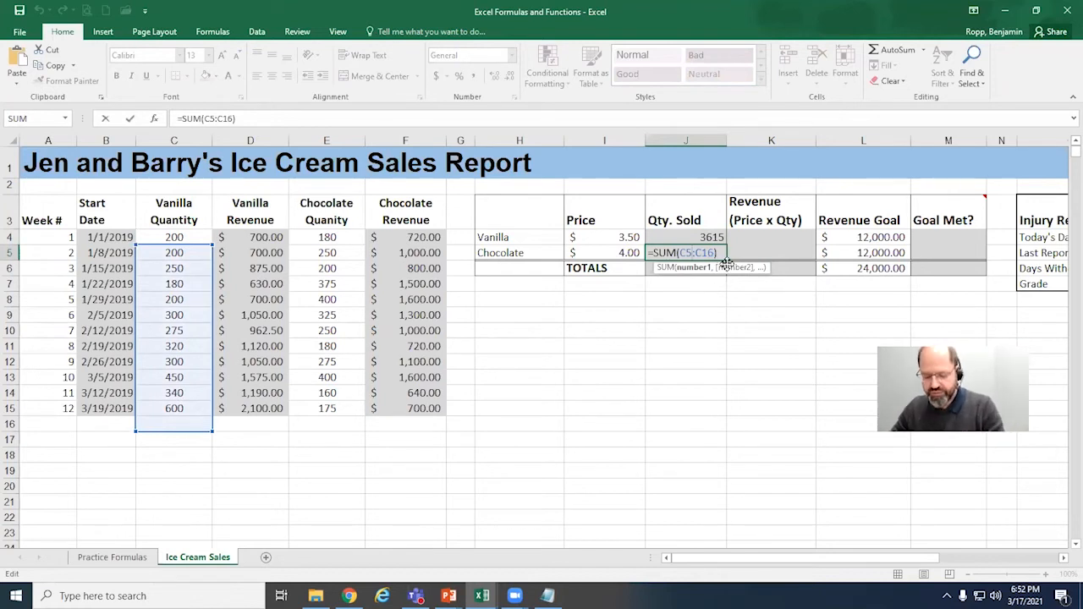
key("ctrl+Return")
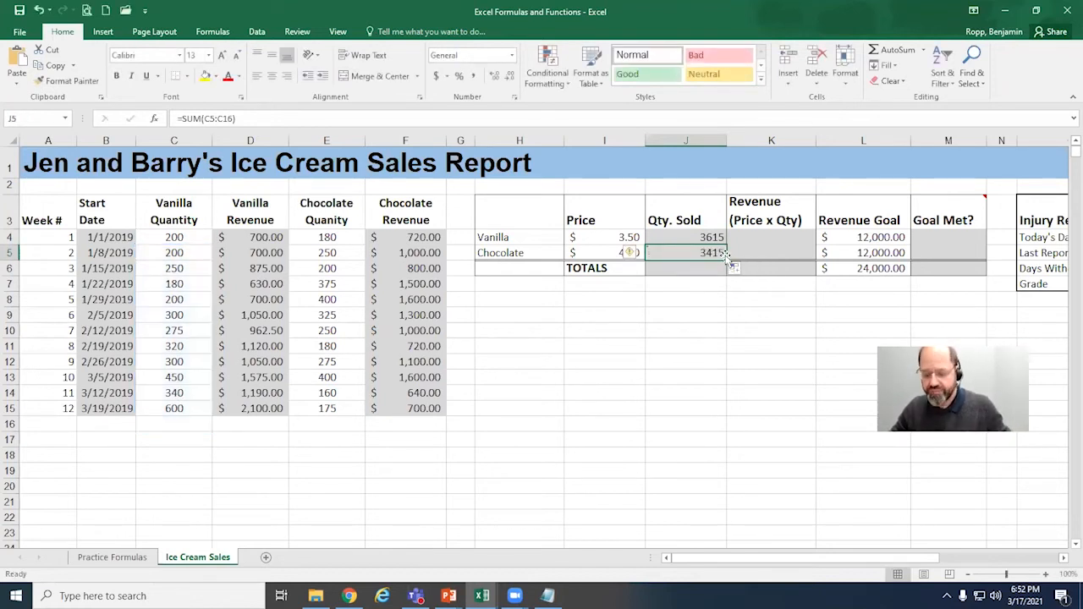
key("Delete")
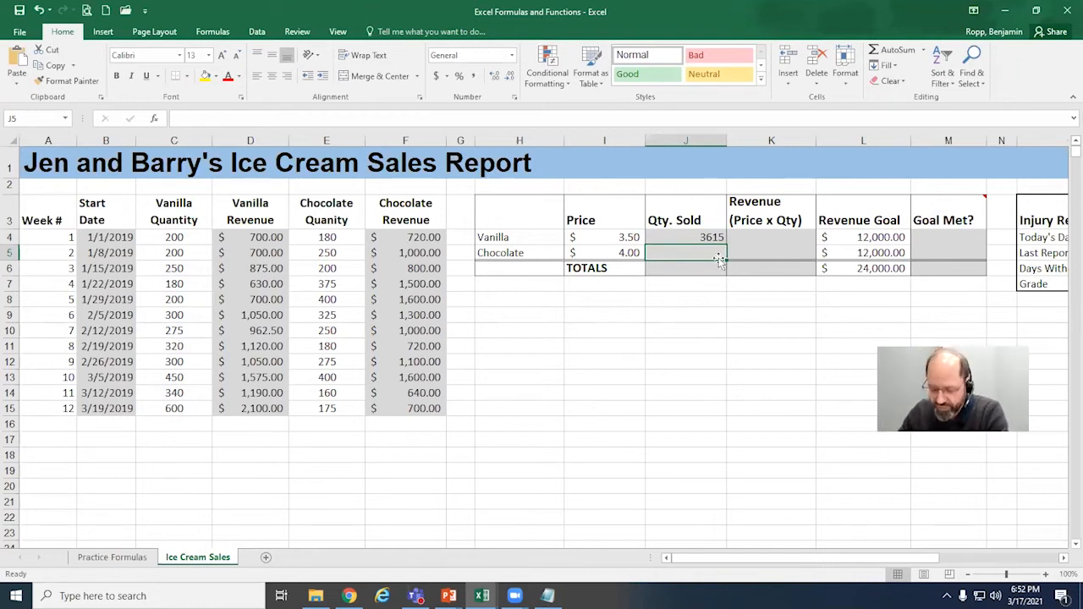
type("=")
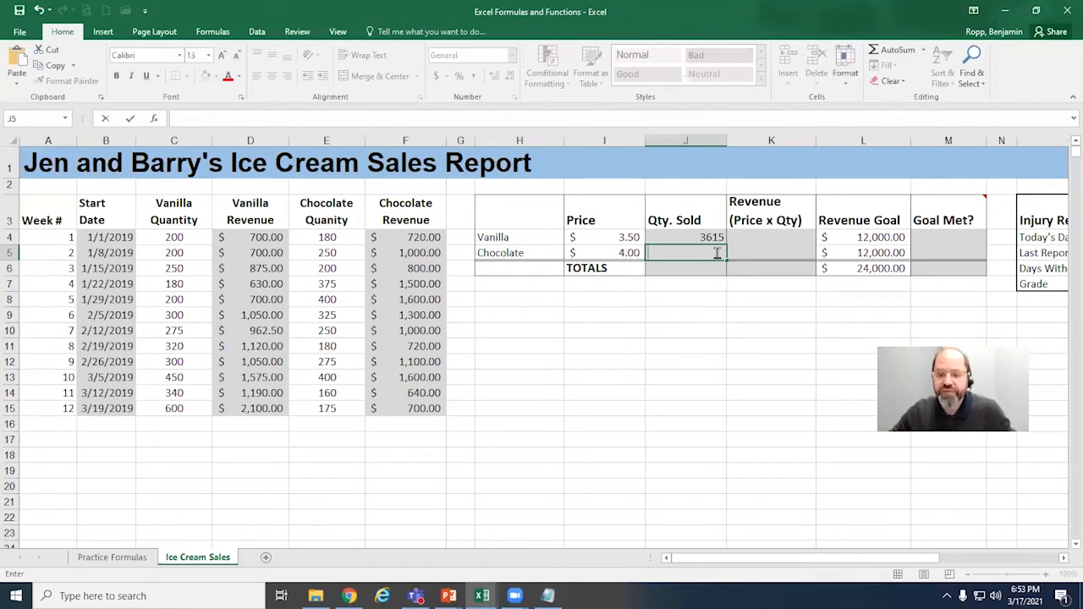
key("BackSpace")
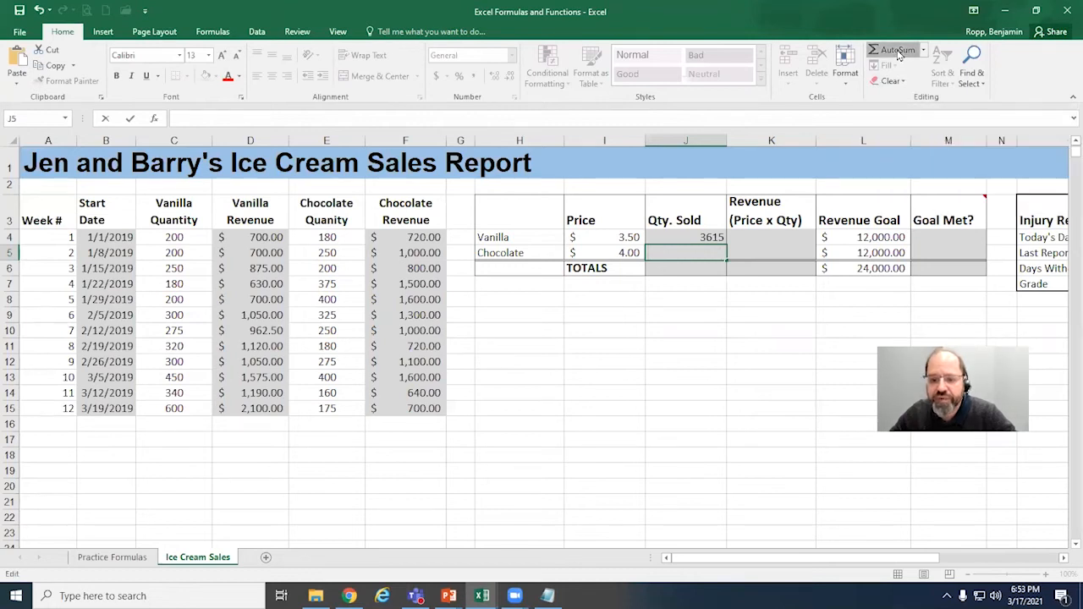
key("Escape")
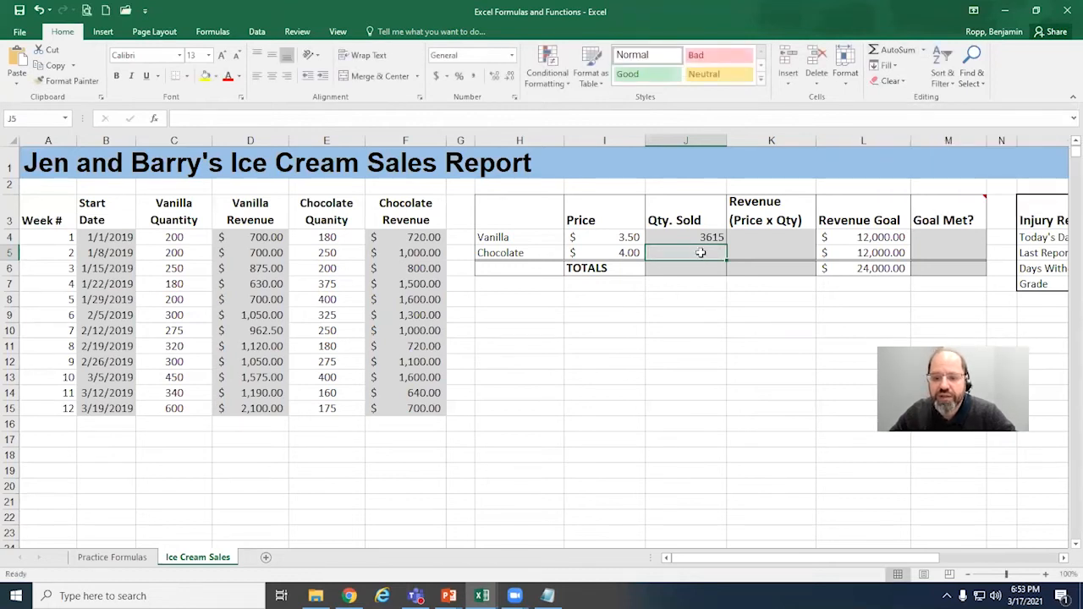
Step: Total the chocolate quantity sold in J5 with AutoSum over the weekly chocolate quantities, =SUM(E4:E15)
left_click(899, 50)
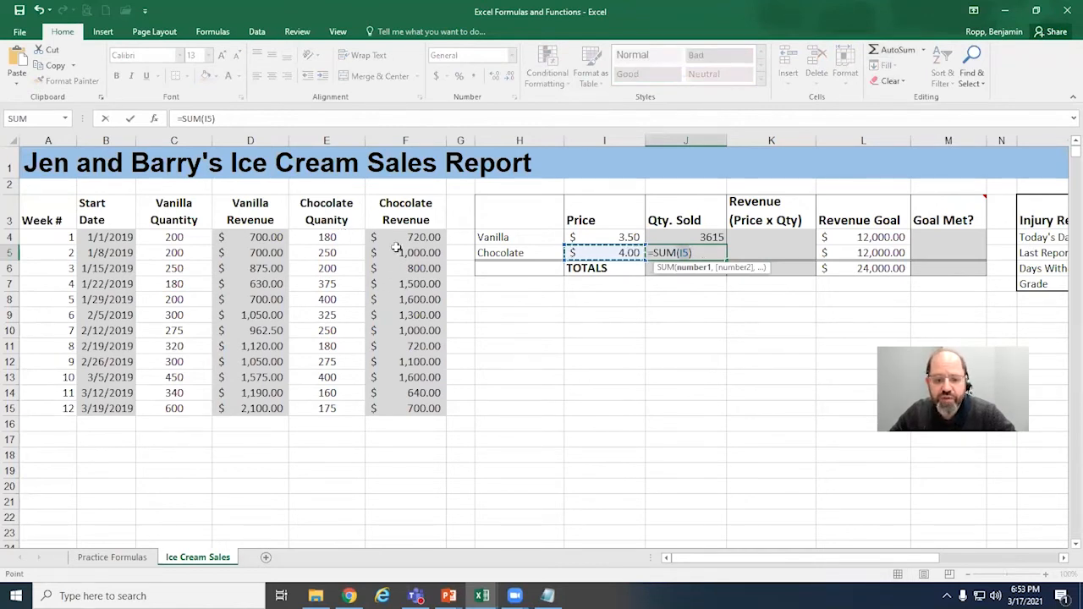
left_click(335, 241)
left_click_drag(336, 241, 324, 409)
left_click_drag(326, 409, 325, 409)
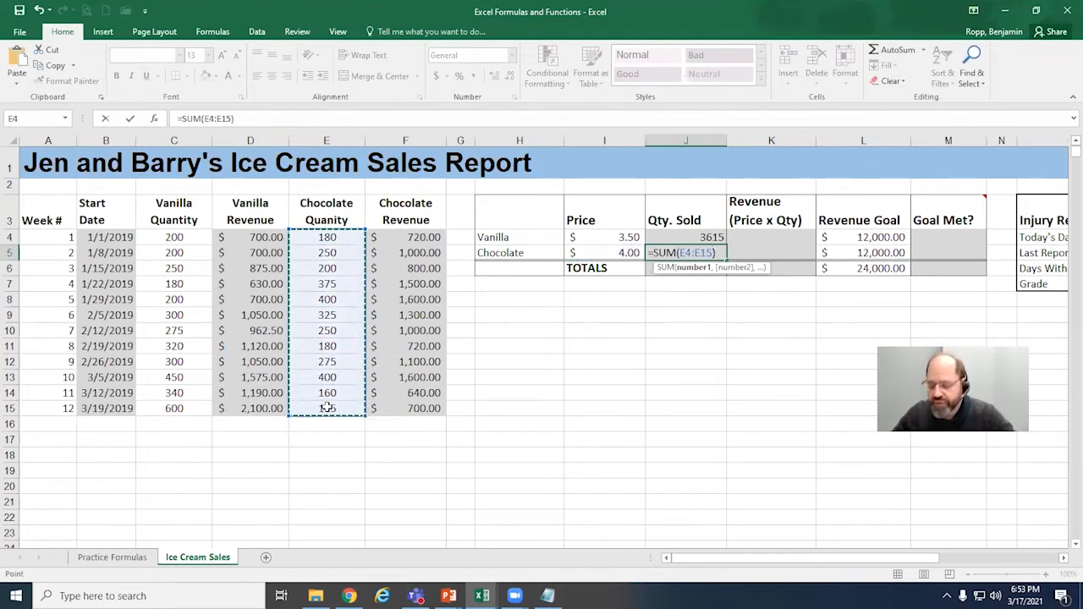
key("Return")
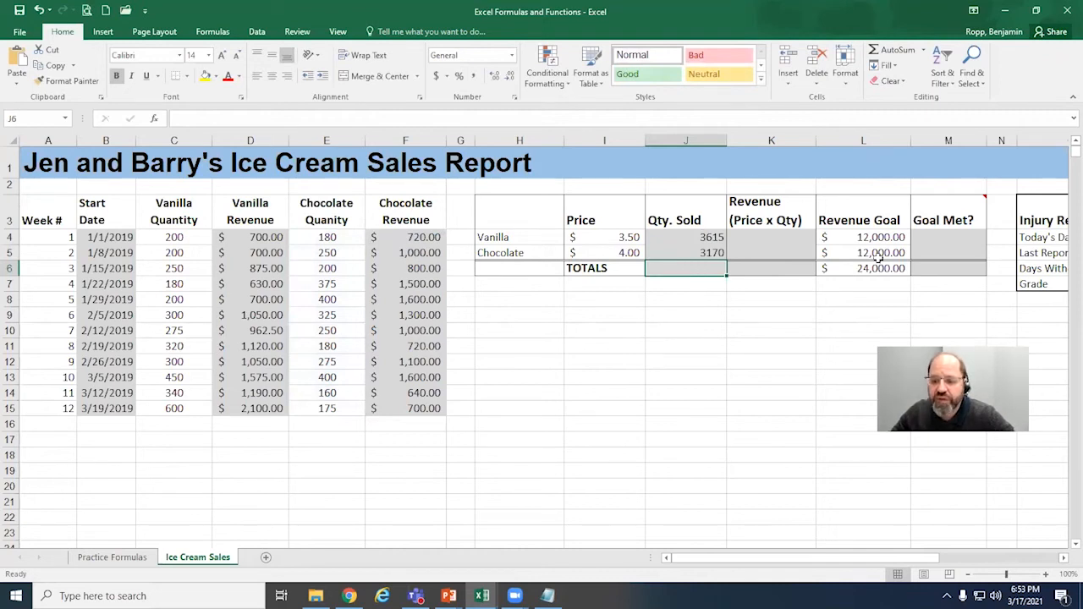
Step: Total the vanilla and chocolate quantities sold in J6 with AutoSum, correcting the summed range to J4:J5
left_click(899, 52)
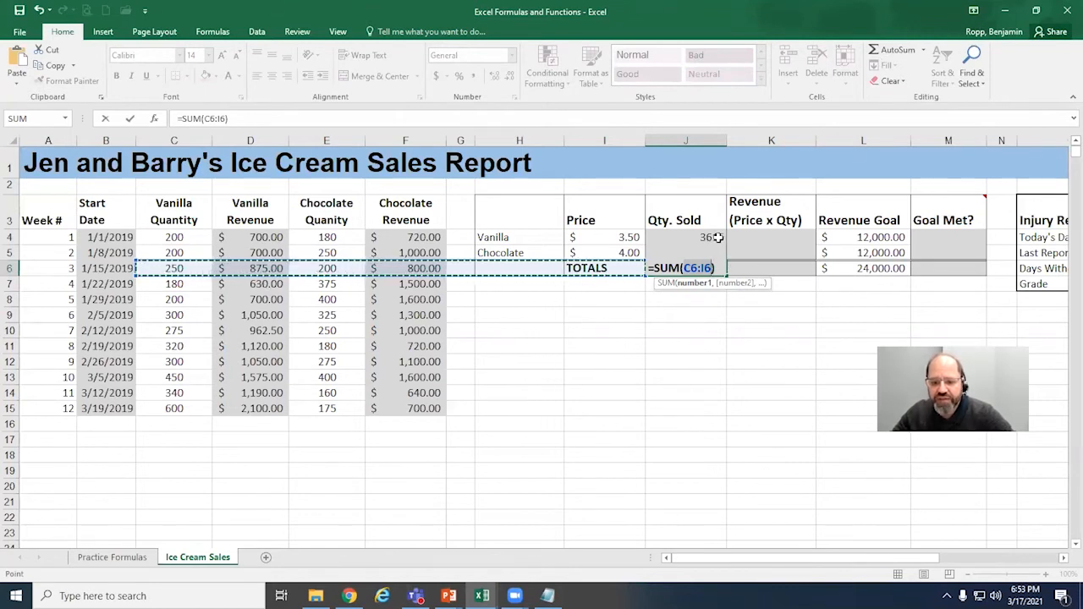
left_click_drag(718, 238, 718, 251)
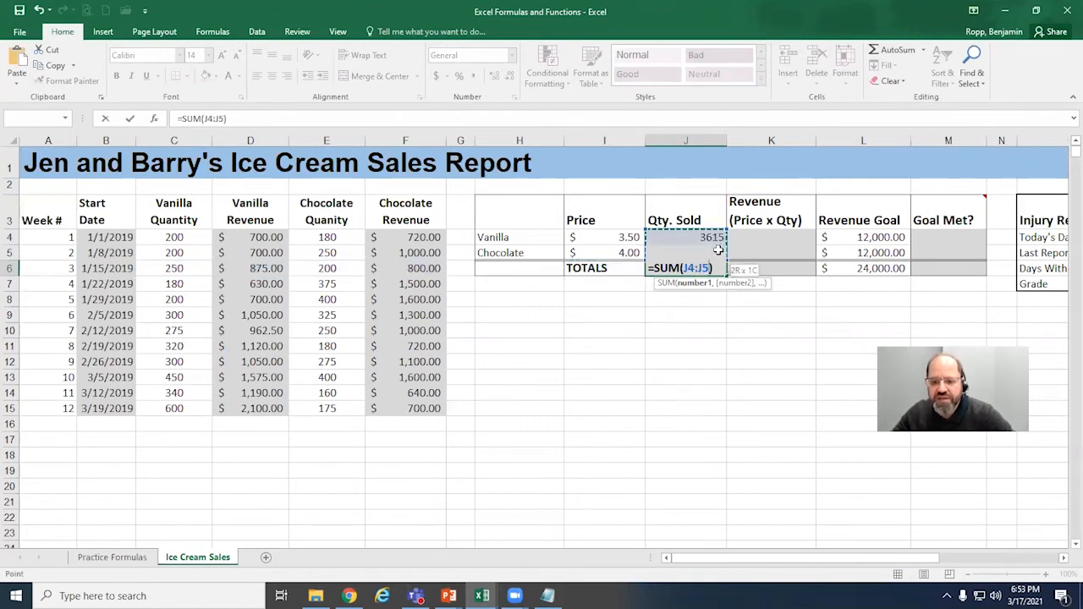
left_click_drag(717, 249, 717, 249)
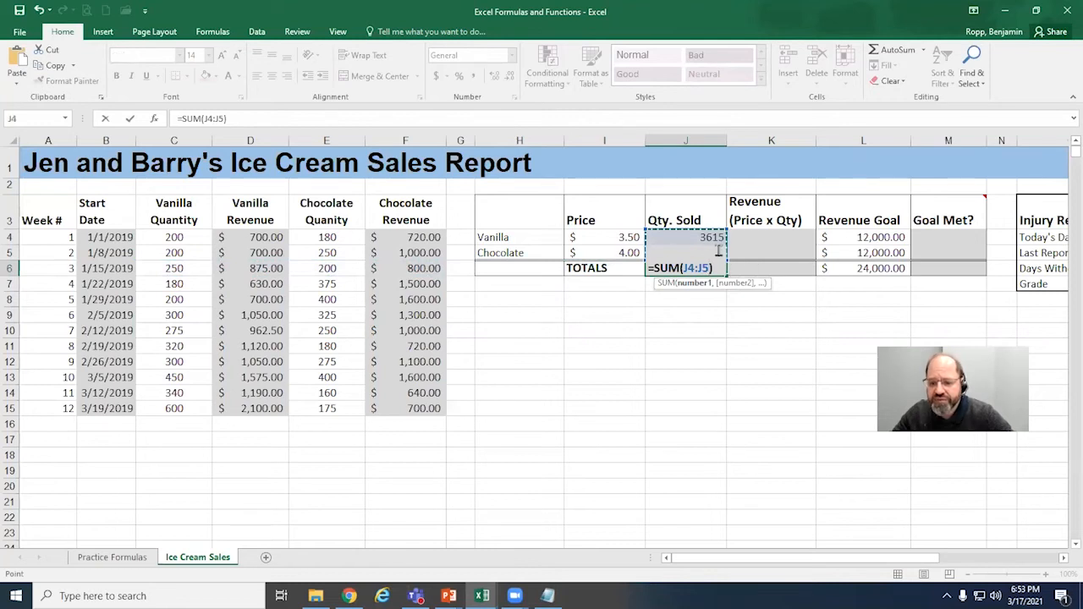
key("Return")
Step: Examine the total quantity formula in J6 and the cell range it references, leaving the formula as is
left_click(715, 268)
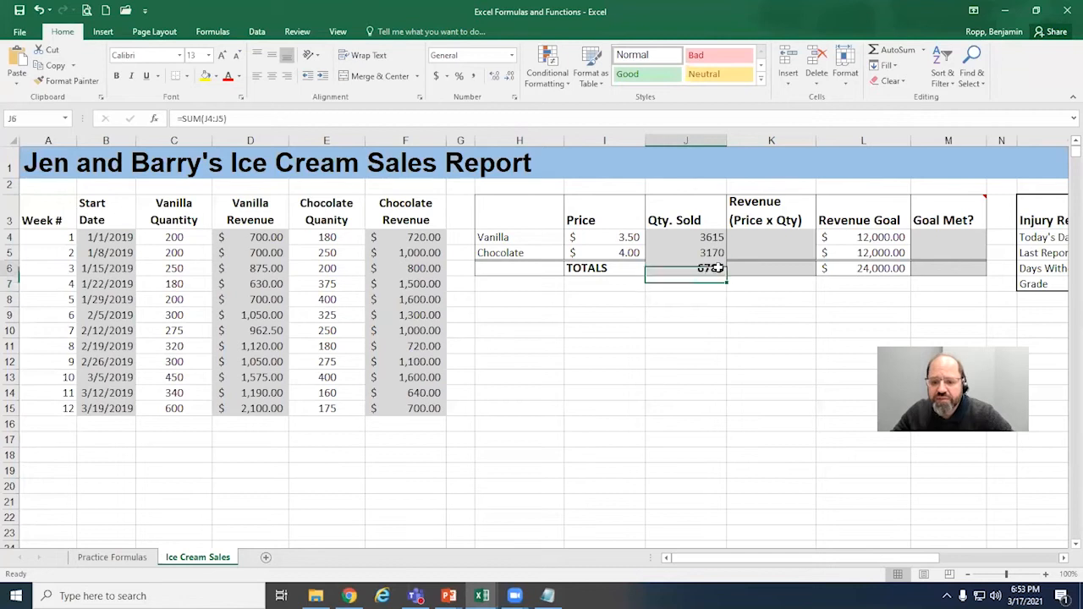
double_click(715, 269)
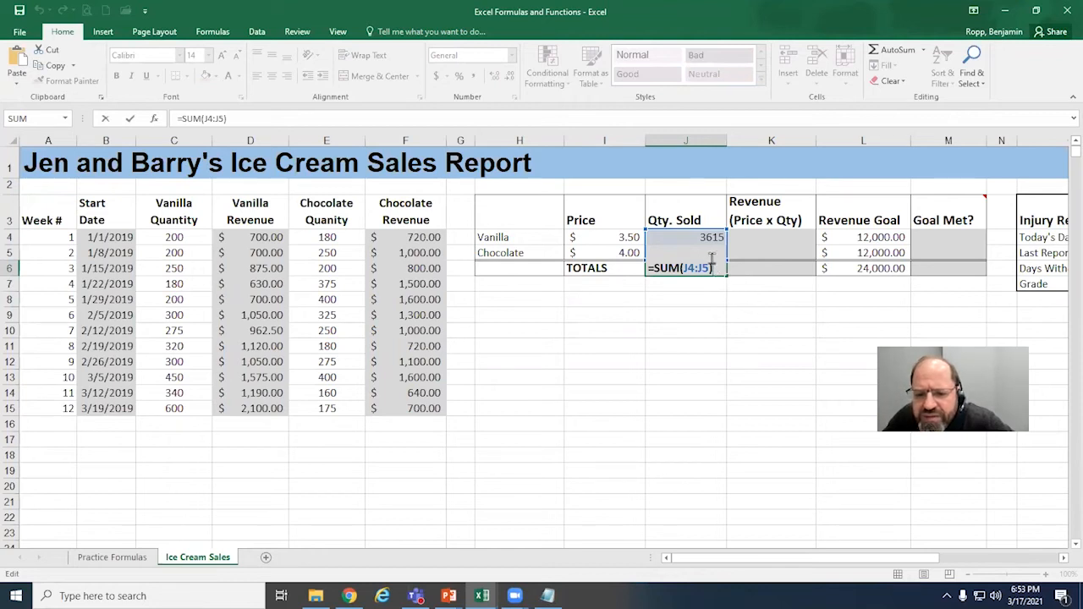
key("Return")
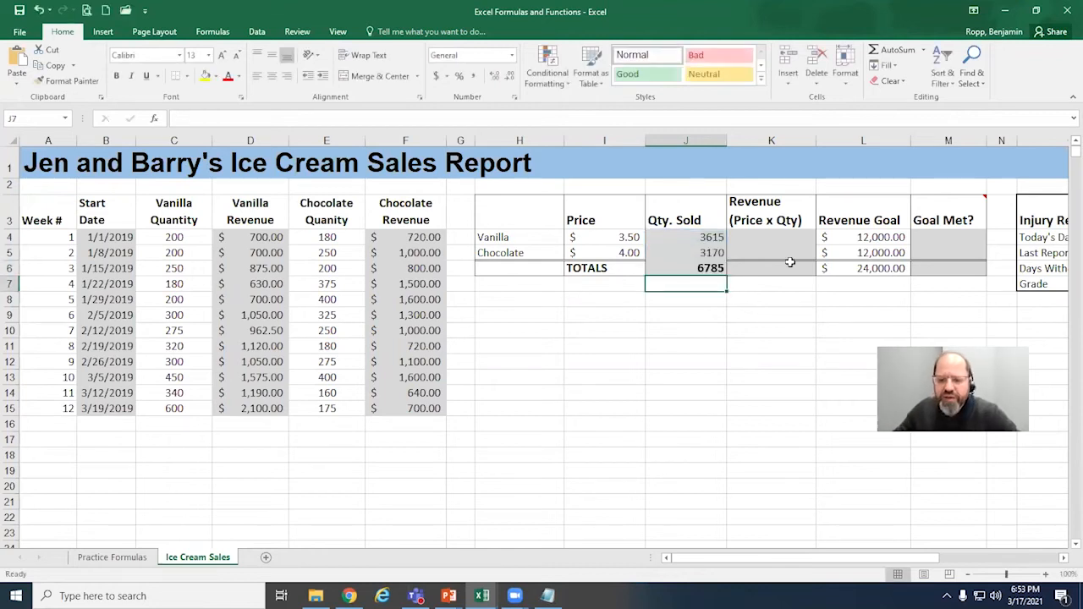
left_click(715, 267)
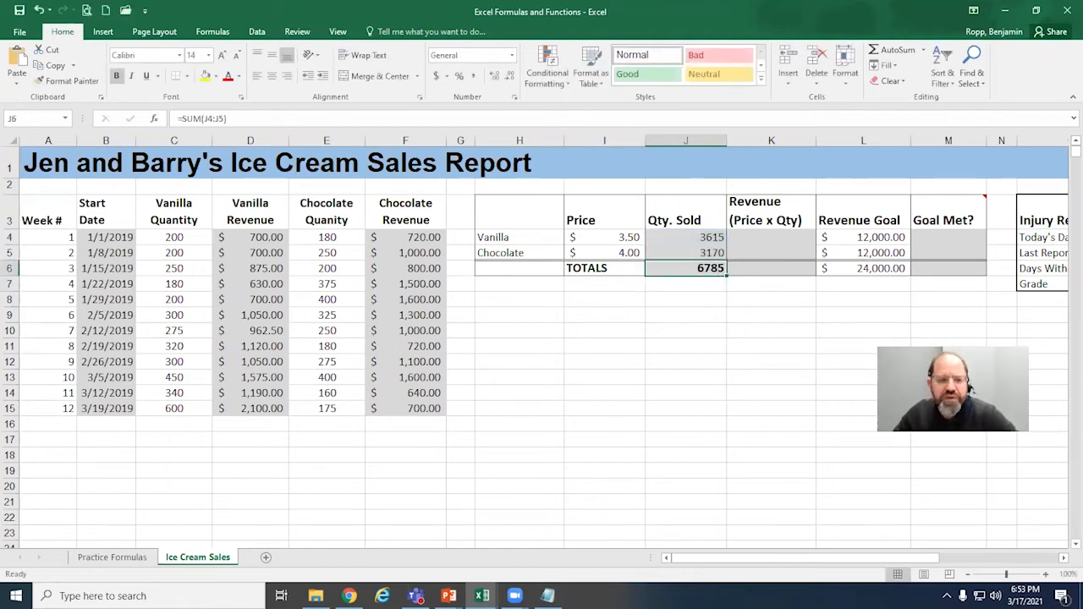
left_click(230, 118)
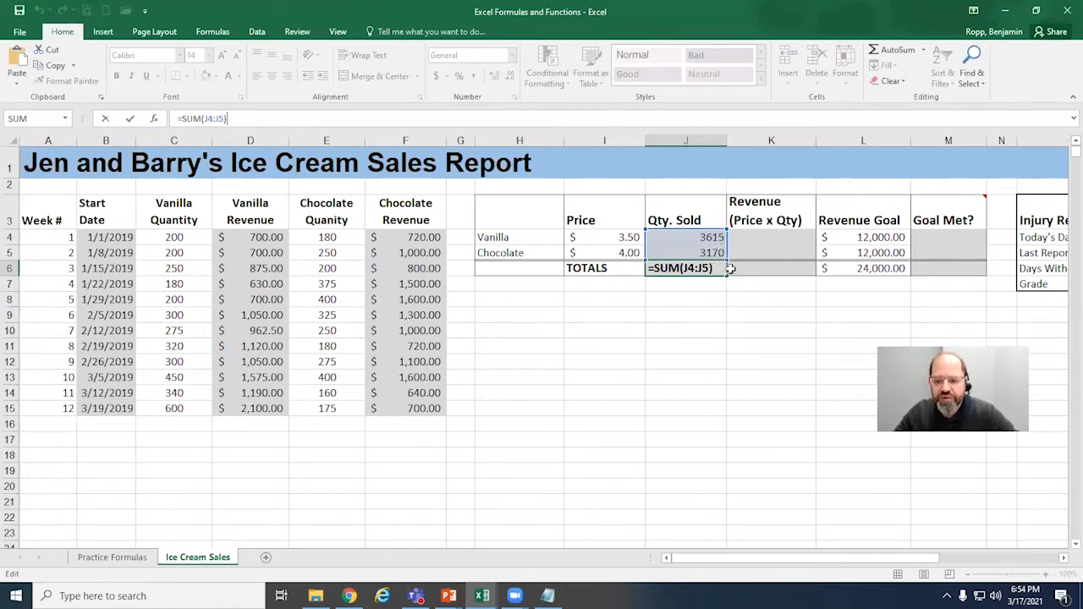
key("Return")
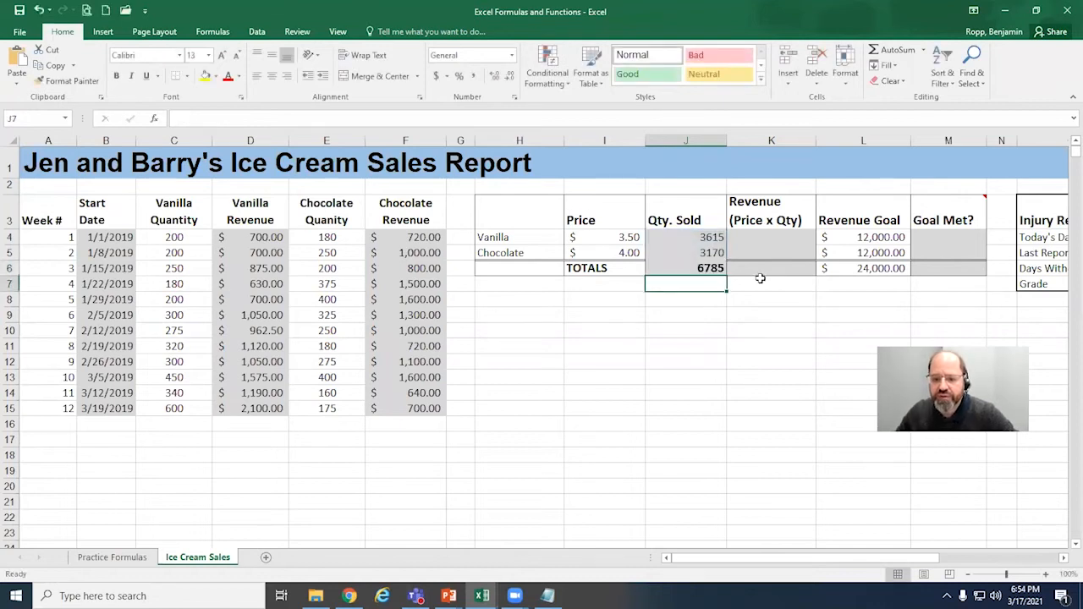
Step: Review the weekly vanilla revenues in D4:D15 and return to the summary table's vanilla revenue cell K4
left_click(767, 269)
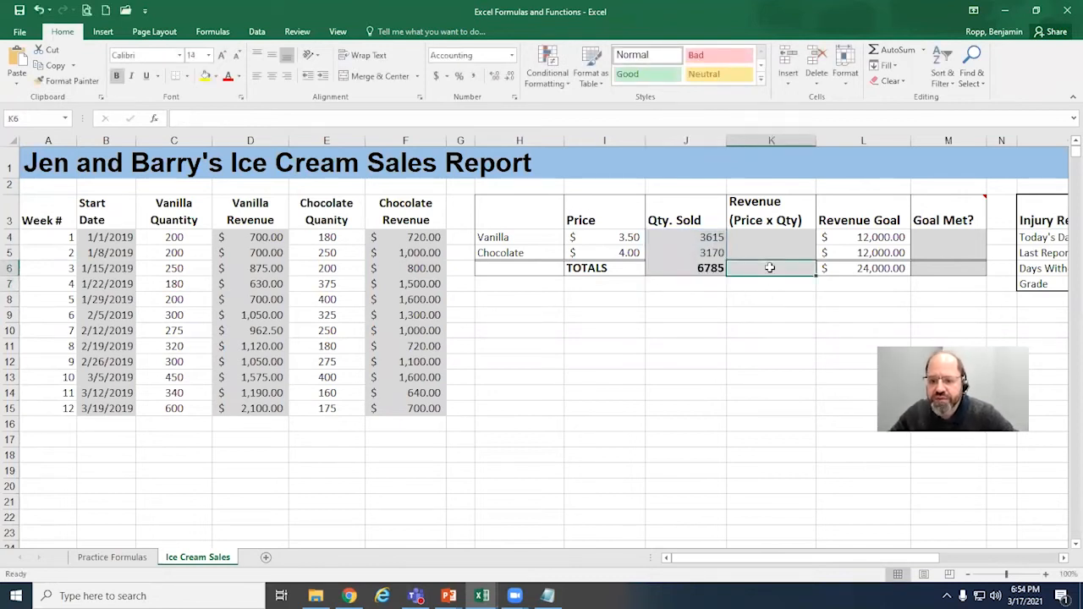
left_click(786, 238)
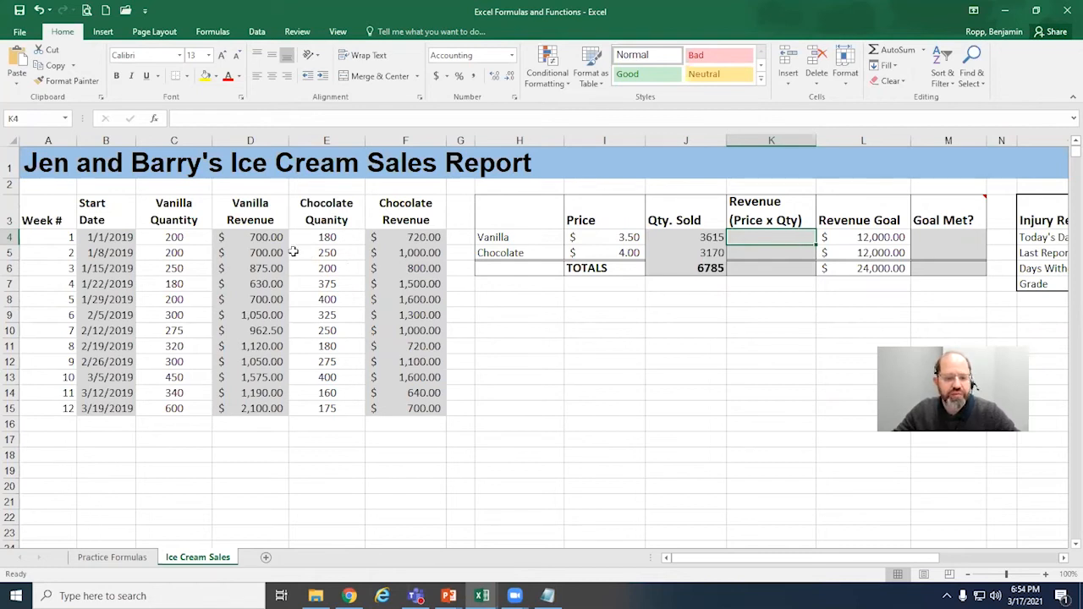
left_click_drag(277, 238, 263, 409)
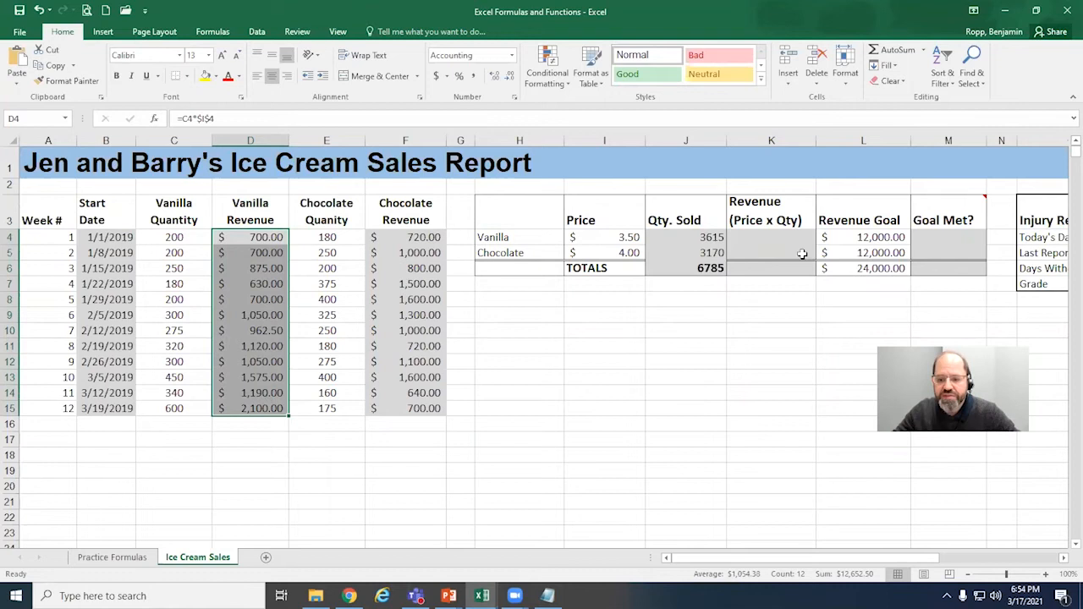
left_click(772, 238)
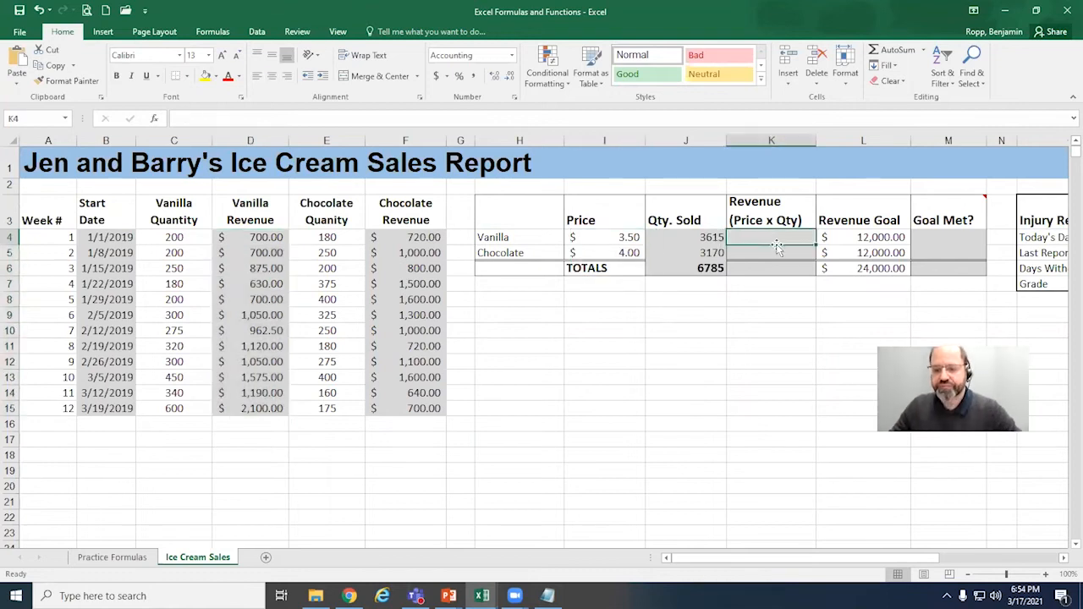
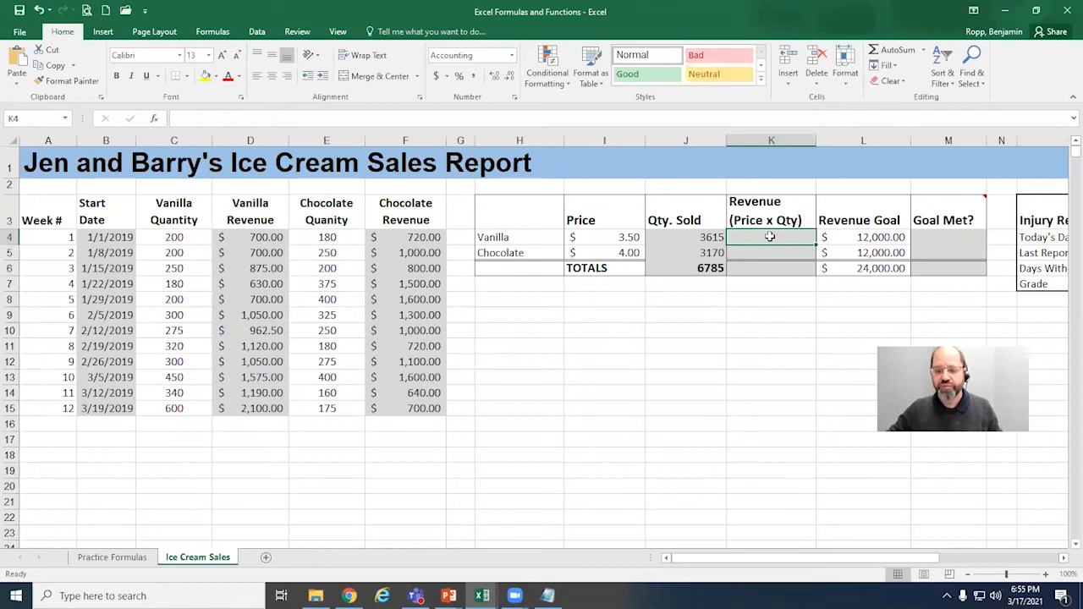
Step: Examine the cell references in the weekly vanilla revenue formula in D4 and the vanilla quantity total in J4
left_click(276, 237)
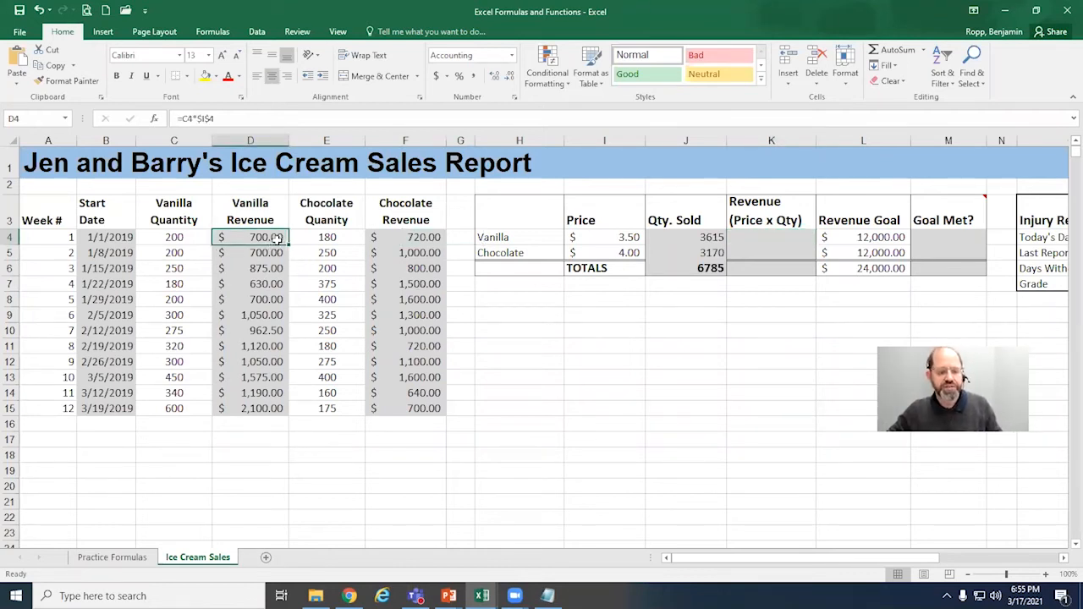
double_click(265, 238)
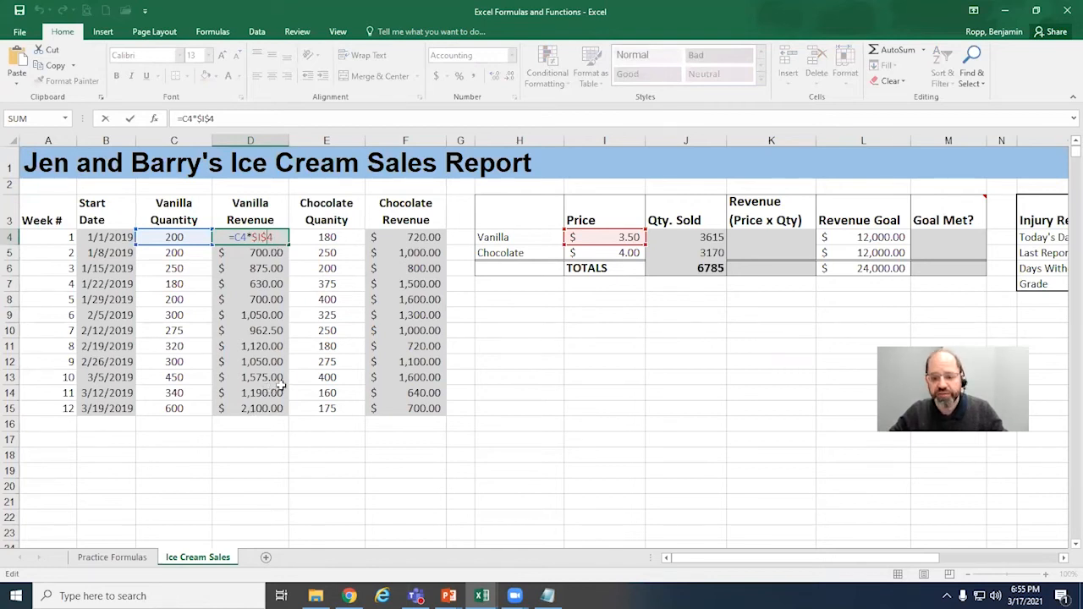
key("ctrl+Return")
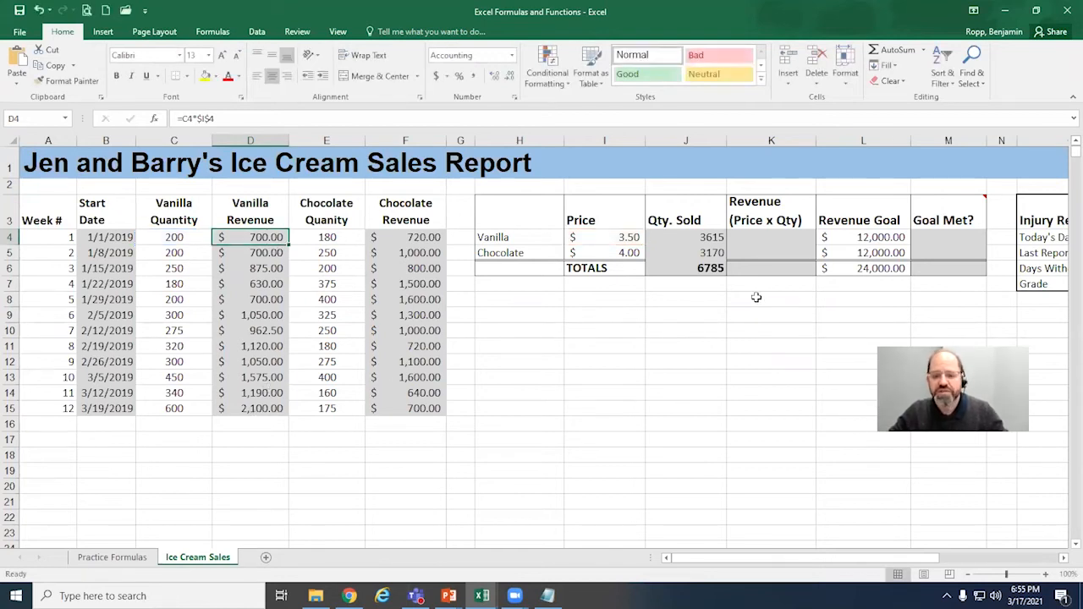
double_click(719, 237)
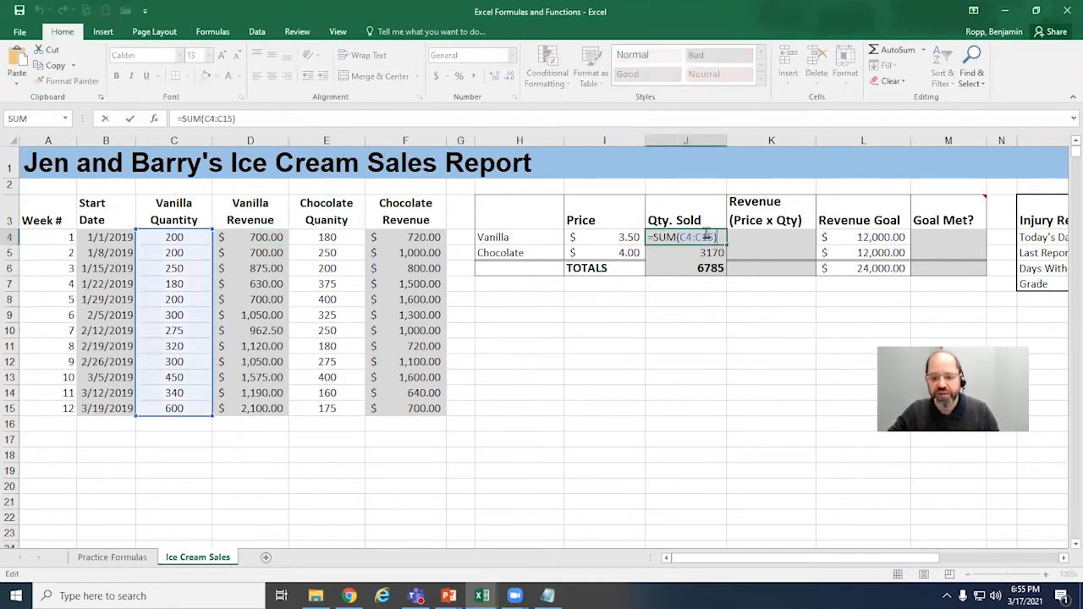
Step: Total the vanilla revenue in K4 with AutoSum over the weekly vanilla revenues, =SUM(D4:D15)
left_click(780, 237)
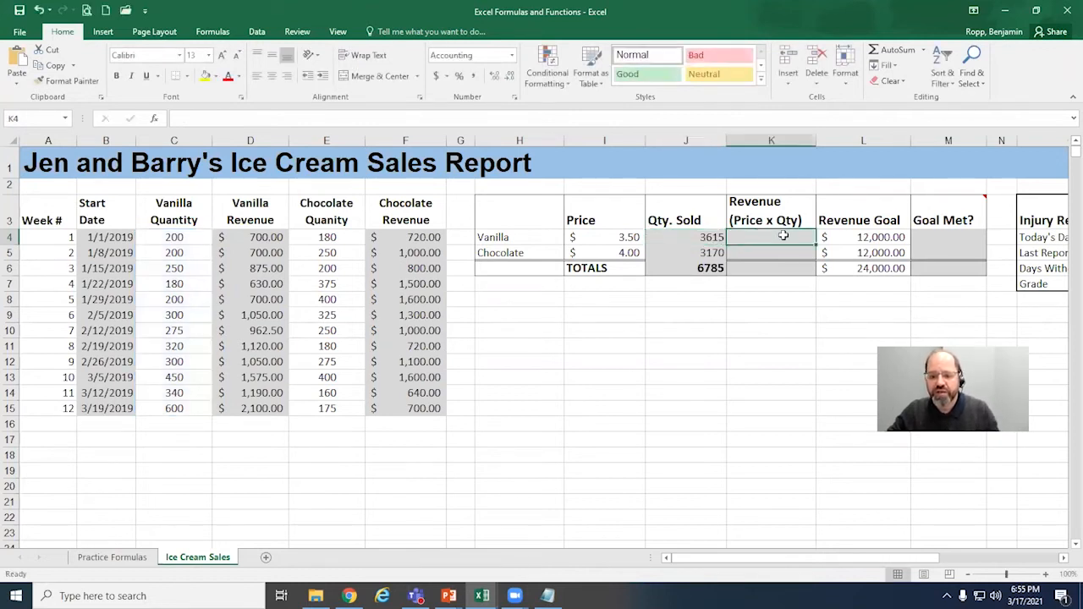
left_click(888, 50)
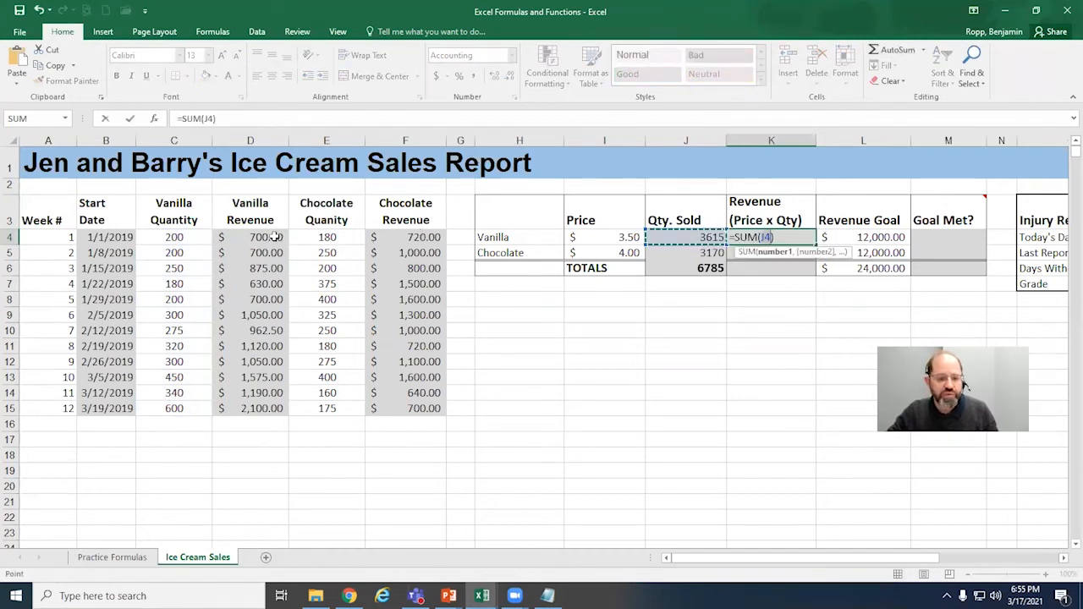
left_click_drag(275, 237, 286, 406)
key("Return")
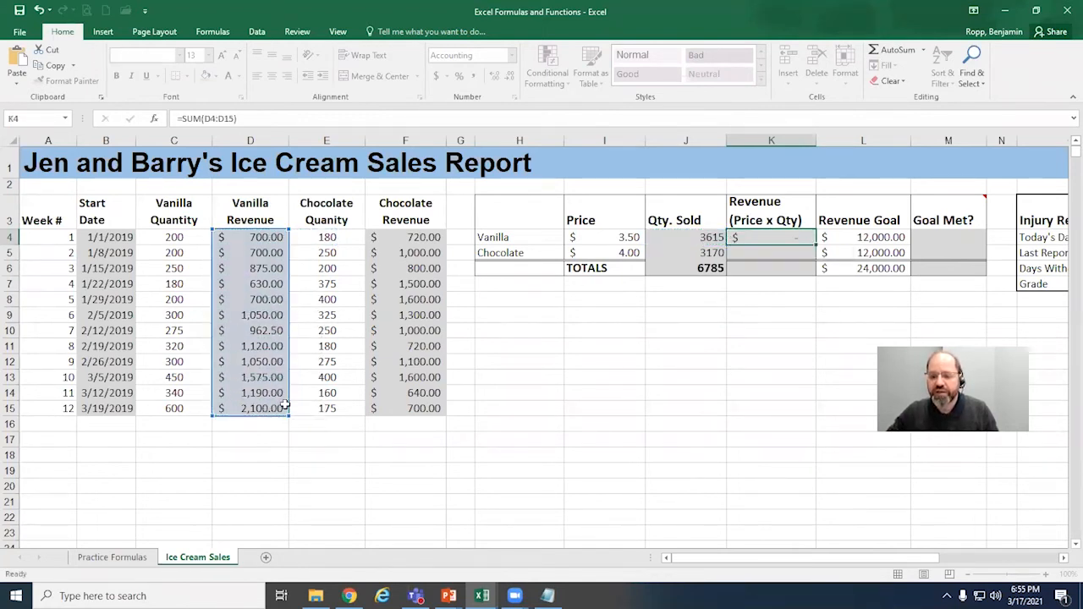
left_click(796, 238)
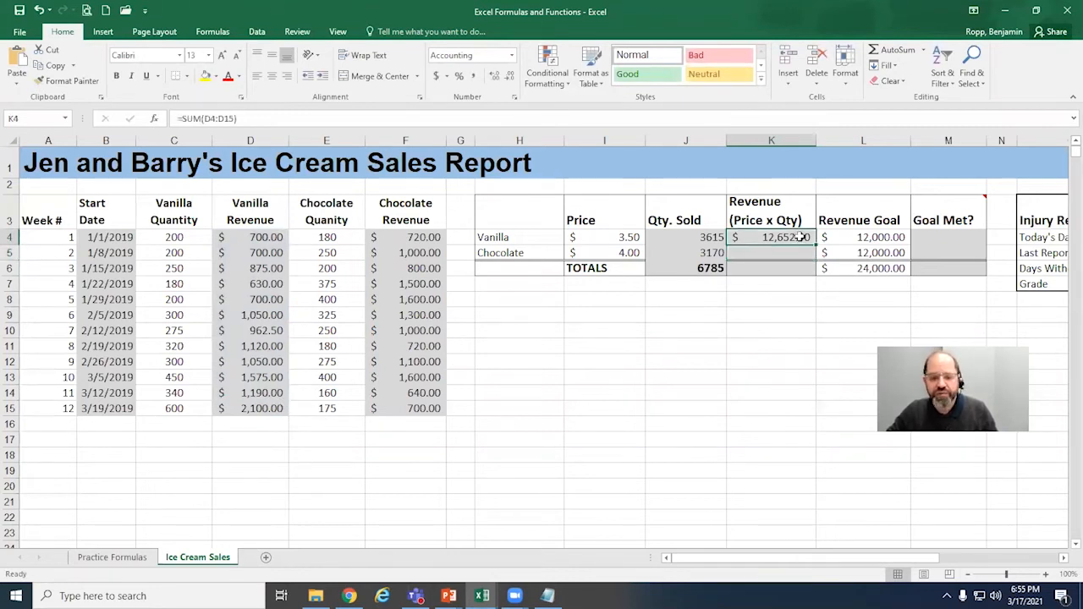
Step: Calculate the chocolate revenue in K5 by multiplying quantity sold by price, =J5*I5
left_click(800, 252)
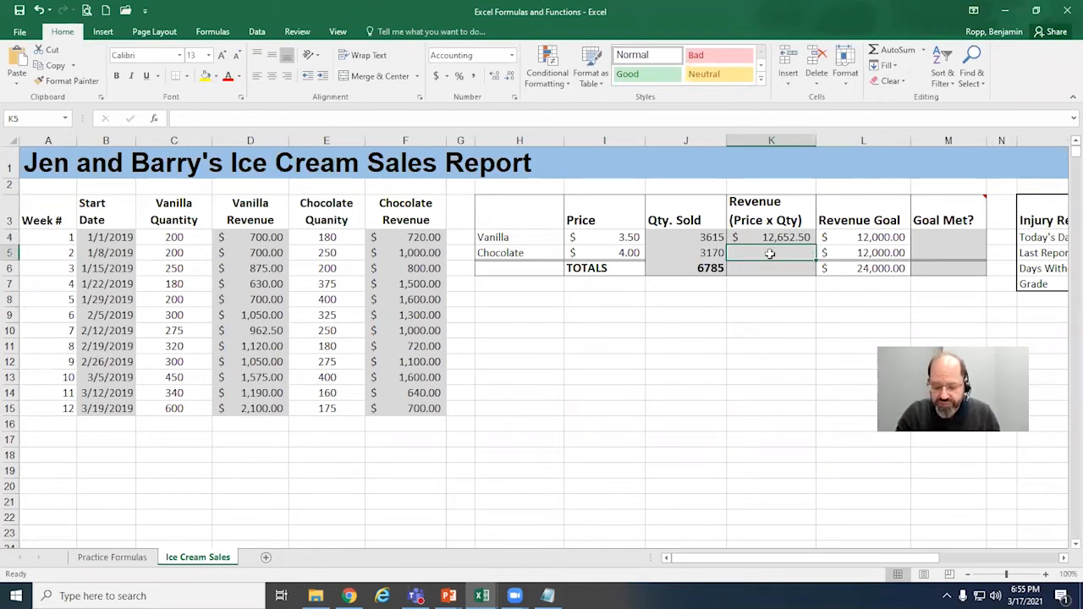
type("=")
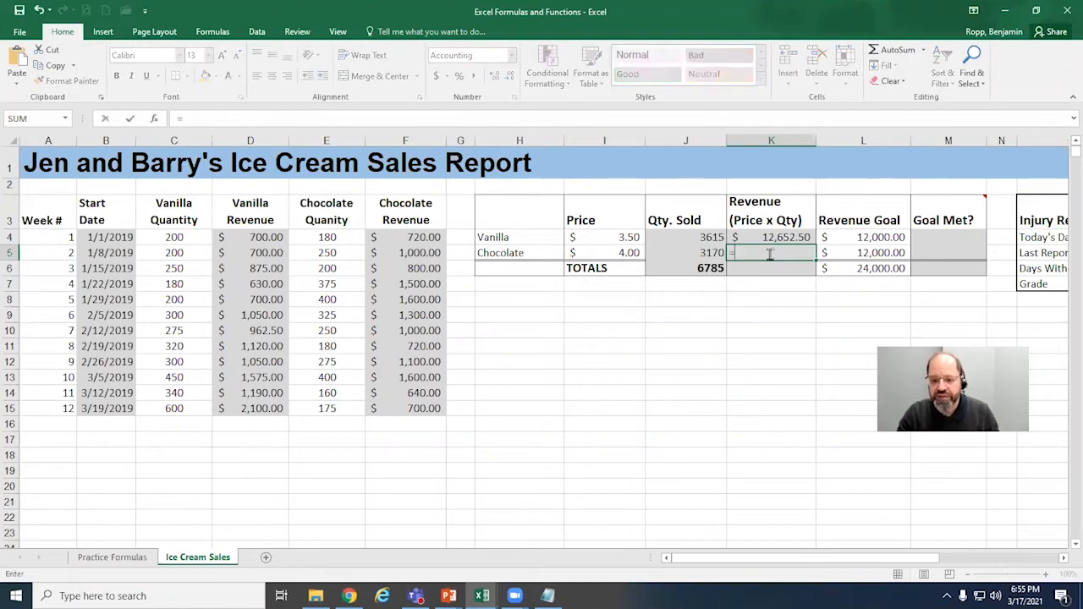
left_click(709, 252)
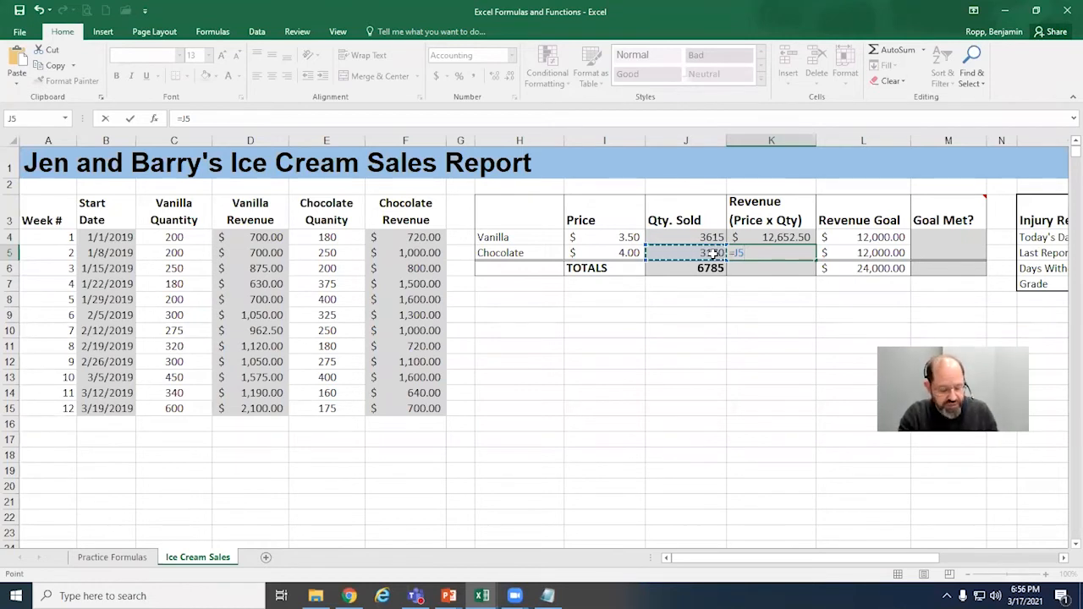
type("*")
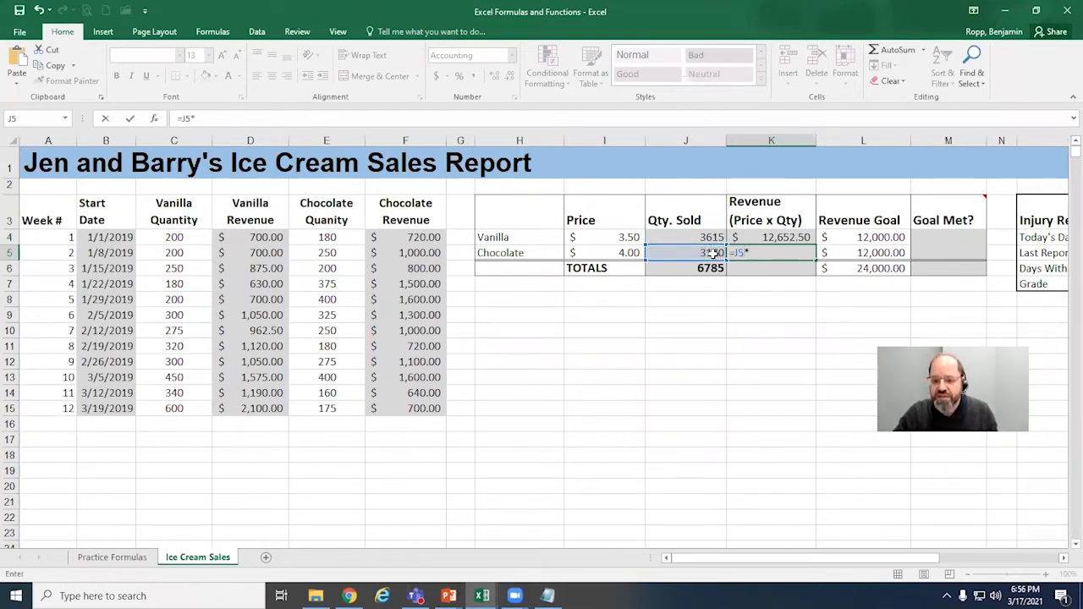
left_click(632, 252)
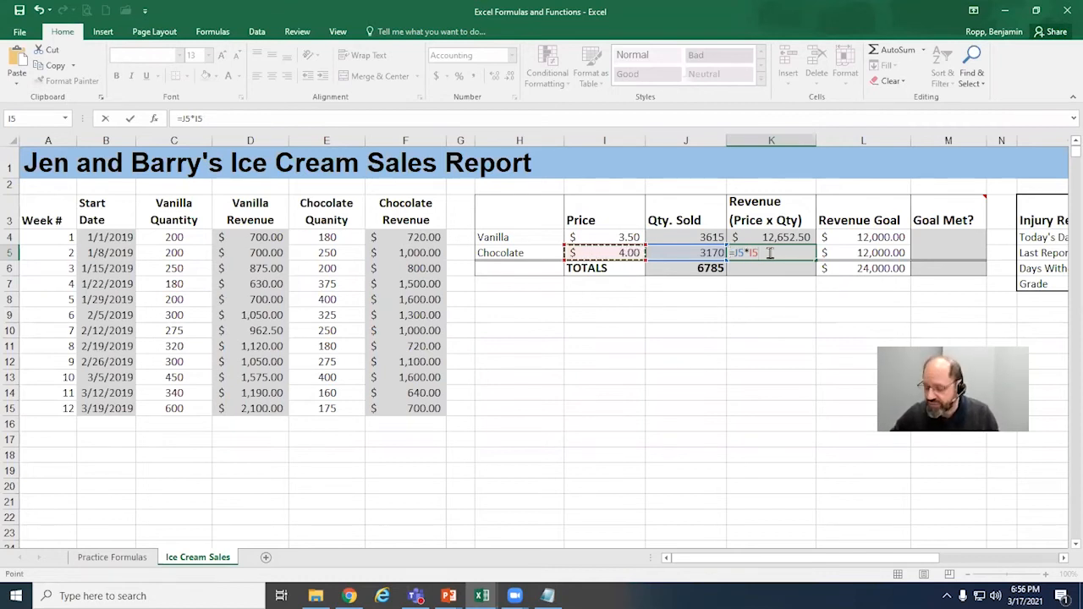
key("Return")
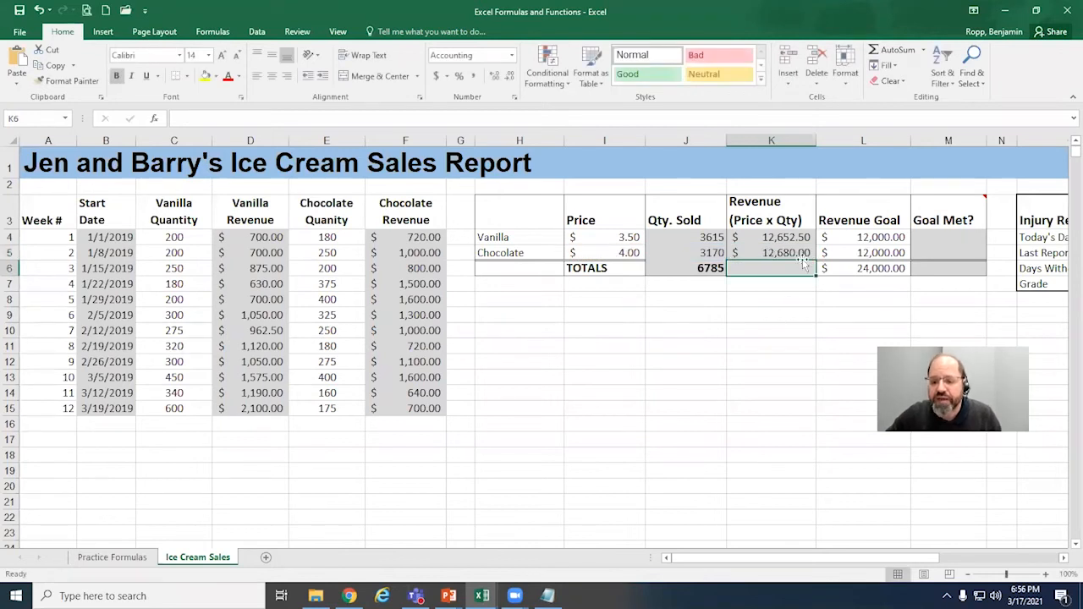
Step: Examine the formulas in K5, J5 and K4 to compare the two ways of calculating revenue, leaving them as they are
double_click(802, 253)
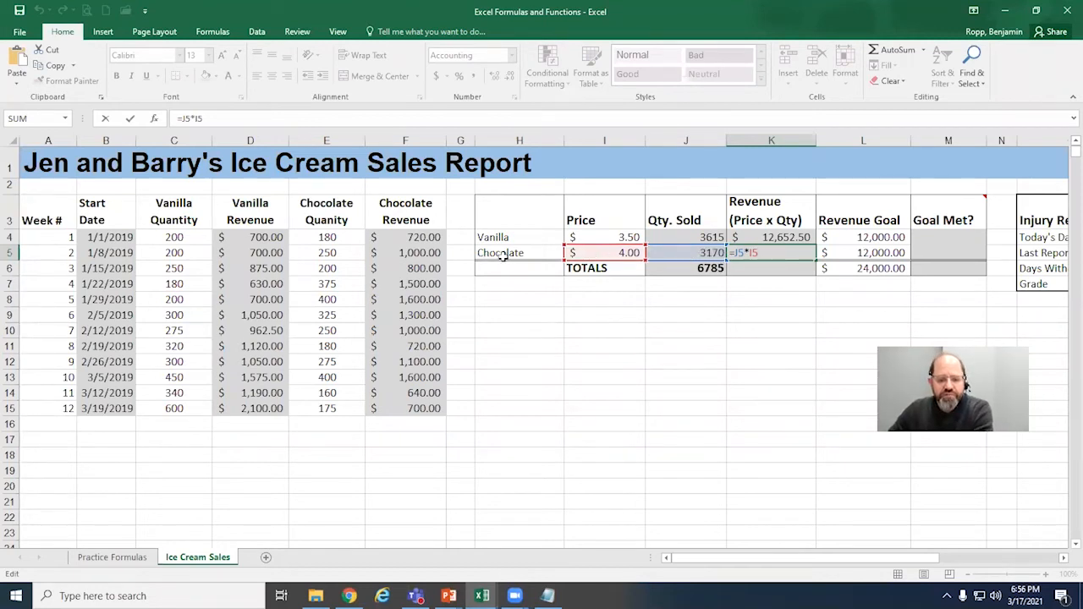
key("Return")
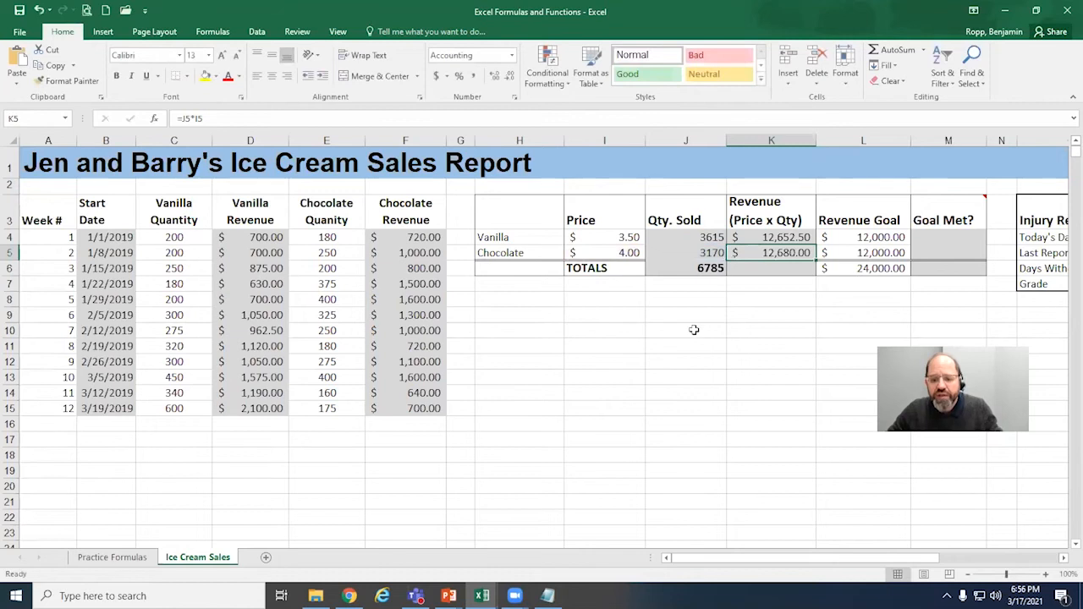
double_click(707, 252)
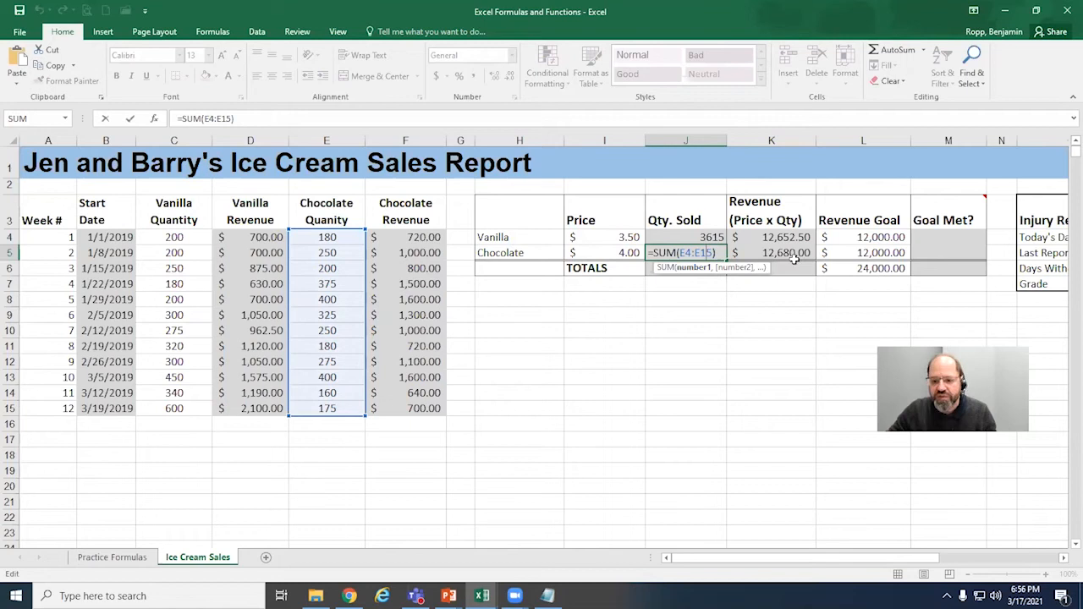
key("ctrl+Return")
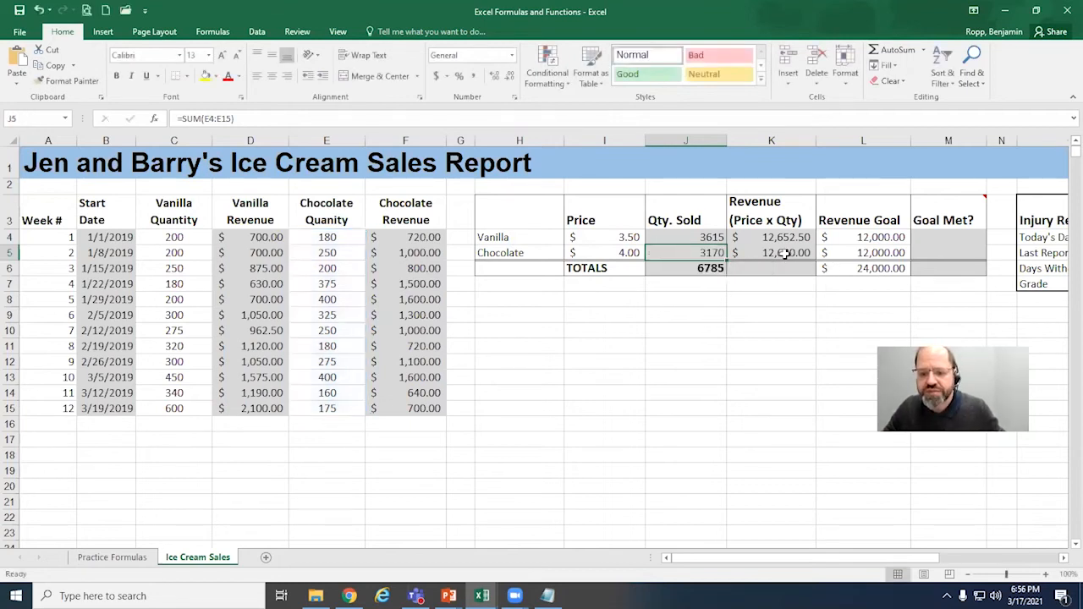
left_click(789, 254)
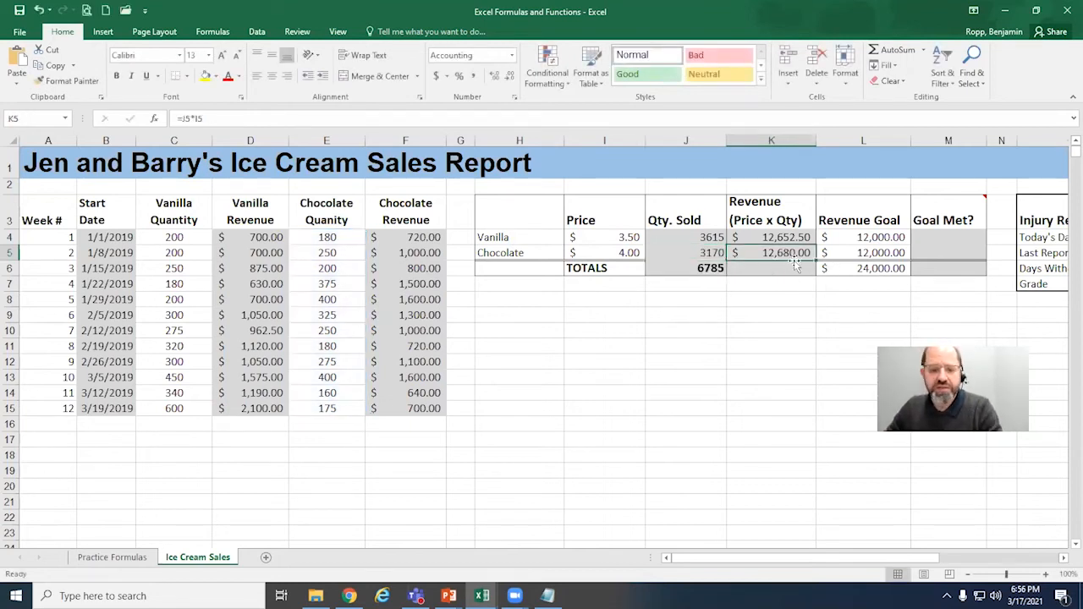
left_click(804, 240)
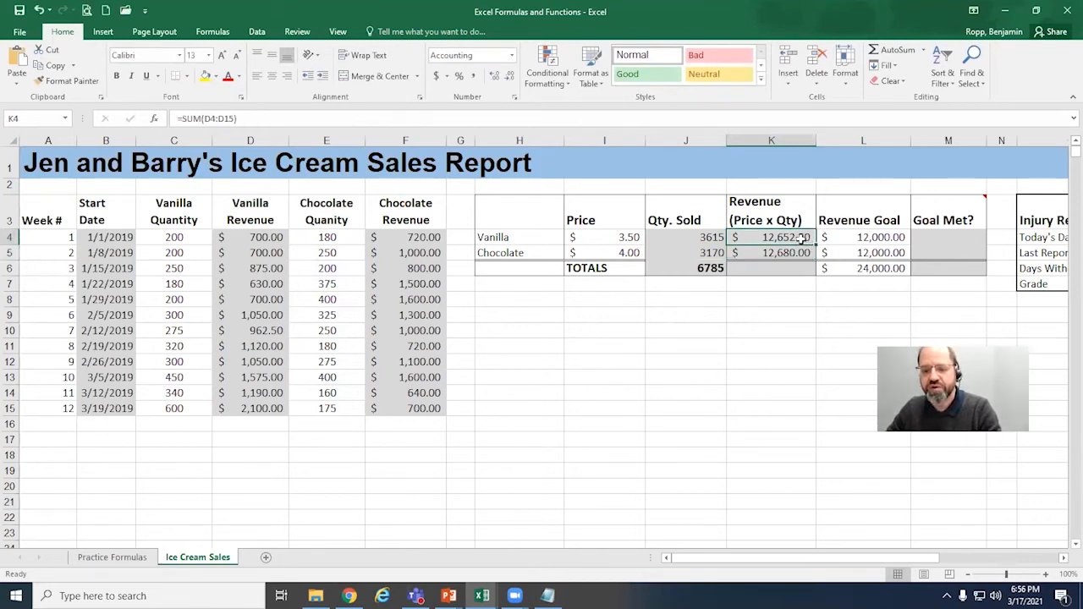
double_click(800, 239)
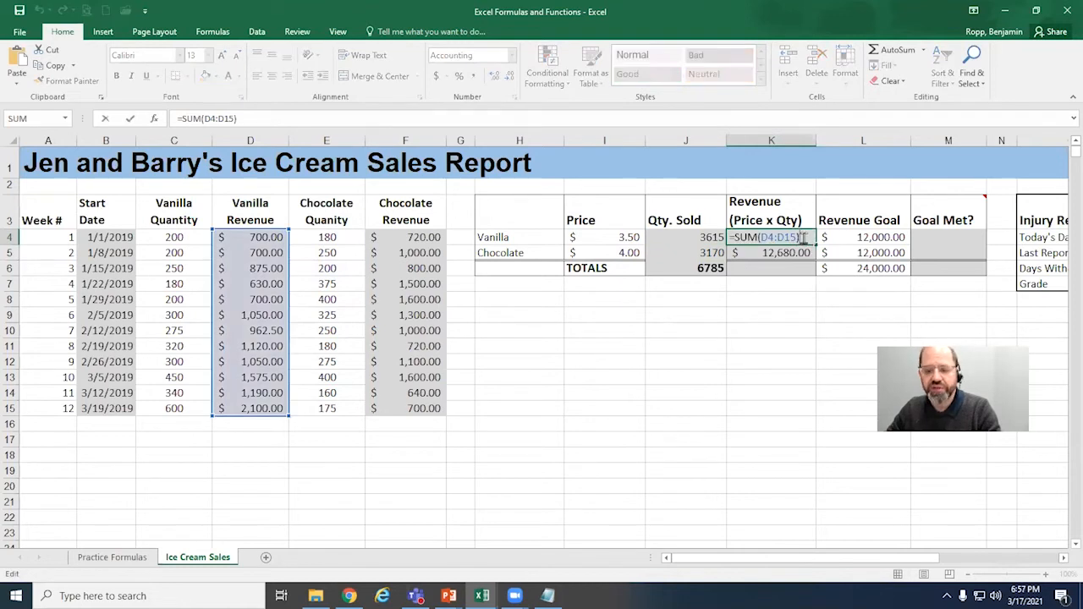
key("Escape")
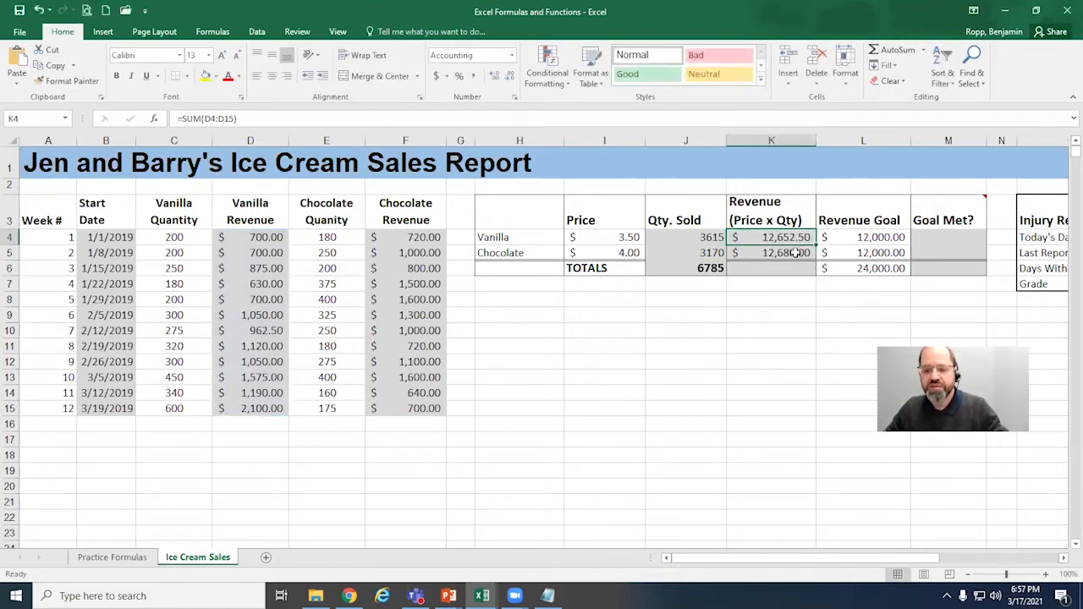
double_click(795, 252)
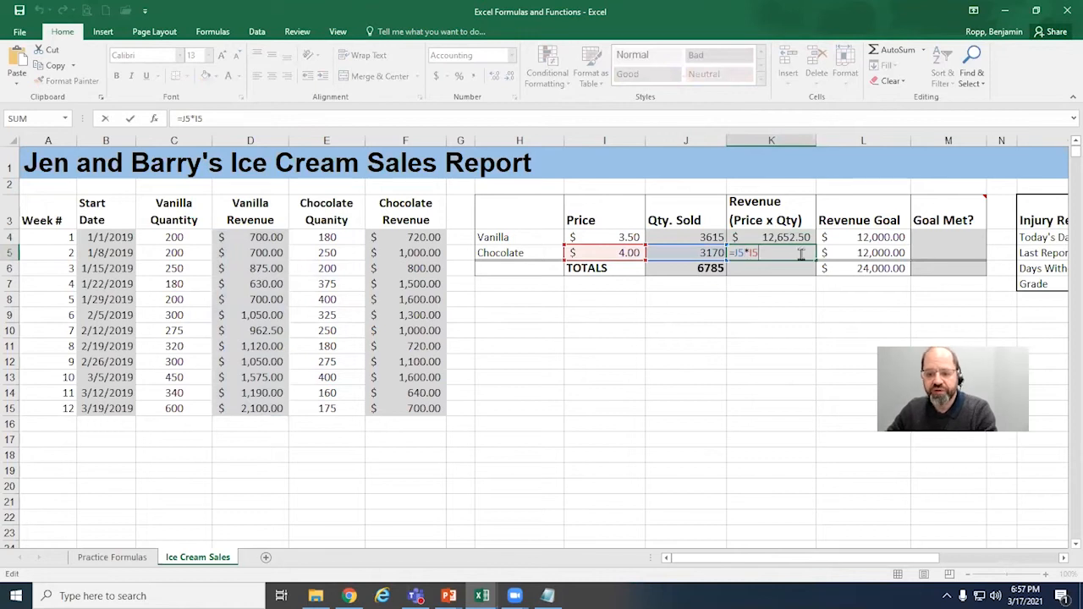
key("ctrl+Return")
Step: Total the vanilla and chocolate revenues in K6 with AutoSum, setting the summed range to K4:K5
left_click(784, 268)
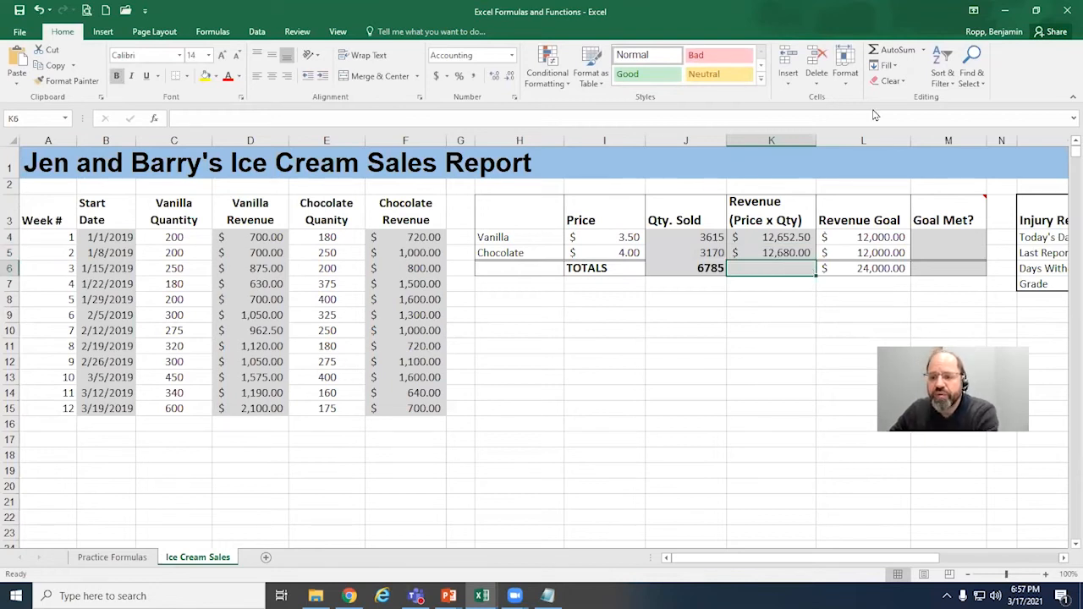
left_click(893, 53)
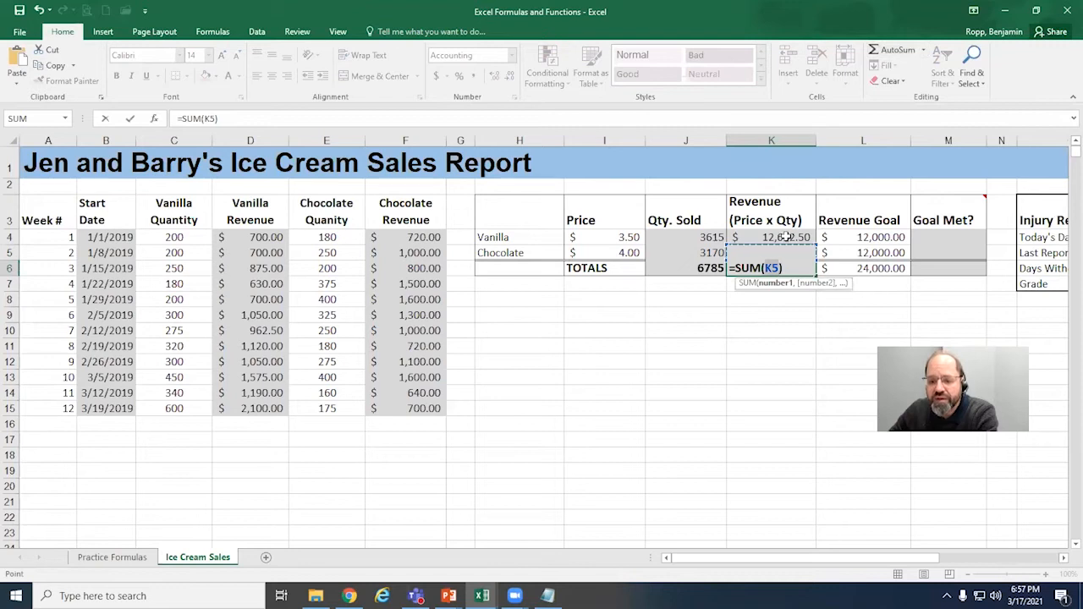
left_click_drag(785, 238, 785, 251)
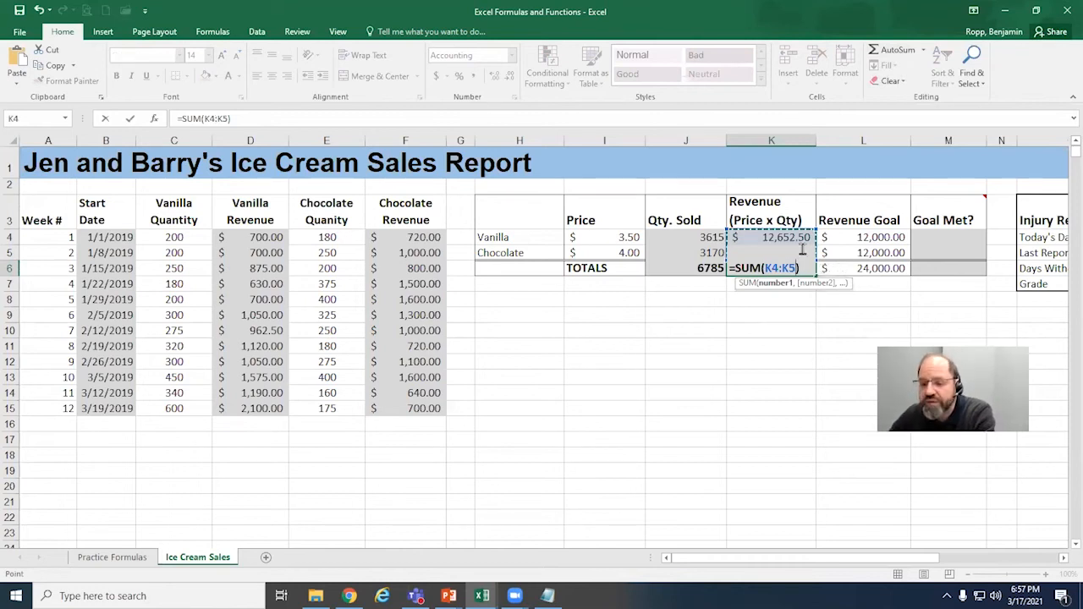
key("Return")
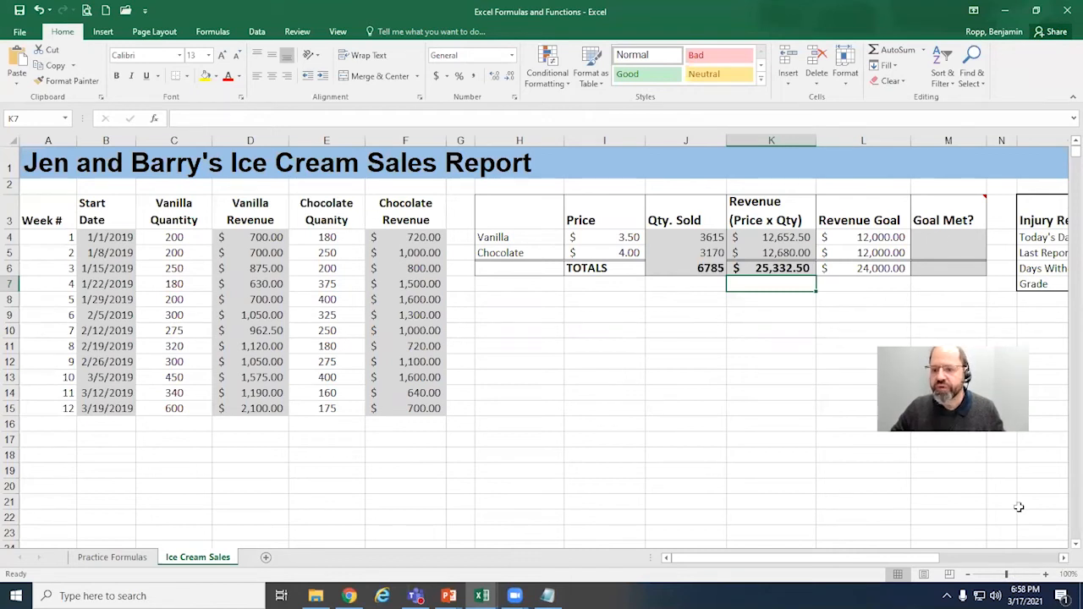
Step: Compare the vanilla revenue in K4 with its revenue goal in L4 and return to the Goal Met cell M4
left_click(944, 239)
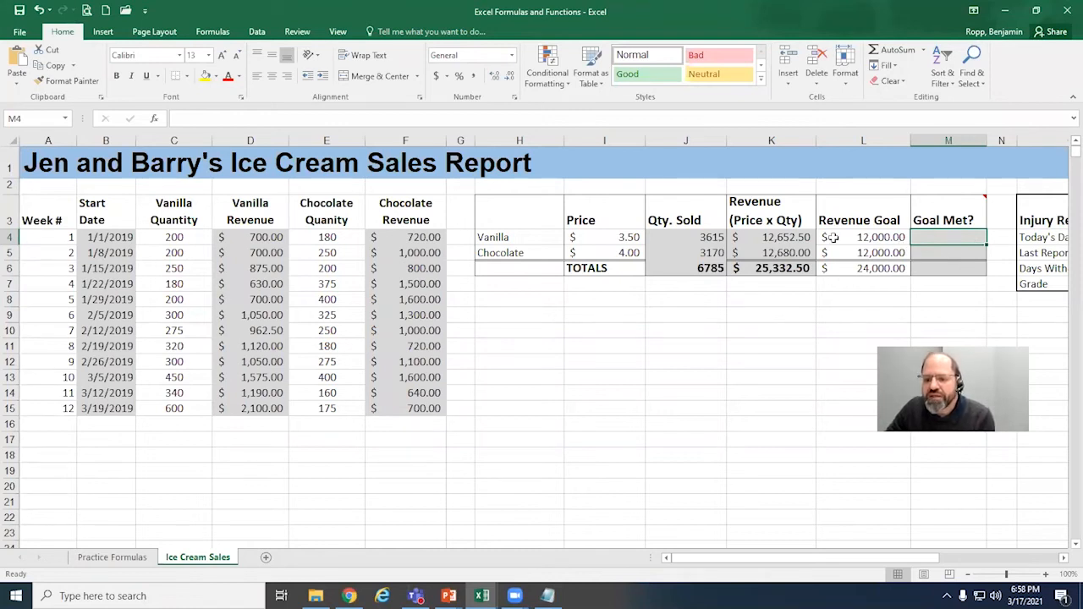
left_click(897, 237)
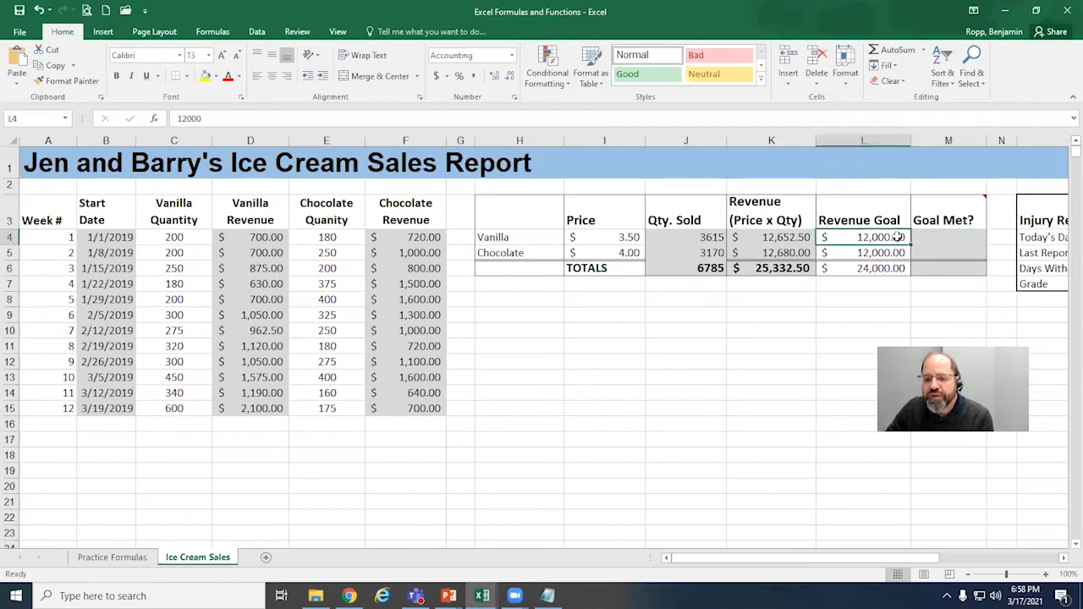
left_click(791, 239)
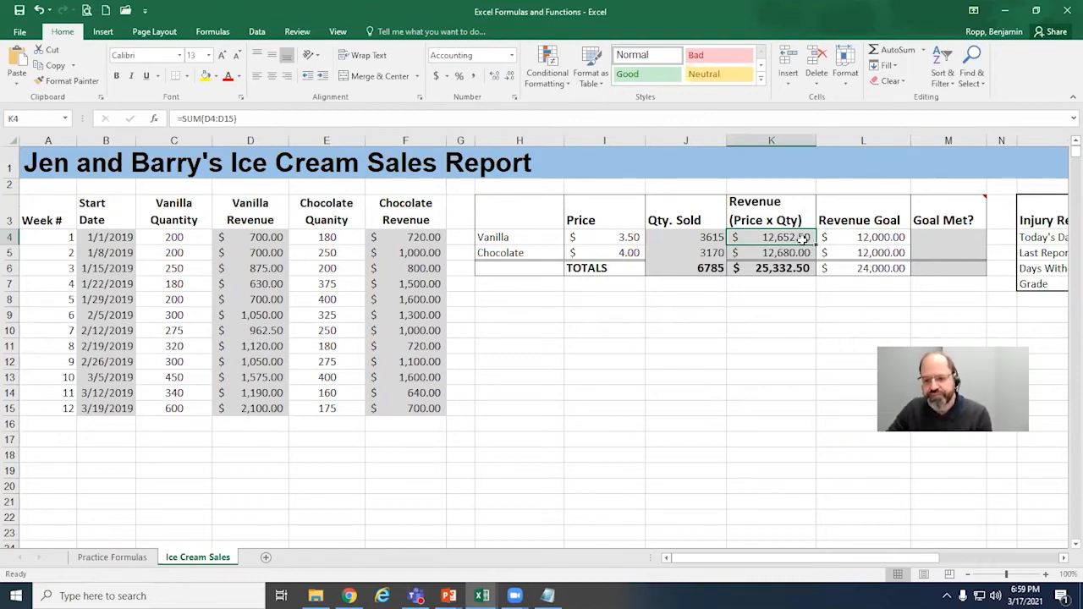
left_click(885, 237)
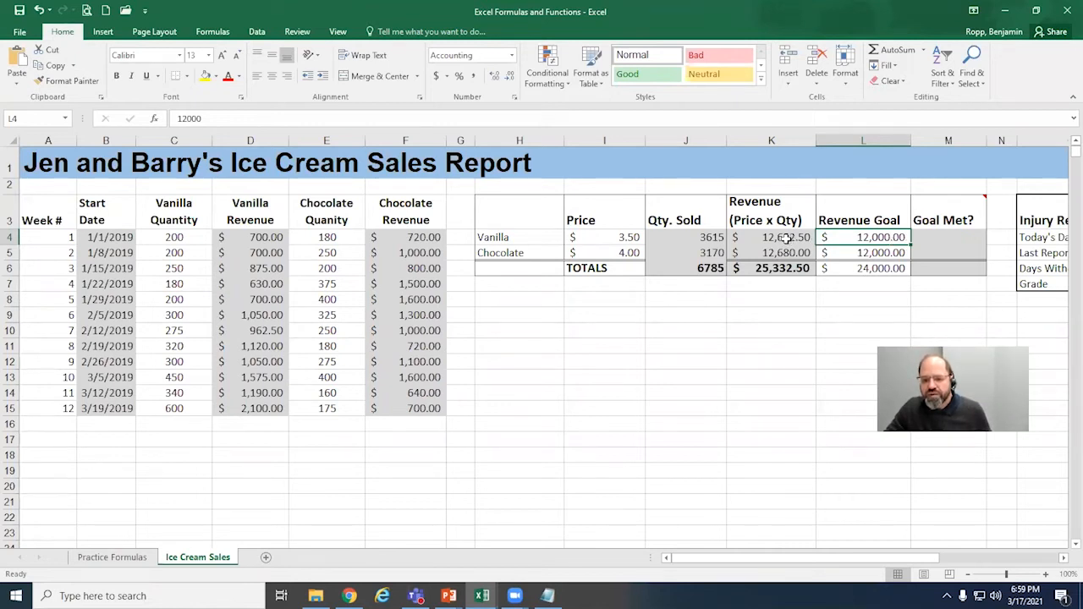
left_click(936, 238)
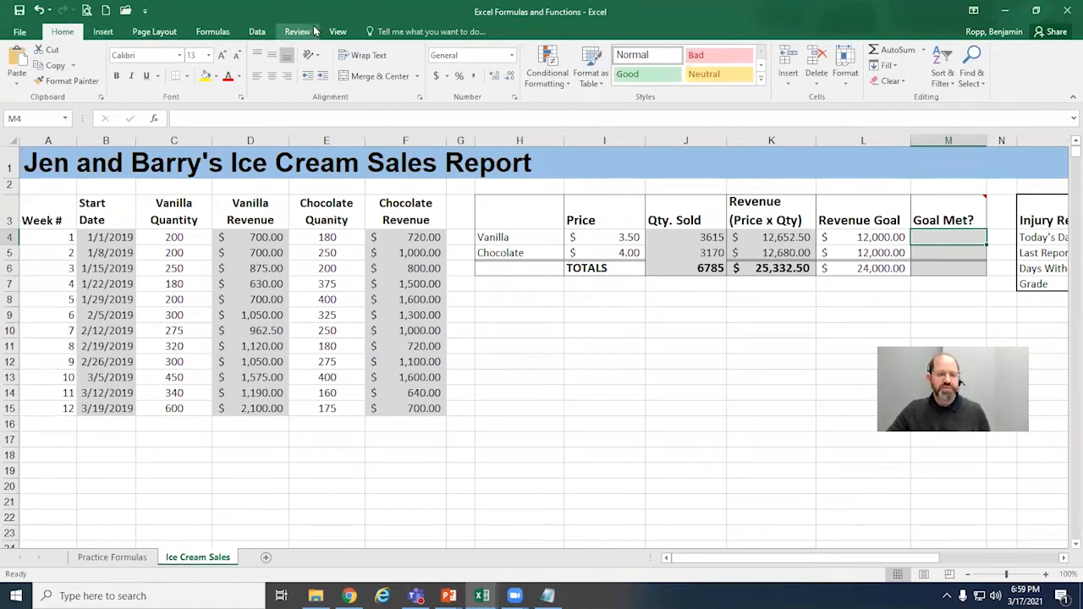
Step: Look through the available Logical functions for one suited to the vanilla Goal Met cell M4, without inserting any
left_click(214, 34)
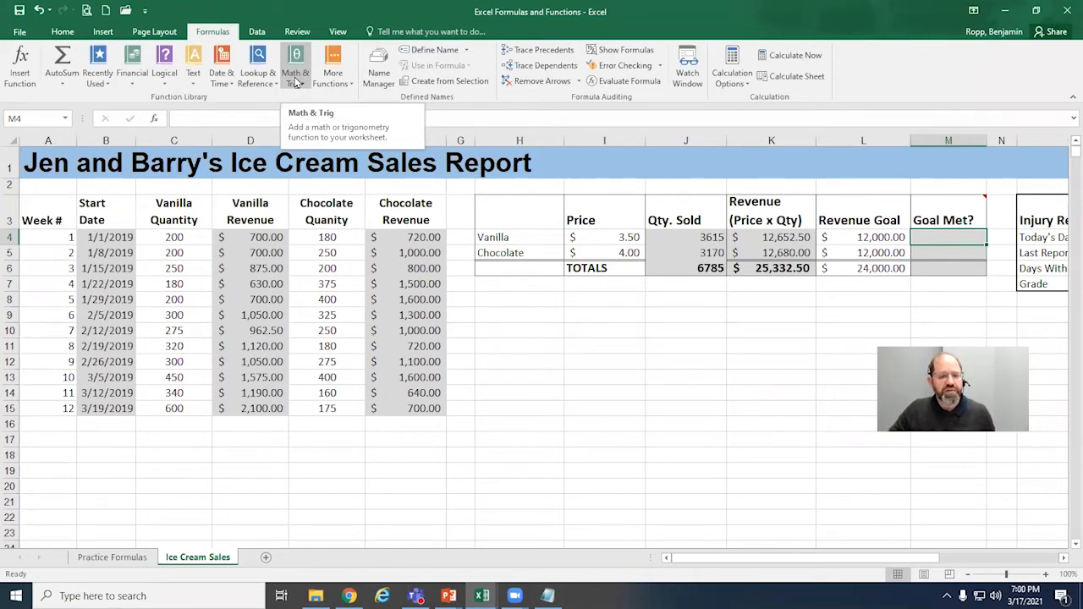
left_click(166, 74)
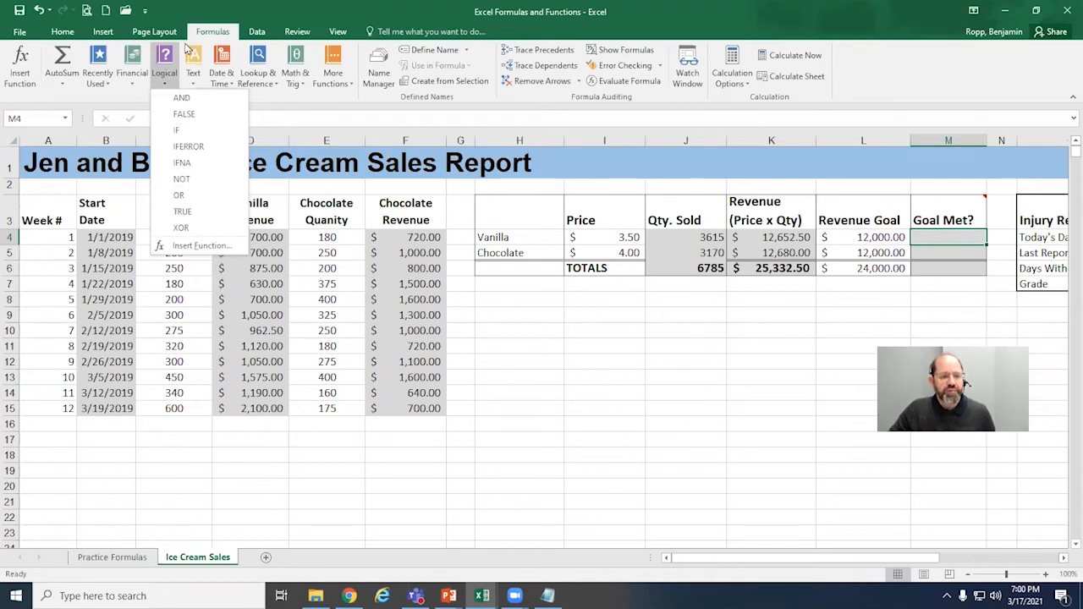
left_click(68, 38)
left_click(65, 37)
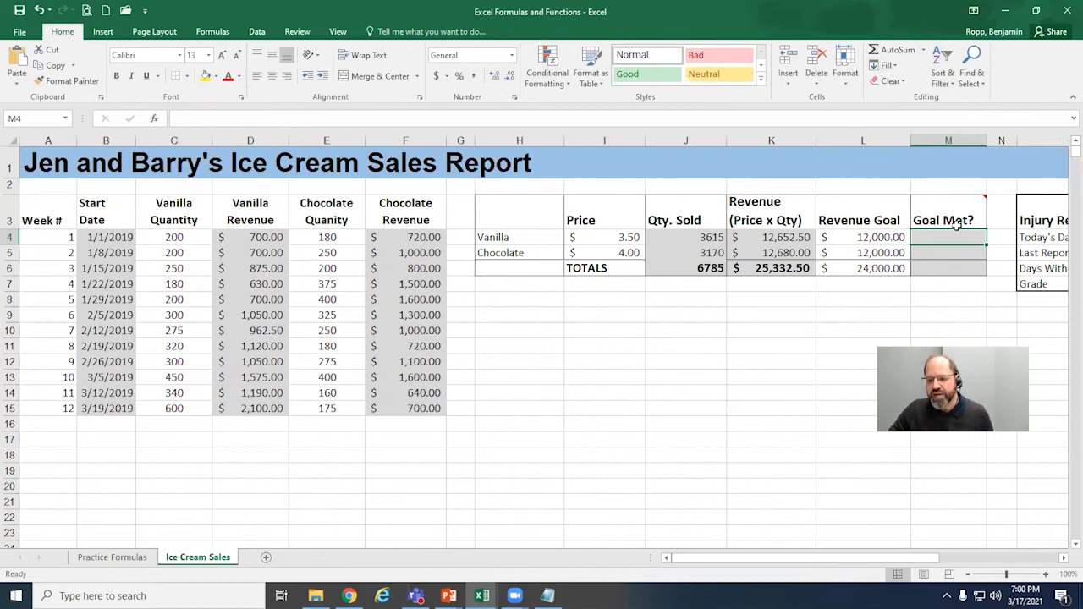
Step: Search the function library for "if" from the vanilla Goal Met cell M4, without inserting any function
left_click(925, 53)
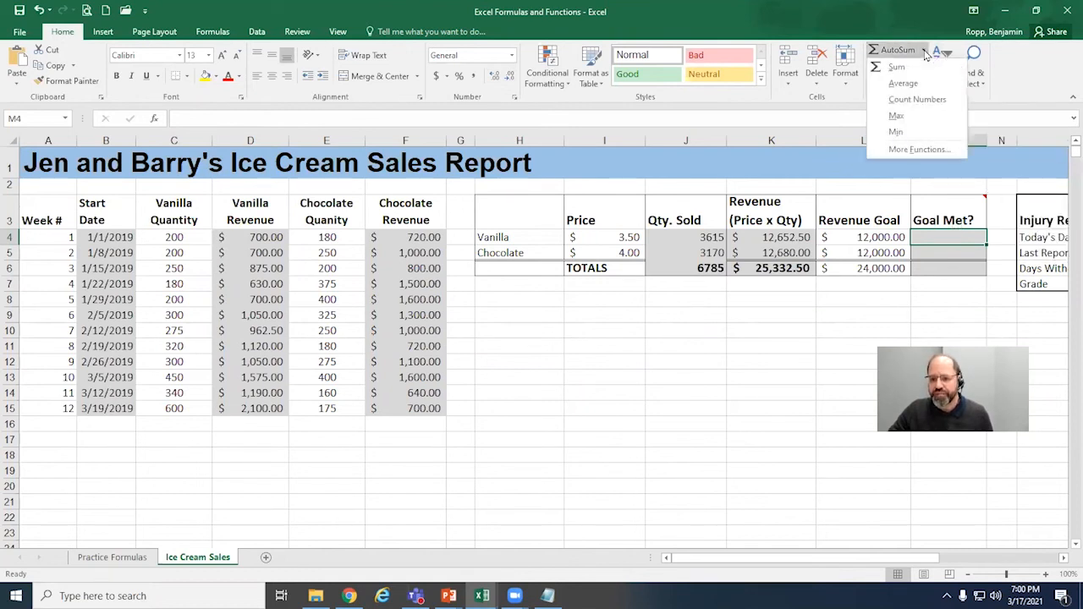
left_click(919, 150)
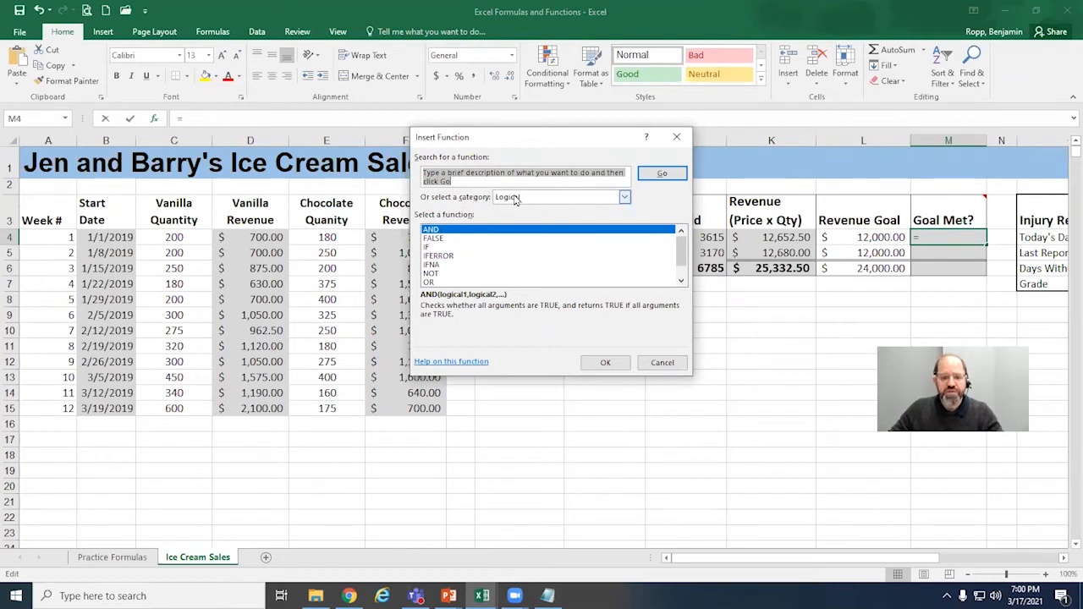
key("BackSpace")
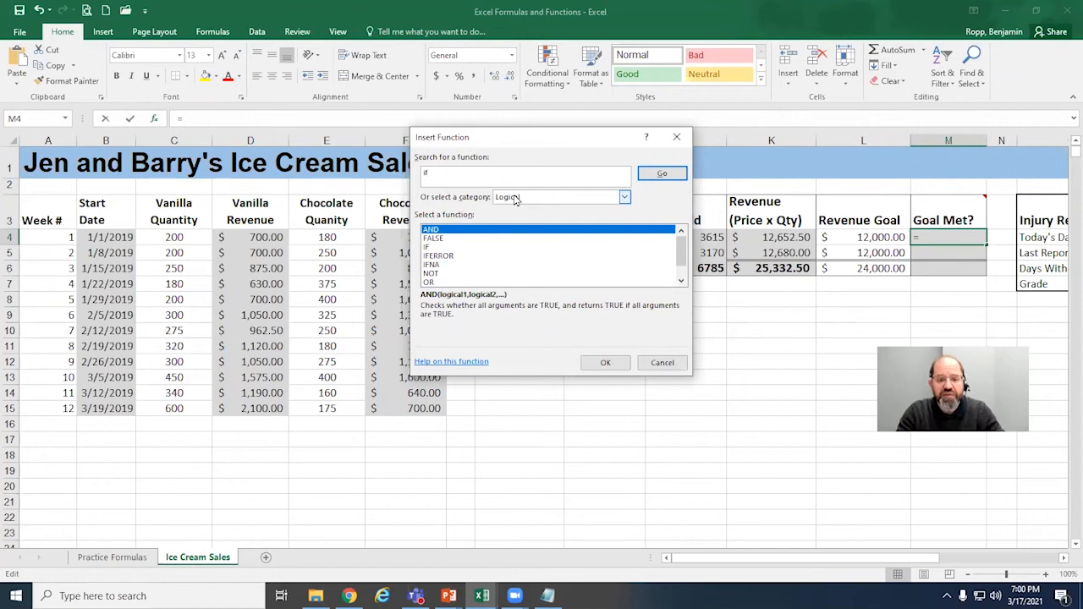
left_click(661, 174)
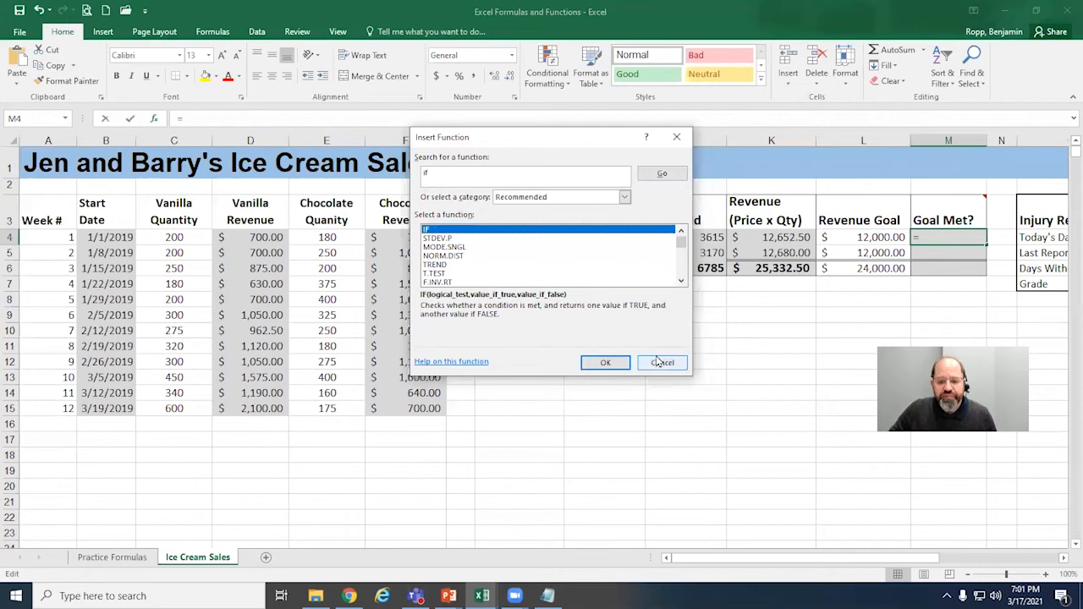
left_click(662, 175)
left_click(548, 176)
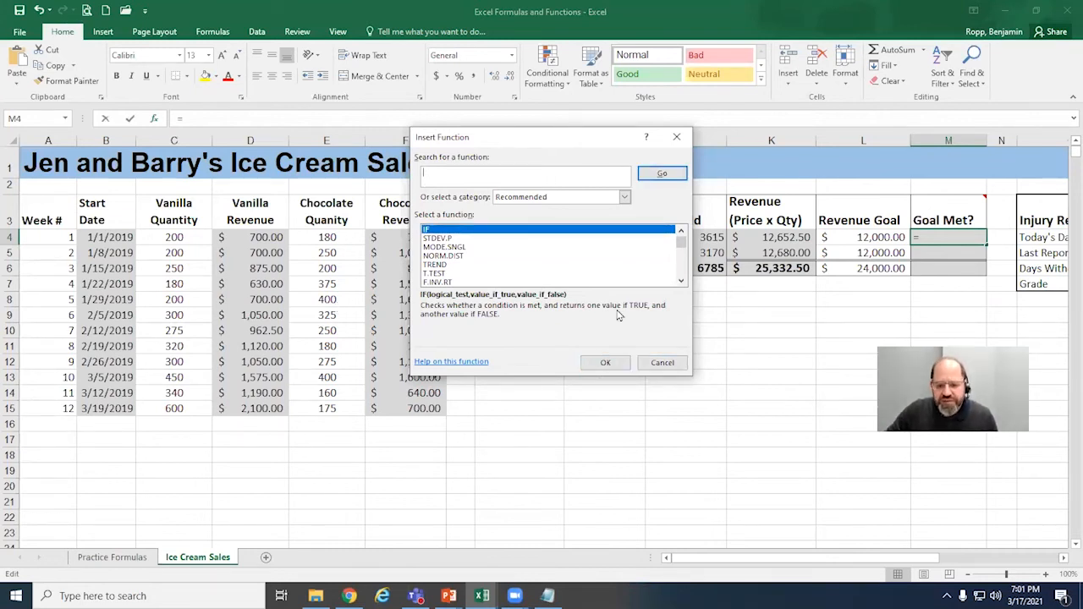
left_click(662, 362)
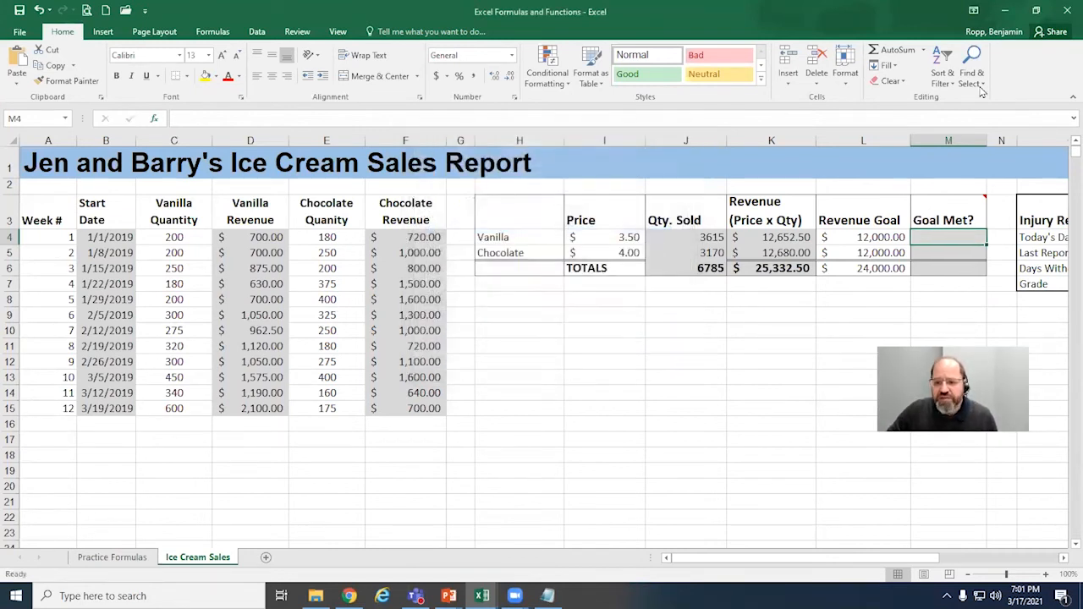
Step: Start an IF function in the vanilla Goal Met cell M4 with the logical test K4>L4
left_click(923, 50)
left_click(919, 150)
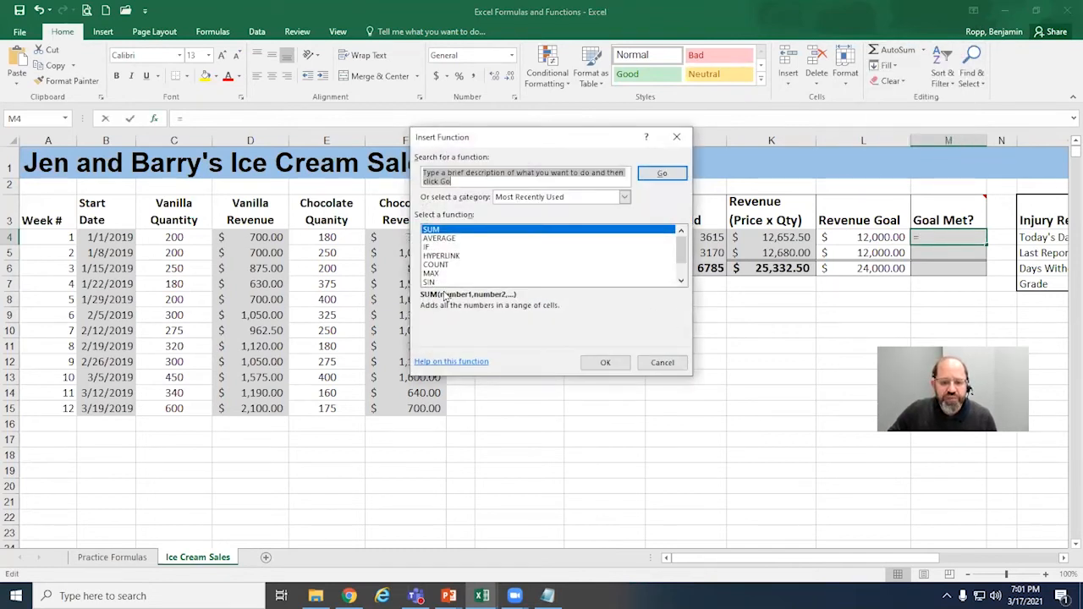
left_click(429, 248)
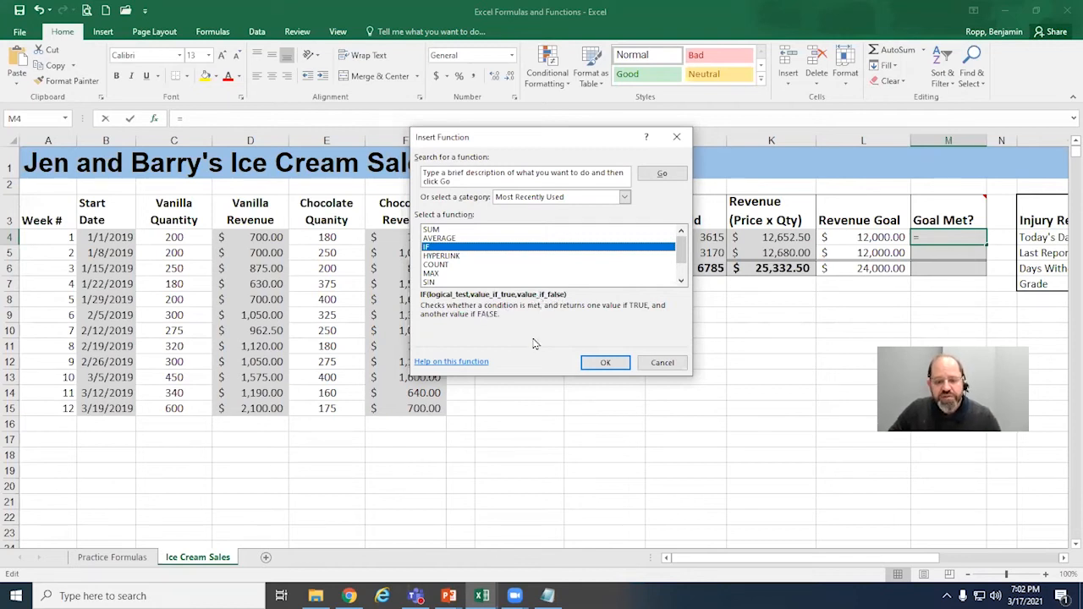
left_click(605, 364)
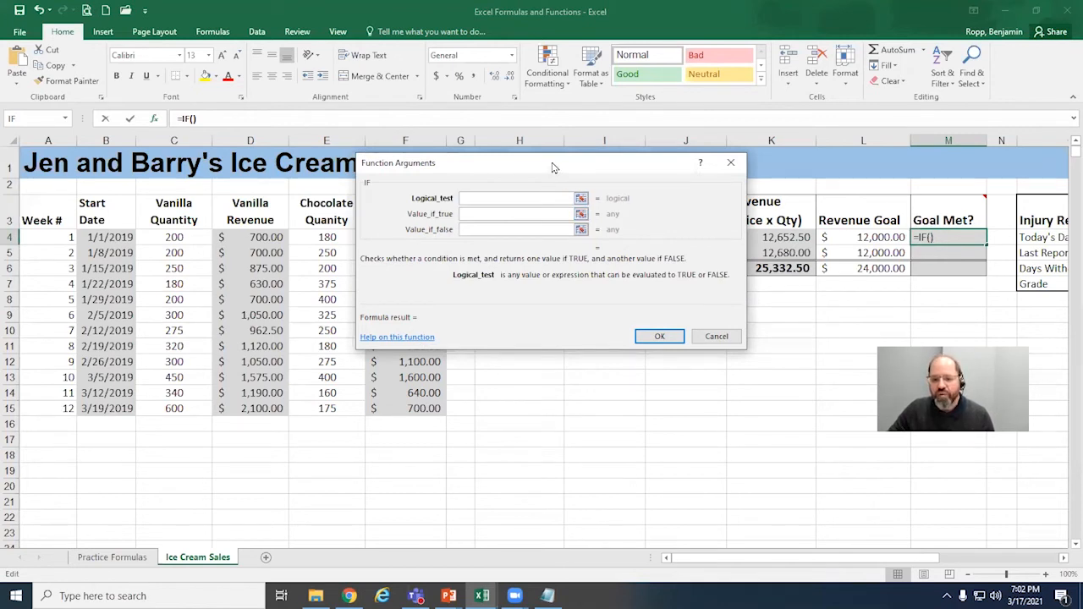
left_click_drag(551, 167, 515, 154)
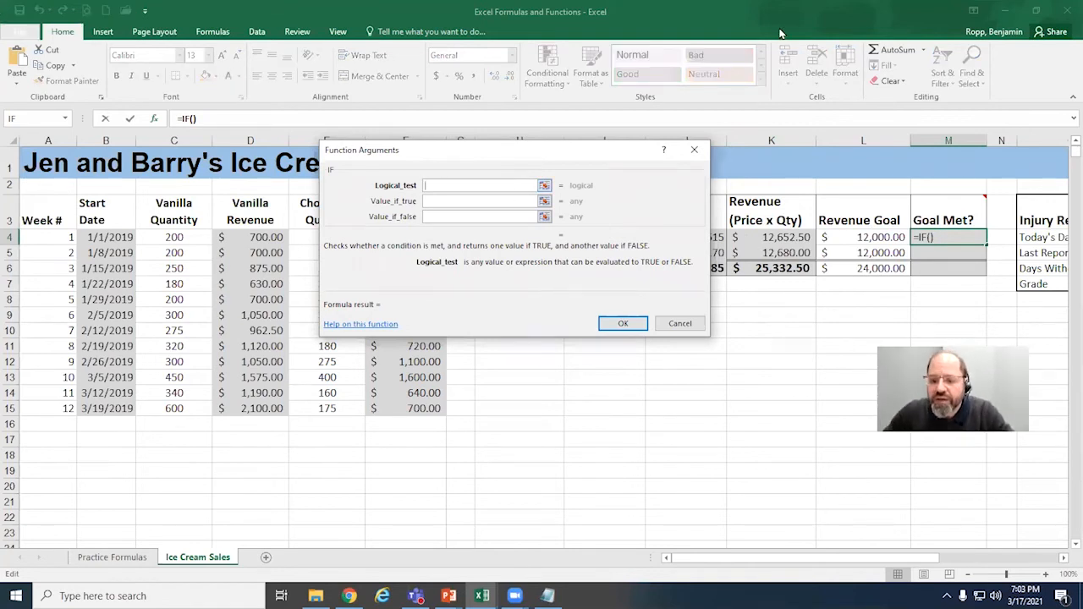
left_click(801, 239)
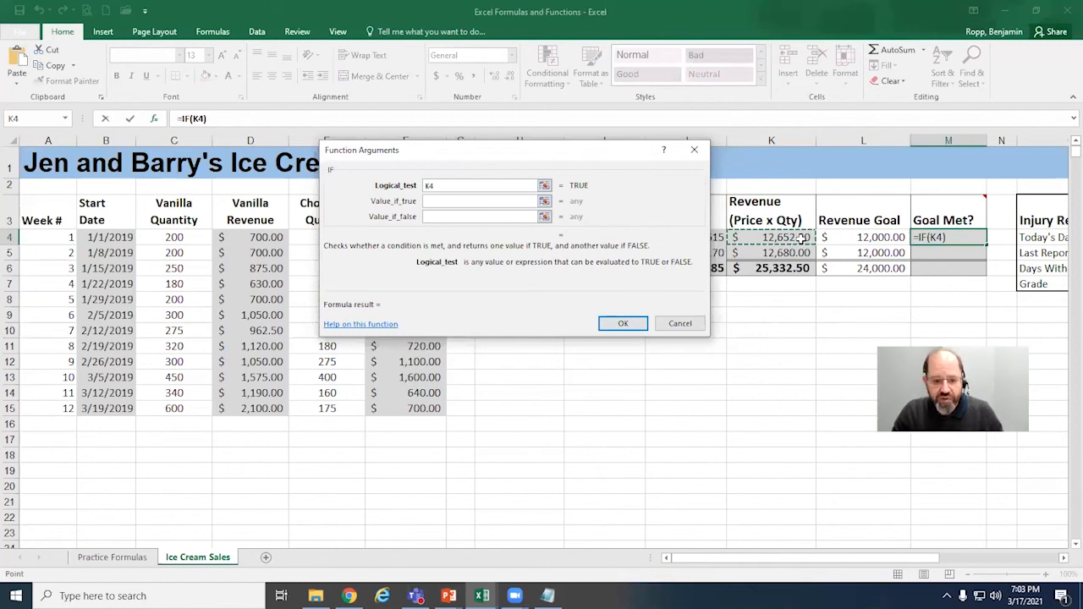
type(">")
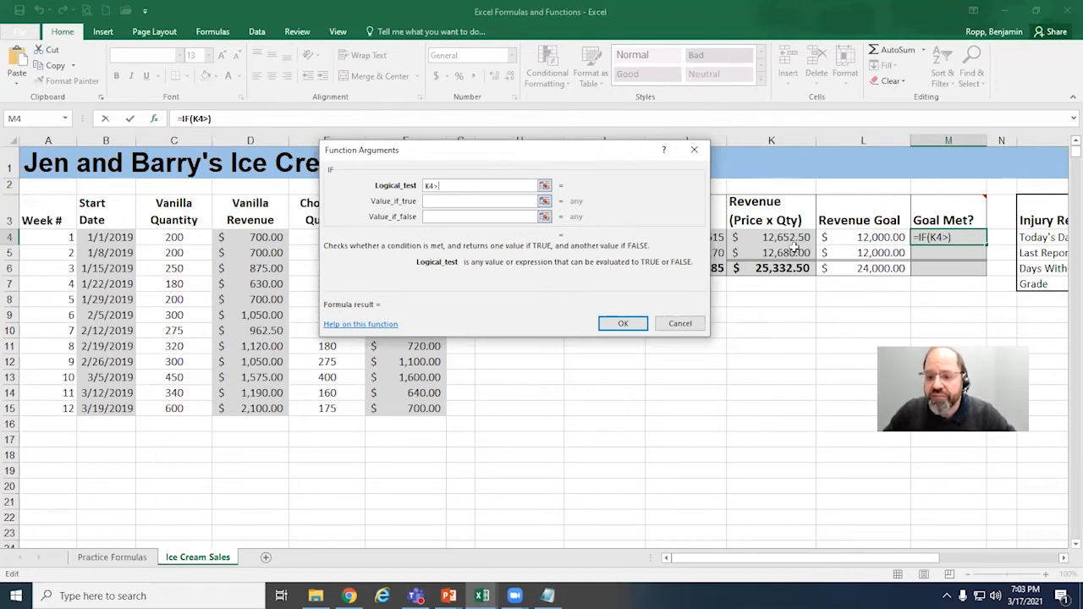
left_click(869, 238)
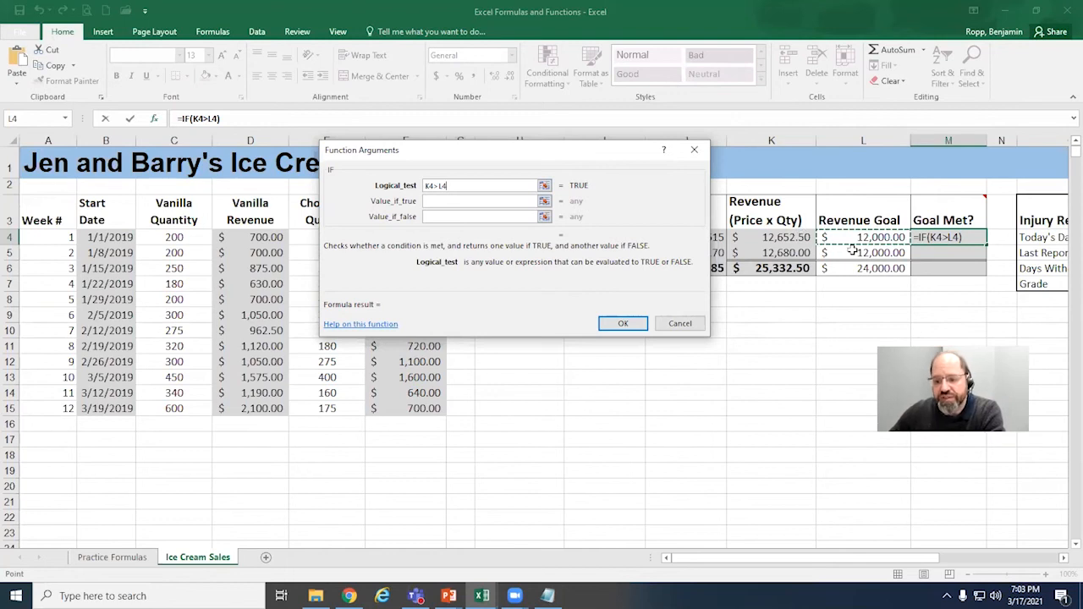
Step: Complete M4's IF function so it returns "Yes" when the test is true and "No" when it is false
left_click(468, 202)
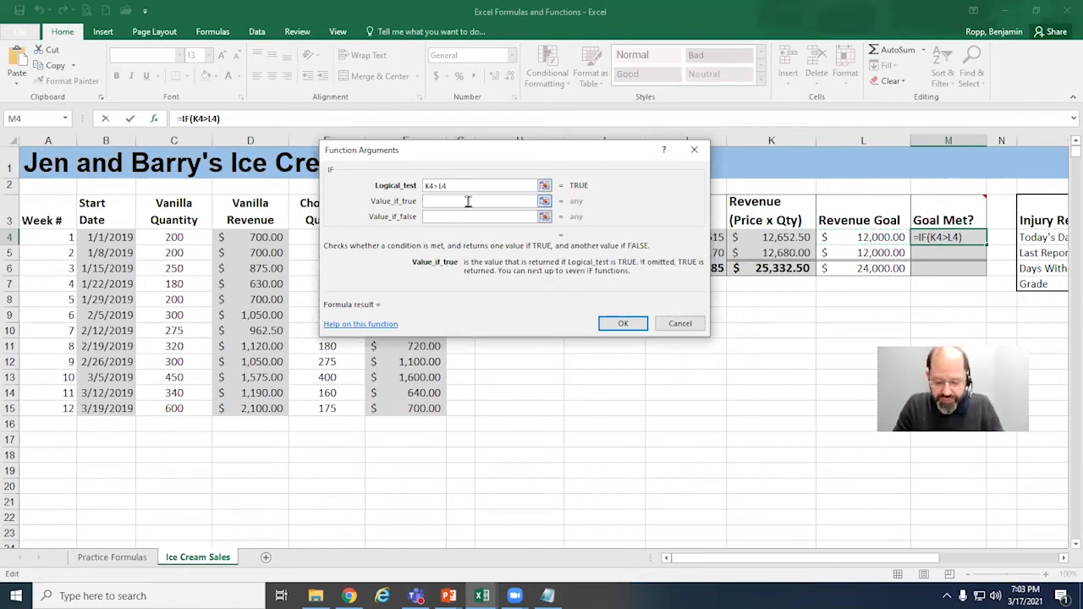
type("\"Ye")
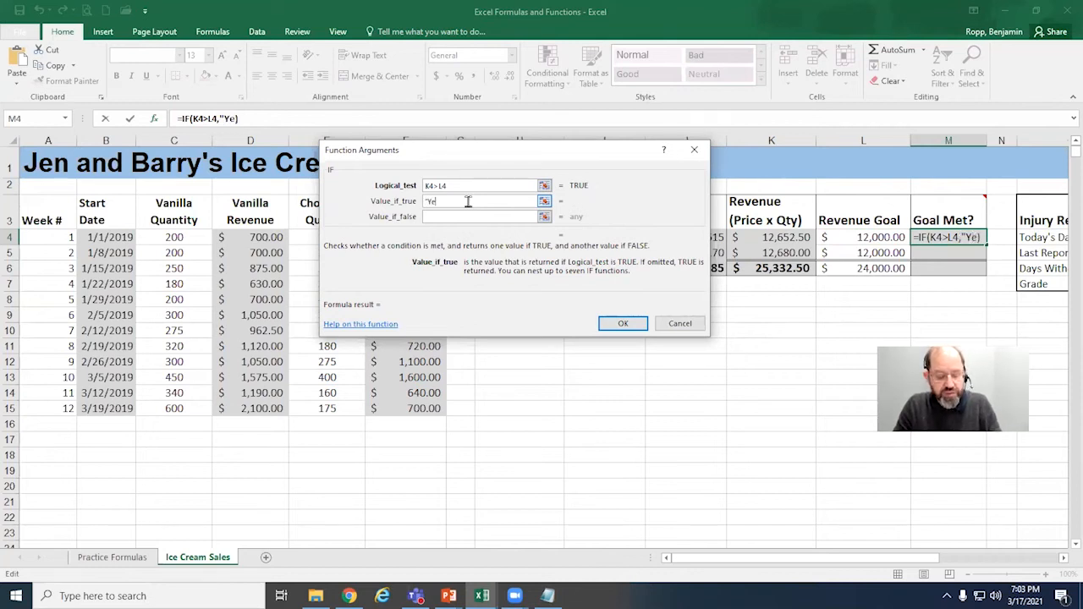
type("s\"")
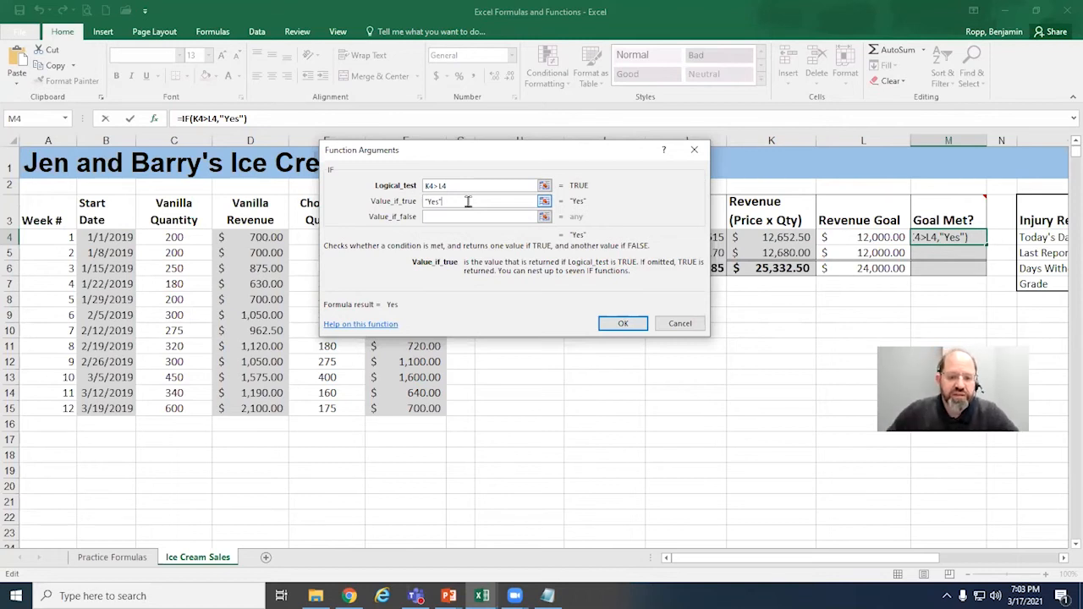
left_click(447, 217)
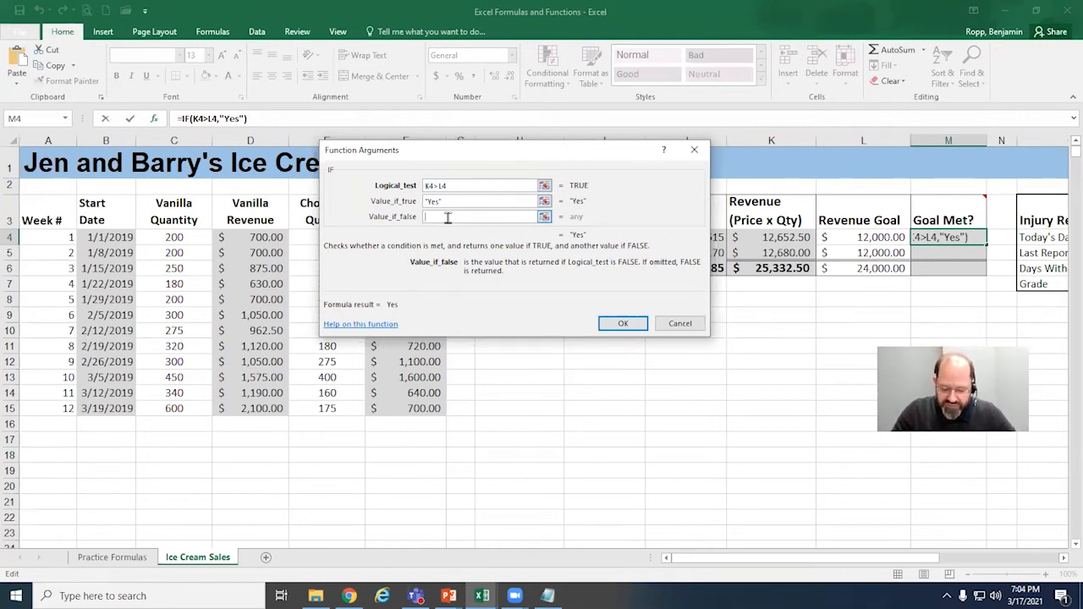
type("\"No")
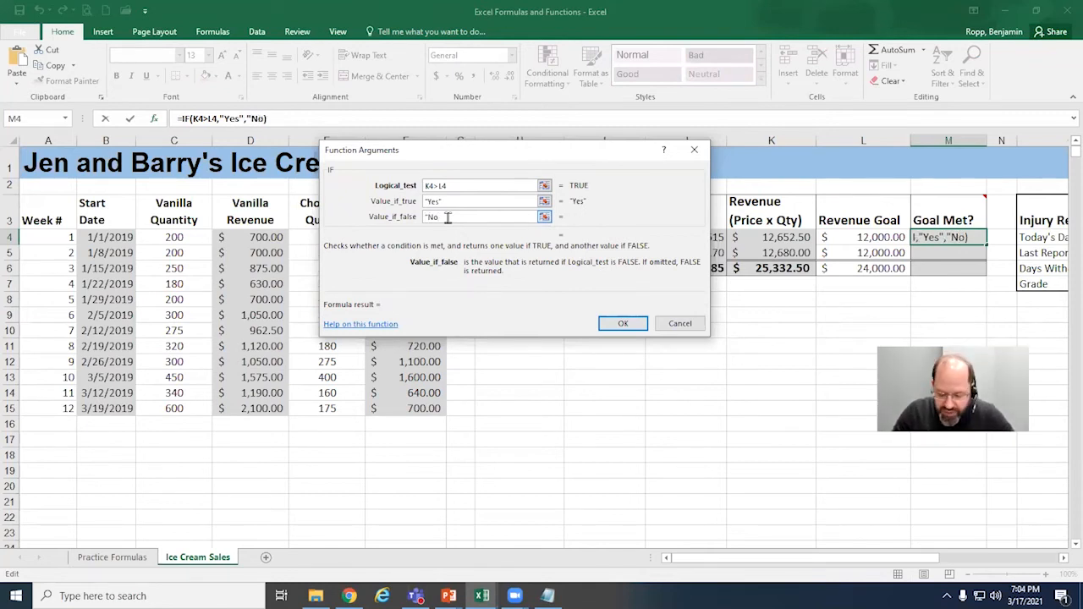
type("\"")
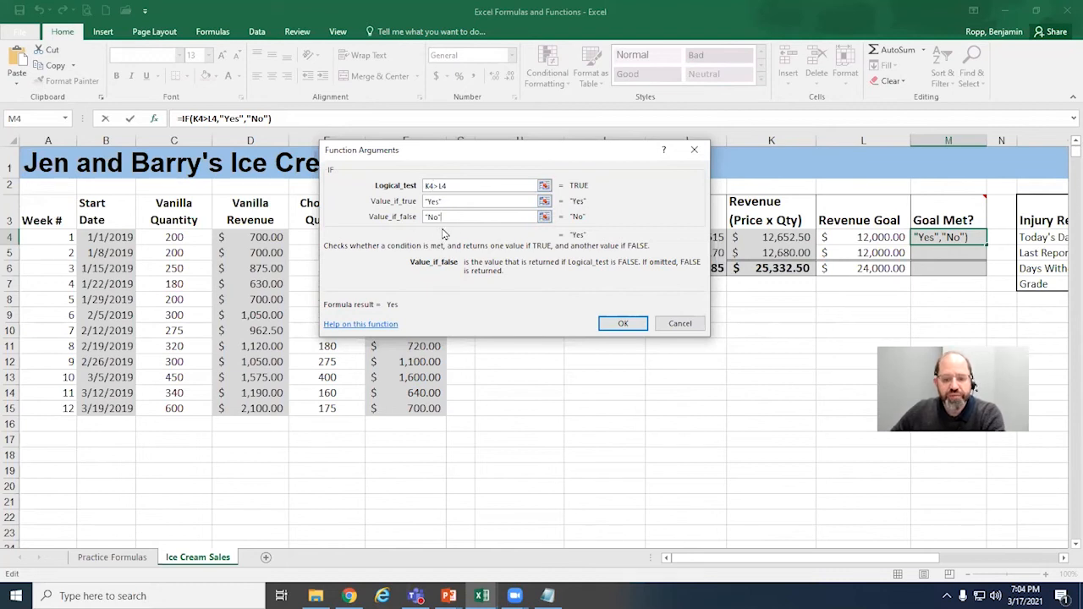
left_click(624, 325)
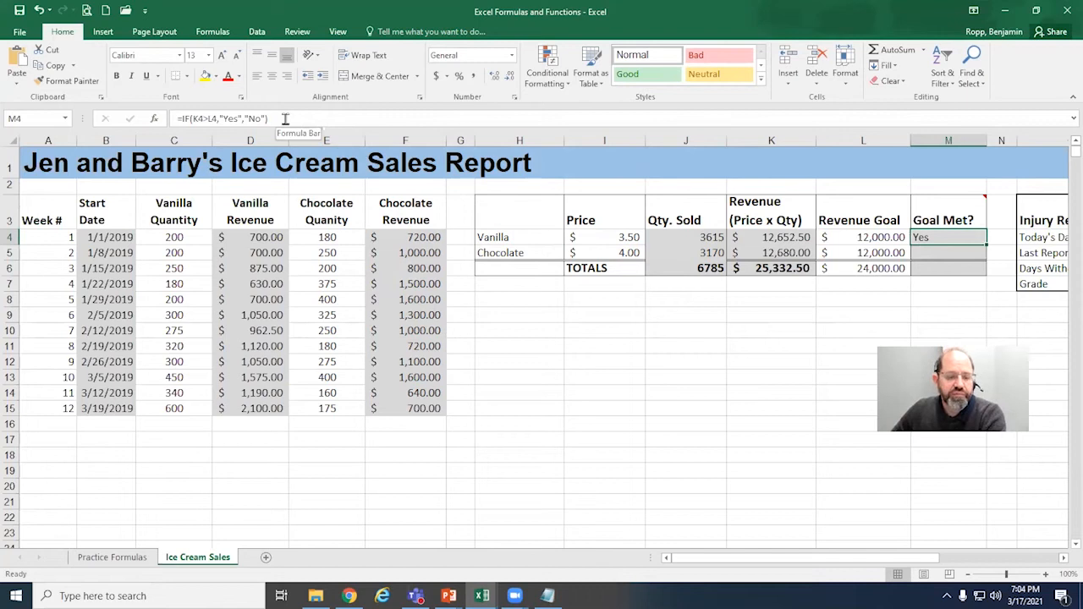
Step: Review the completed IF formula in the vanilla Goal Met cell M4, leaving it as it is
left_click_drag(286, 118, 176, 118)
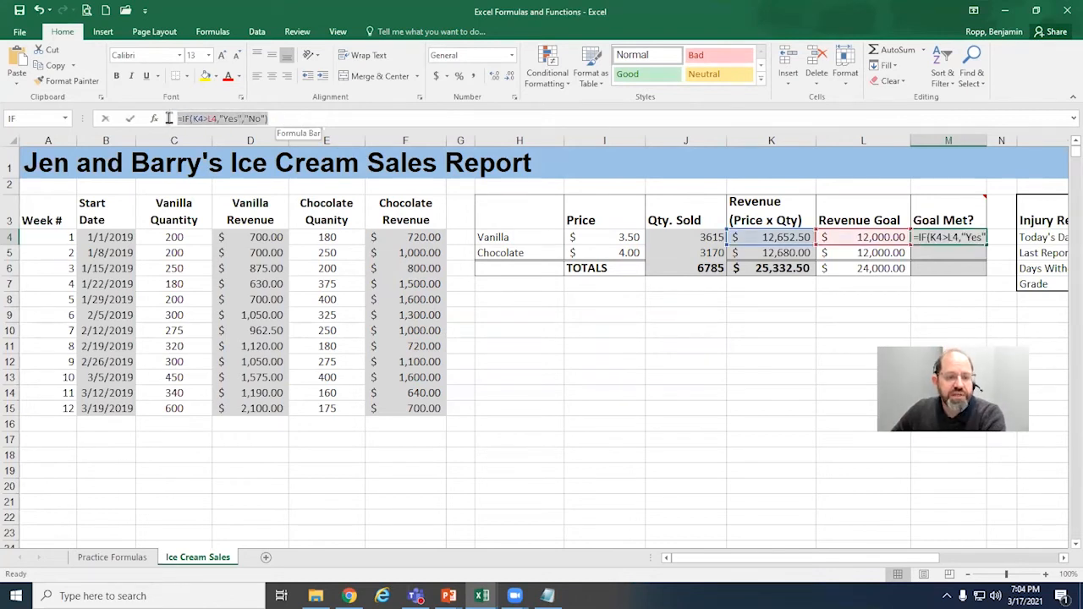
left_click(289, 117)
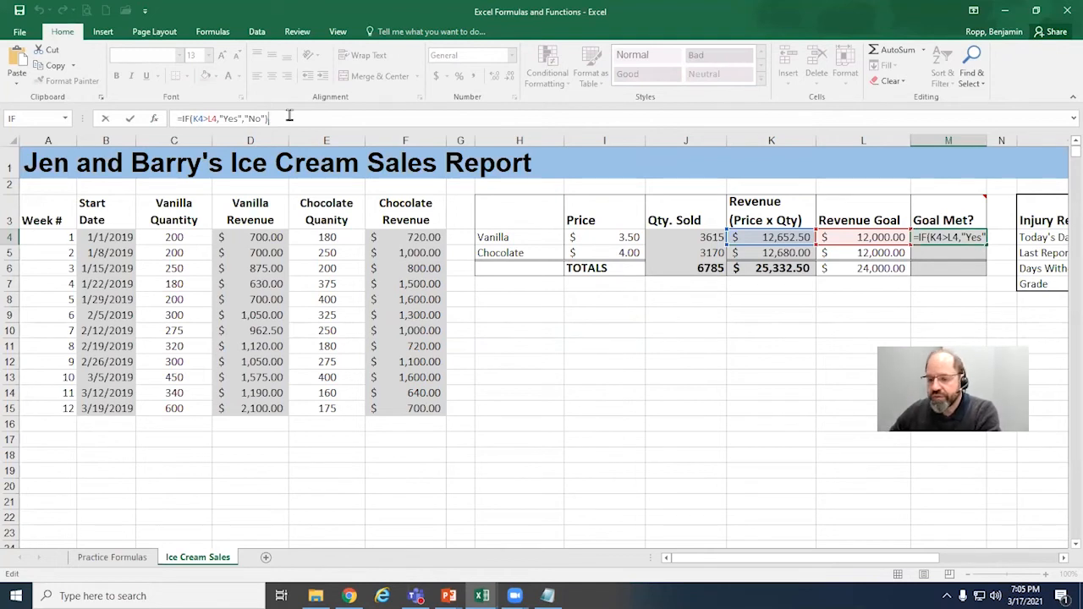
key("Return")
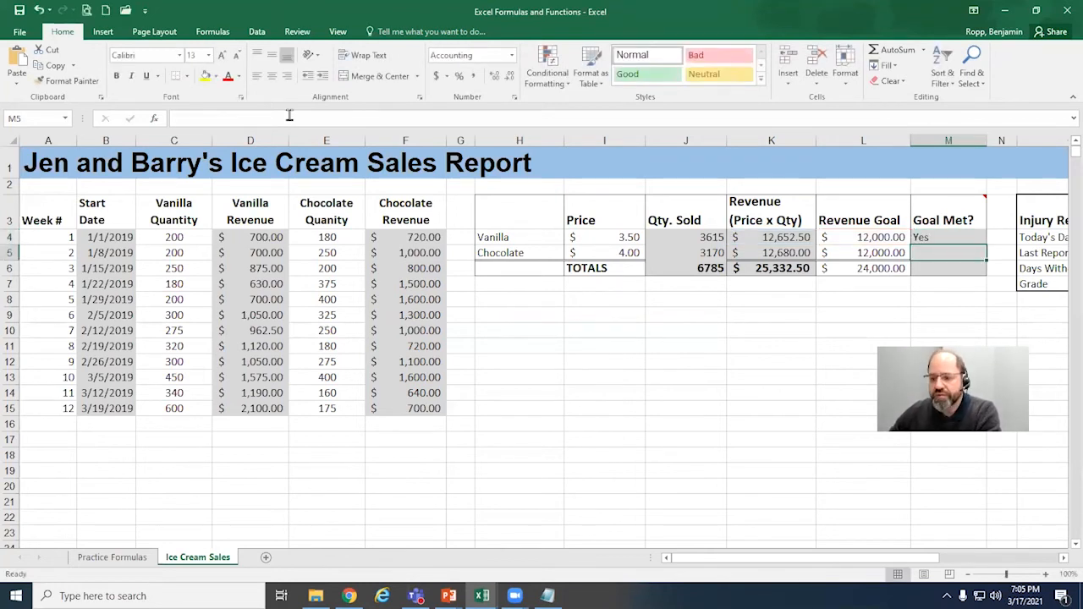
Step: Fill the Goal Met formula from M4 into the chocolate cell M5 and check the cell references it uses
left_click(967, 240)
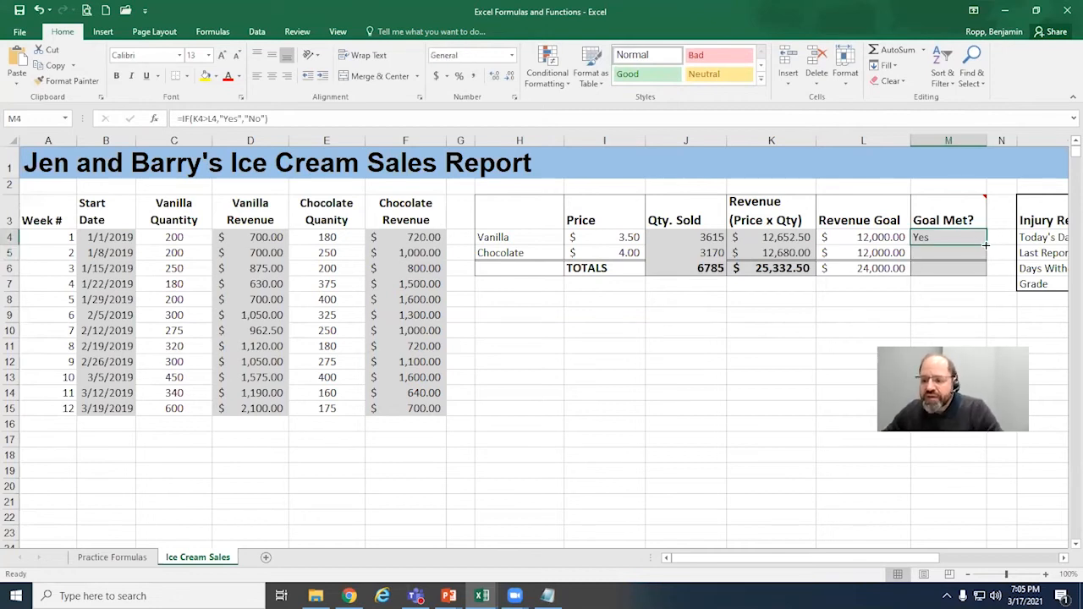
left_click_drag(985, 244, 984, 255)
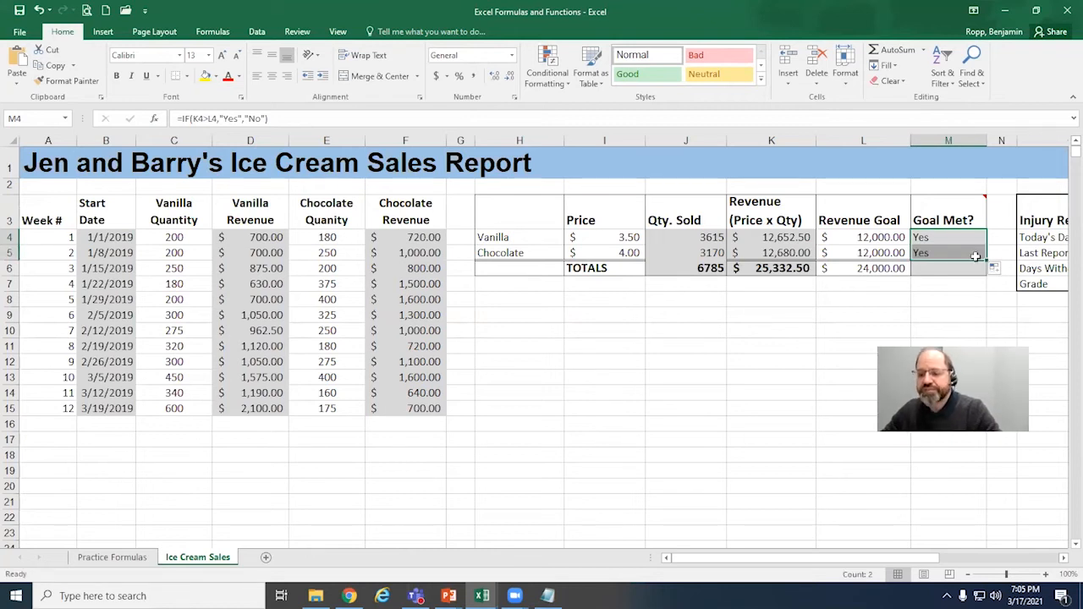
double_click(974, 254)
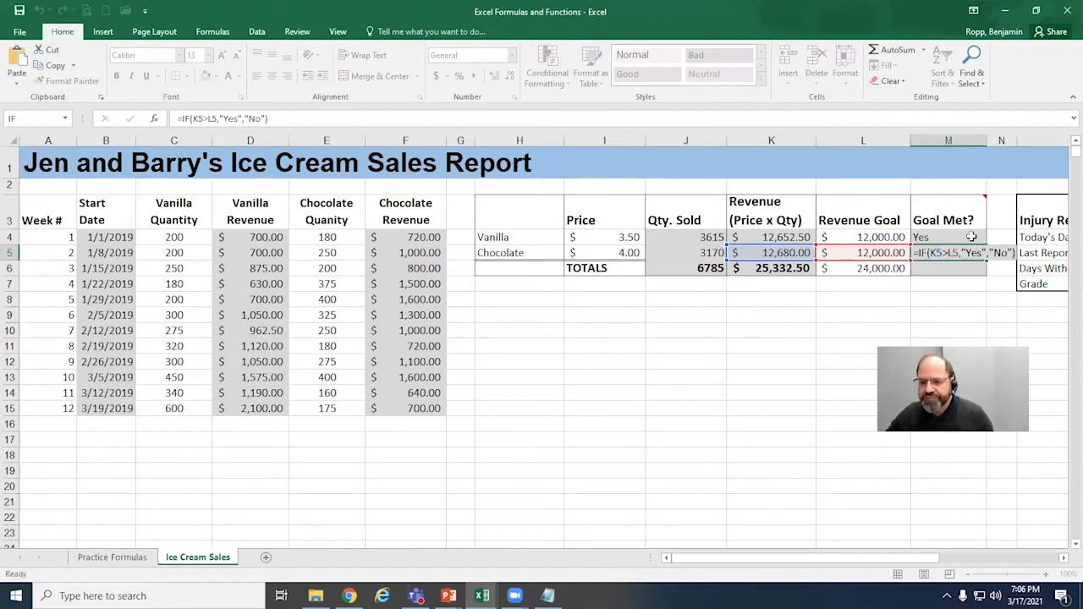
key("Return")
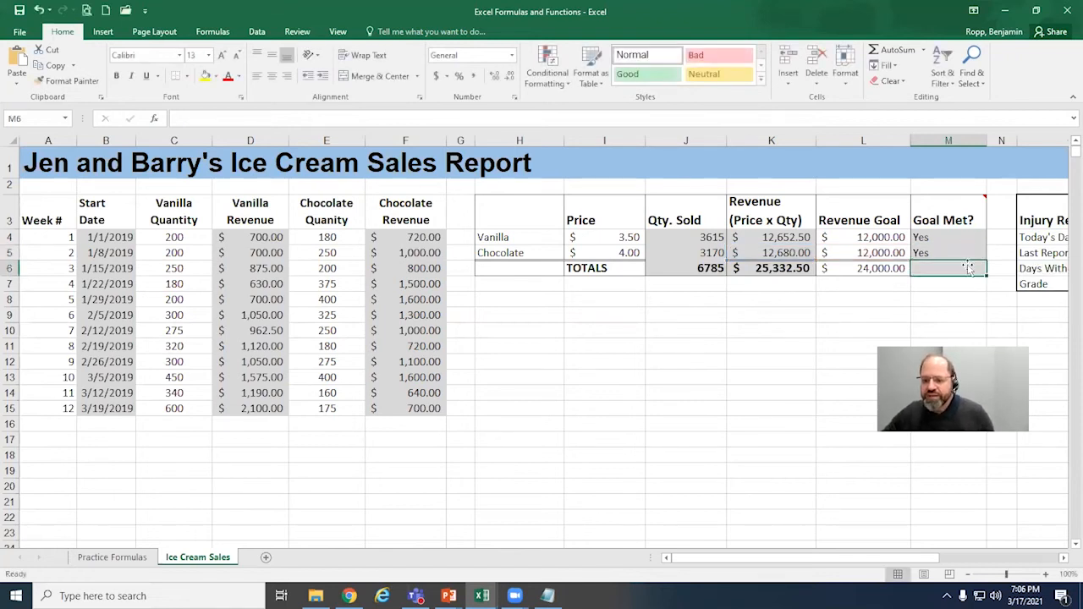
Step: Try to fill the Goal Met formula from M5 into the totals cell M6 without formatting, and undo the fill
left_click(974, 248)
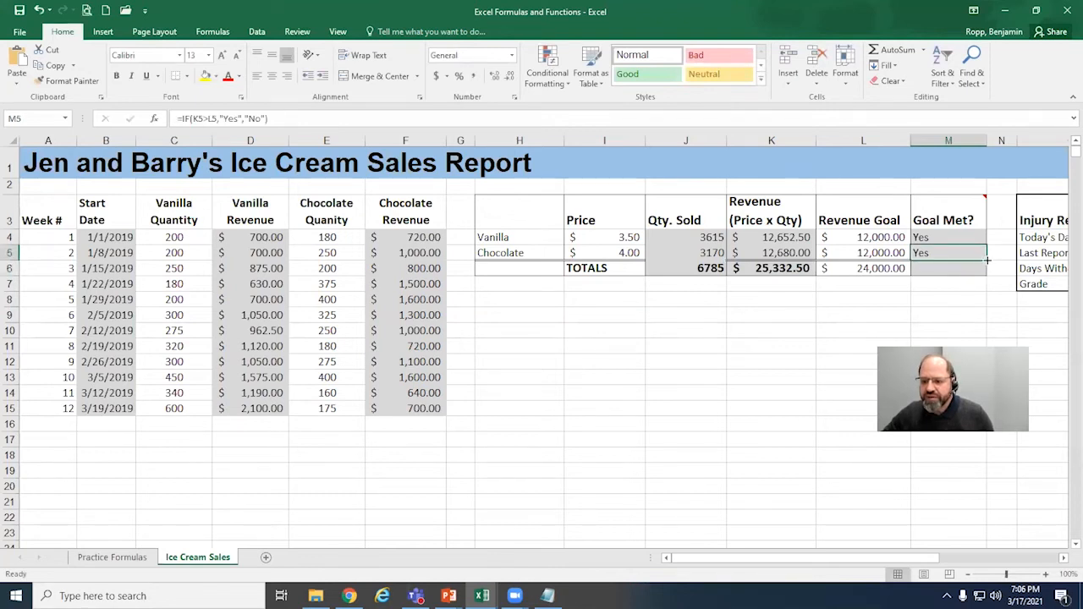
left_click_drag(987, 261, 980, 279)
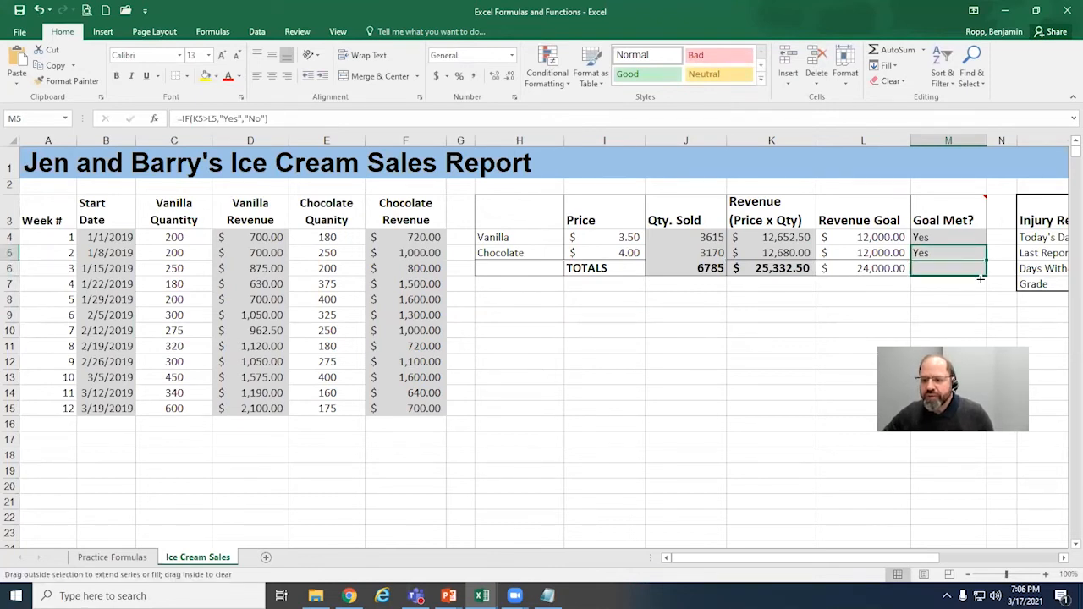
left_click_drag(981, 280, 986, 278)
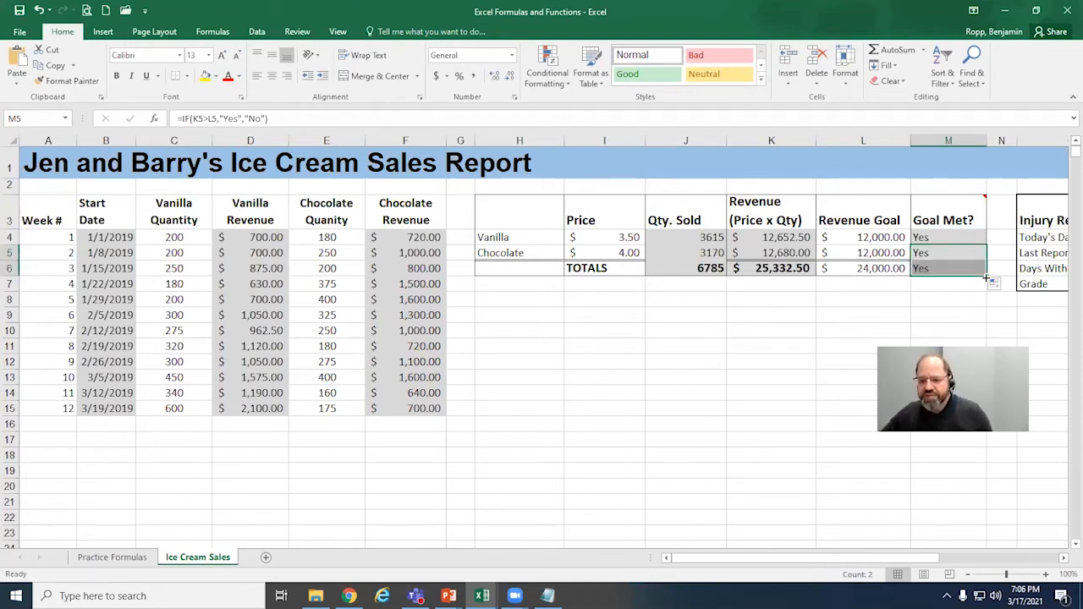
left_click(944, 296)
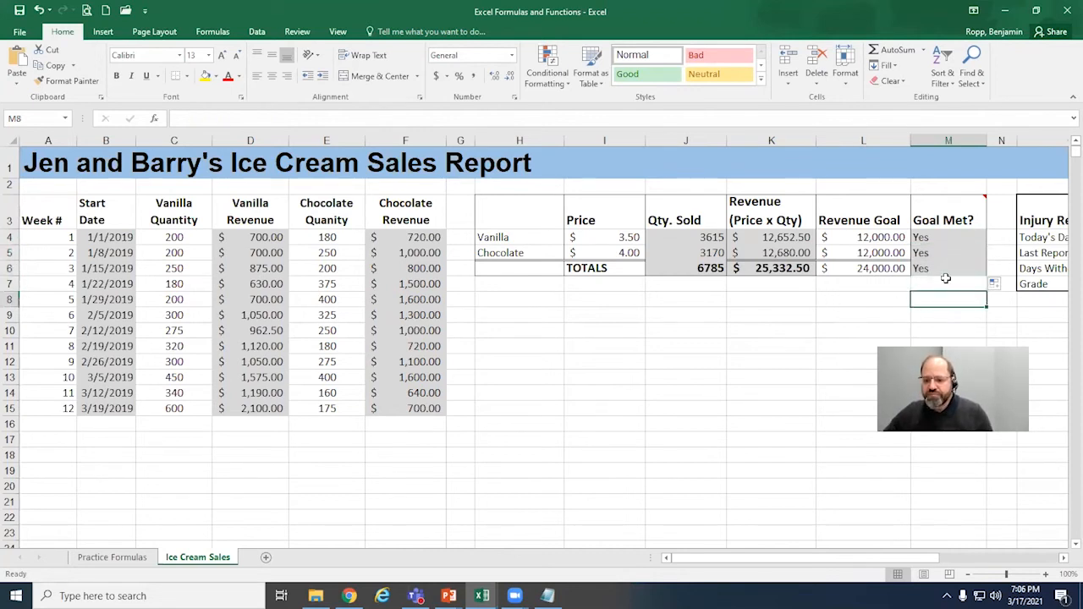
left_click(947, 264)
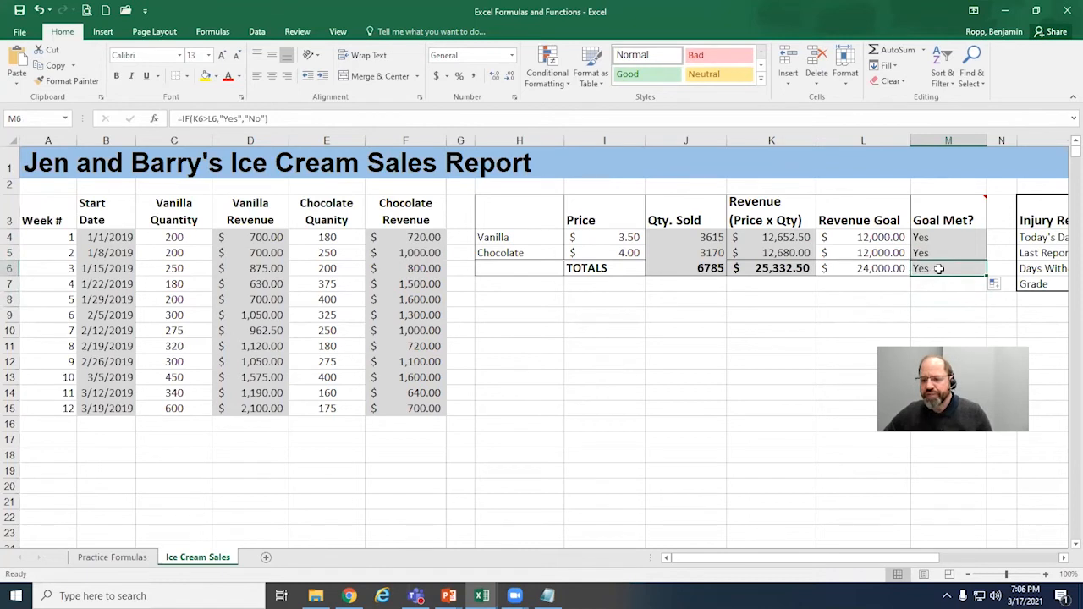
left_click(1006, 288)
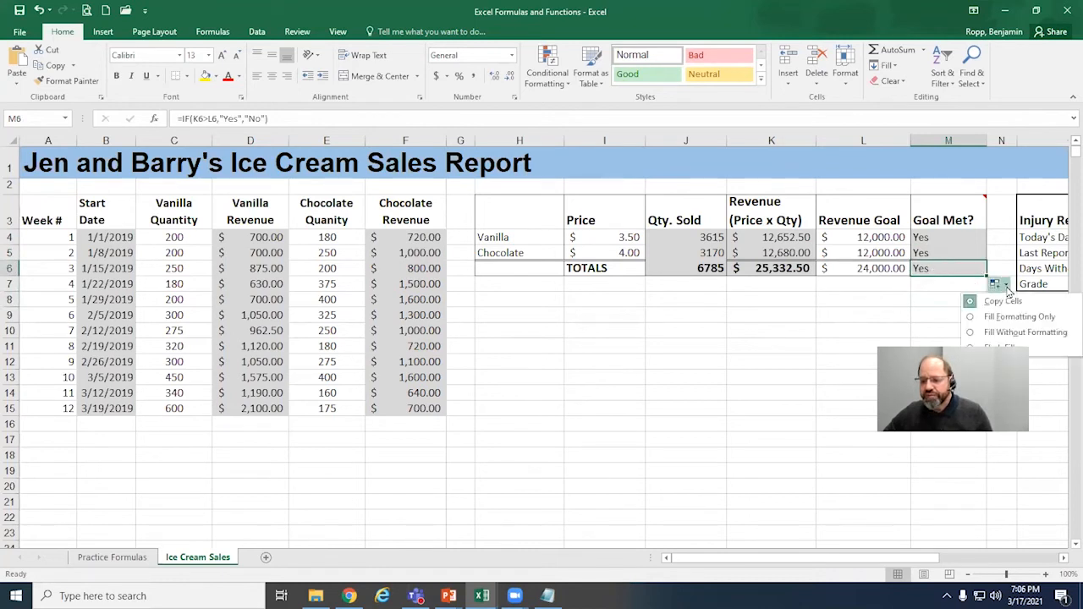
left_click(1032, 333)
left_click(928, 302)
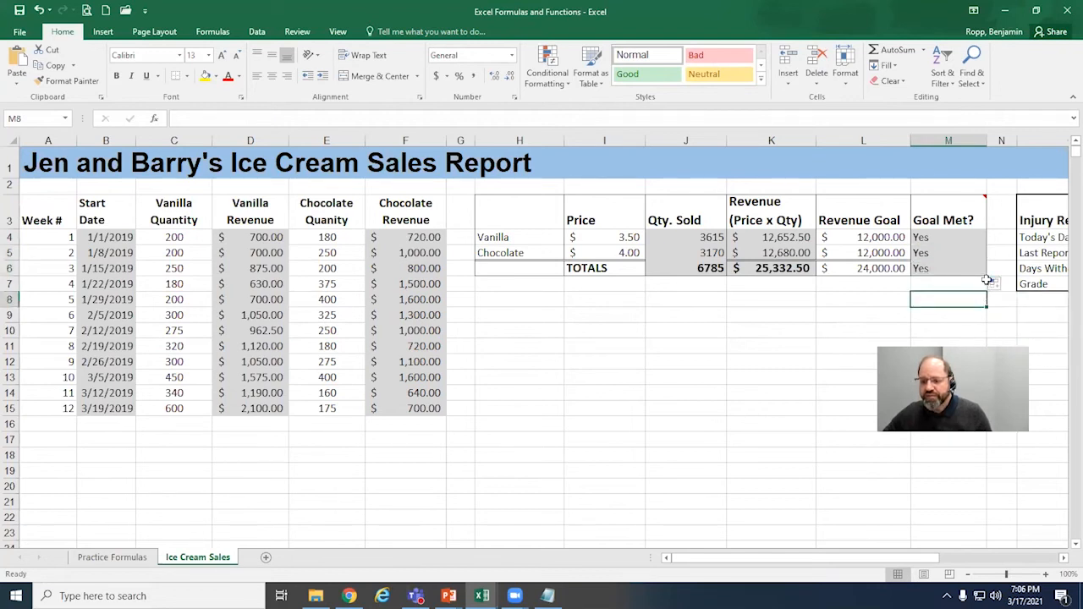
key("ctrl+z")
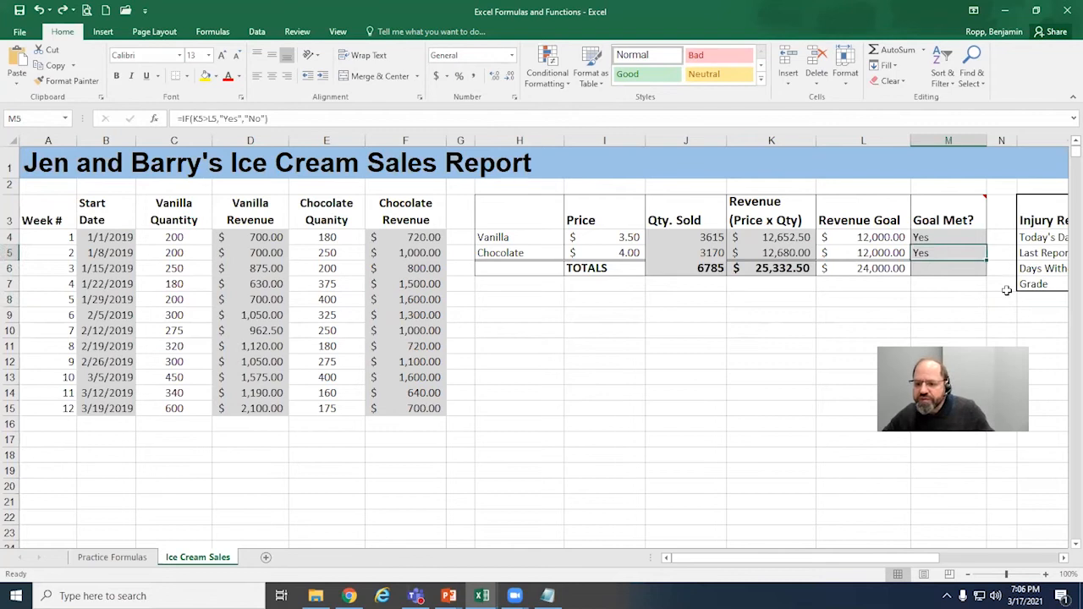
Step: Undo the fill into M5 and refill the Goal Met formula from M4 through the totals cell M6 without formatting
key("ctrl+z")
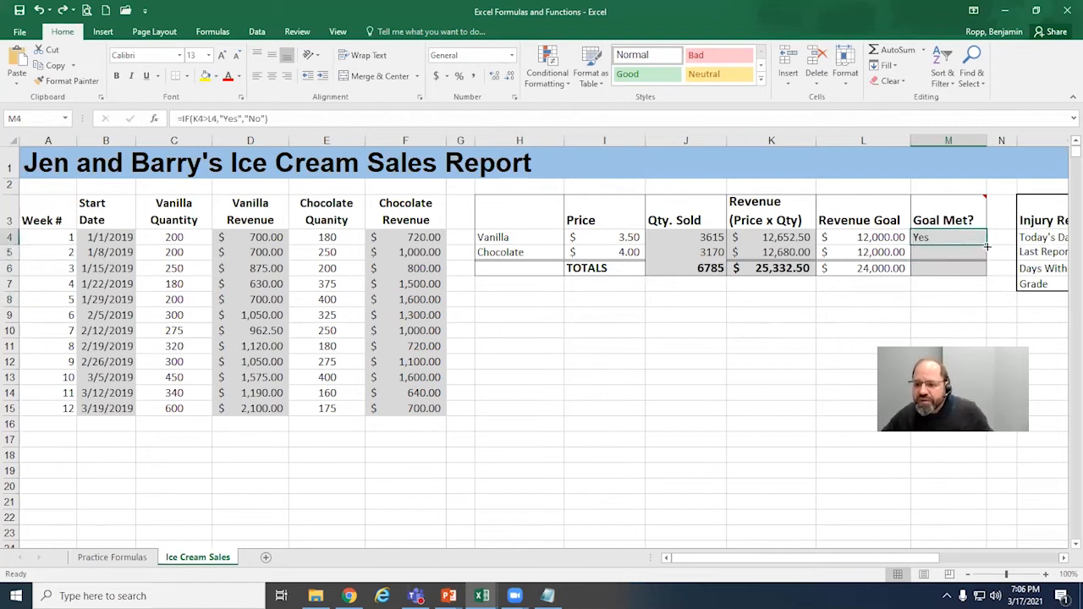
left_click_drag(986, 246, 984, 246)
left_click_drag(984, 274, 984, 275)
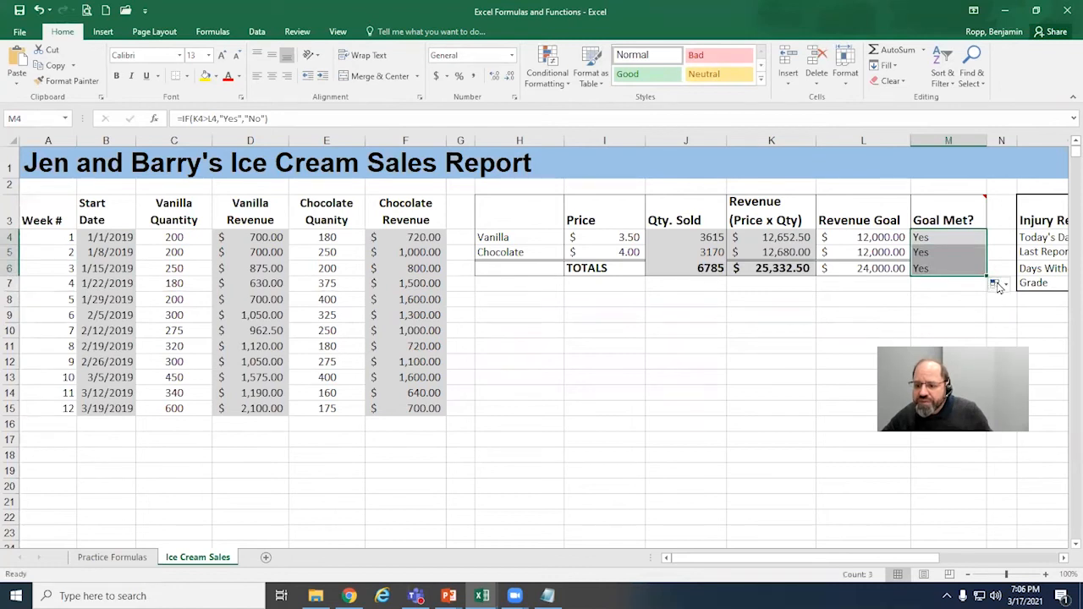
left_click(1000, 285)
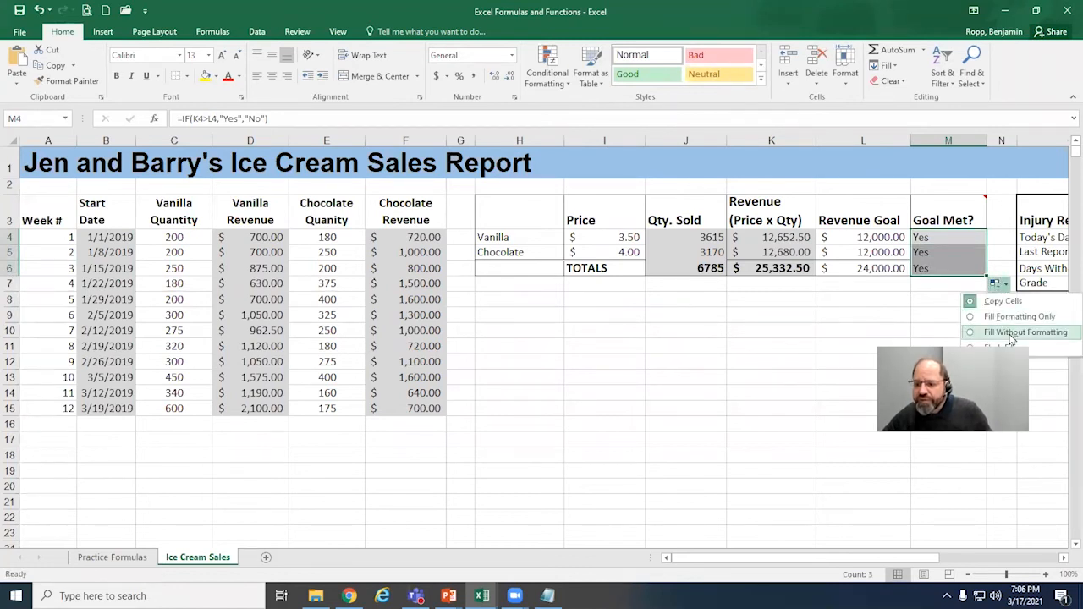
left_click(1013, 334)
left_click(913, 318)
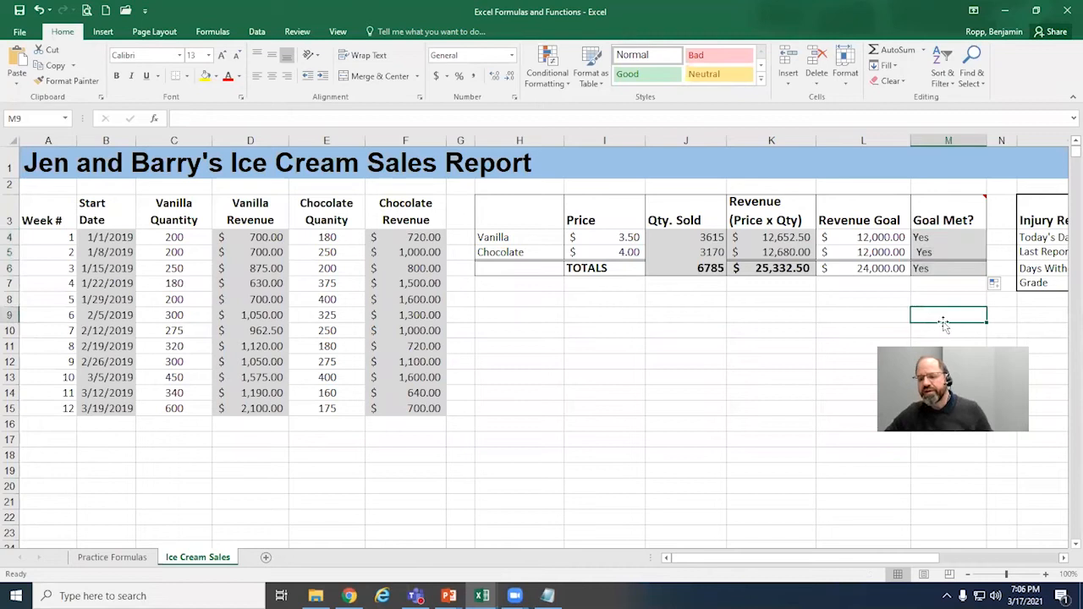
Step: Check the filled Goal Met formulas in M4:M6 and the summary totals in row 6
left_click(931, 271)
left_click(819, 273)
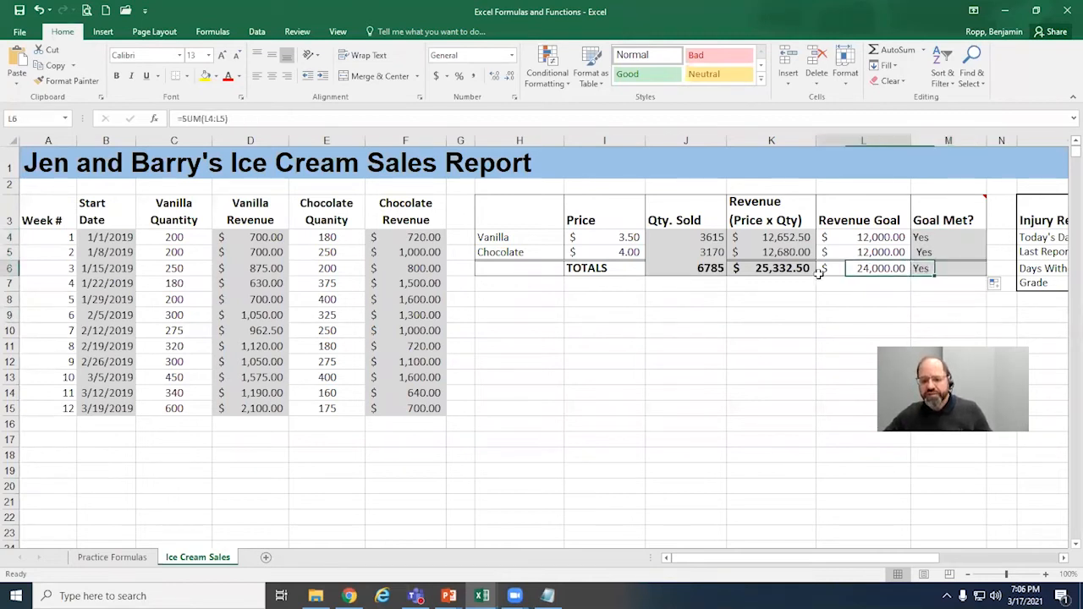
left_click(698, 268)
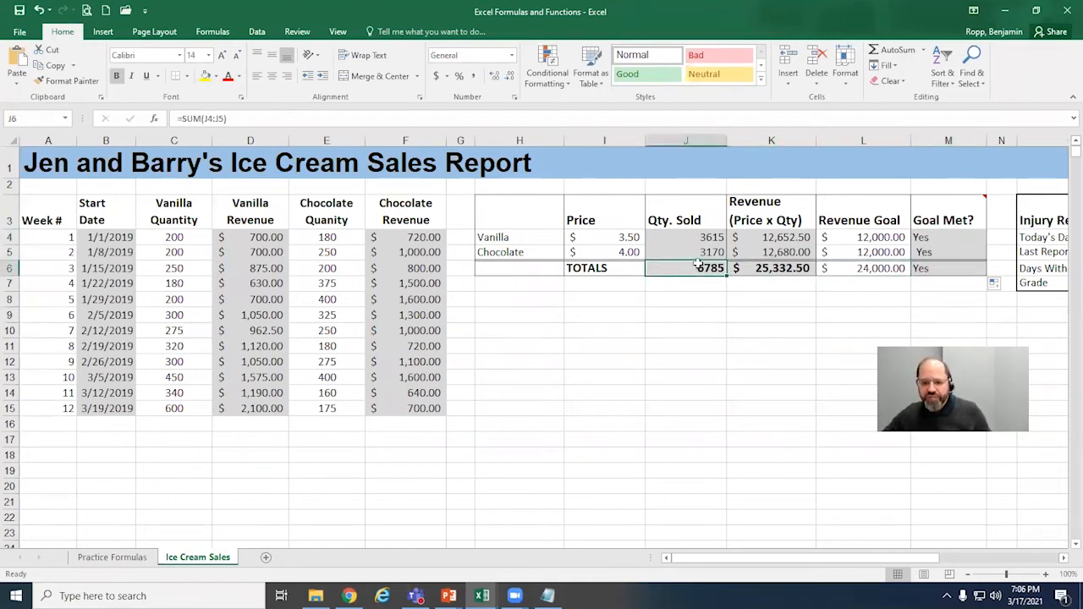
left_click(954, 269)
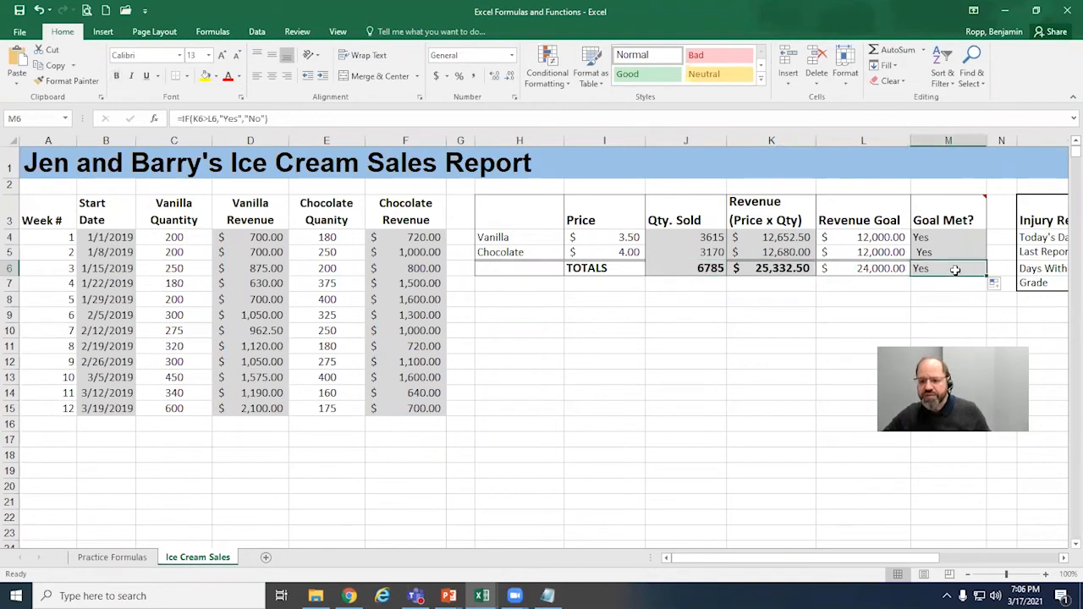
left_click(942, 252)
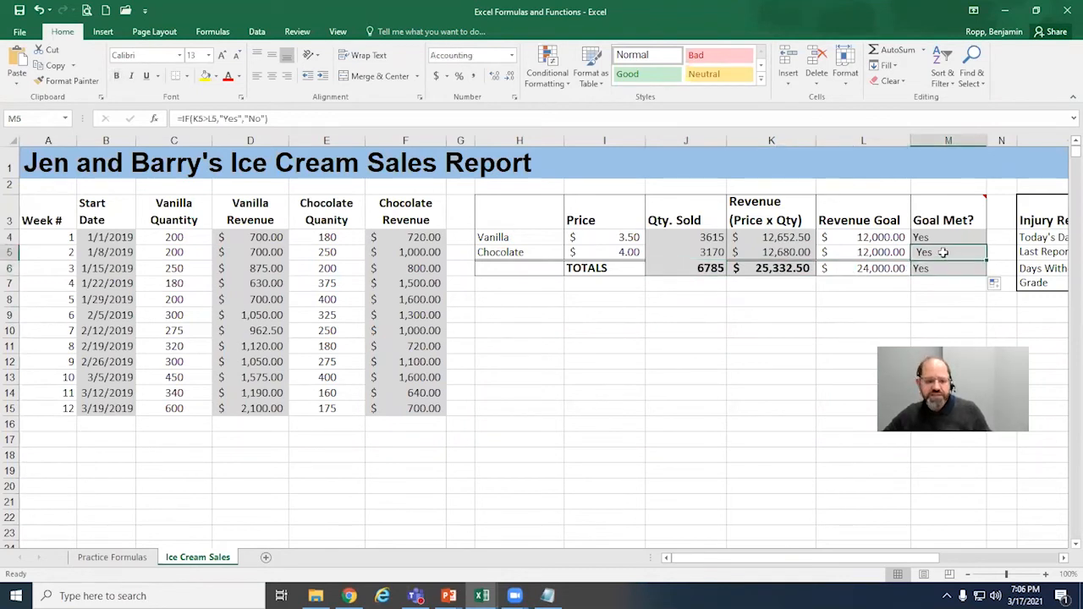
left_click(952, 238)
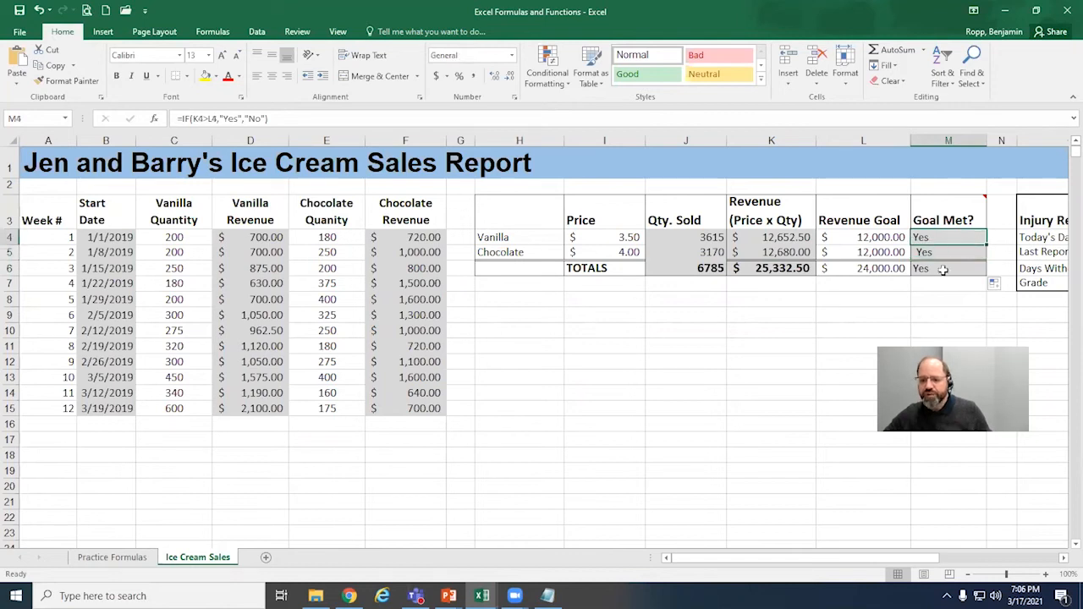
Step: Overwrite the week 12 vanilla and chocolate revenues in D15 and F15 with 0 to test the Goal Met checks
left_click(271, 408)
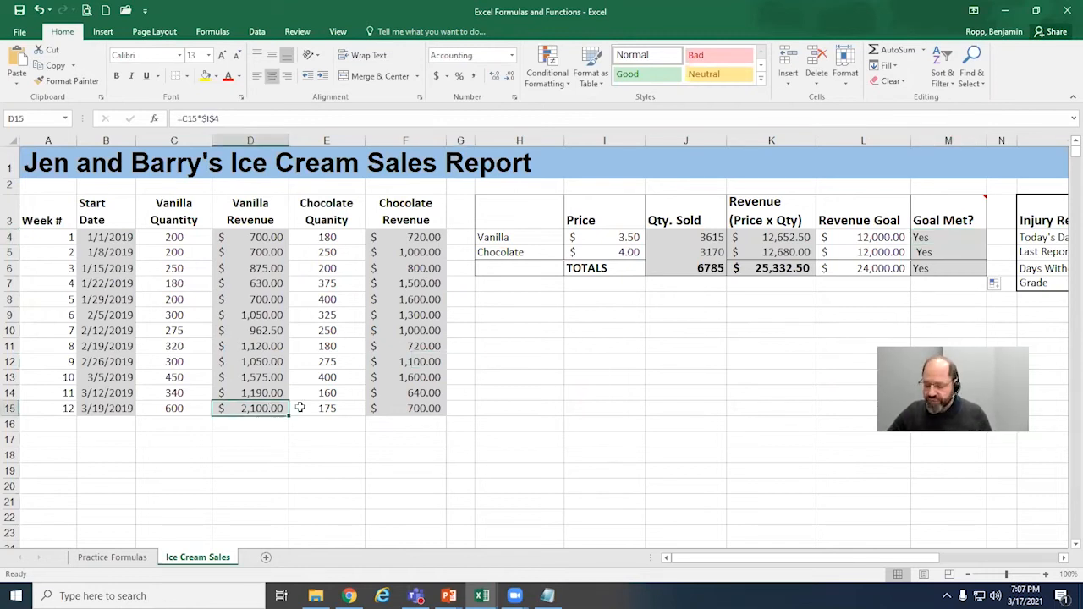
type("0")
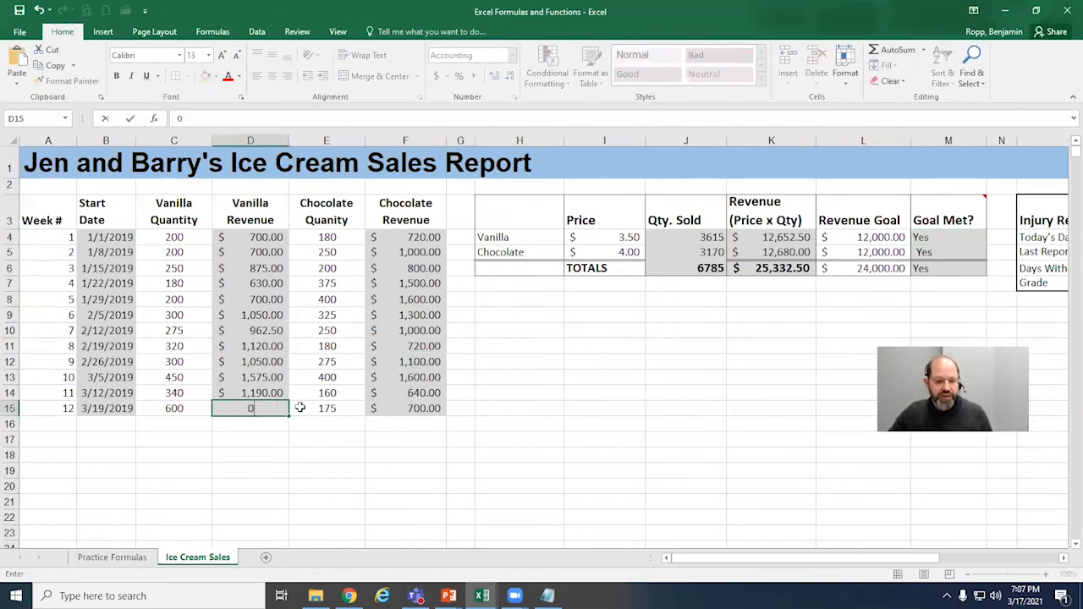
left_click(421, 413)
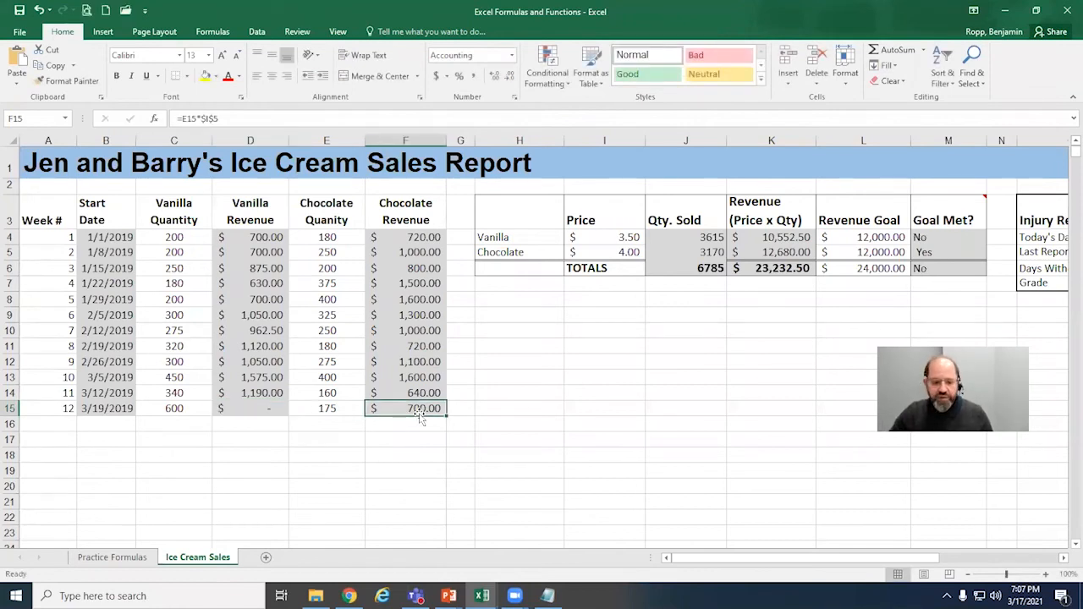
type("0")
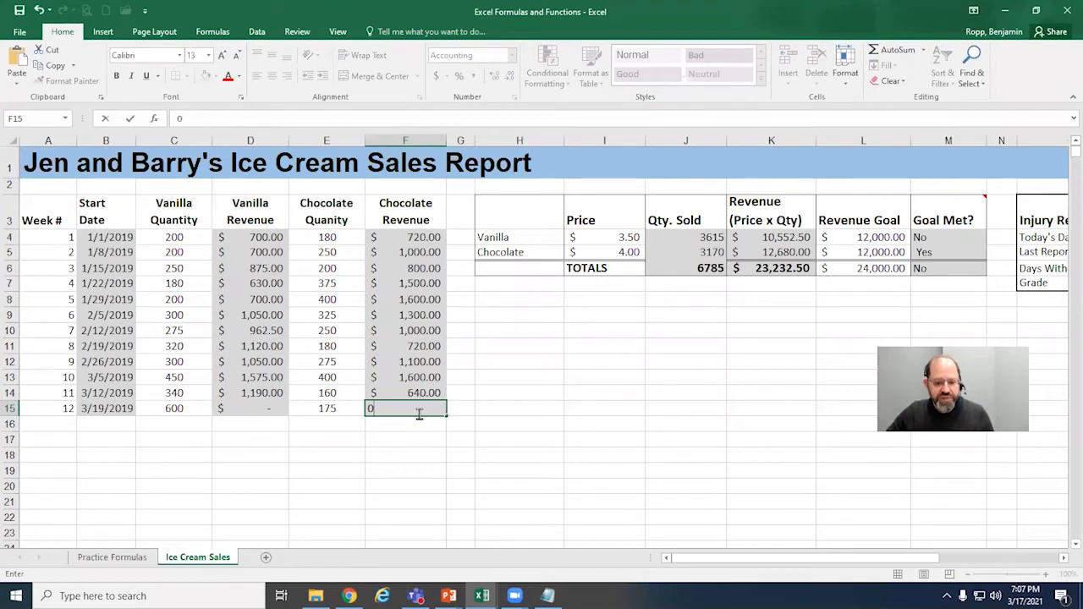
key("Return")
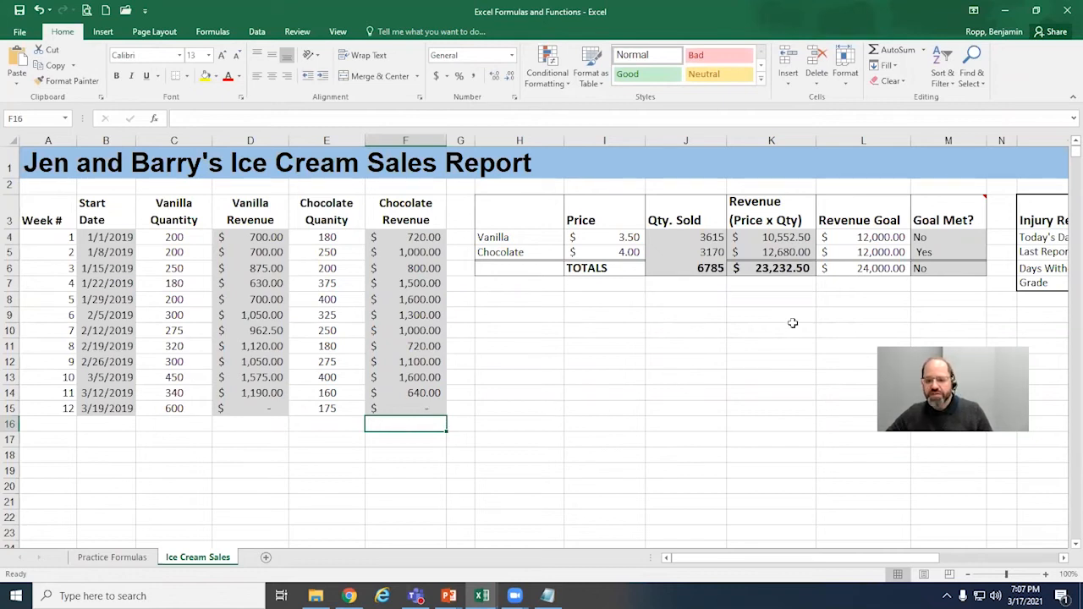
Step: Check the vanilla Goal Met formula in M4 and the revenue cell K4 it tests, leaving both as they are
left_click(971, 237)
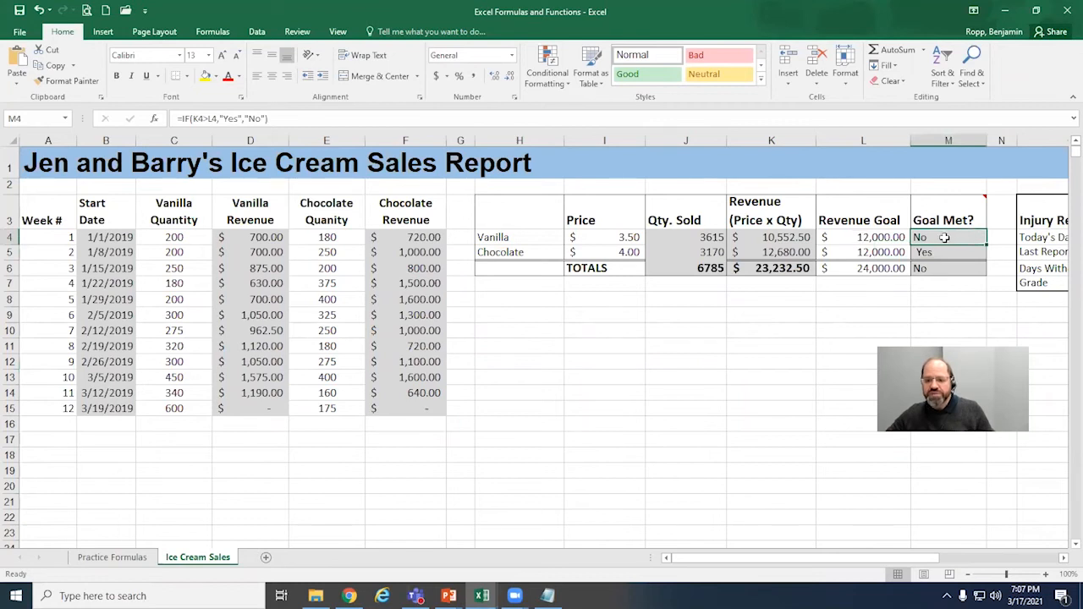
left_click(799, 238)
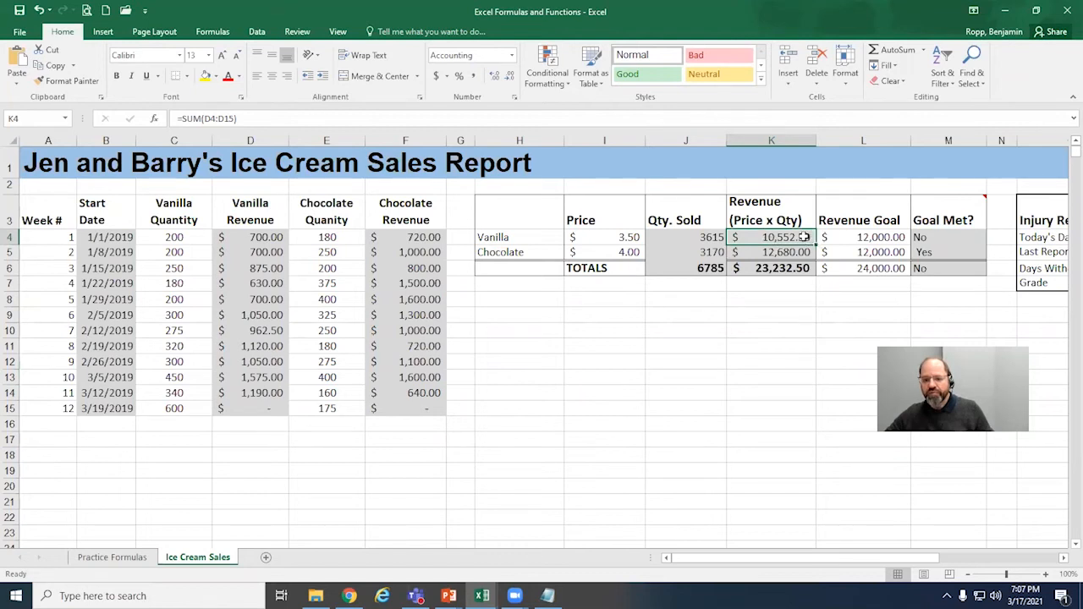
double_click(941, 240)
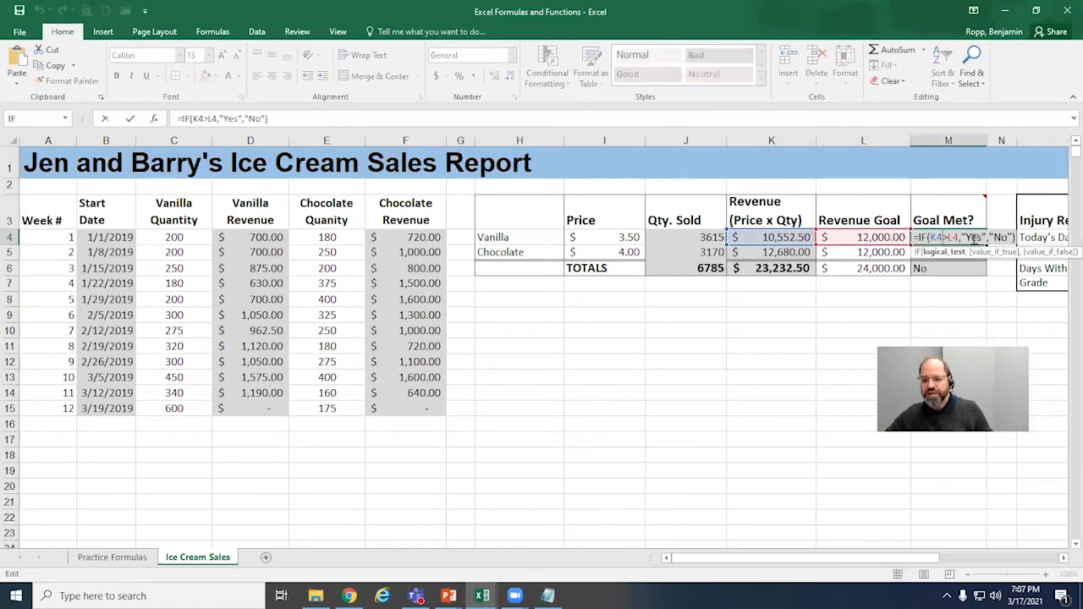
key("Escape")
Step: Trace the chocolate Goal Met check in M5 through the formulas in K5 and J5 back to the week 12 quantity
left_click(946, 256)
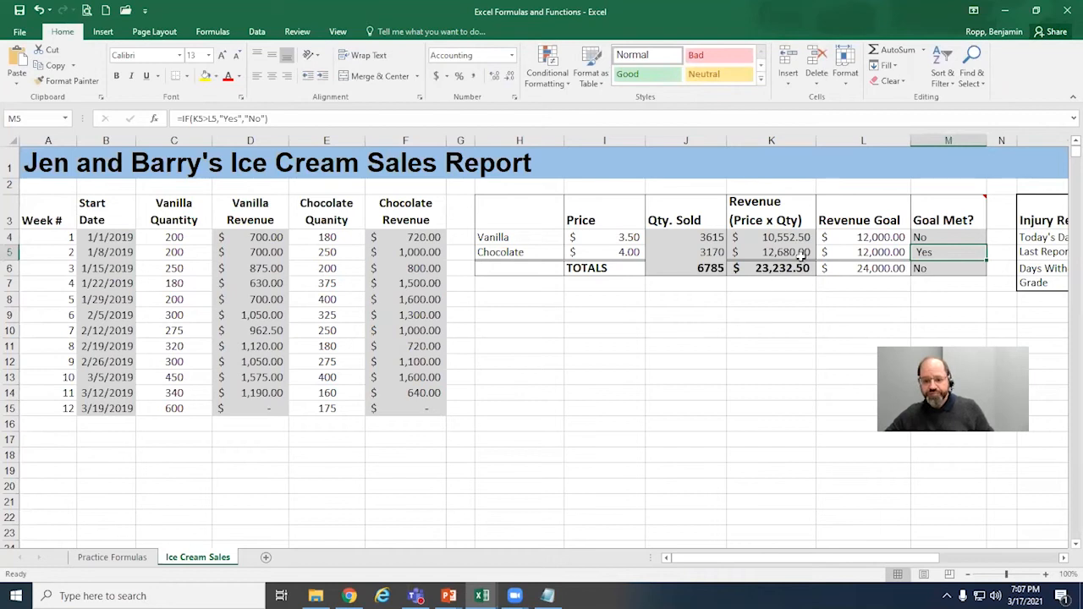
left_click(420, 410)
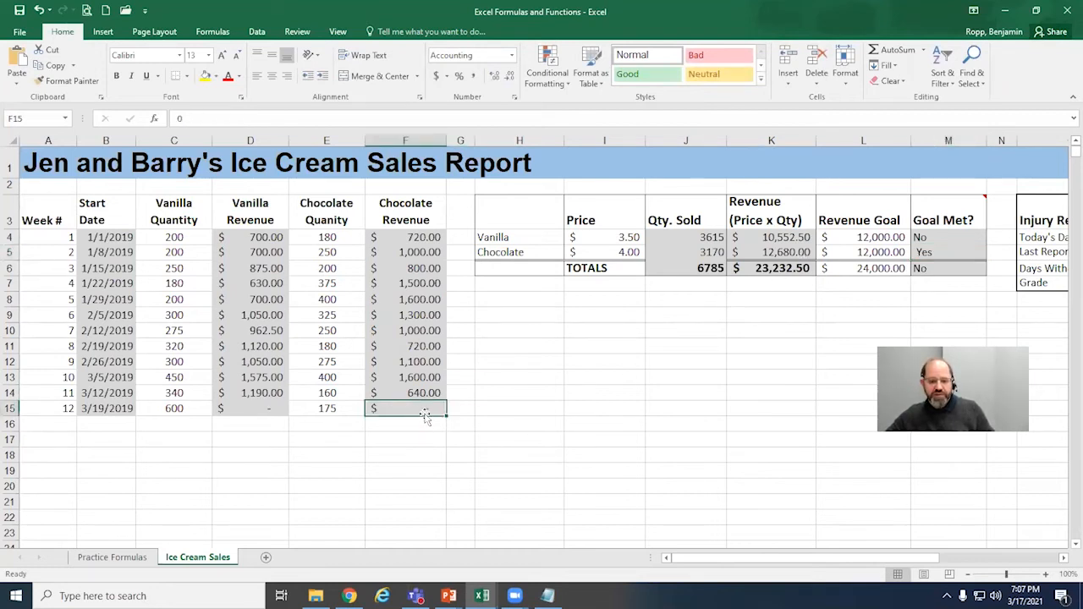
double_click(787, 254)
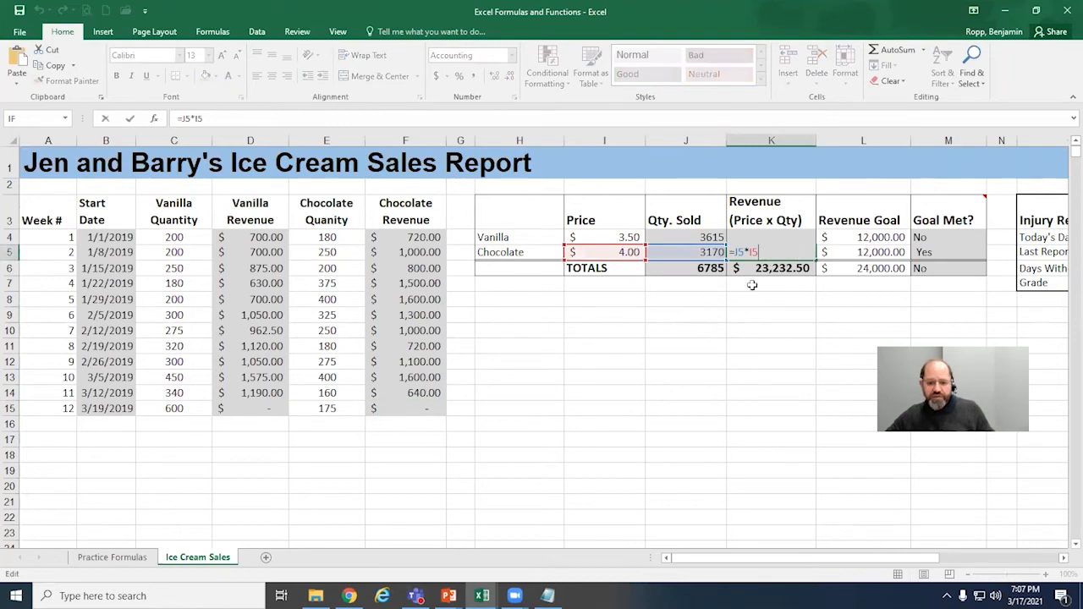
key("ctrl+Return")
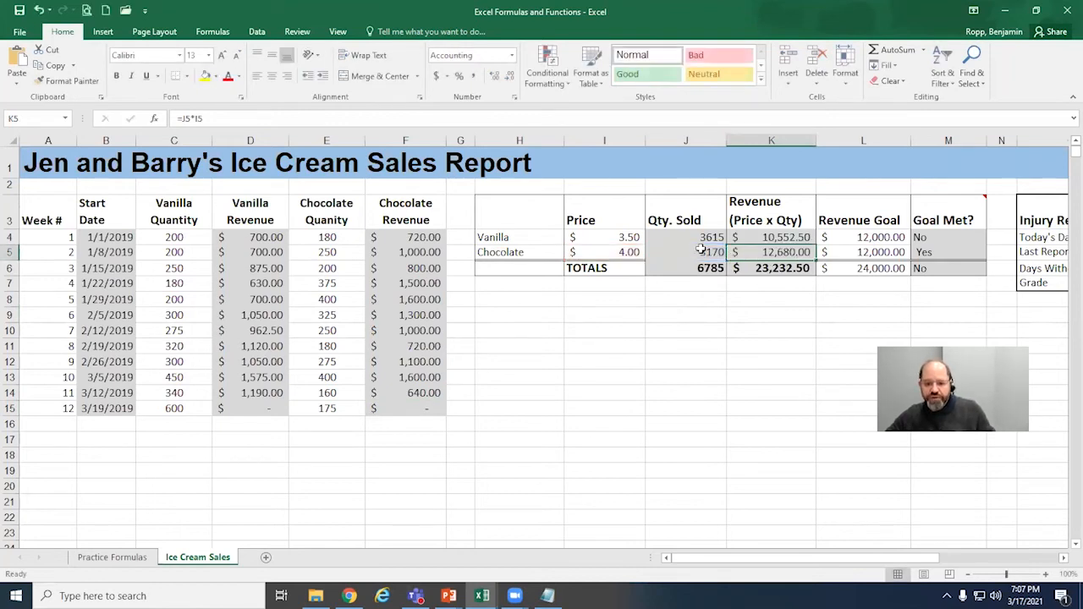
double_click(701, 250)
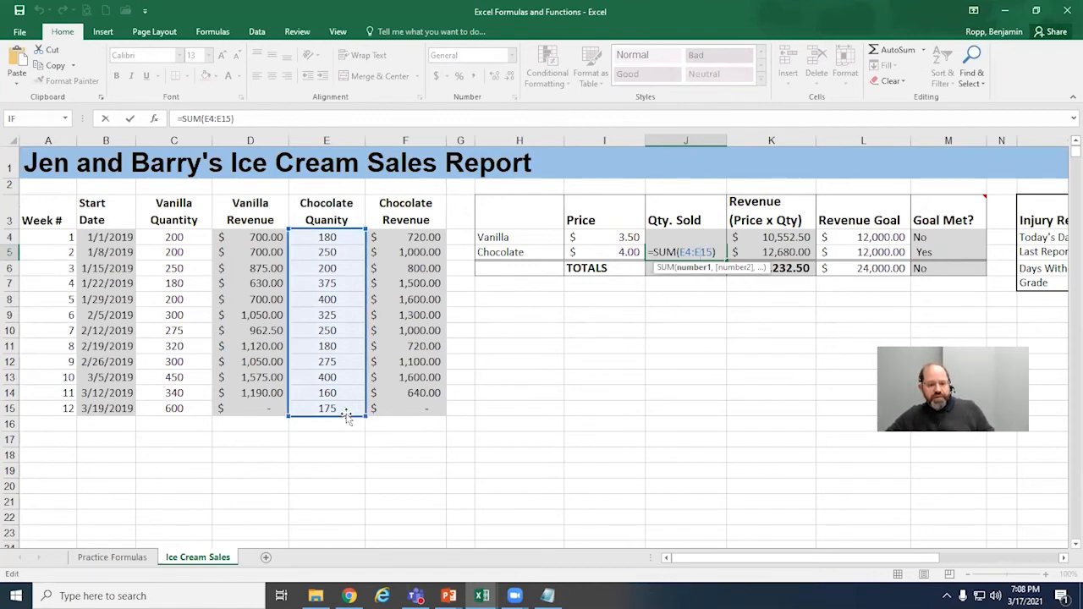
left_click(268, 409)
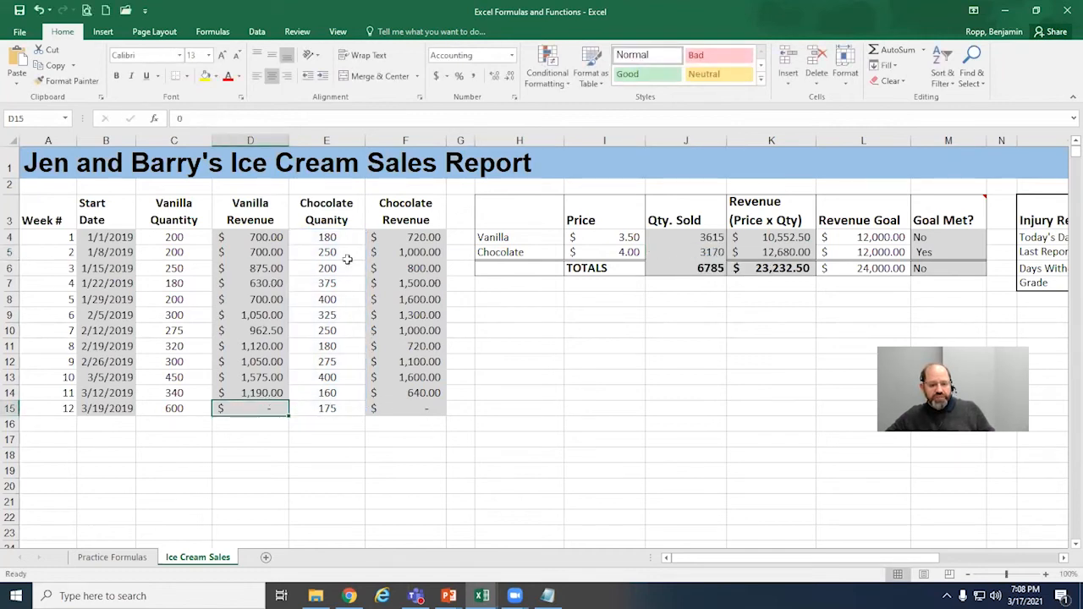
left_click(337, 408)
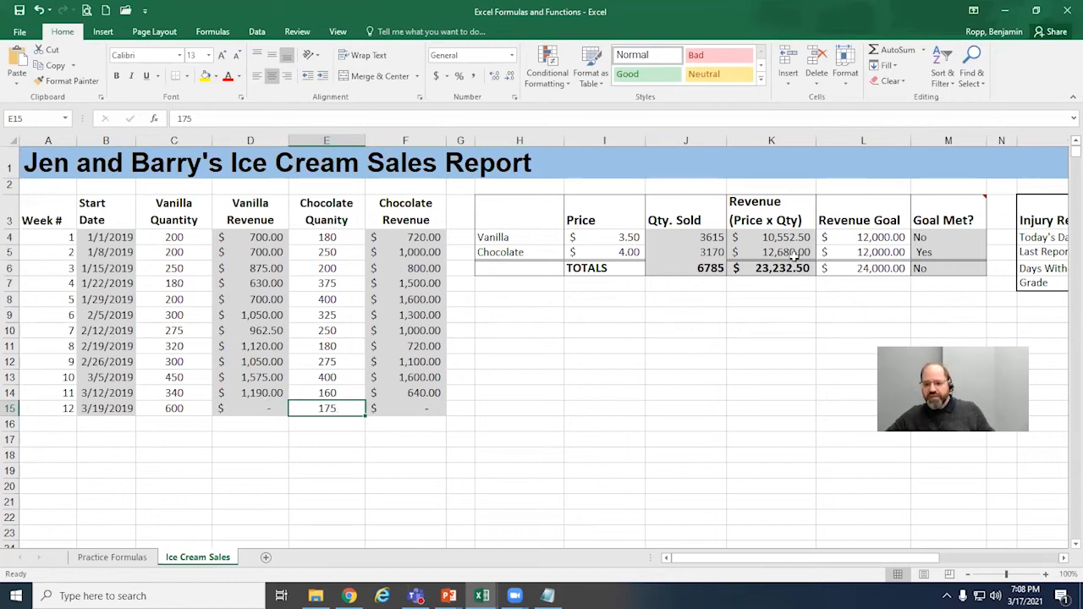
left_click(772, 254)
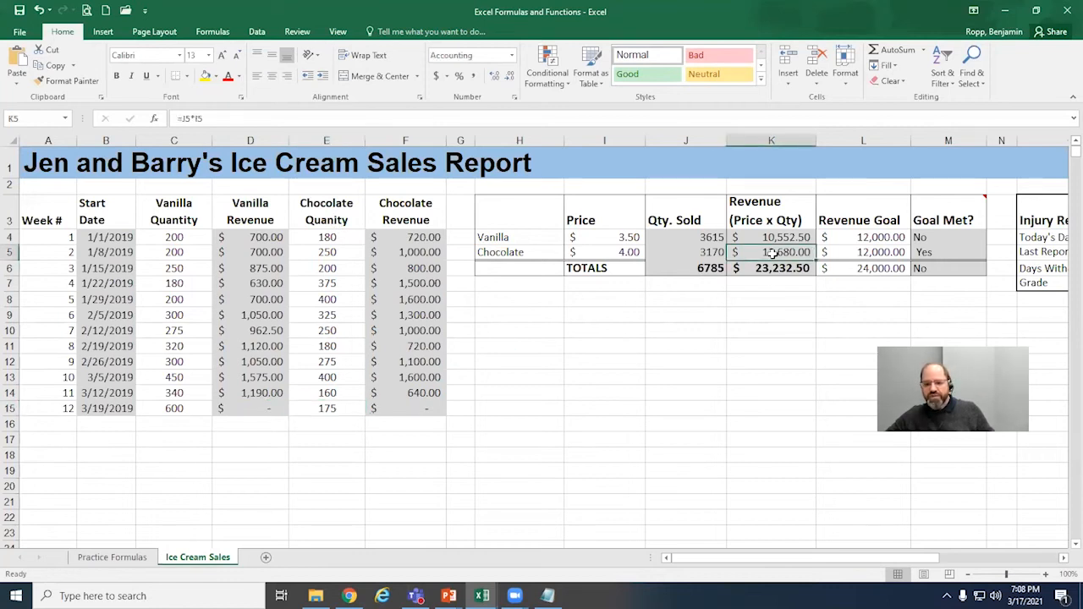
left_click(949, 251)
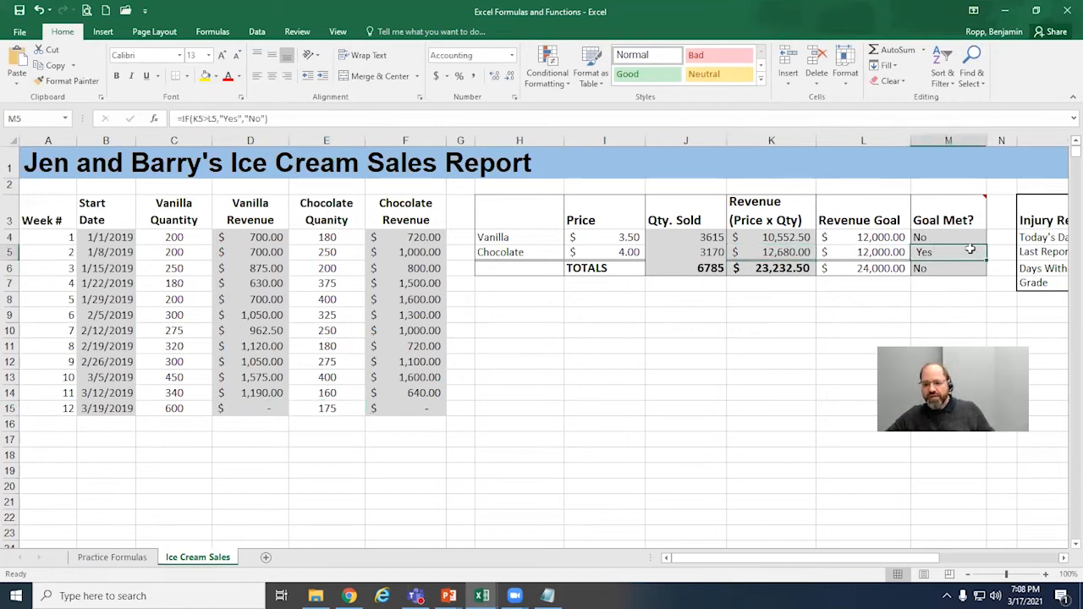
Step: Set the week 12 chocolate quantity in E15 to 0 and check the chocolate Goal Met cell
left_click(345, 411)
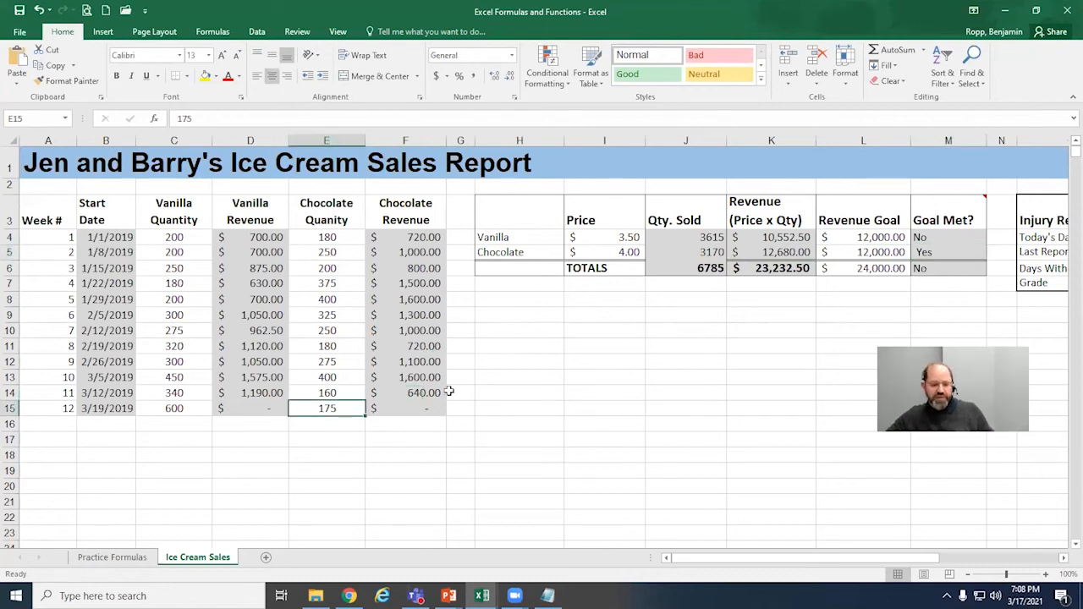
type("0")
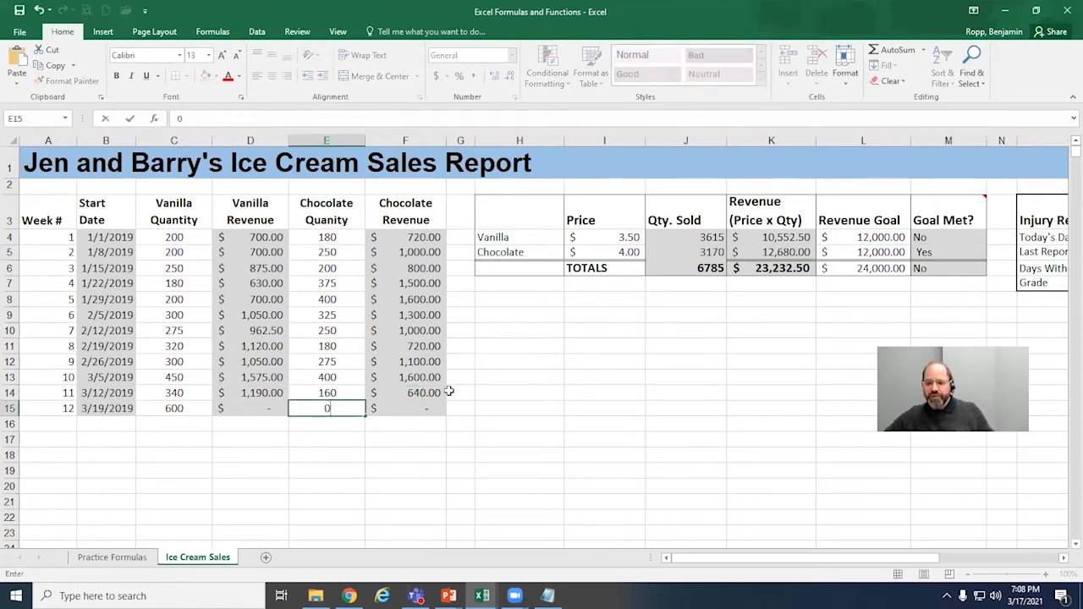
key("Return")
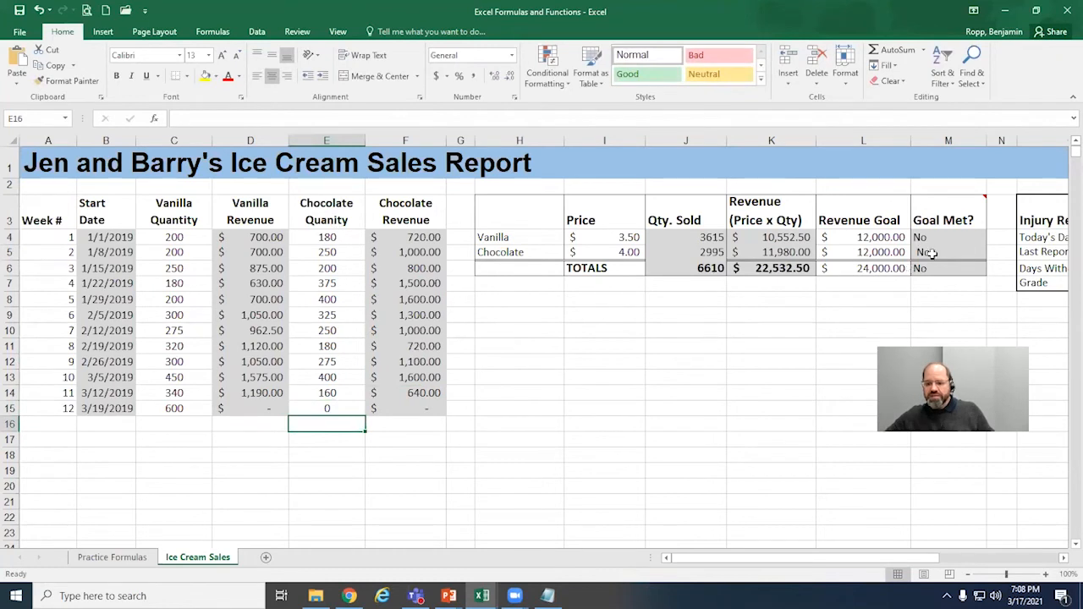
left_click(932, 253)
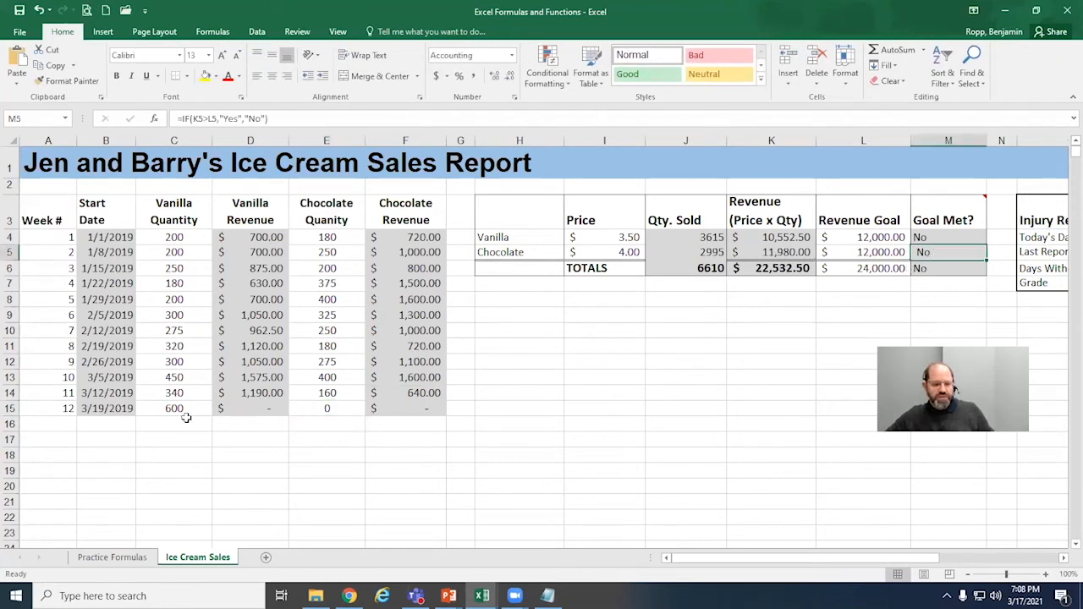
Step: Compare the formulas behind the vanilla quantity sold in J4 and the vanilla and chocolate revenues in K4 and K5
double_click(715, 240)
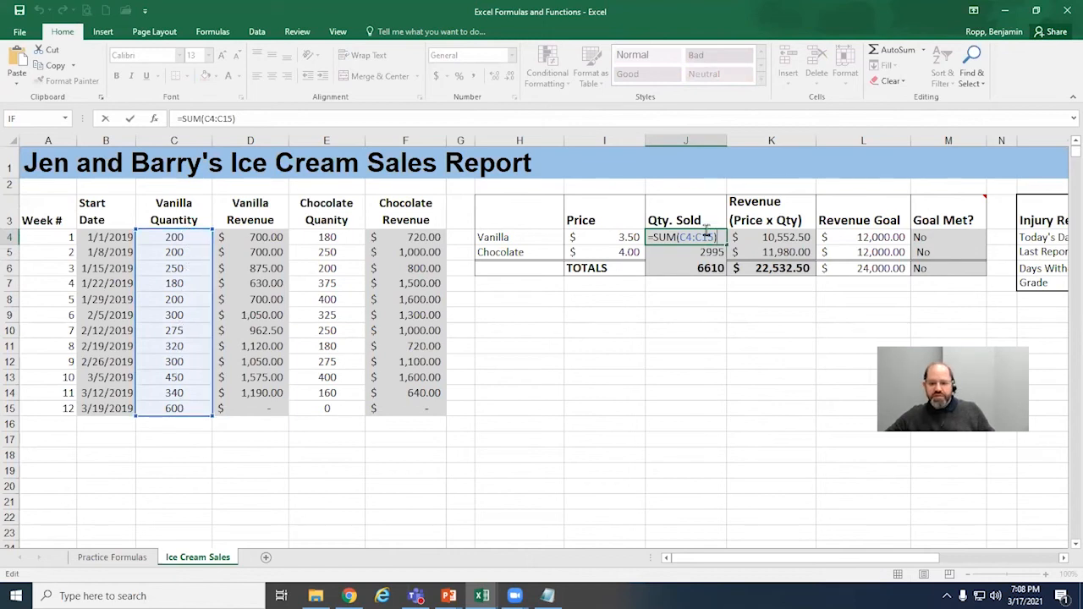
left_click(790, 236)
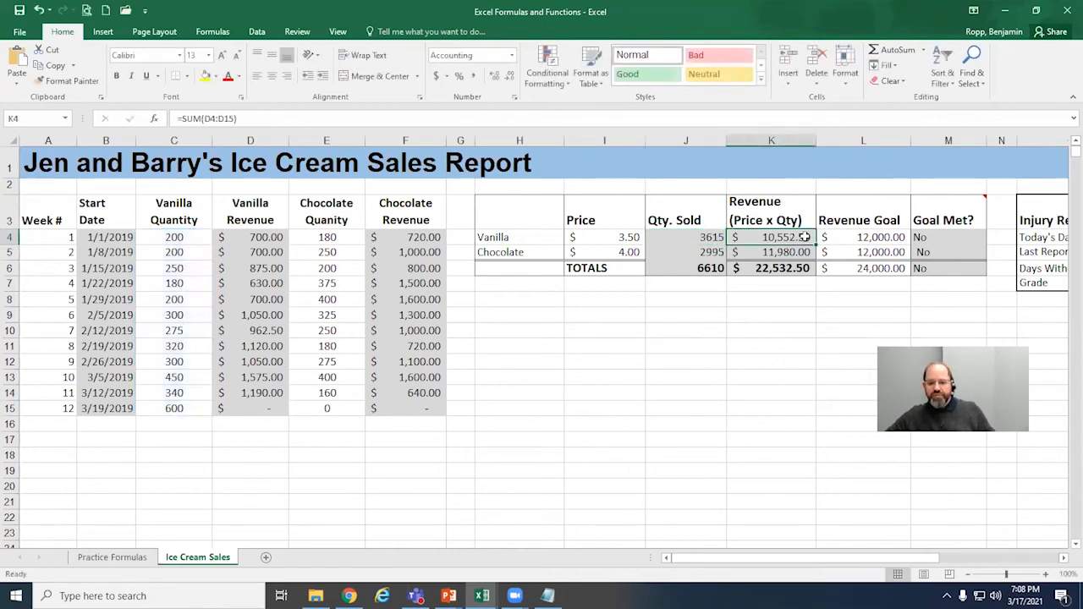
double_click(800, 237)
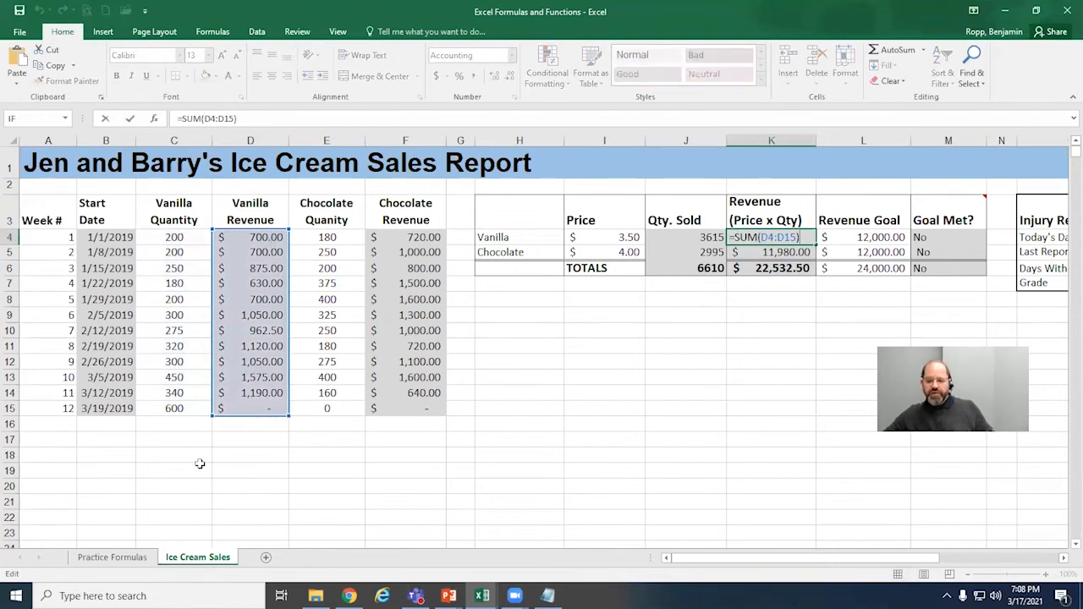
double_click(806, 254)
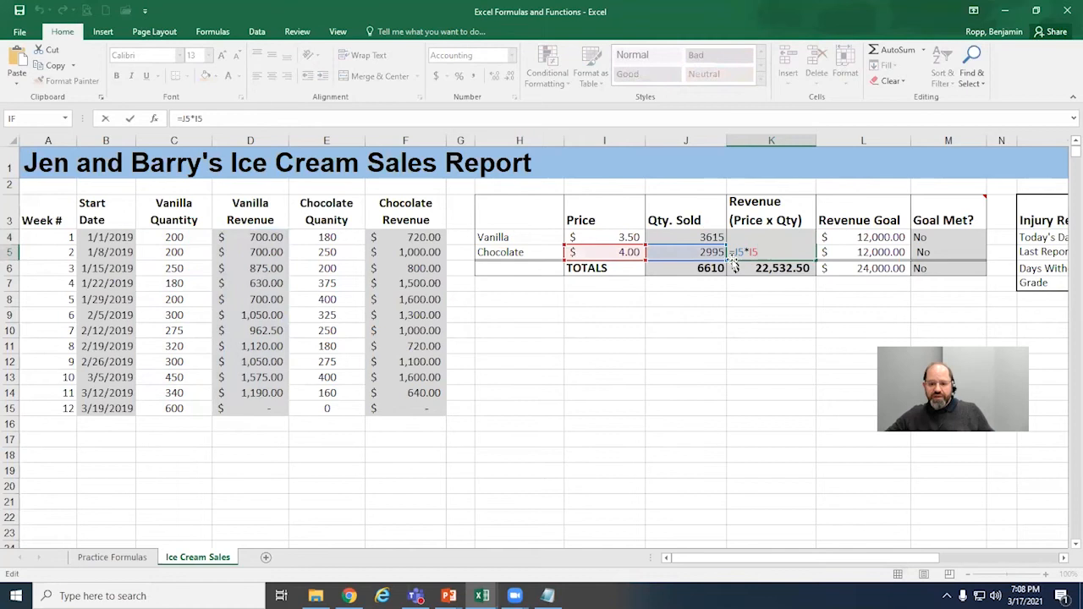
left_click(336, 410)
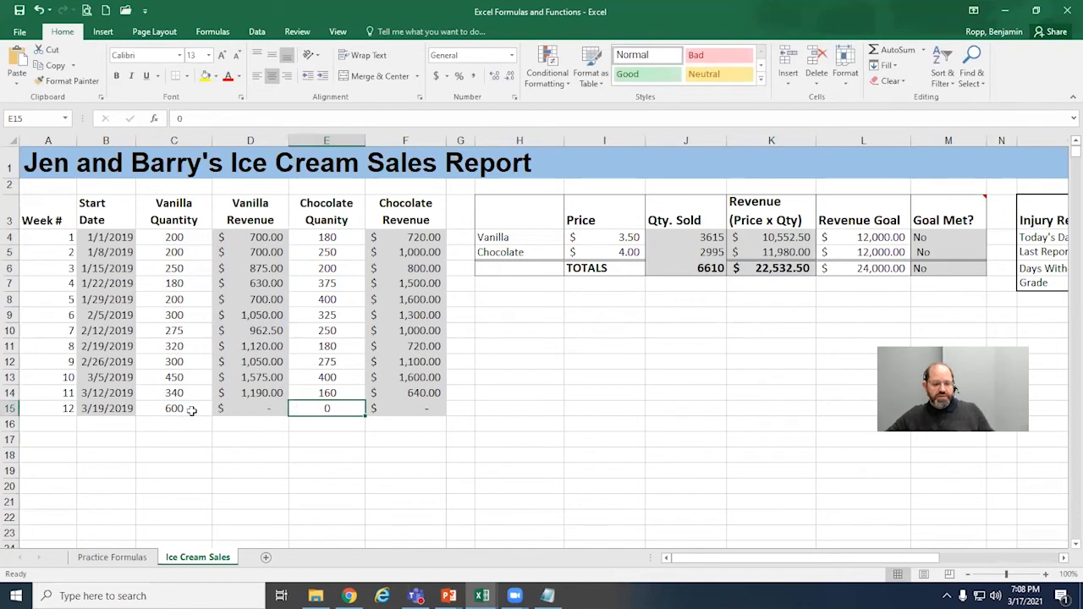
Step: Review the chocolate Goal Met formula in M5 and the week 12 chocolate quantity in E15, leaving both as they are
left_click(760, 286)
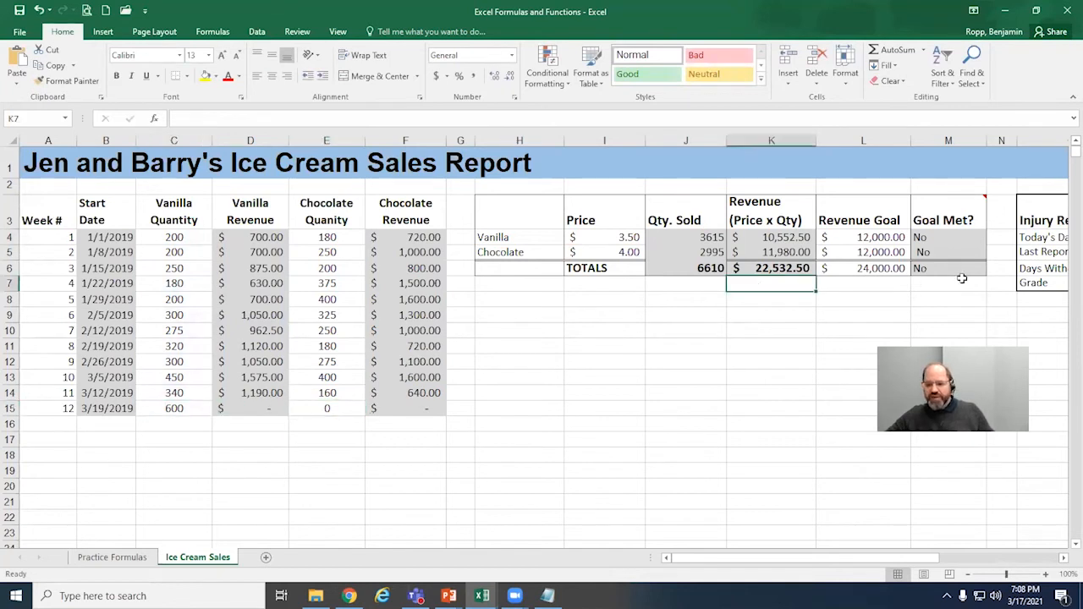
double_click(954, 251)
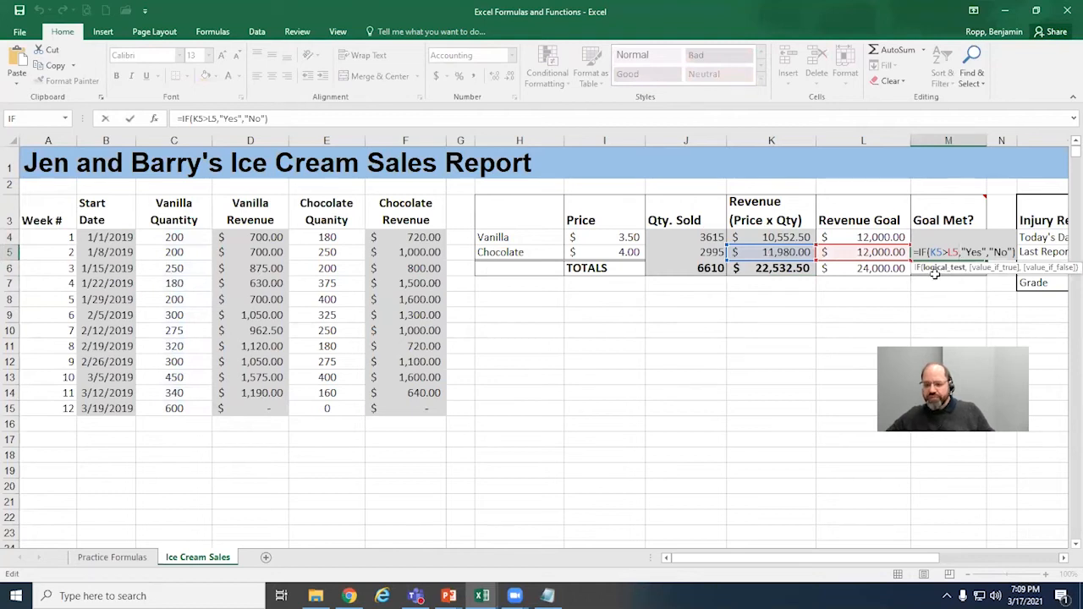
key("Return")
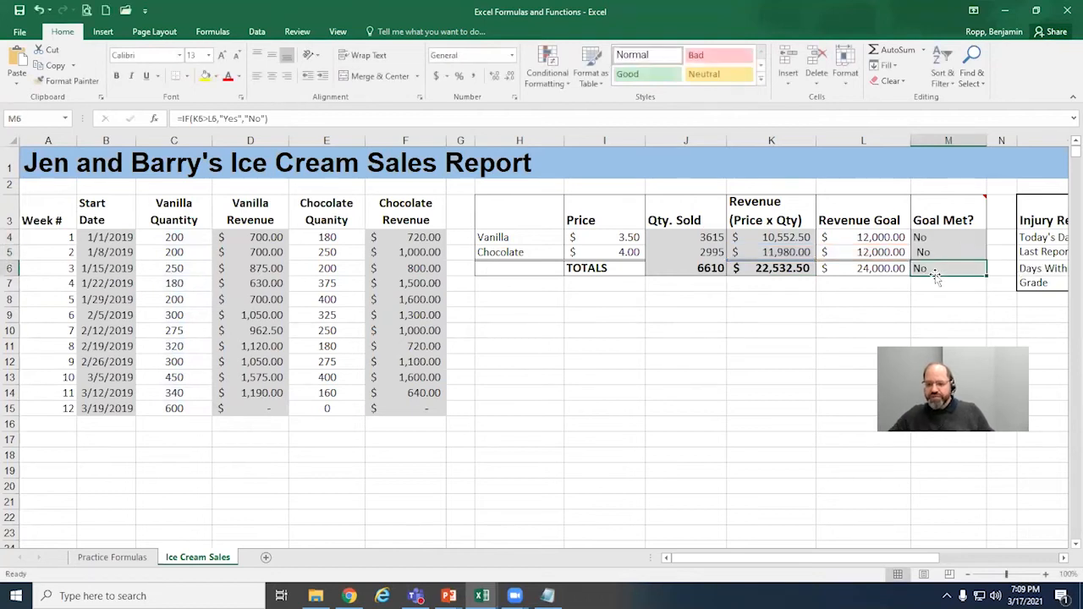
left_click(342, 409)
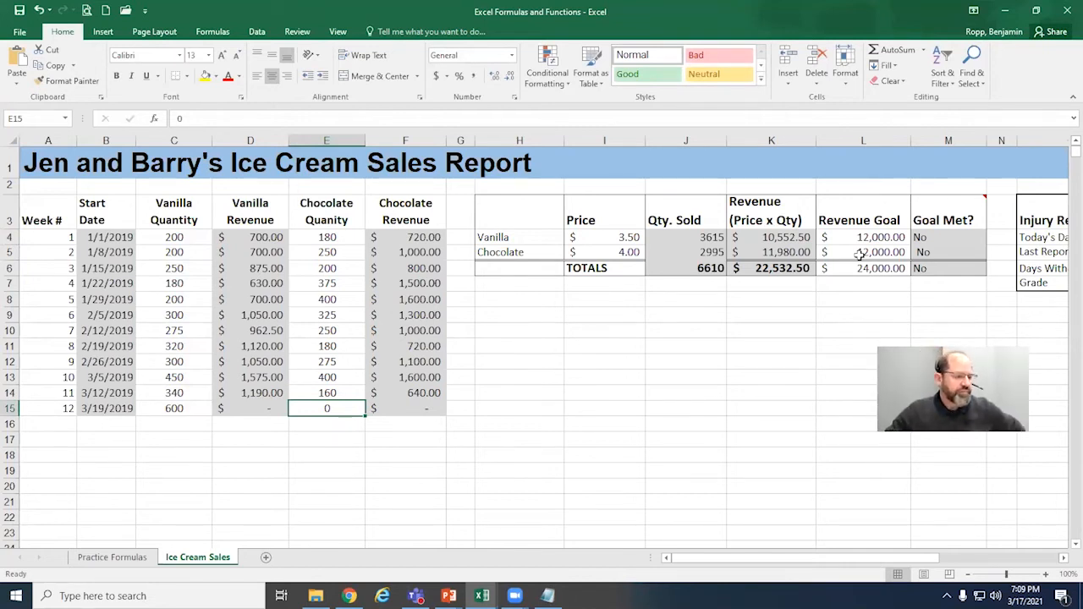
Step: Enter the TODAY function in P4 as Today's Date in the Injury Report and check the resulting cell
left_click(1063, 559)
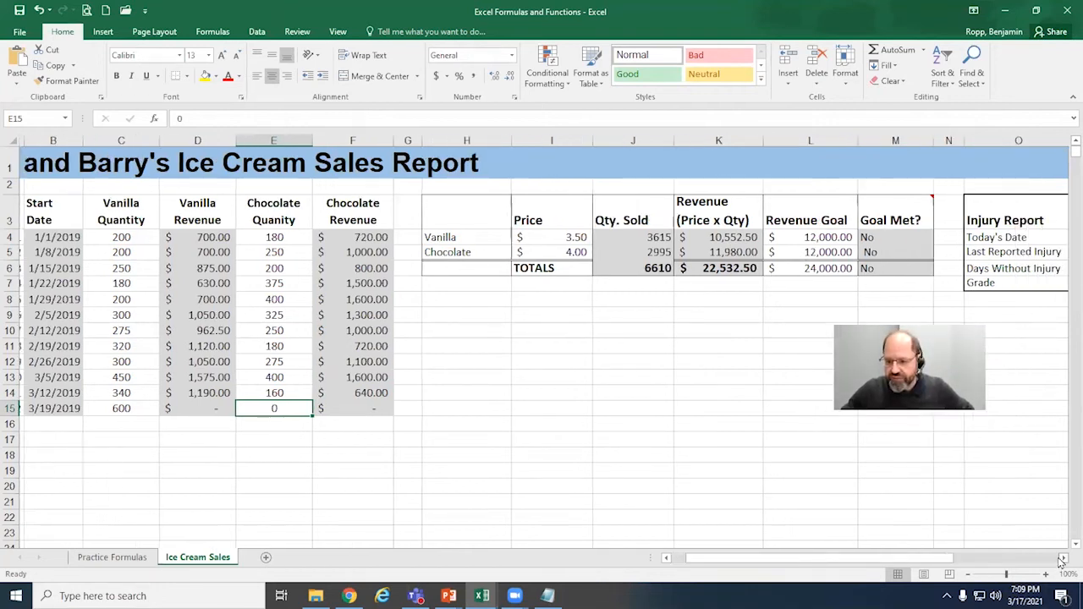
left_click(1063, 559)
left_click(1062, 560)
left_click(1063, 559)
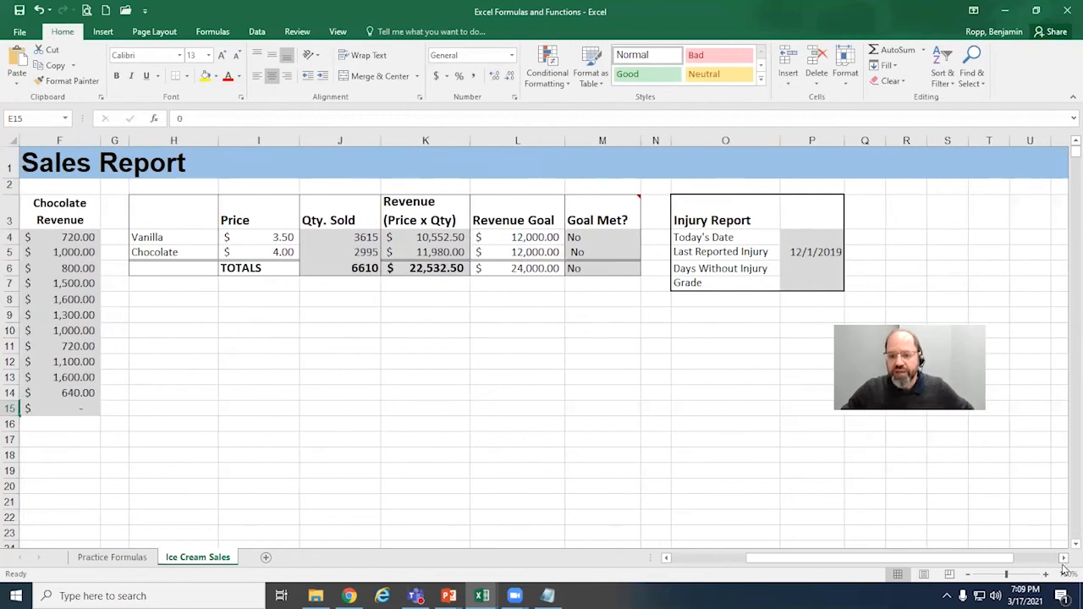
left_click_drag(941, 320, 1026, 309)
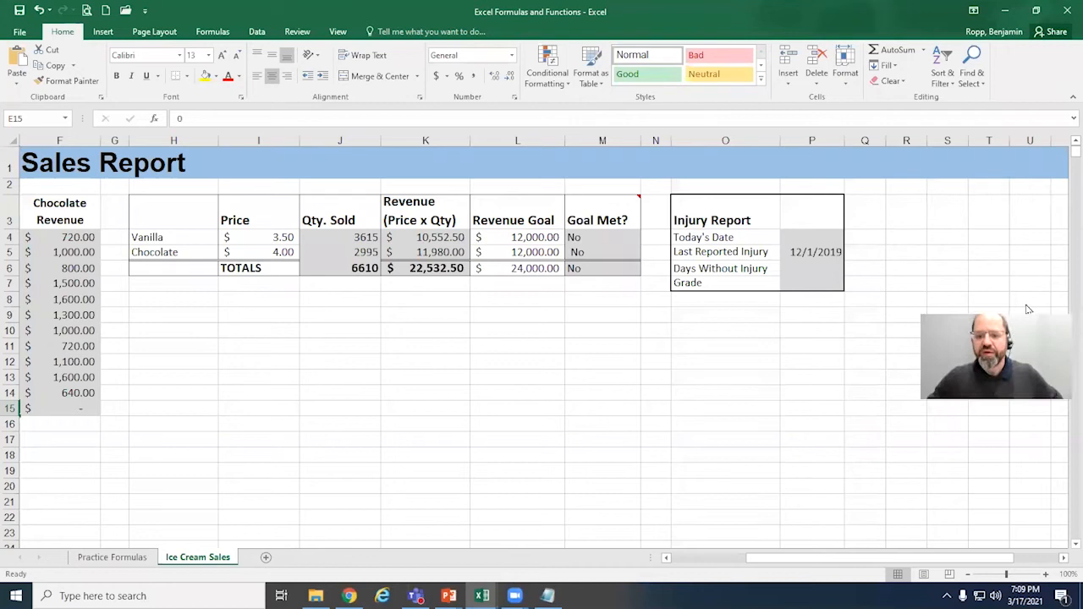
left_click(811, 235)
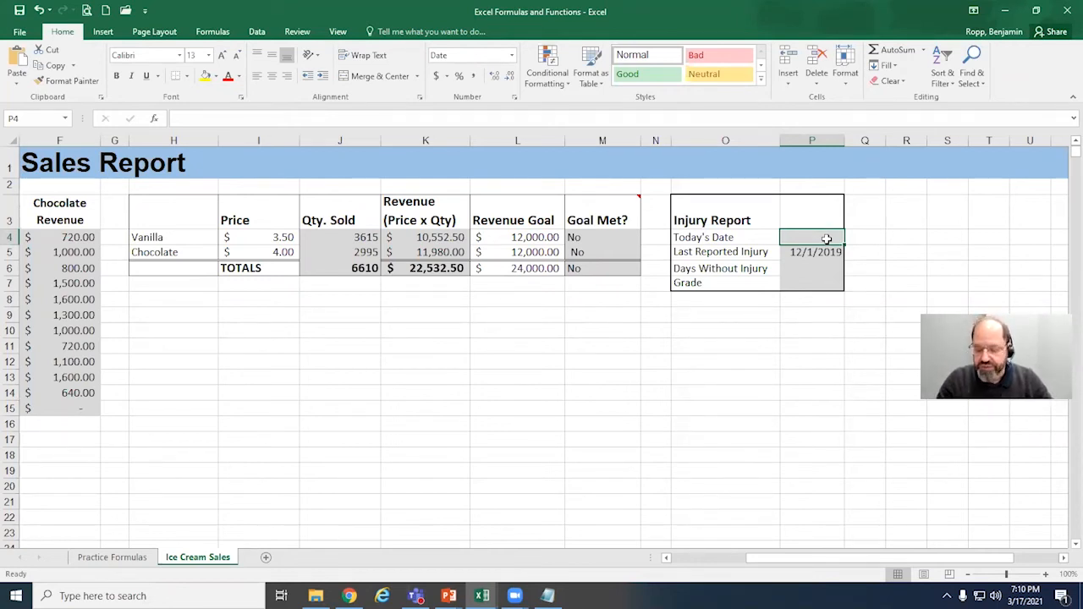
type("=")
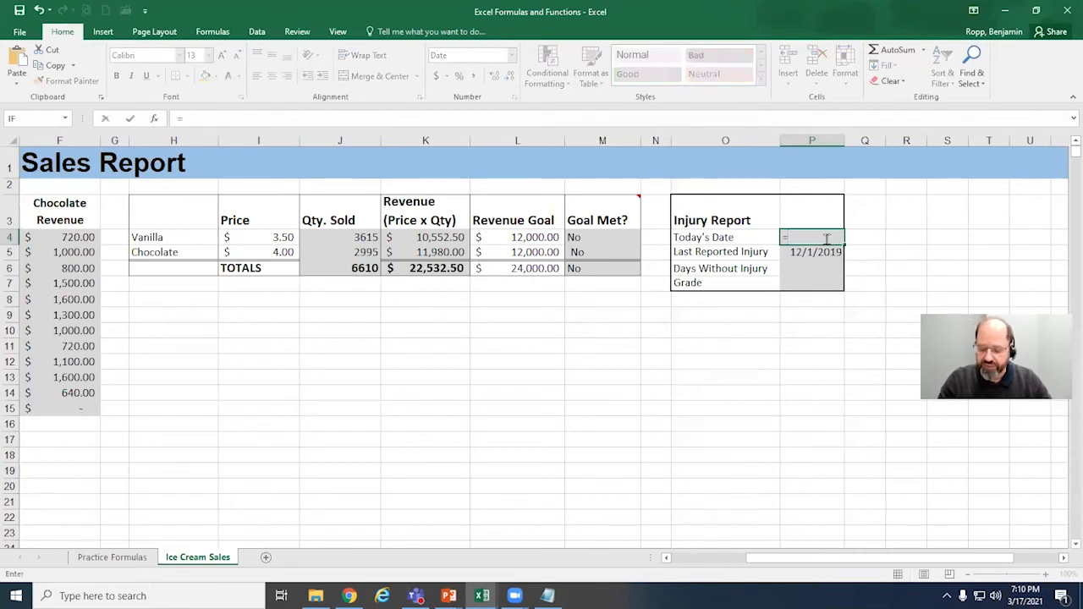
type("today")
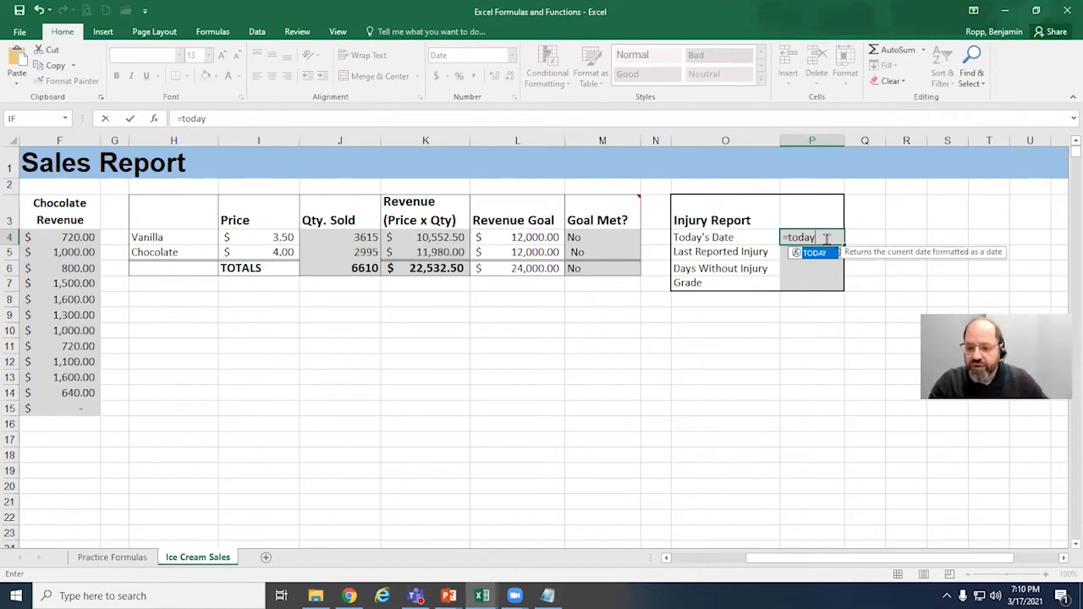
type("()")
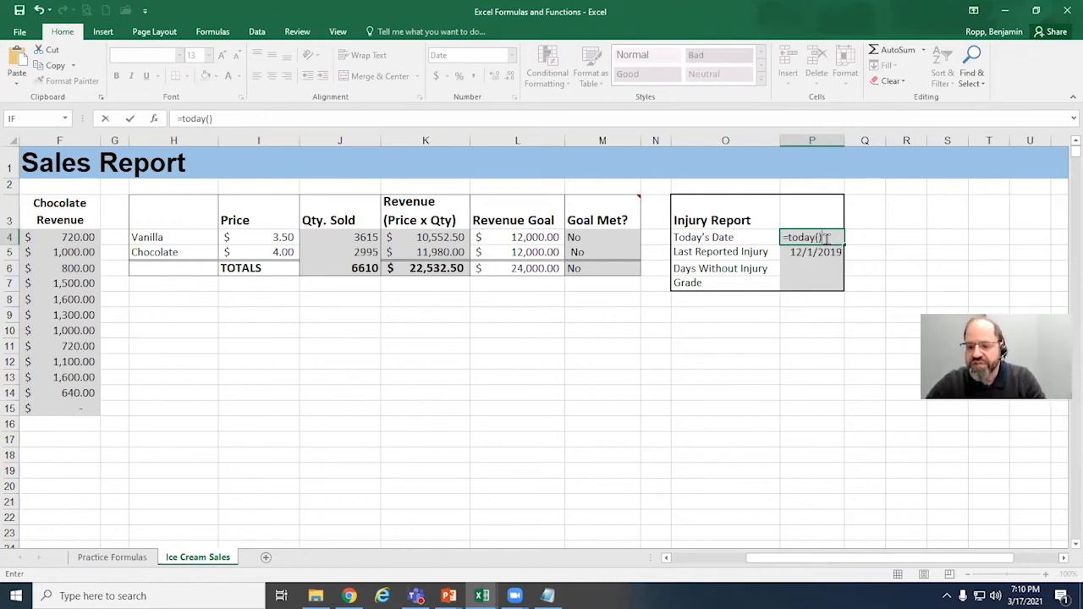
key("Return")
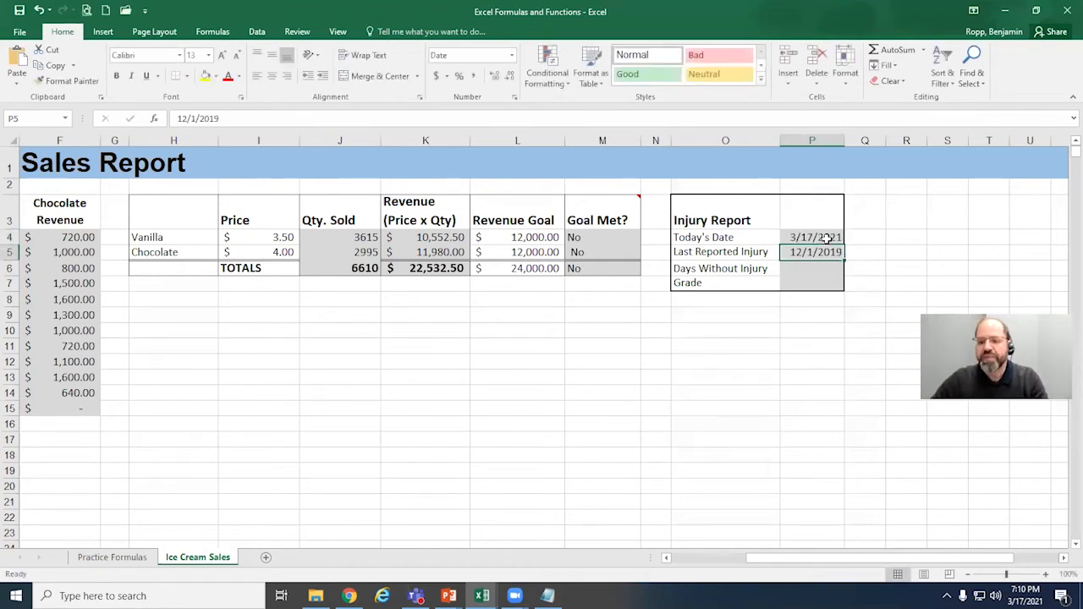
left_click(823, 238)
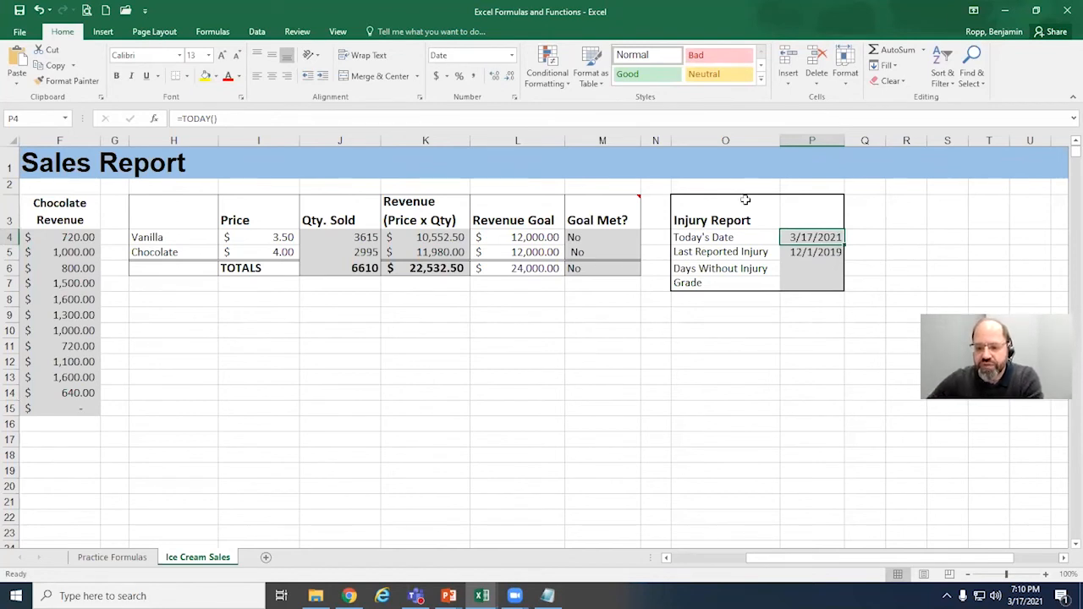
Step: Calculate Days Without Injury in P6 by subtracting the last reported injury date from today's date with =P4-P5
left_click(833, 267)
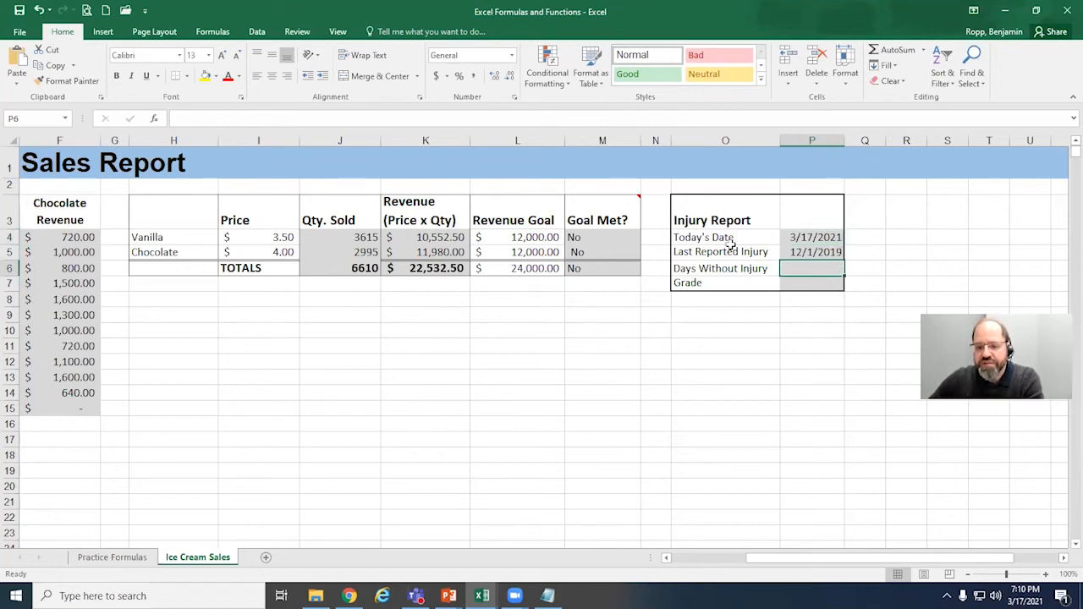
left_click(830, 237)
left_click(744, 252)
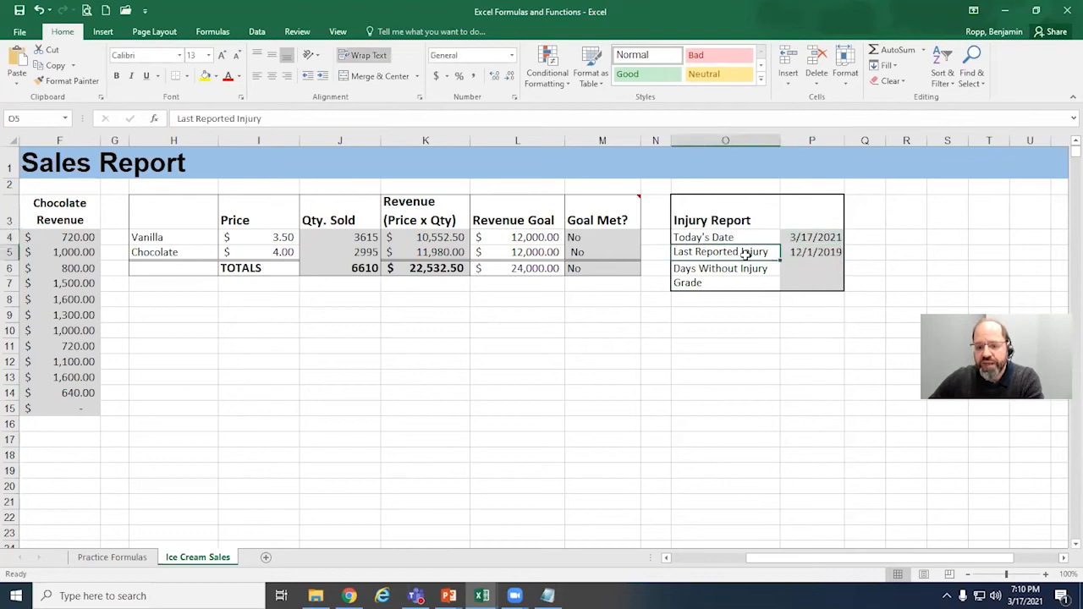
left_click(840, 254)
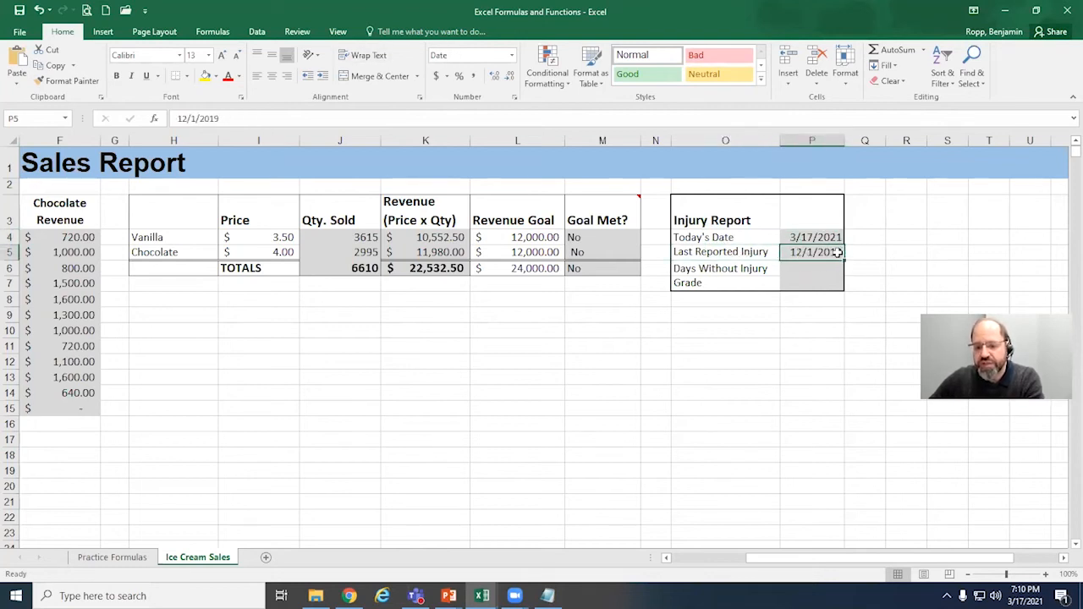
left_click(834, 269)
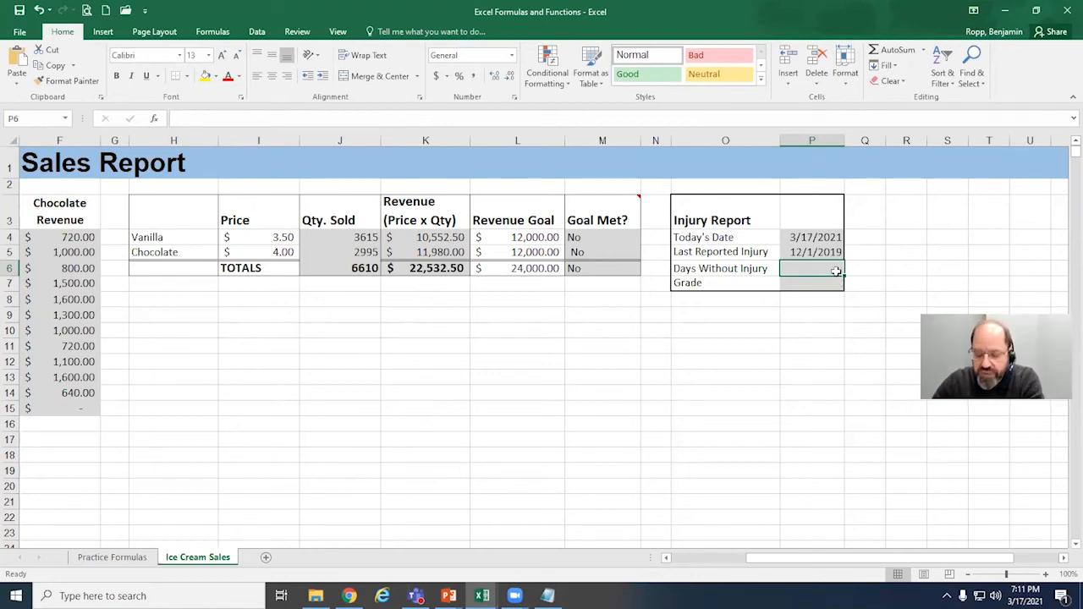
type("=")
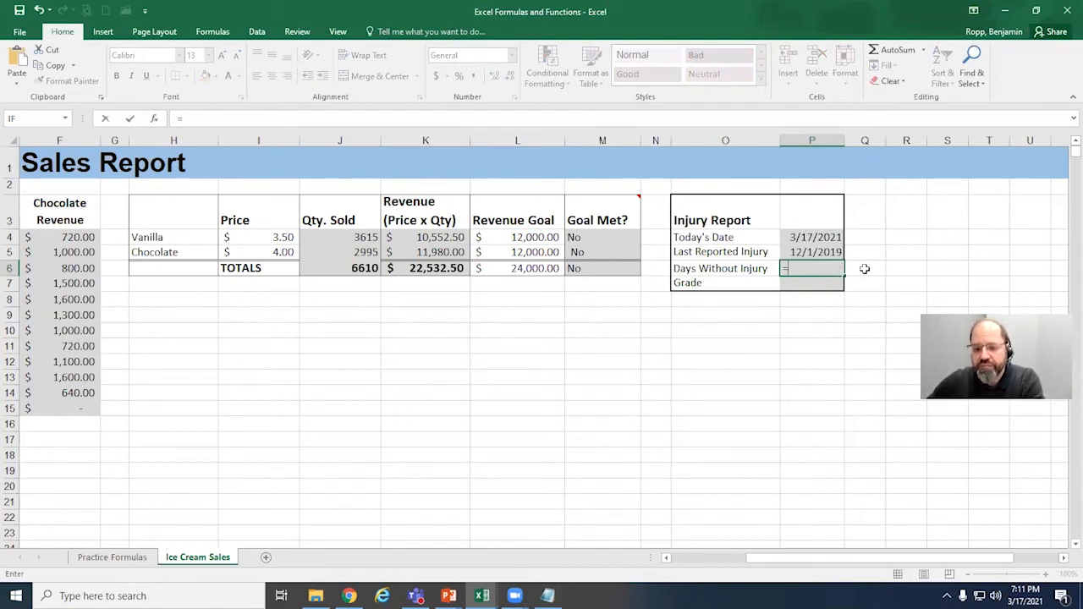
left_click(836, 239)
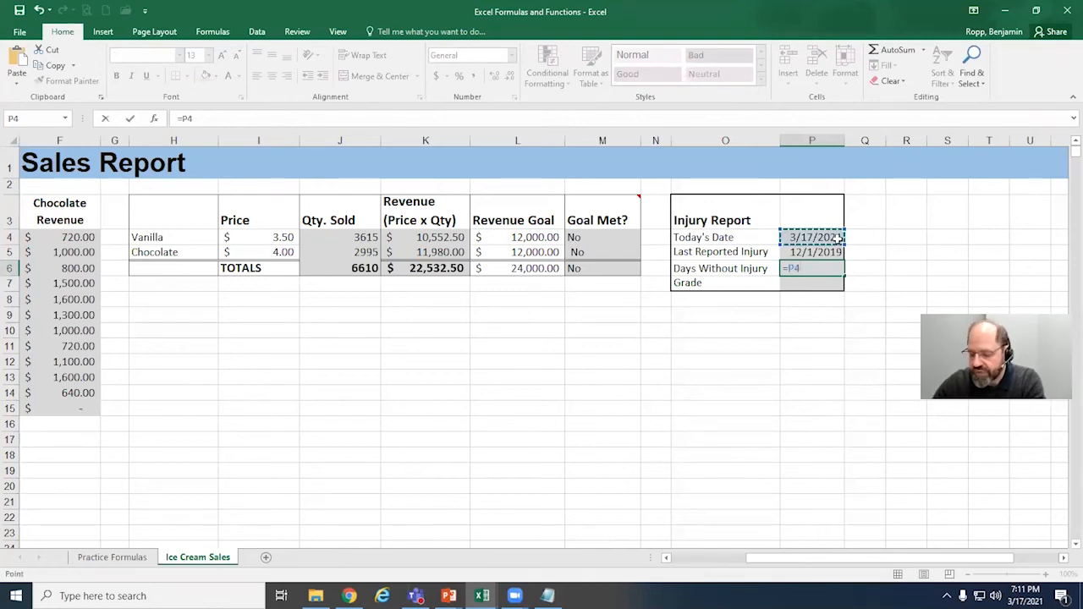
type("-")
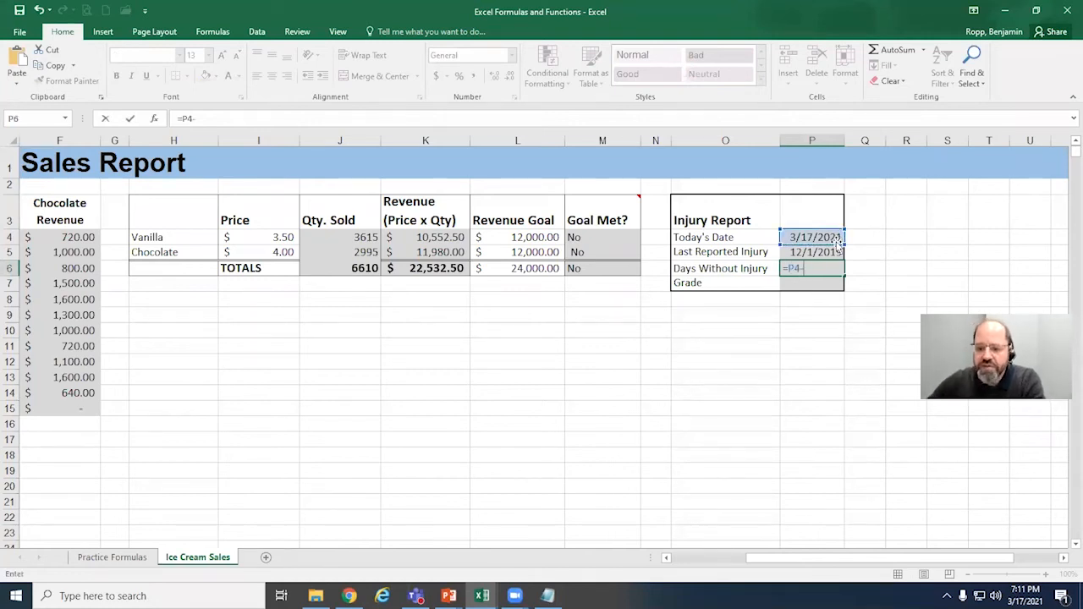
left_click(836, 252)
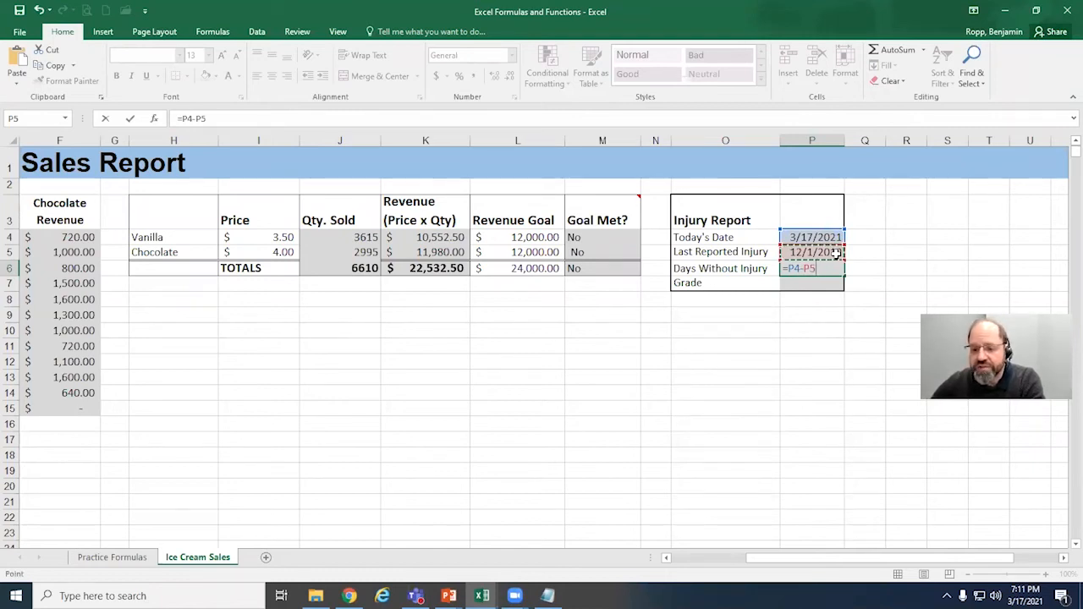
key("Return")
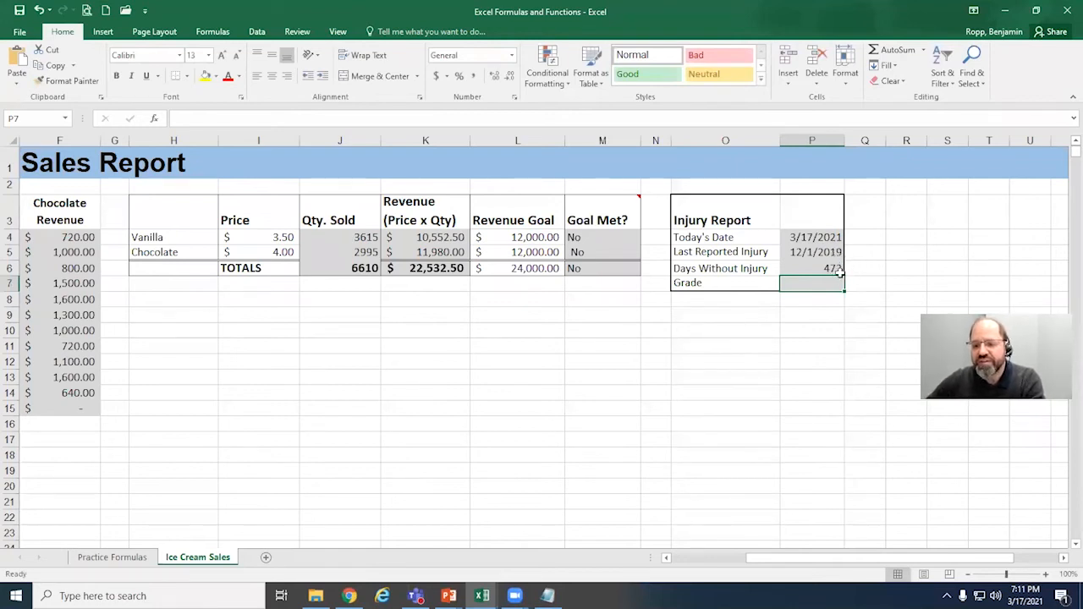
Step: Change the Last Reported Injury date in P5 to 12/1/2020
left_click(811, 252)
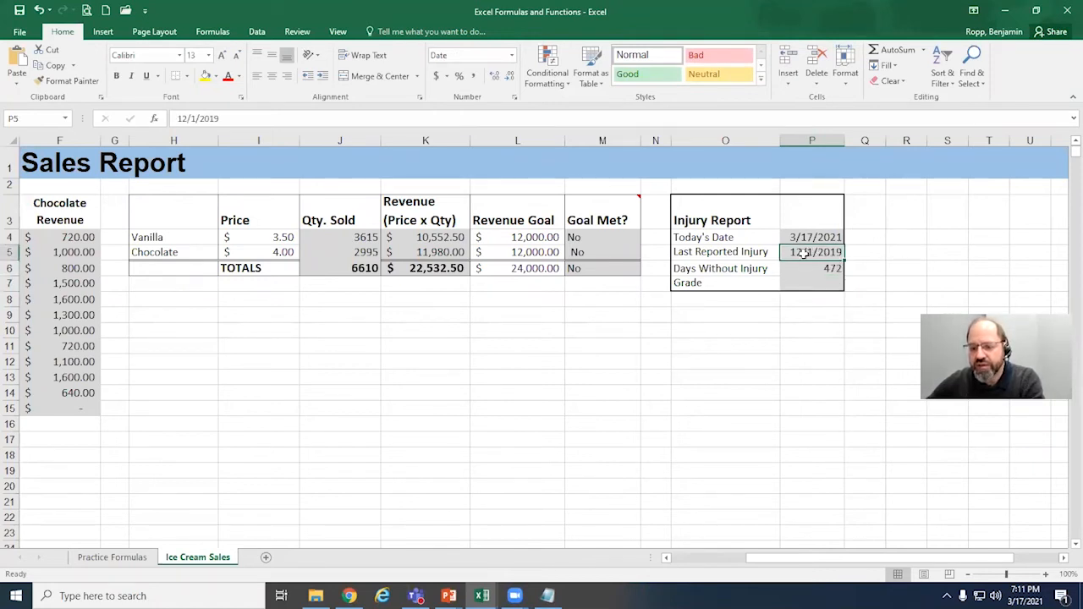
double_click(831, 251)
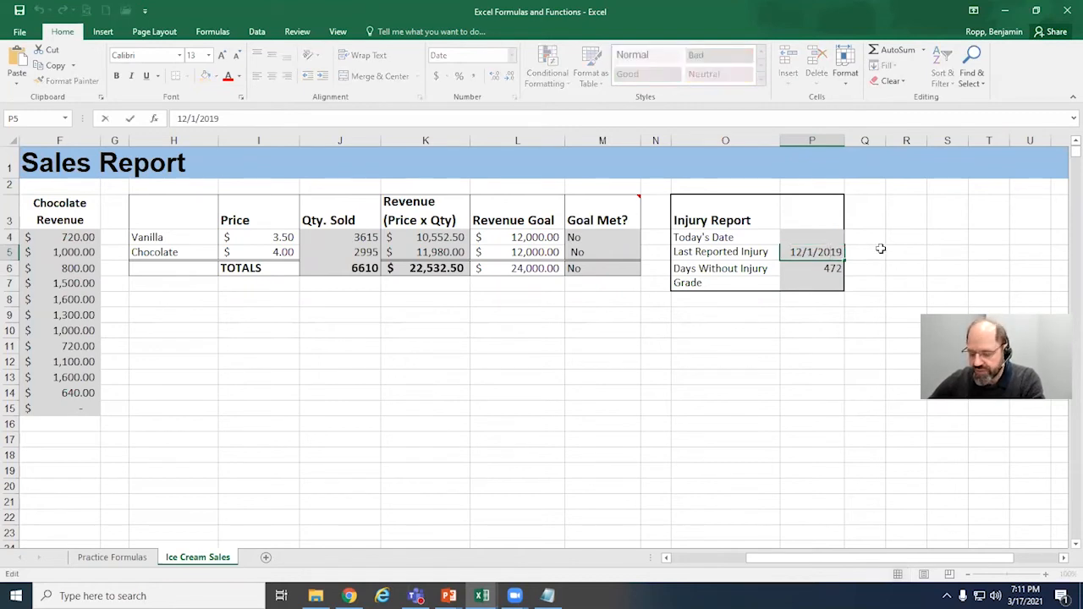
key("Delete")
key("Delete")
type("20")
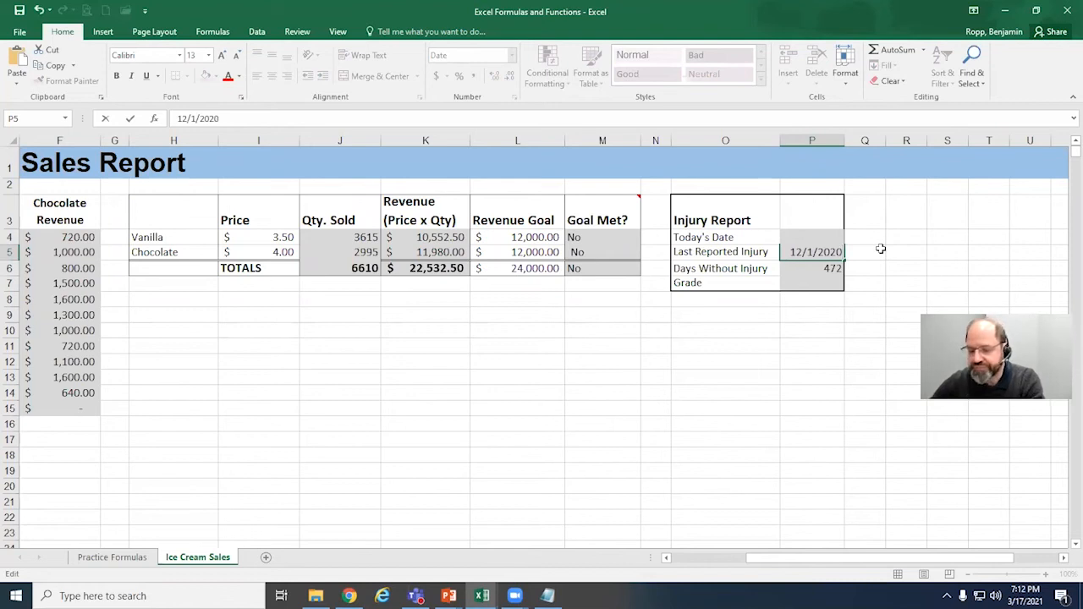
key("Return")
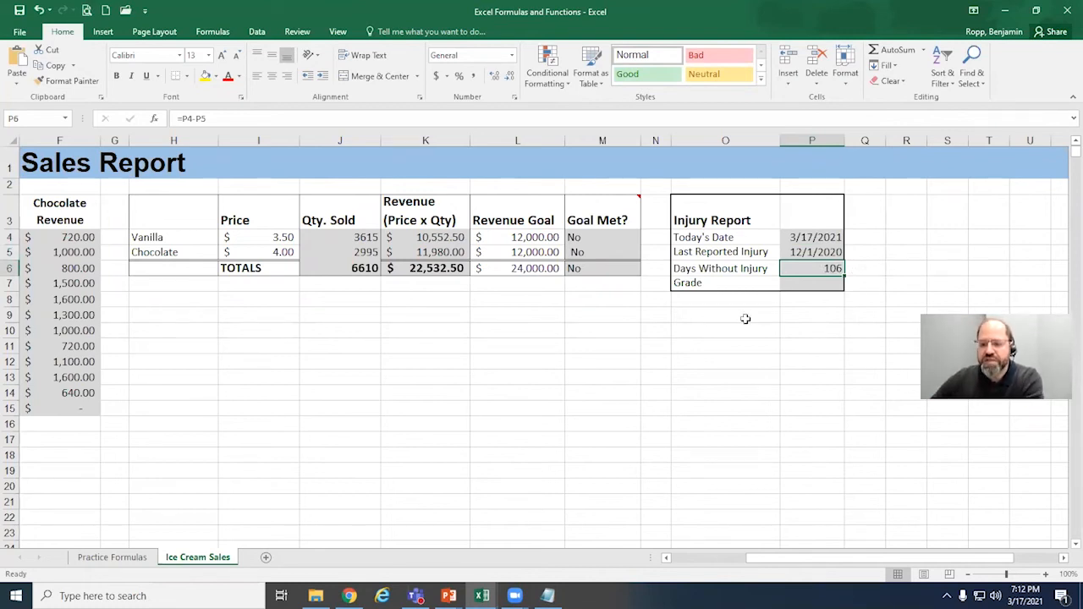
Step: Enter the Grade formula =IF(P6>60,"Good job!","Not good") in P7 of the Injury Report
left_click(827, 285)
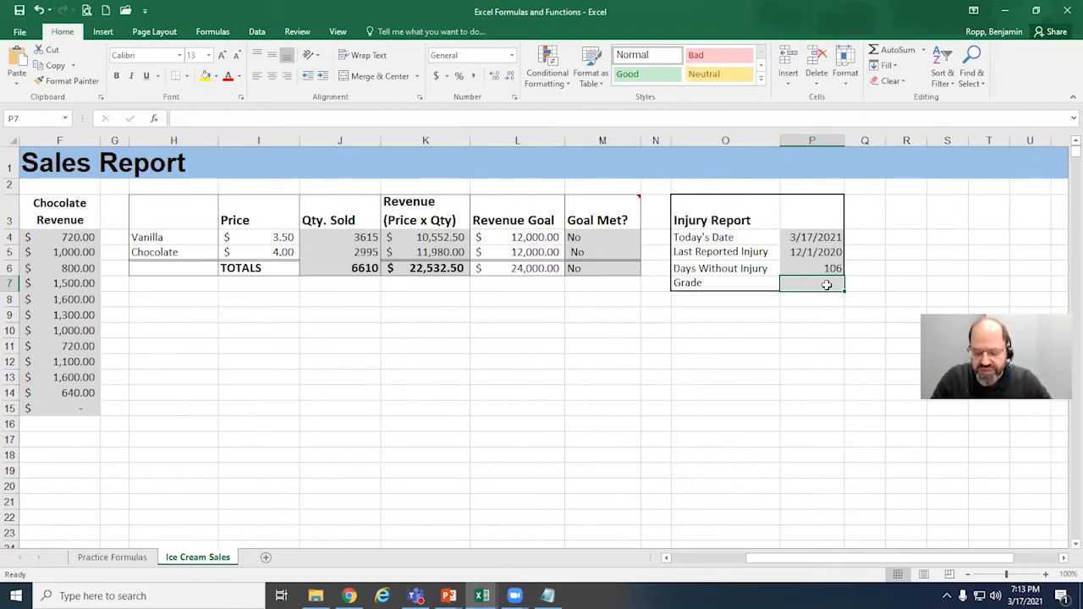
type("=")
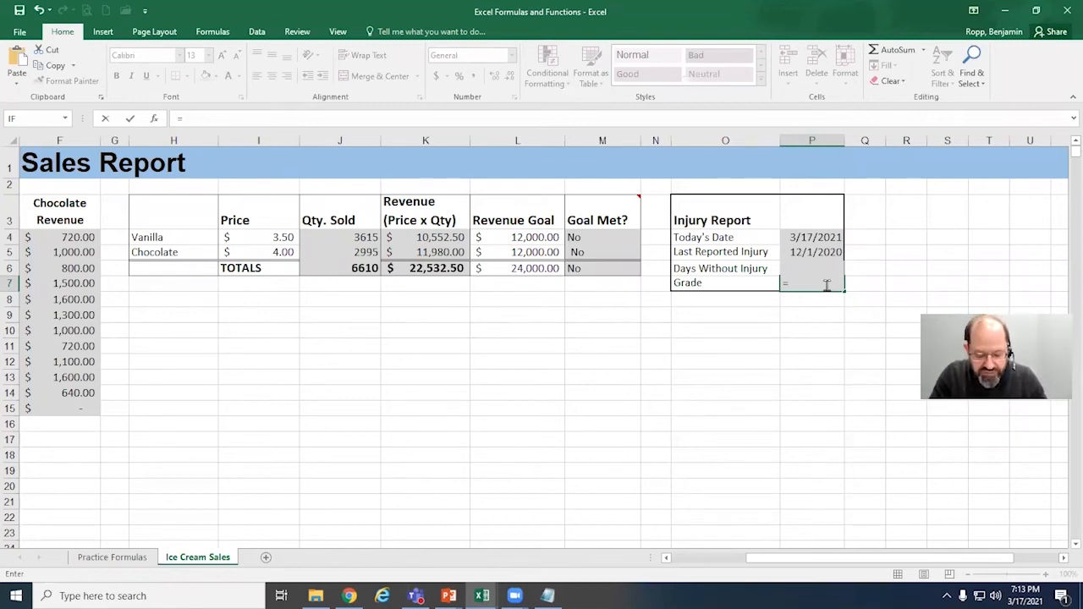
type("IF")
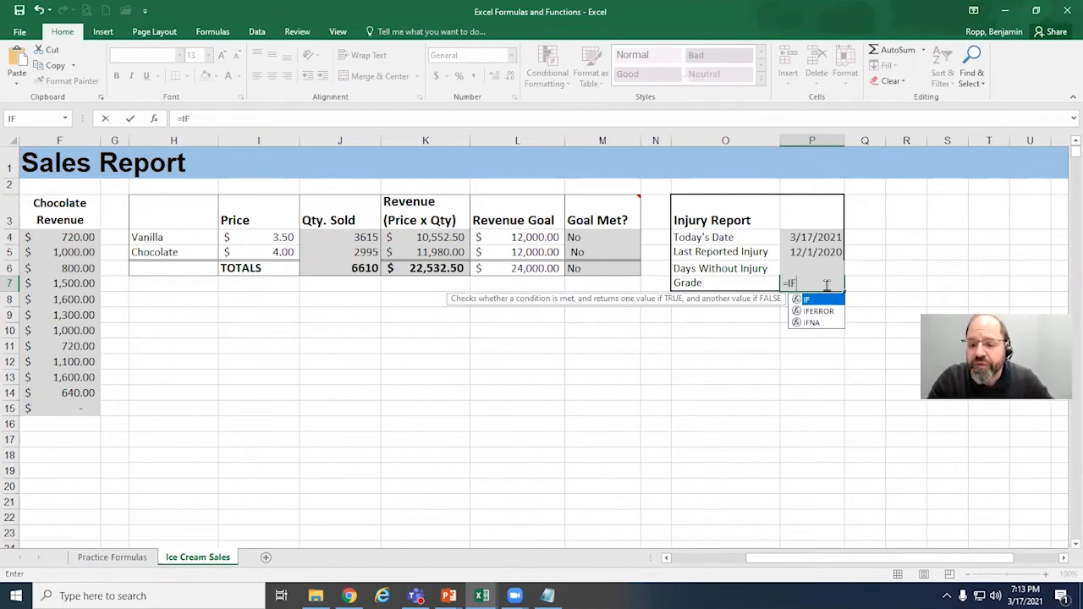
type("(")
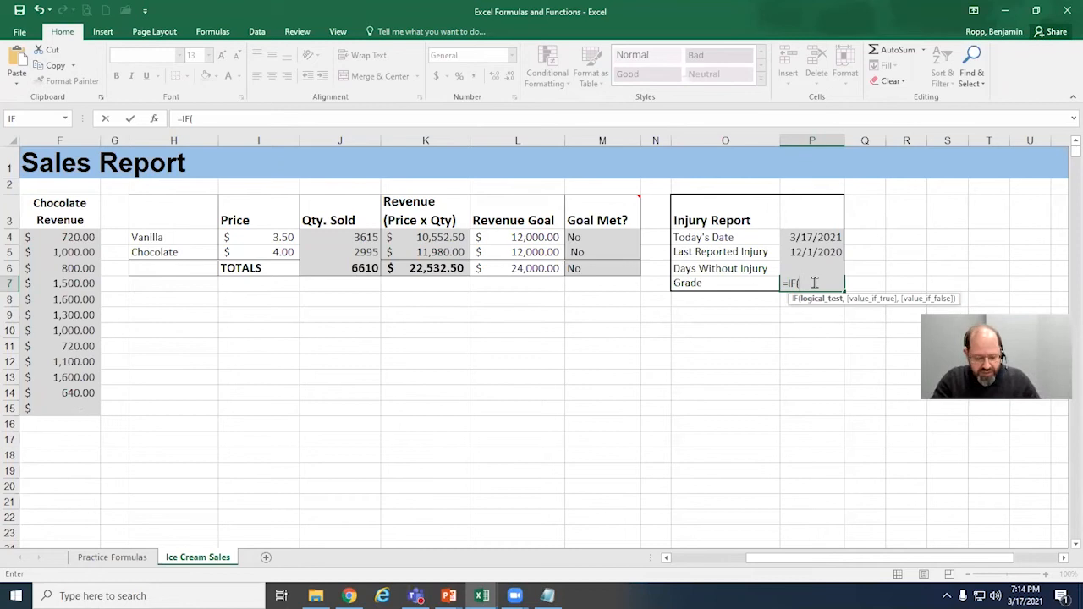
type("P6")
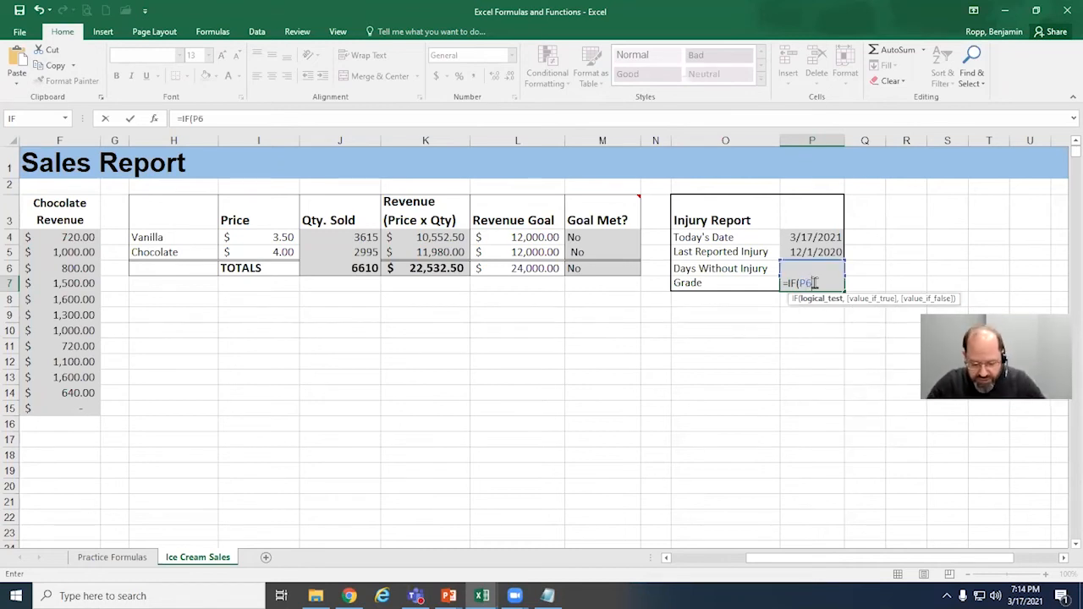
type(">")
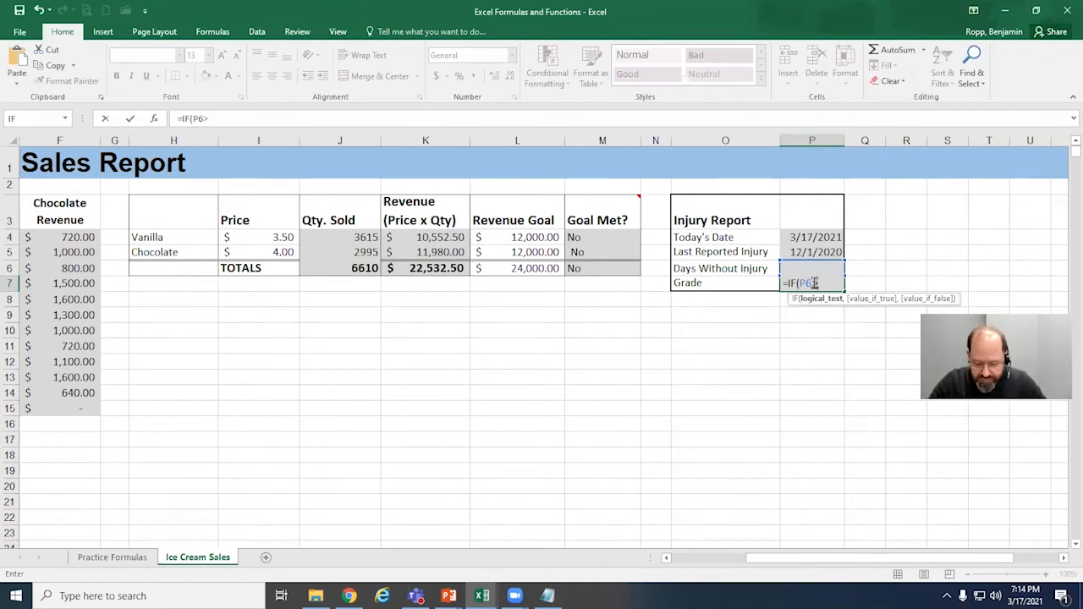
type("60")
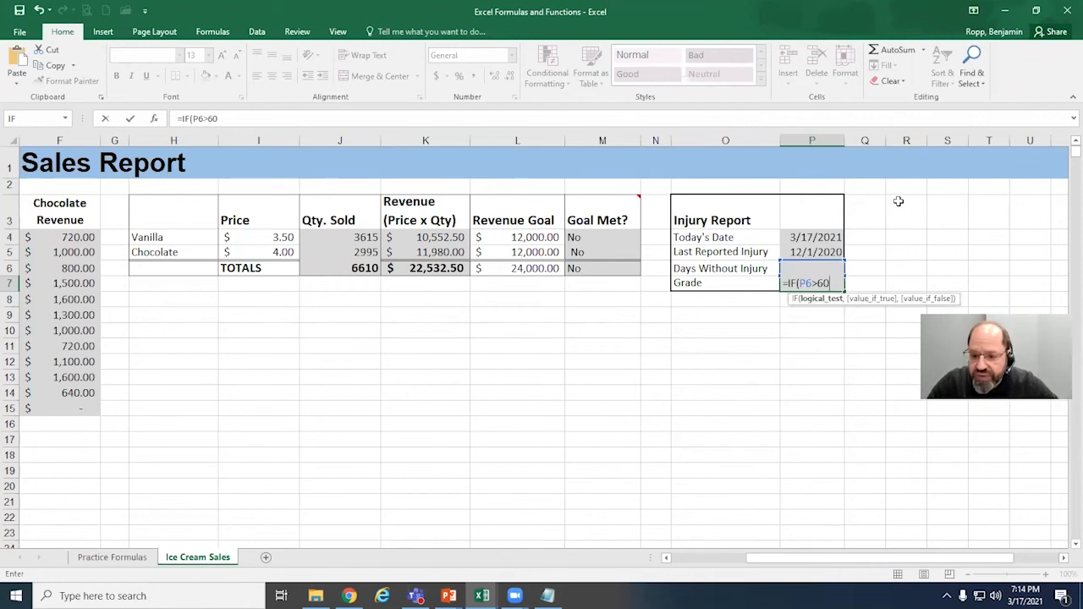
type(",")
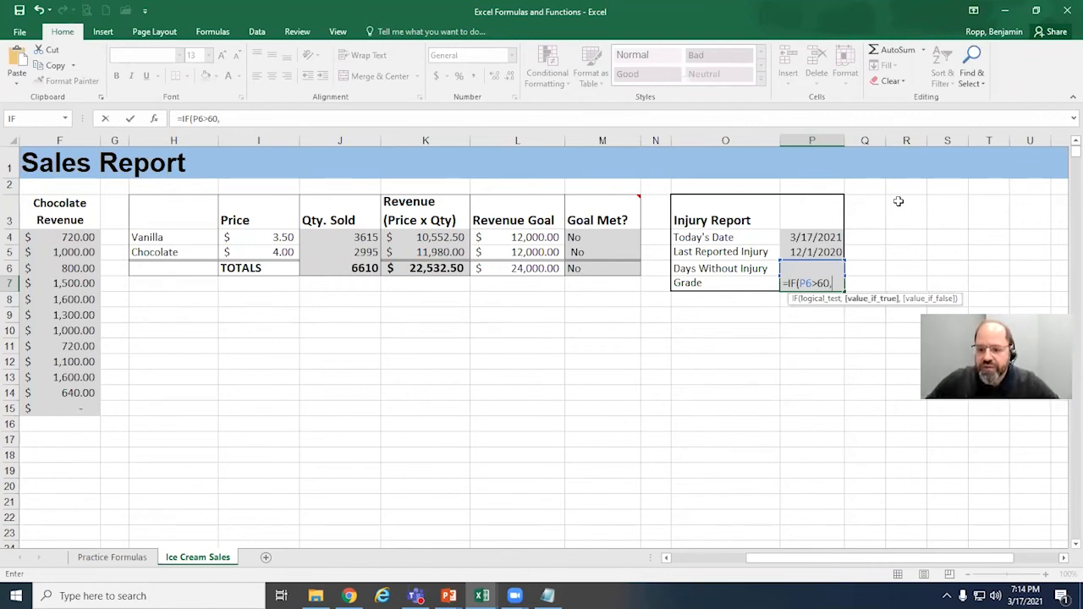
type("\"")
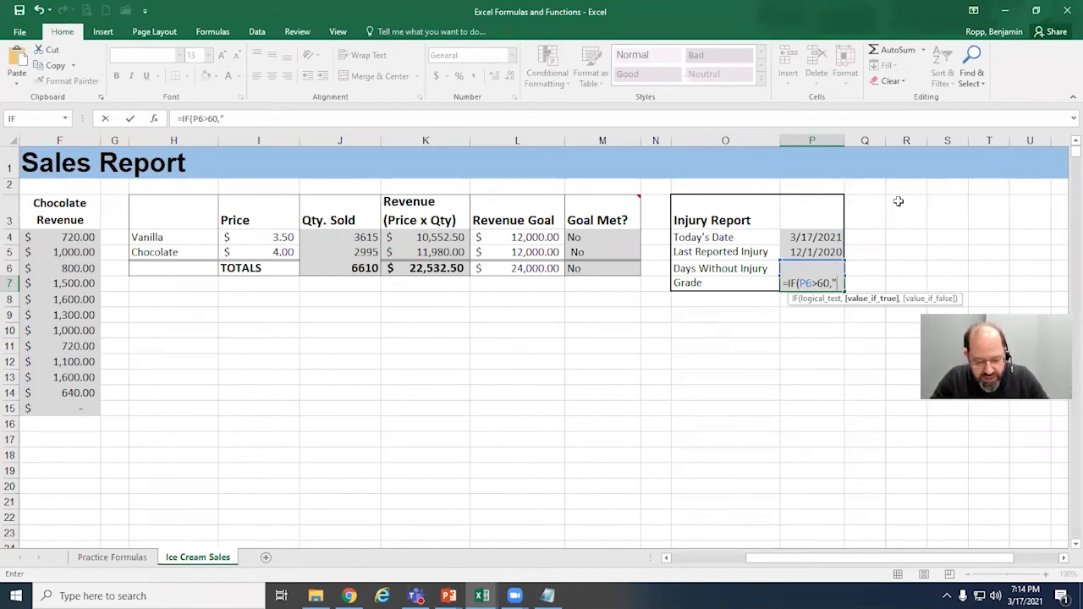
type("Good job!")
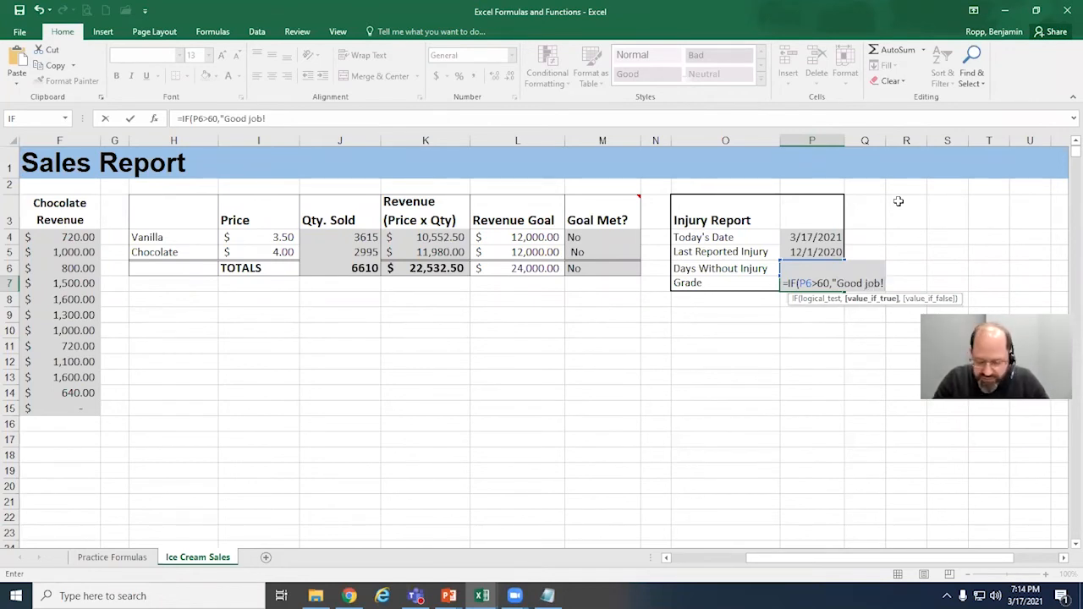
type("\"")
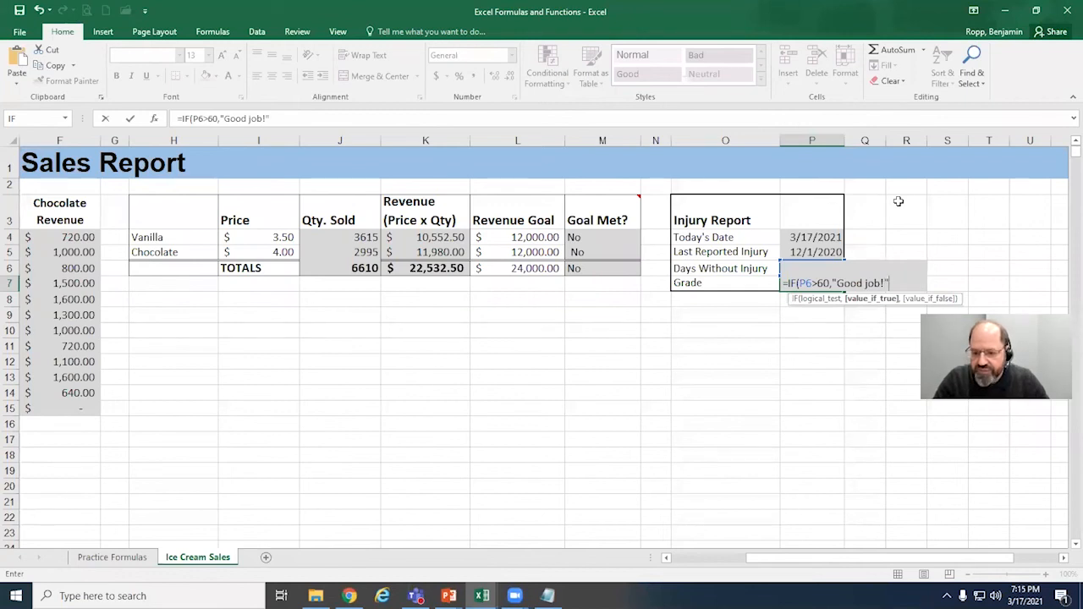
type(",")
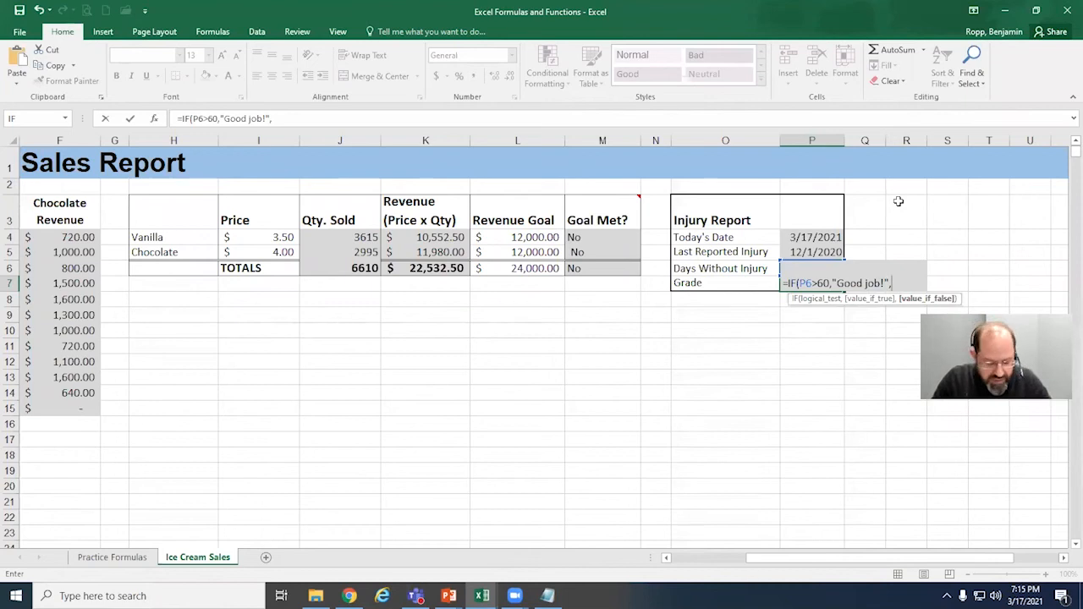
type("\"")
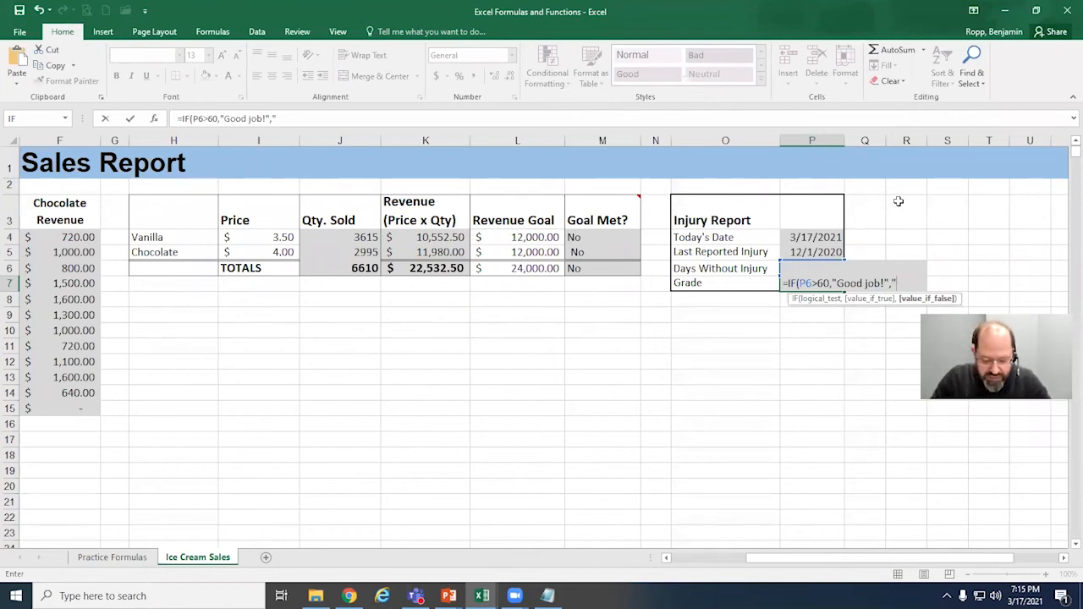
type("N")
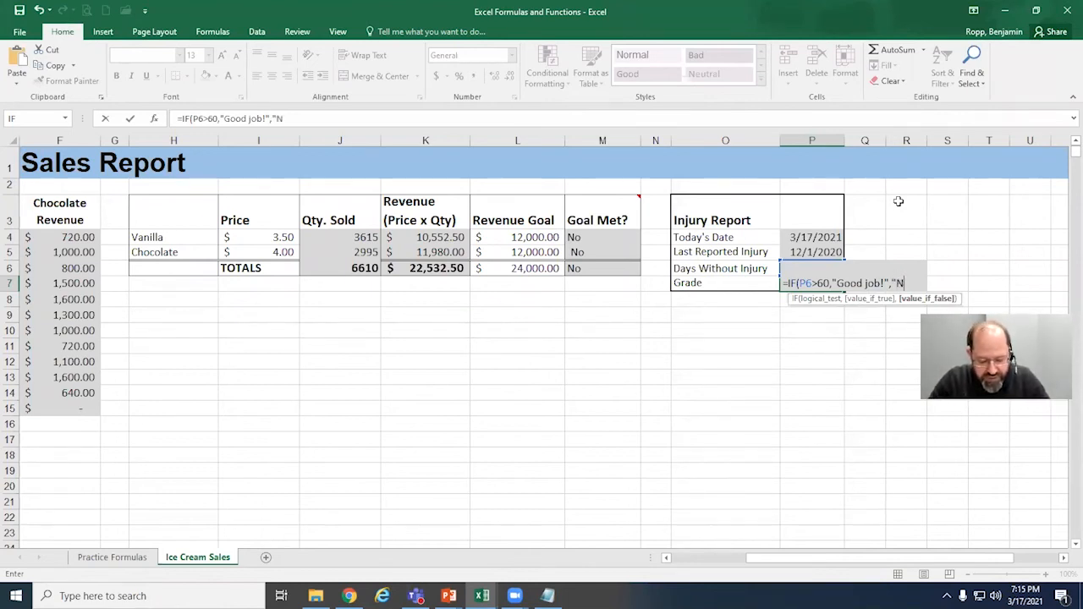
type("ot good\"")
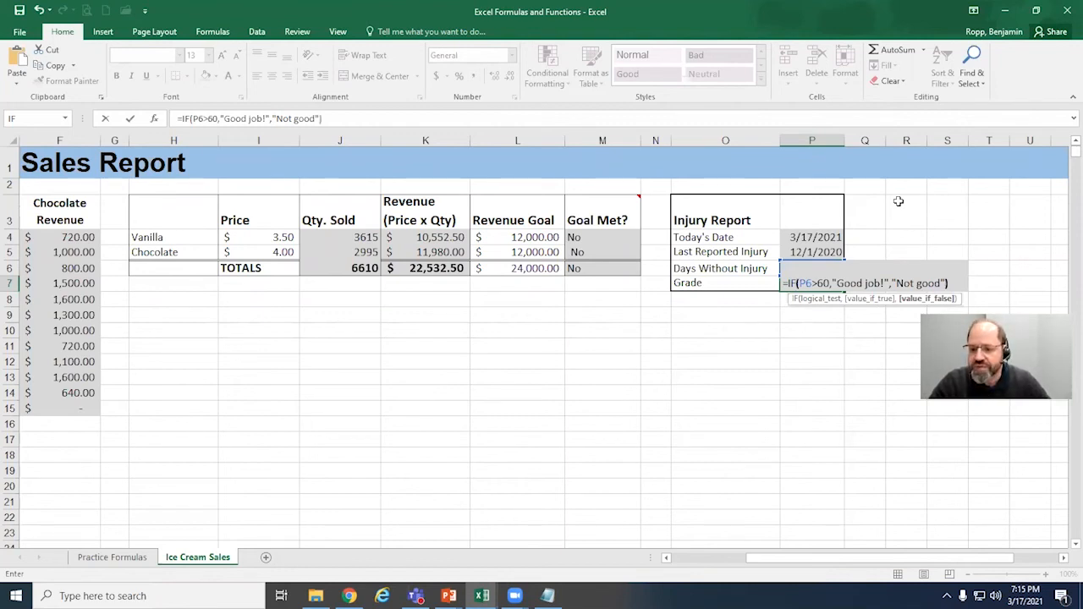
type(")")
key("Return")
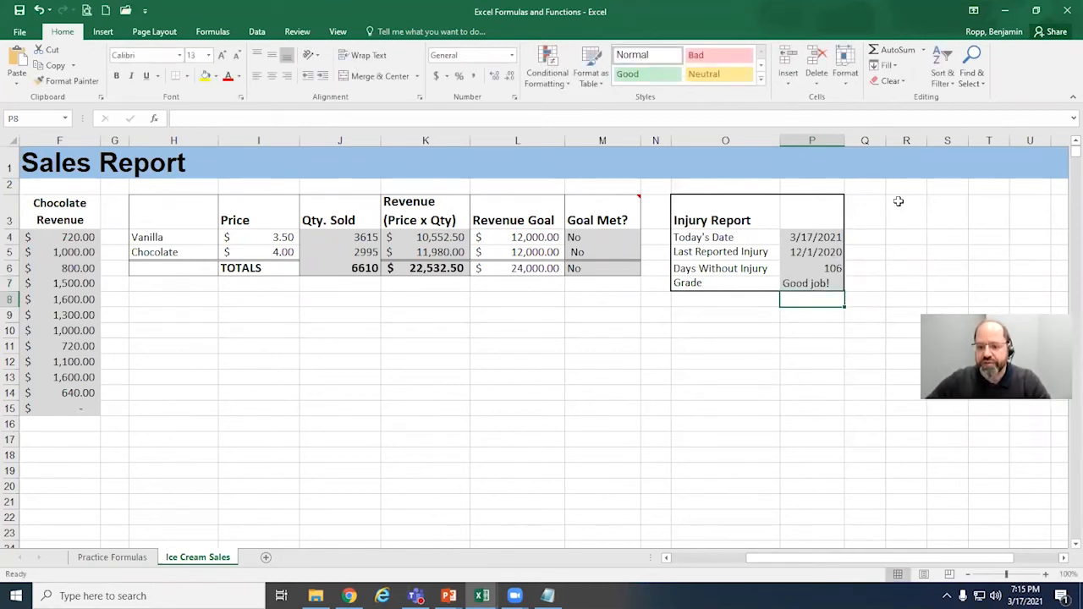
Step: Review the Injury Report formulas for Today's Date in P4, Days Without Injury in P6 and Grade in P7, leaving them as they are
left_click(833, 252)
left_click(837, 235)
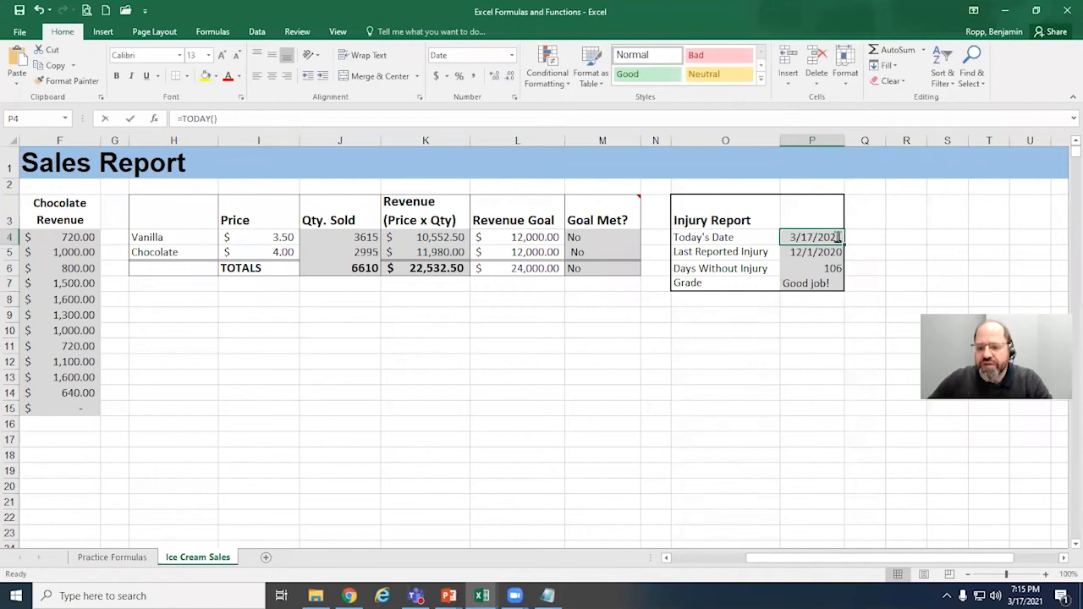
double_click(836, 237)
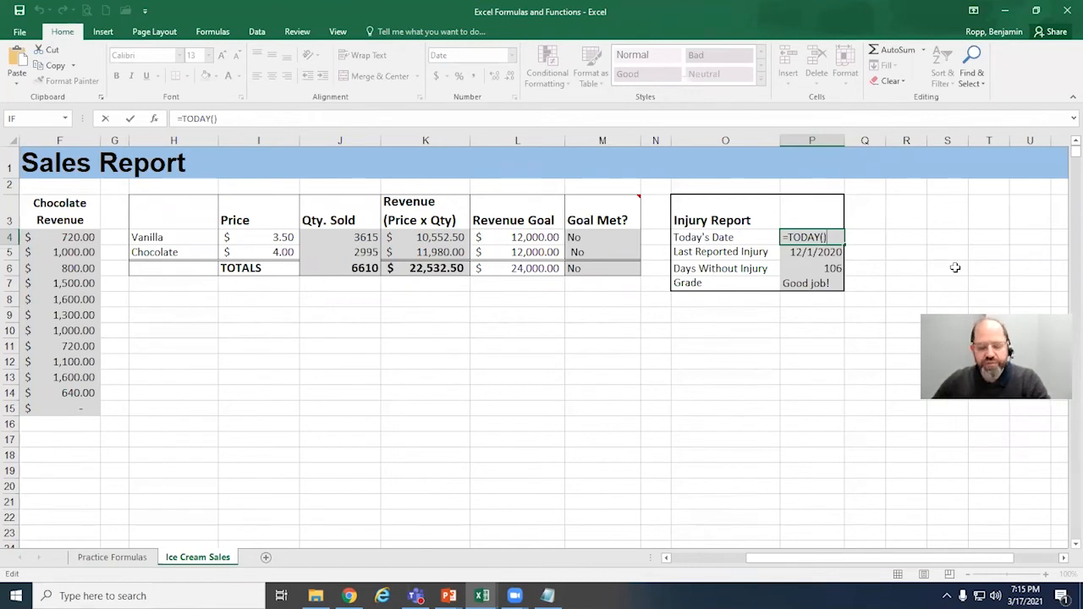
key("Return")
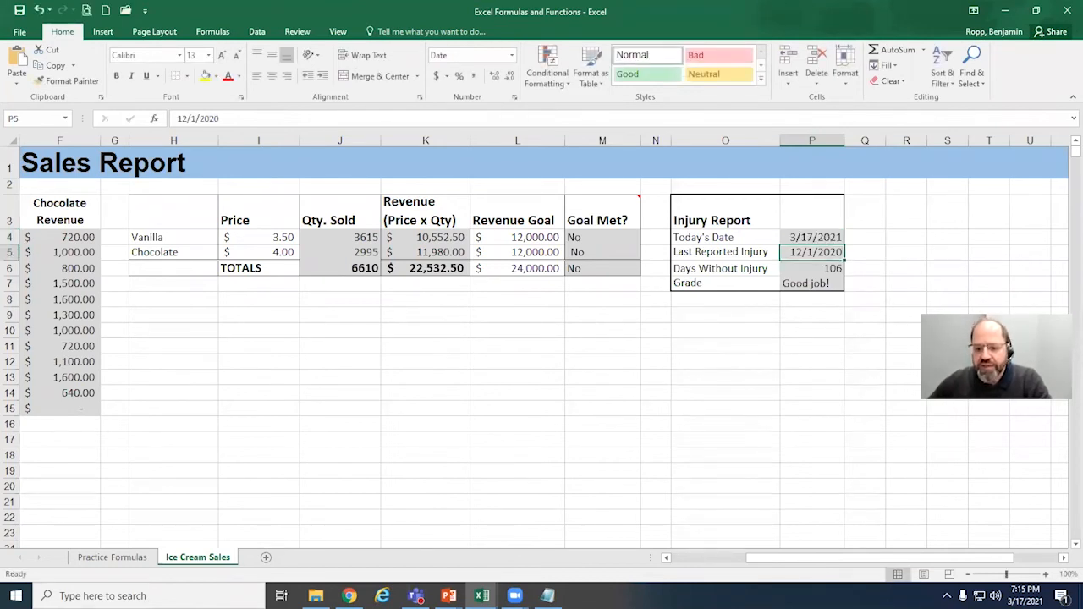
double_click(832, 269)
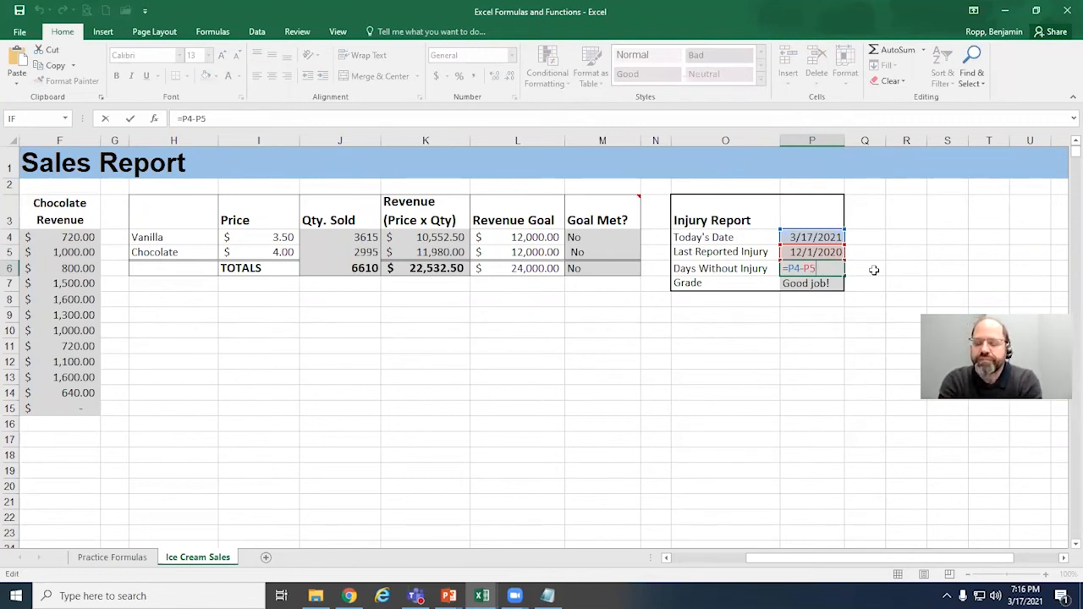
double_click(833, 283)
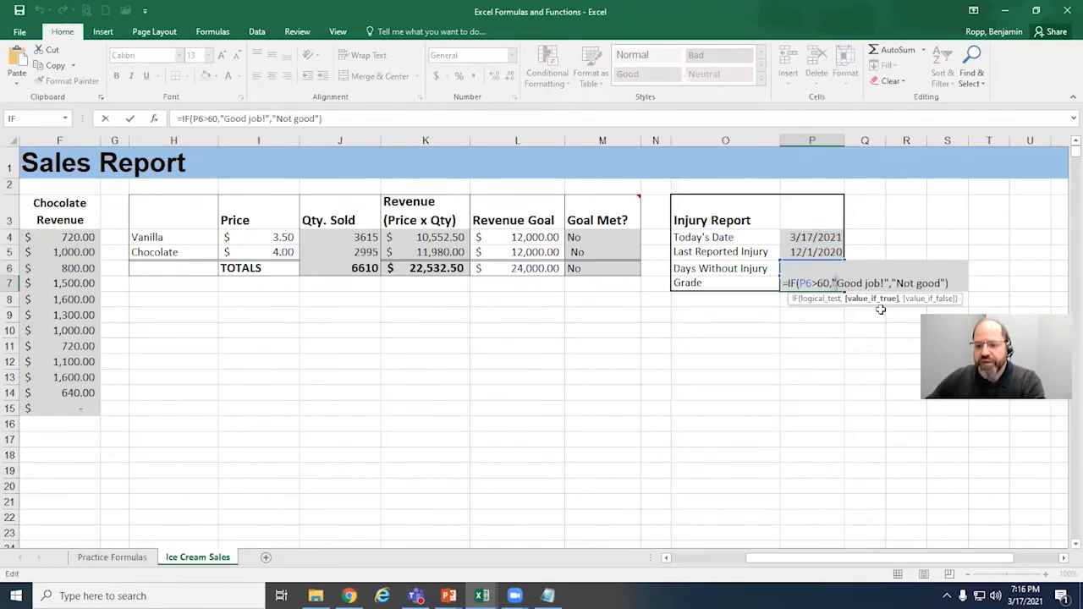
left_click(830, 283)
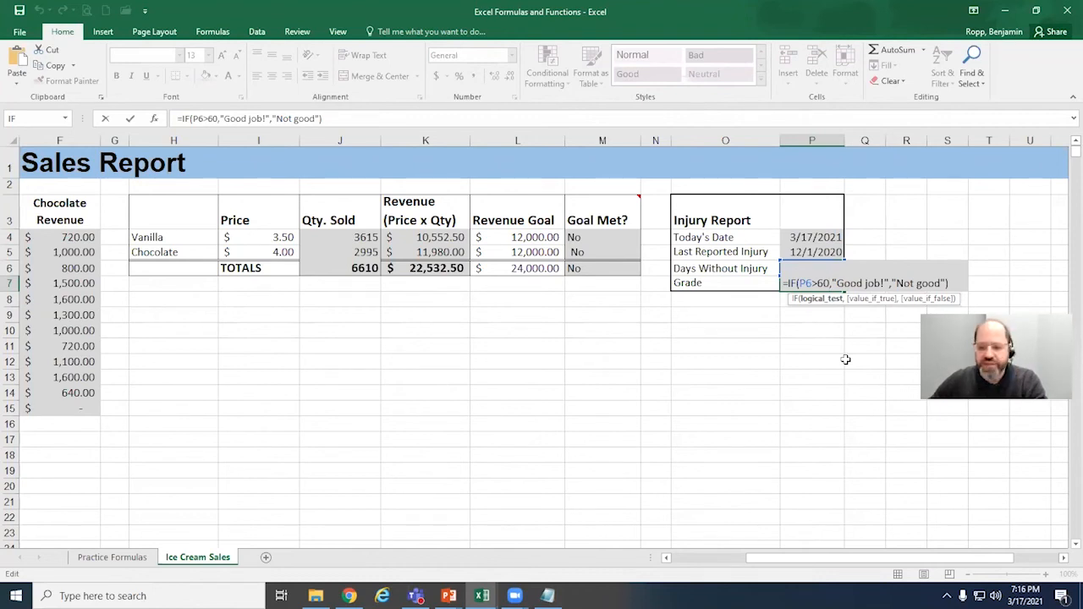
key("Return")
double_click(837, 269)
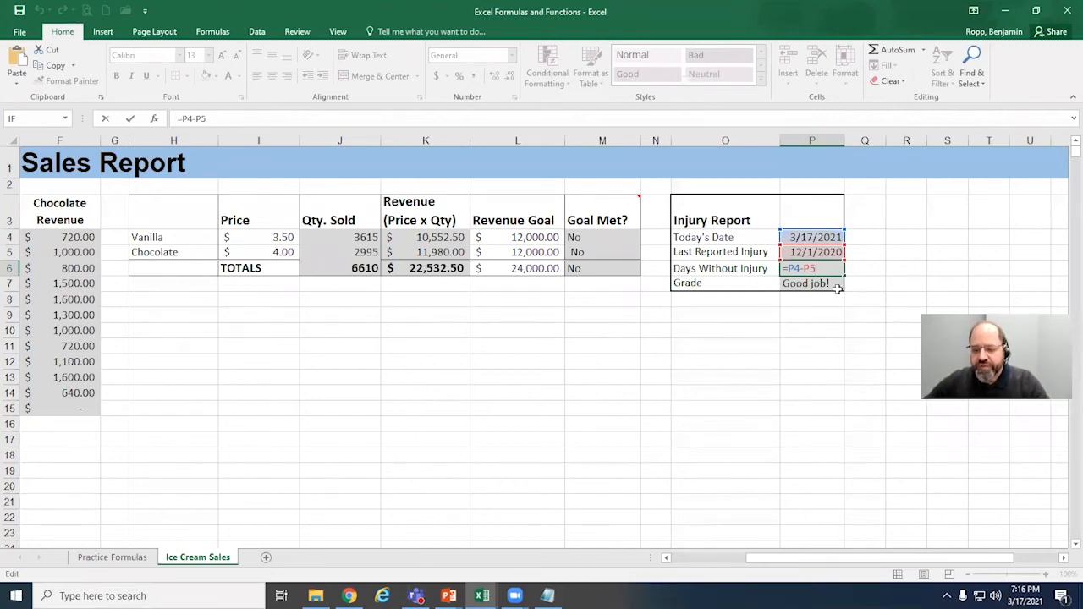
key("Return")
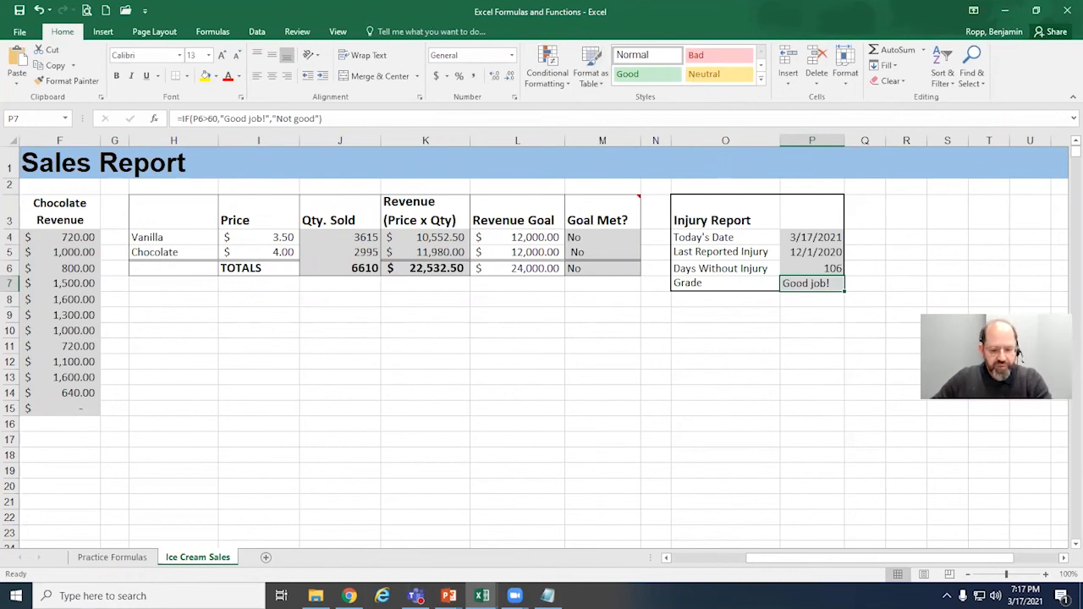
Step: Open the Auto Inventory workbook from the Excel III course folder and look over its Auto Inventory and Practice sheets
left_click(315, 596)
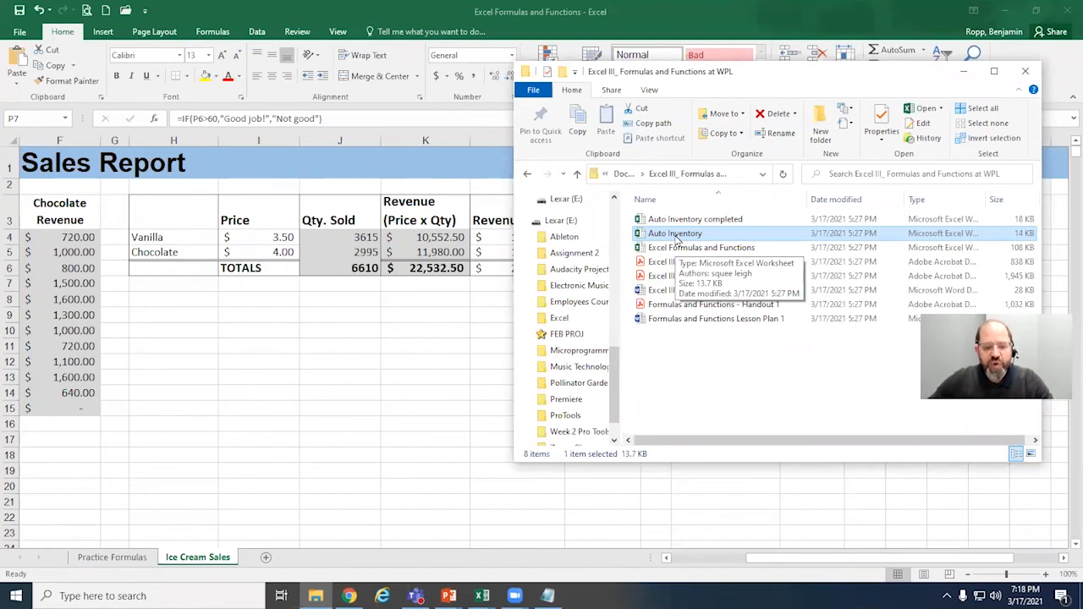
double_click(676, 236)
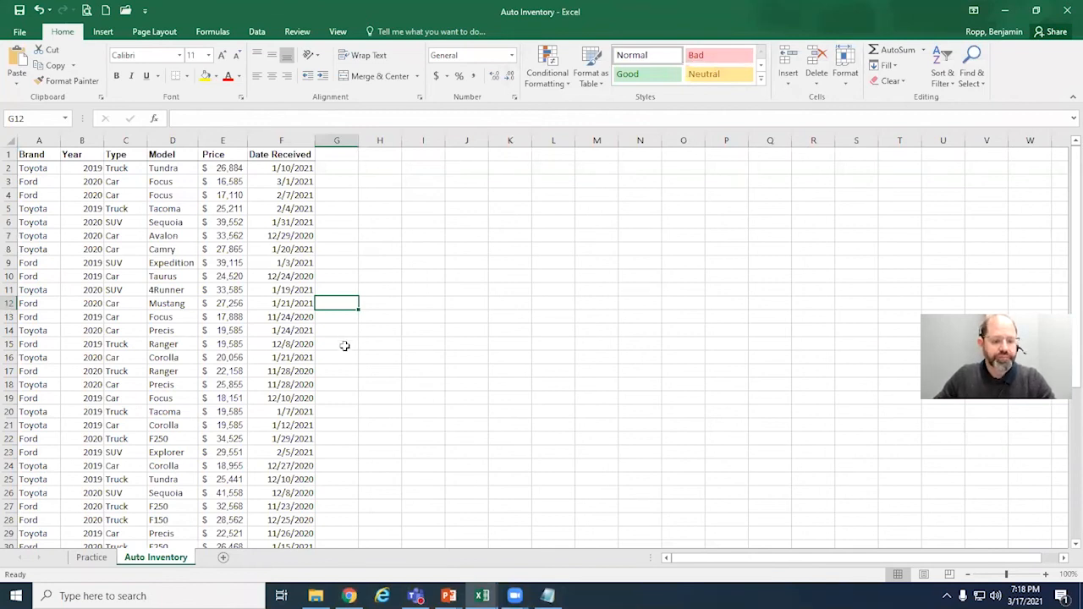
scroll(345, 346, "down", 4)
scroll(344, 346, "down", 4)
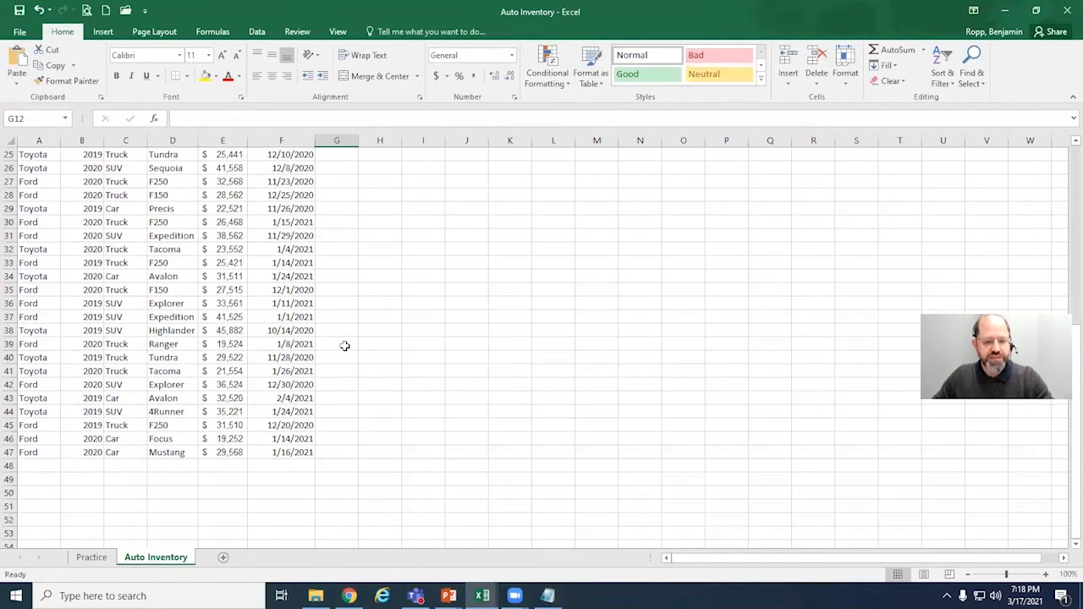
scroll(344, 346, "up", 2)
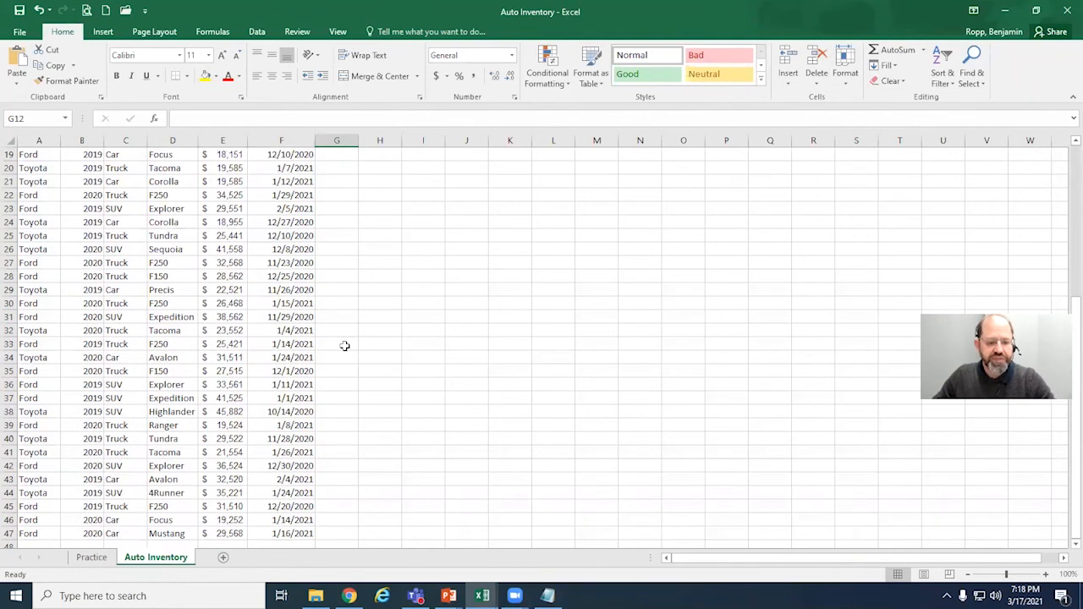
scroll(344, 346, "up", 6)
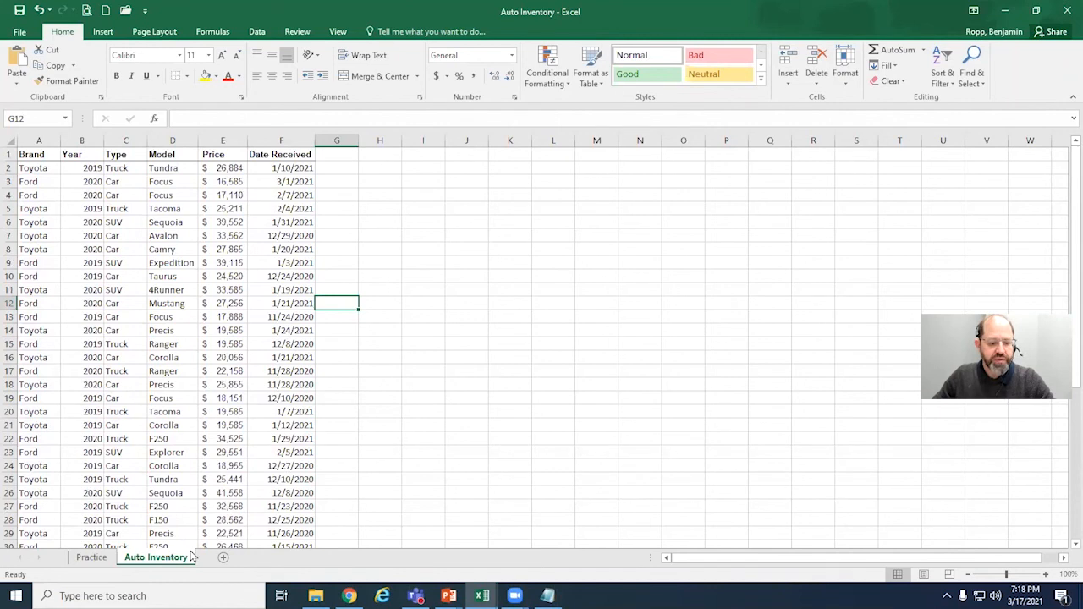
left_click(93, 559)
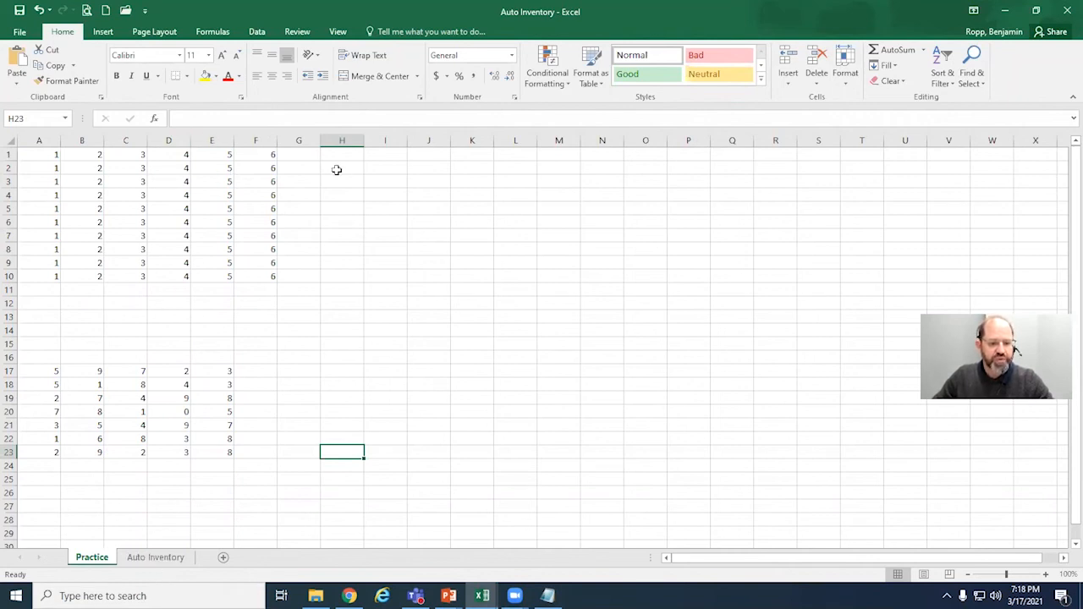
left_click(169, 560)
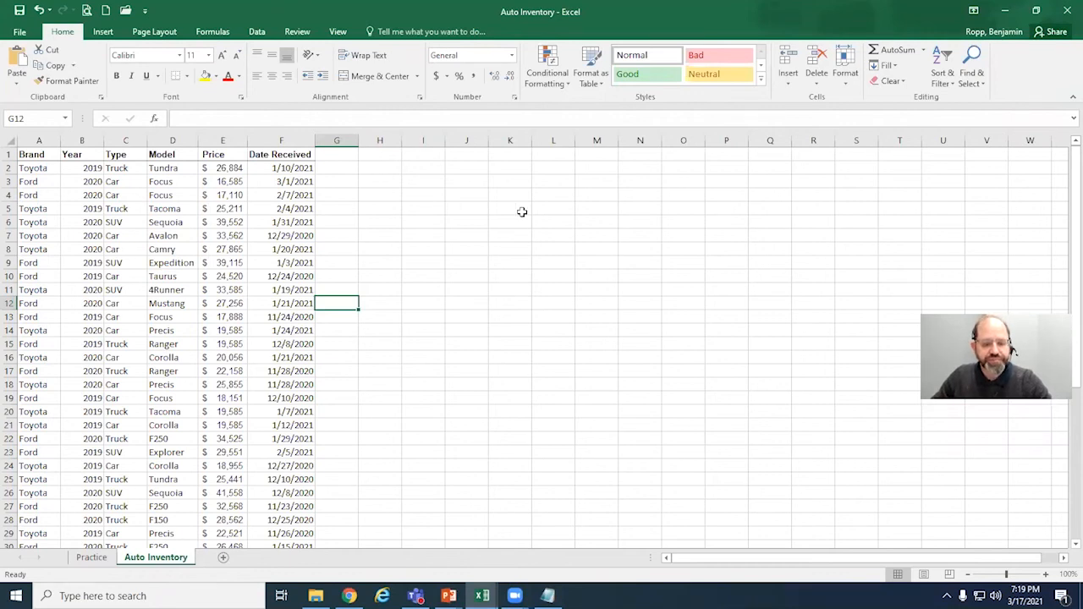
left_click(418, 155)
left_click(397, 157)
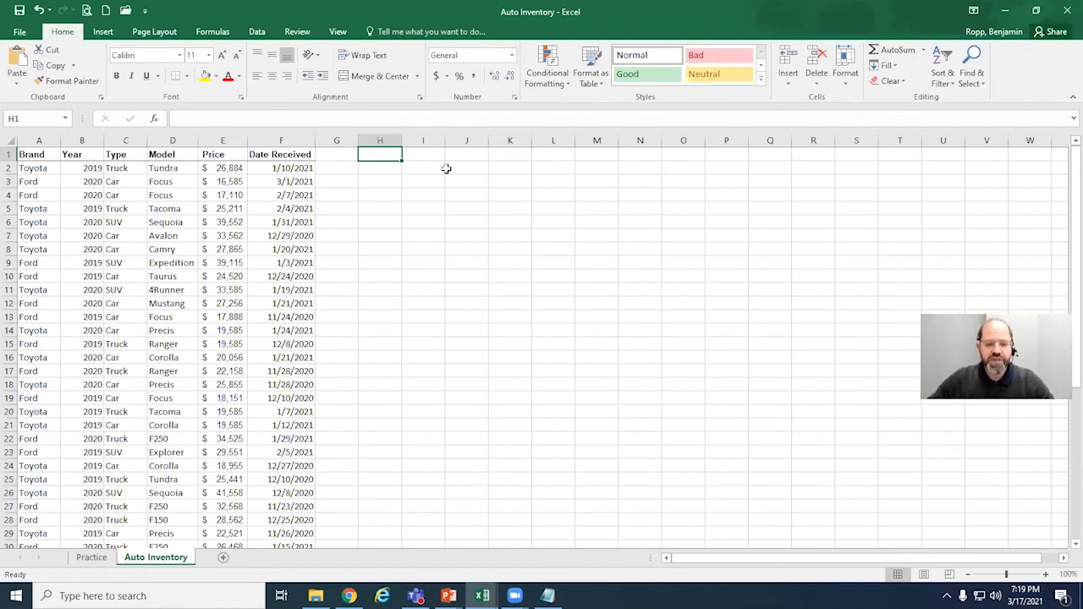
left_click(391, 170)
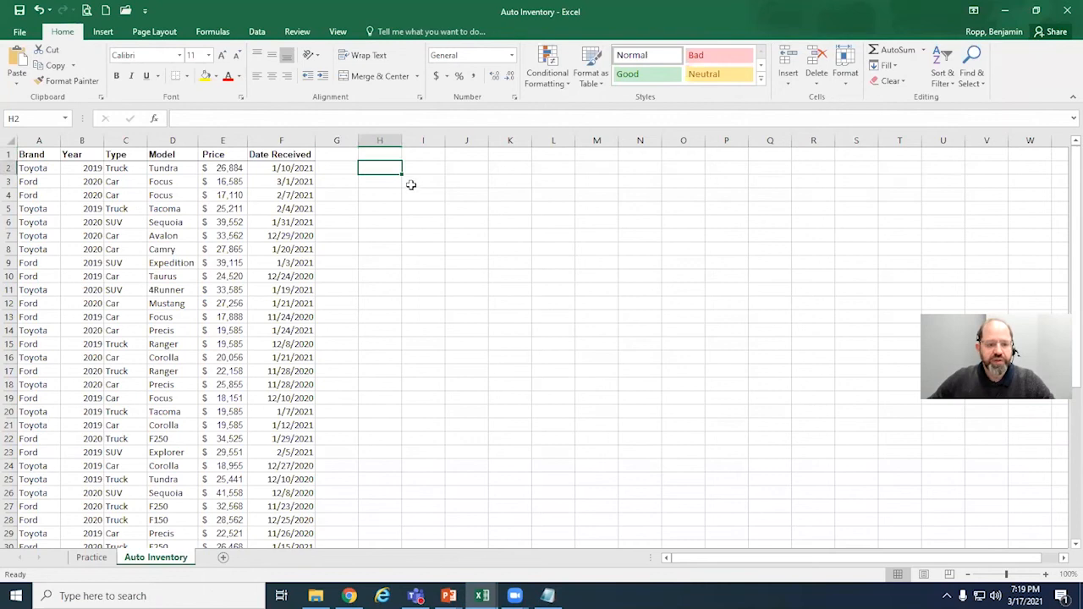
left_click(384, 153)
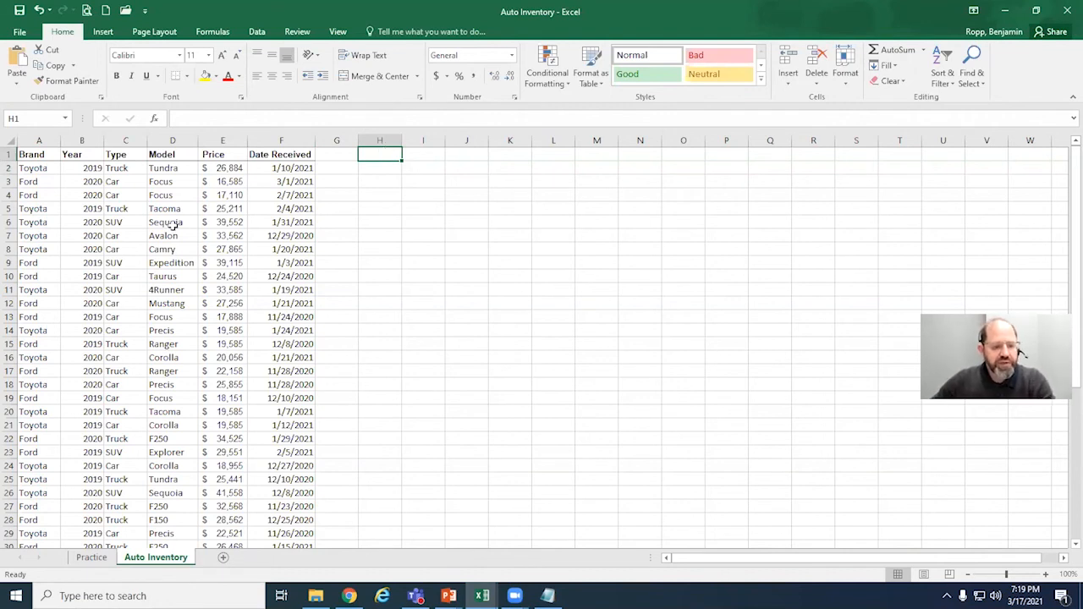
left_click(135, 208)
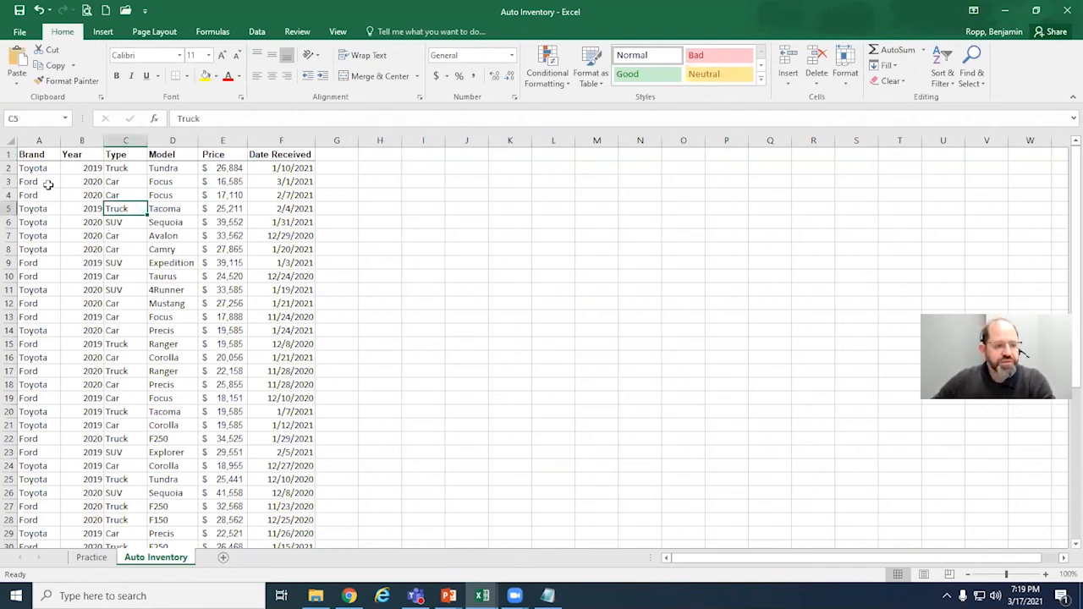
Step: Look over the first record's Year, Type, Model, Price and Date Received cells and the rest of the Auto Inventory list
left_click(85, 168)
left_click(128, 169)
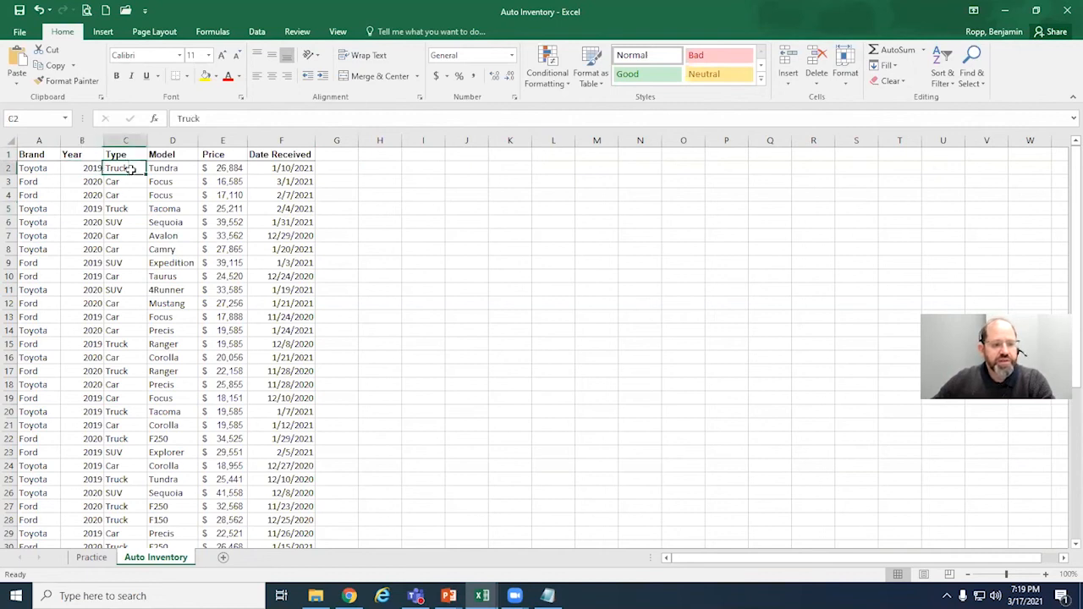
left_click(180, 170)
left_click(226, 170)
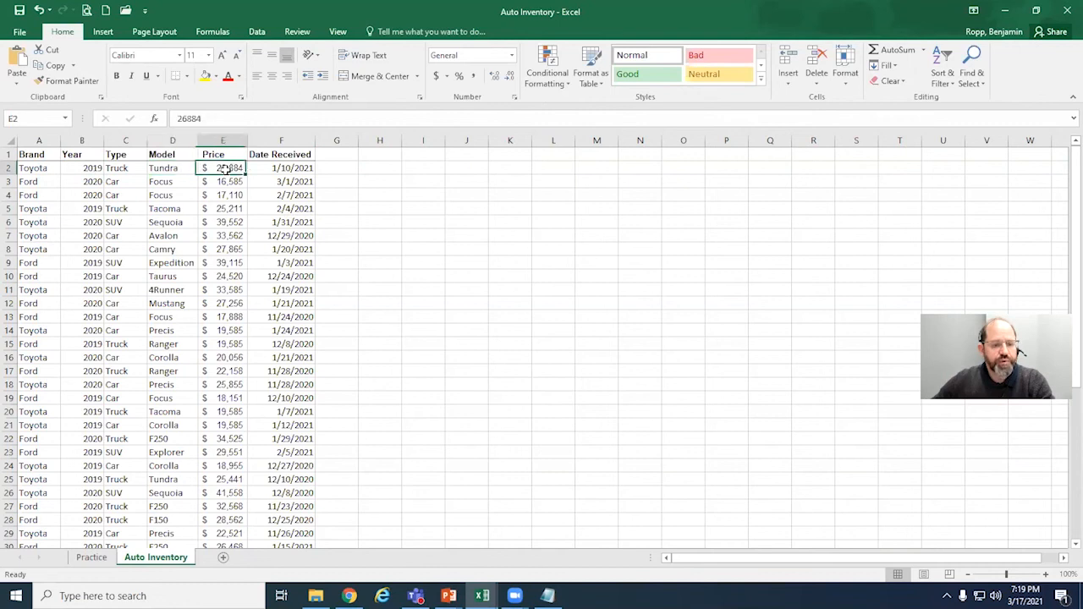
left_click(285, 169)
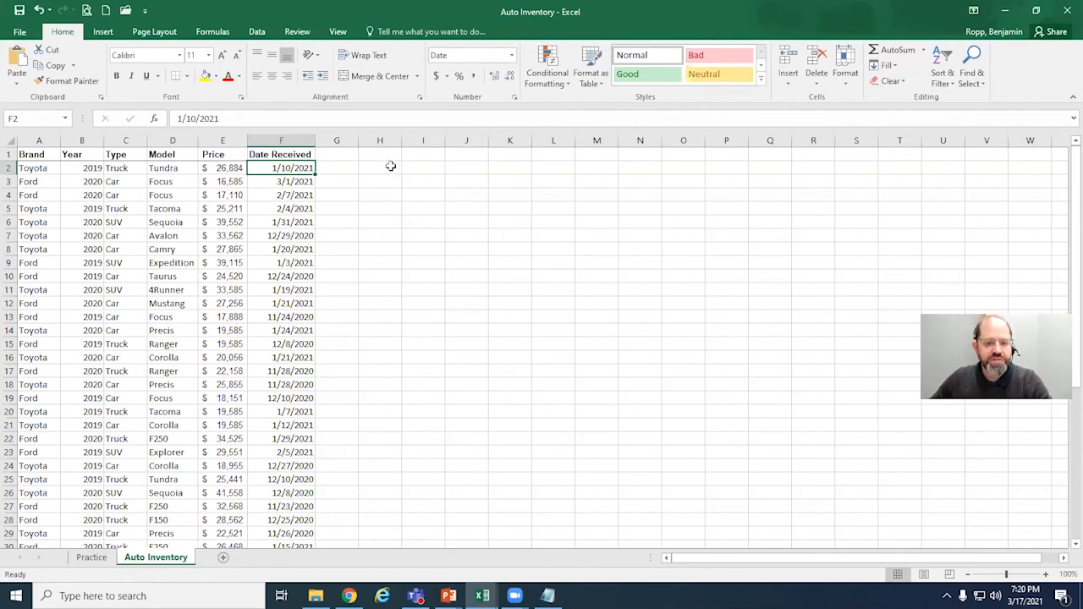
left_click(389, 166)
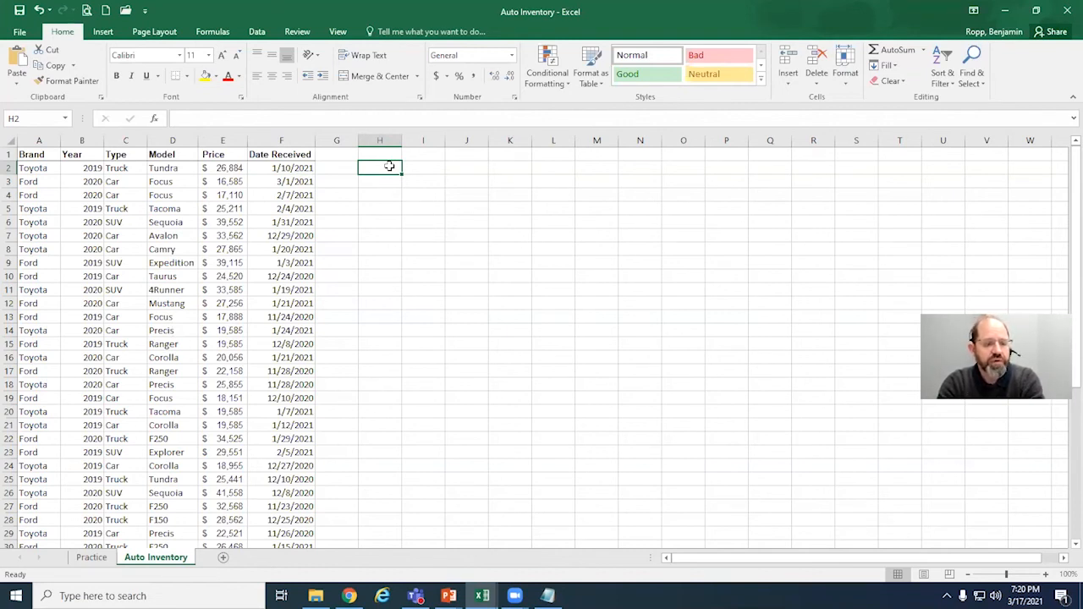
scroll(382, 241, "down", 2)
scroll(380, 236, "up", 2)
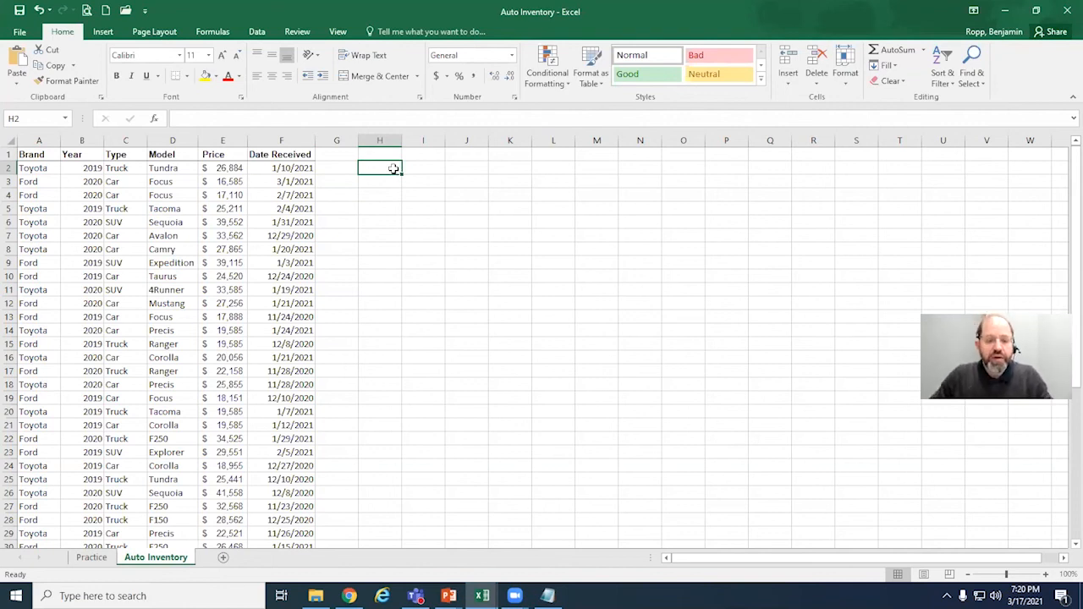
Step: Enter the title Inventory Dashboard in H1, beside the inventory list
key("Up")
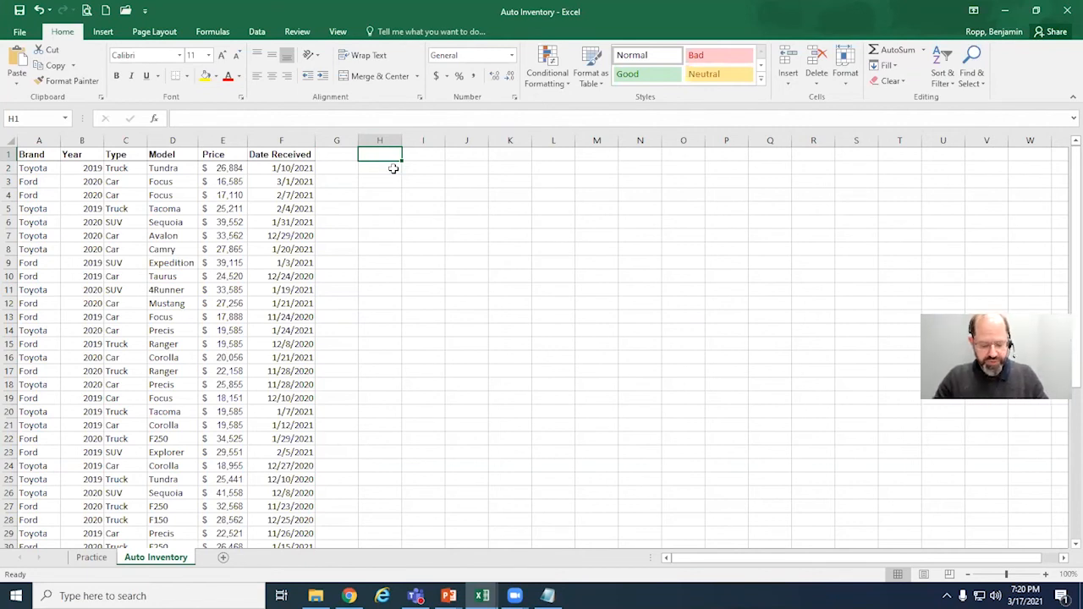
type("Dashbo")
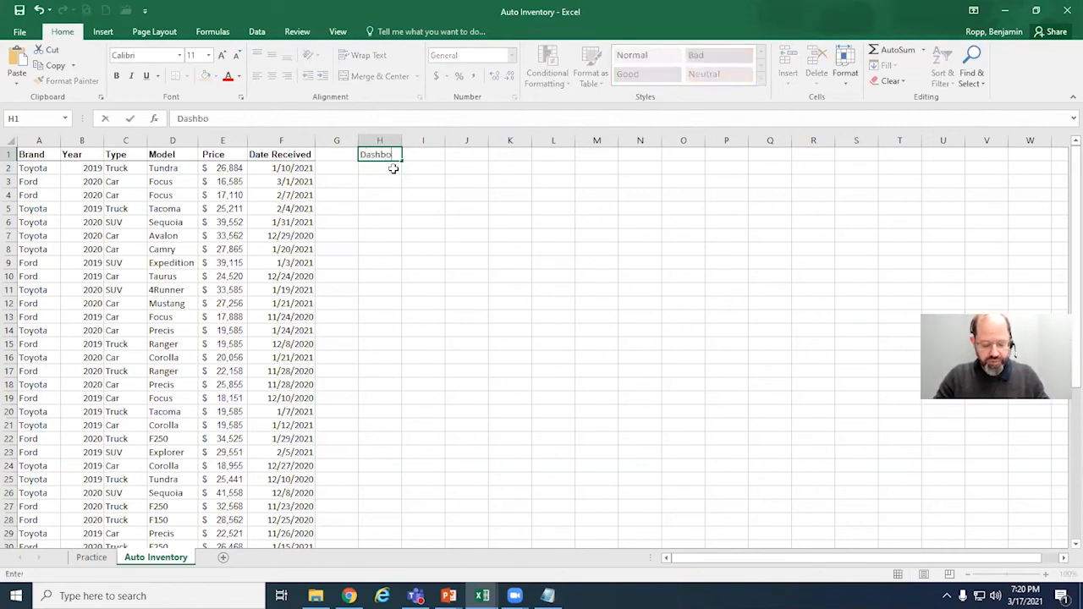
type("ard")
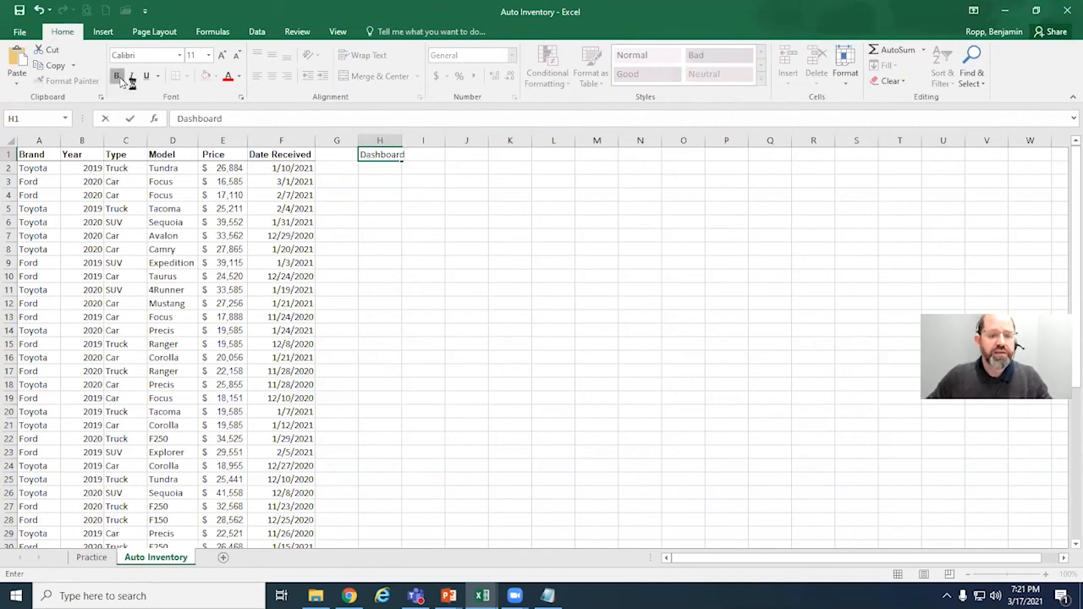
key("Return")
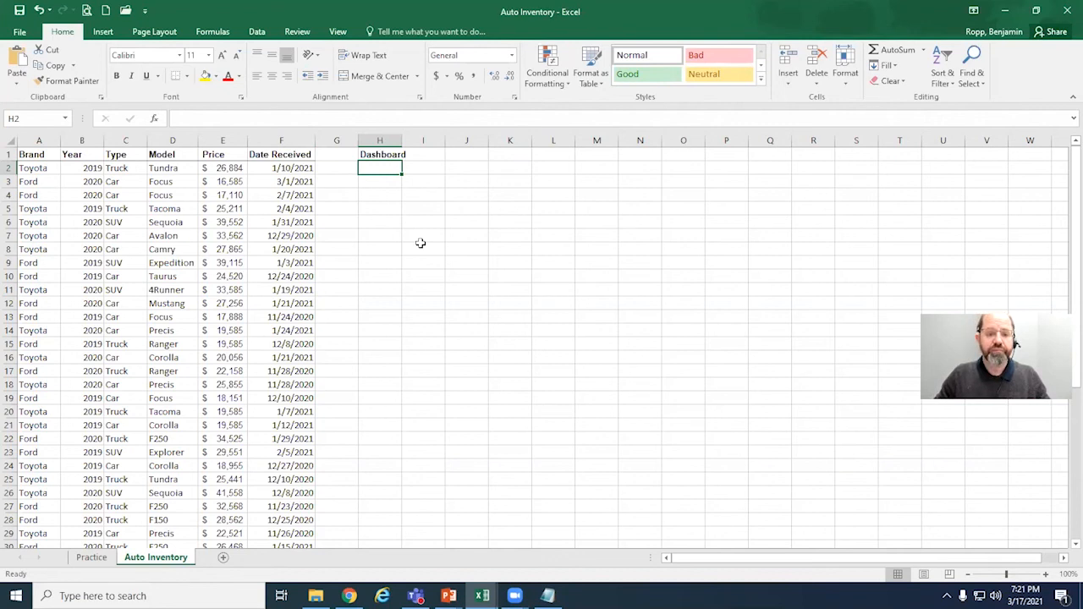
key("Up")
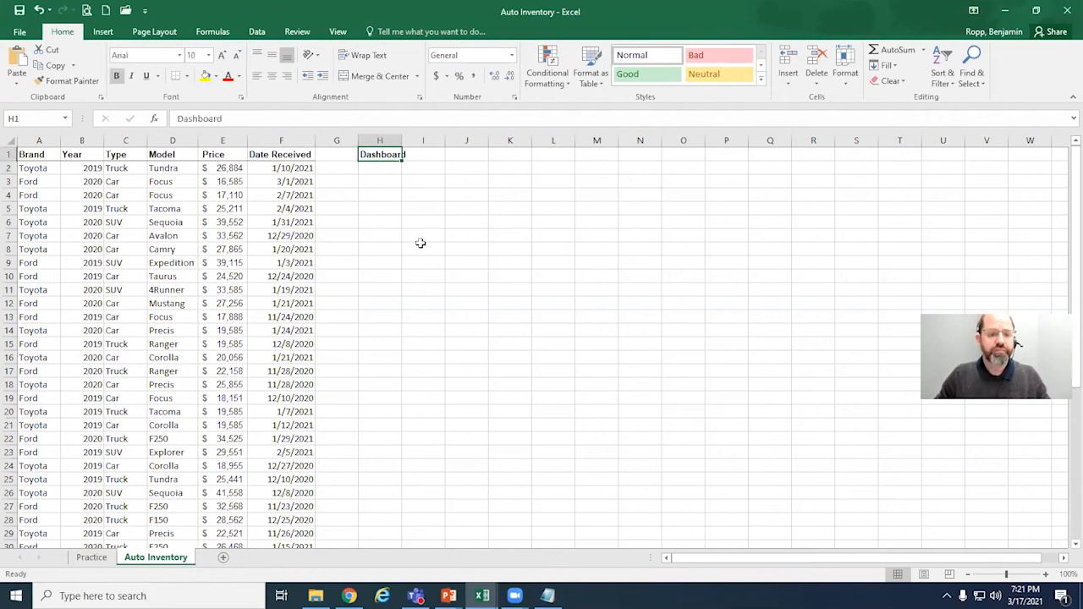
type("In")
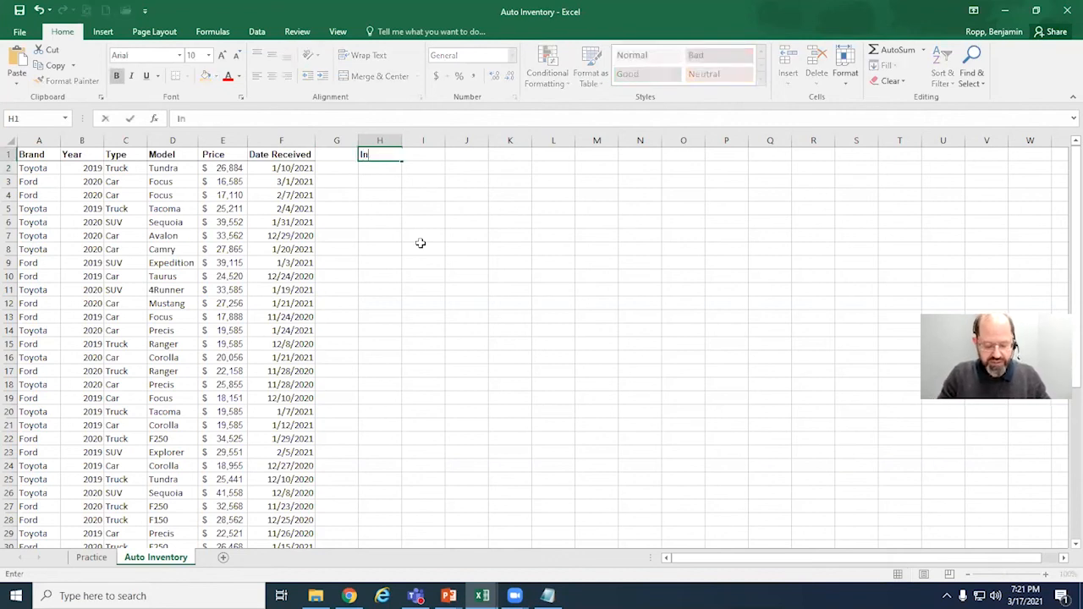
type("ventrory")
key("BackSpace")
key("BackSpace")
type("ry Dashboard")
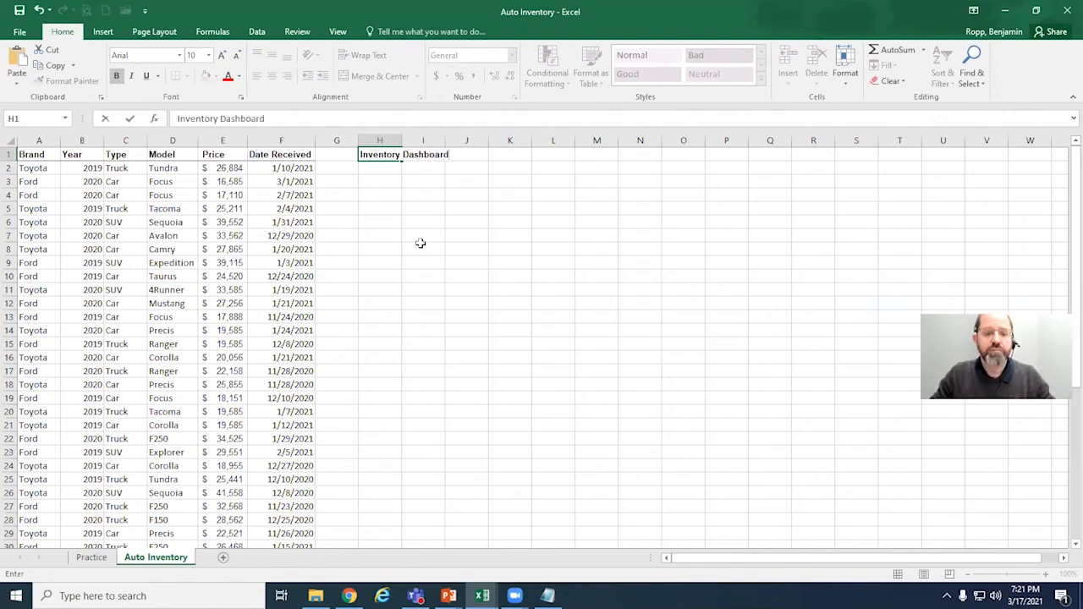
key("Return")
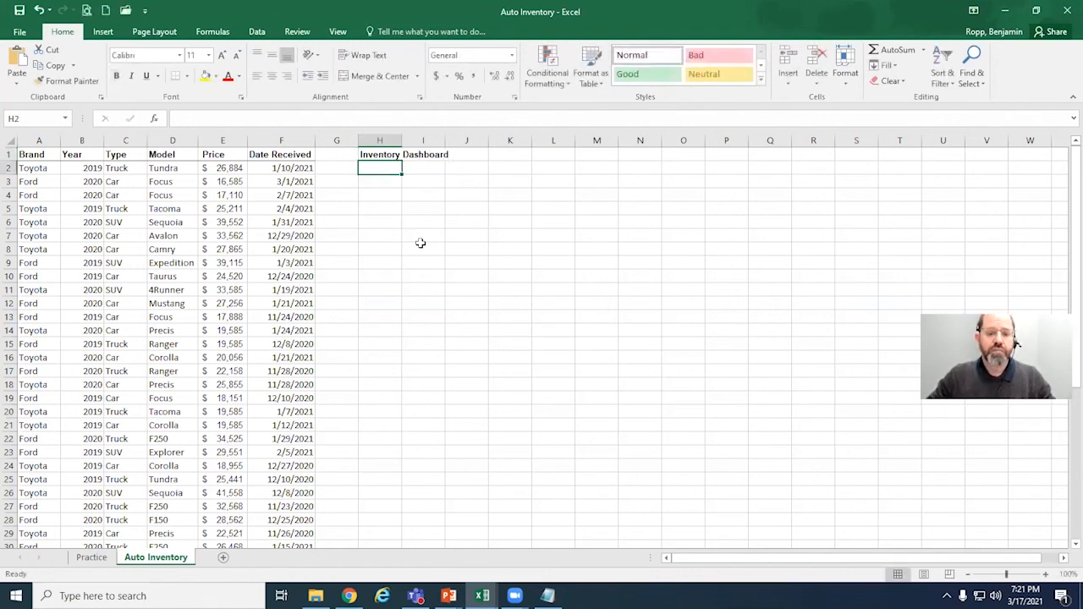
Step: Enter the row labels Cars in H2 and Trucks in H3 under the dashboard title
type("C")
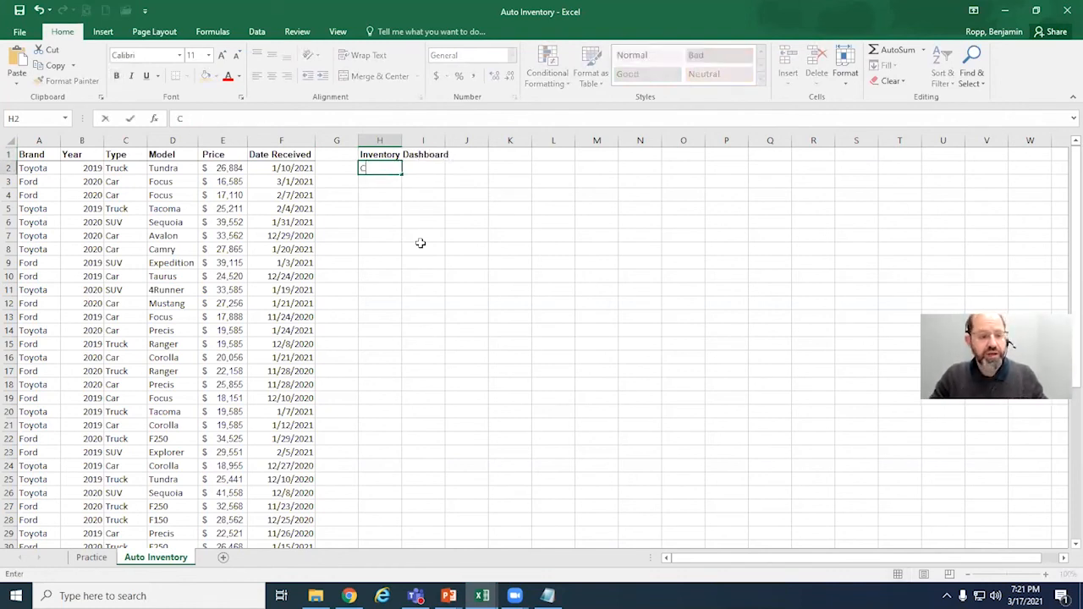
type("ar")
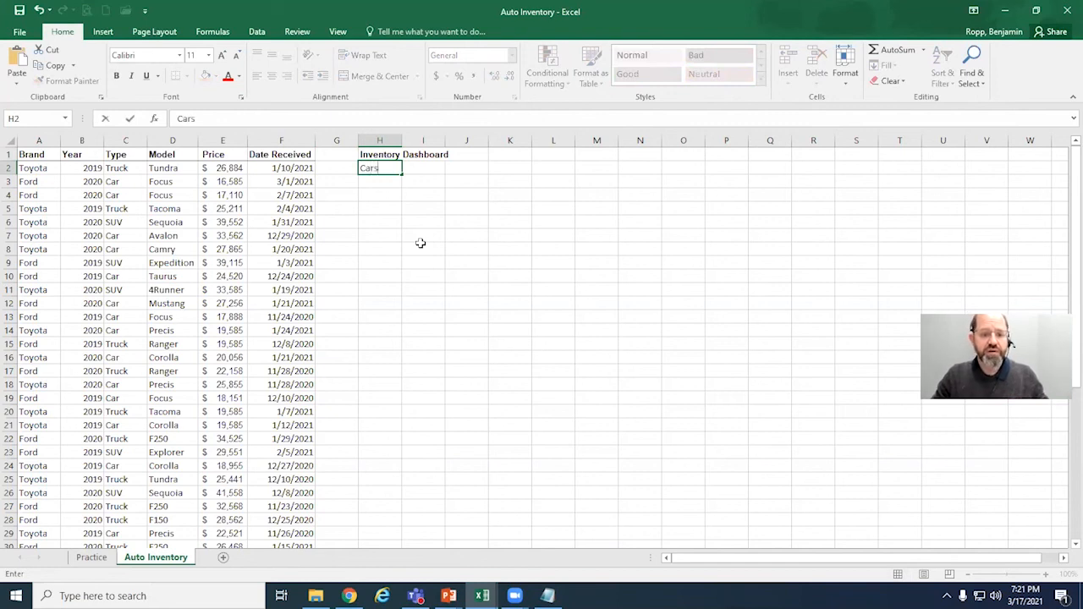
type("s")
key("Return")
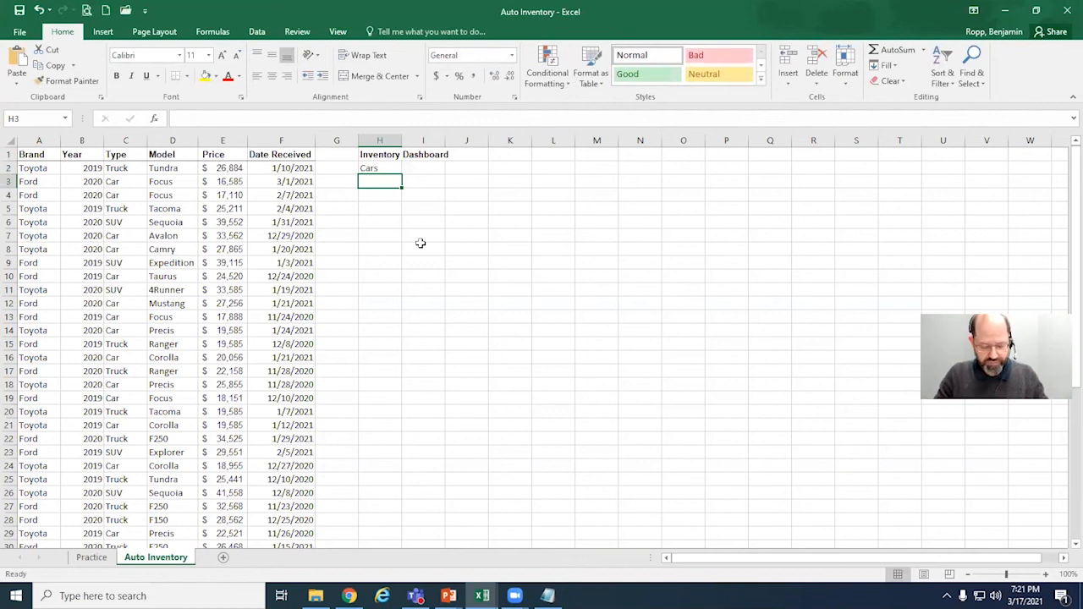
type("Trucks")
key("Return")
Step: Change the labels in H2 and H3 to the singular Car and Truck, and add SUV in H4
key("Up")
key("Up")
type("Caq")
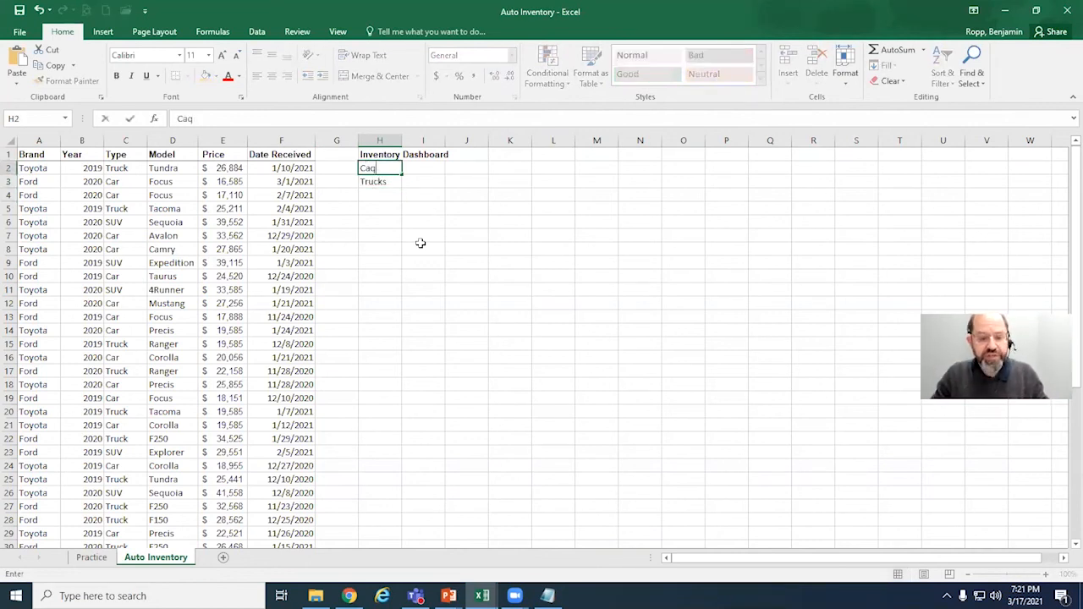
key("BackSpace")
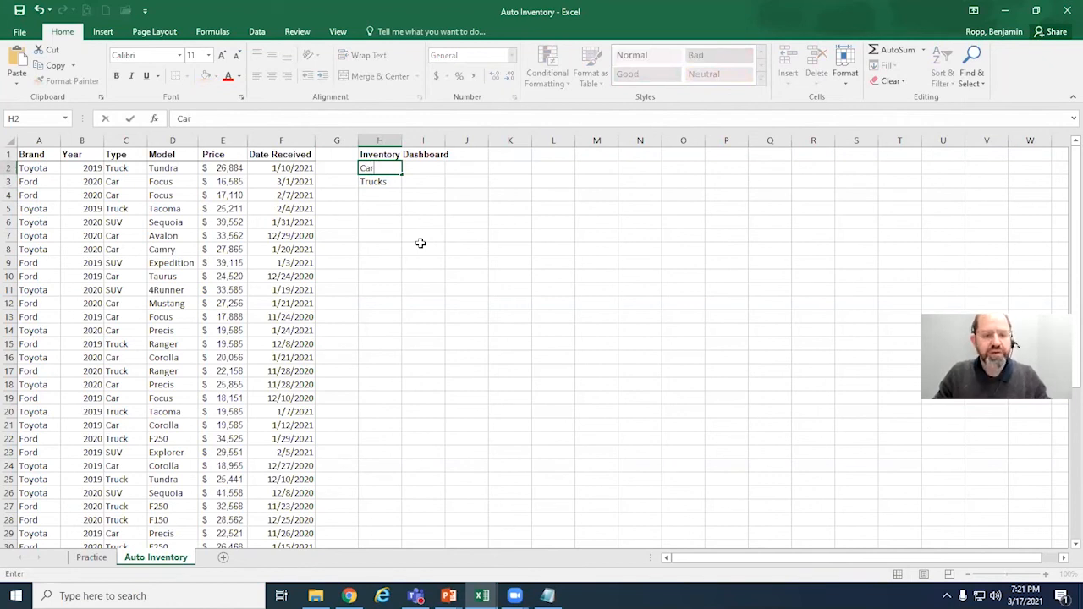
key("Return")
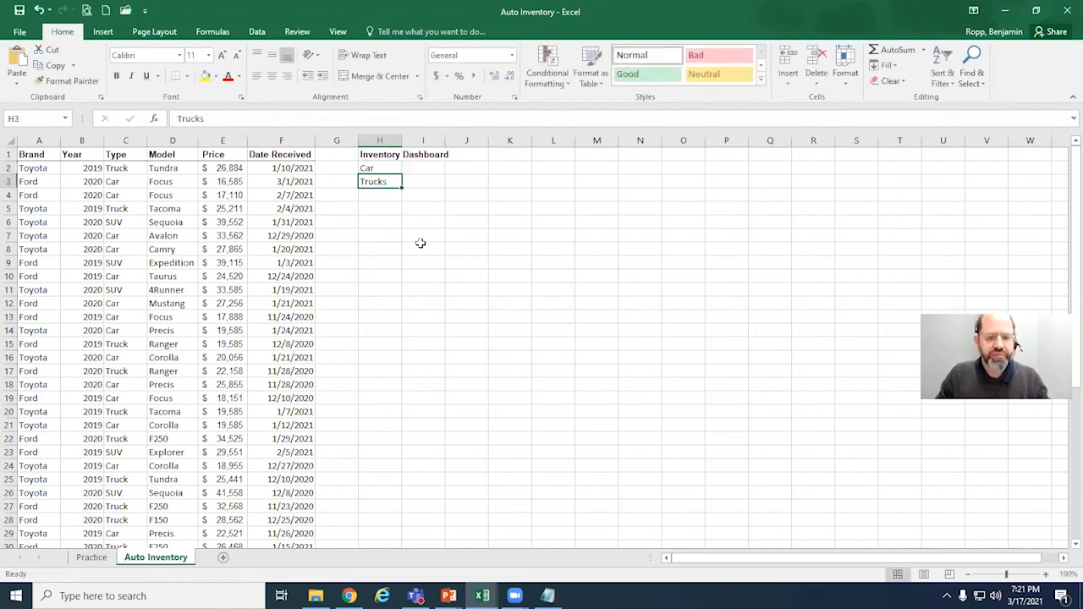
type("Truc")
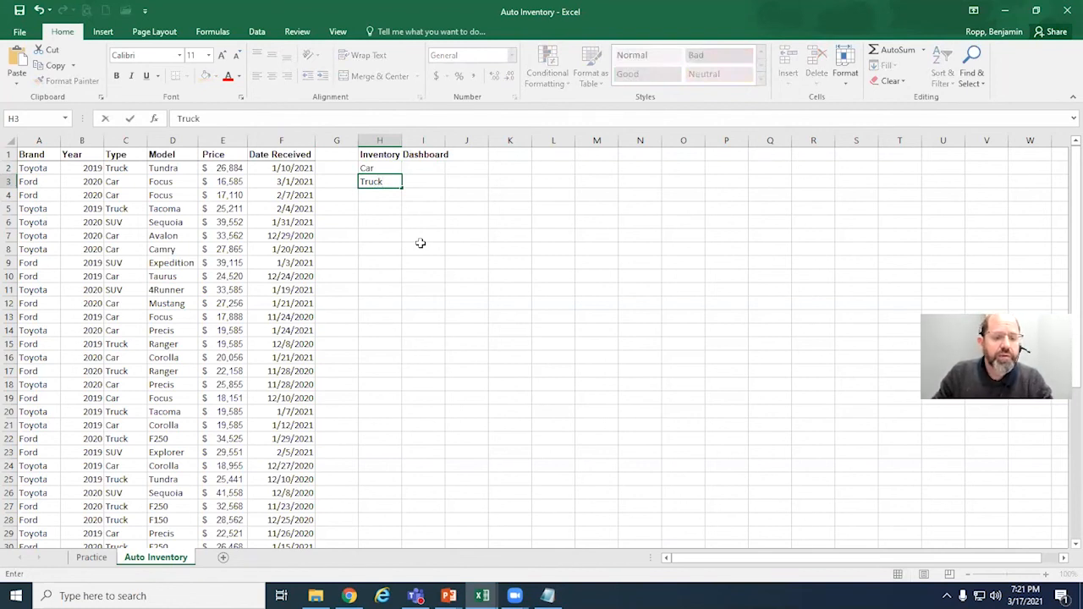
key("Return")
type("SUV")
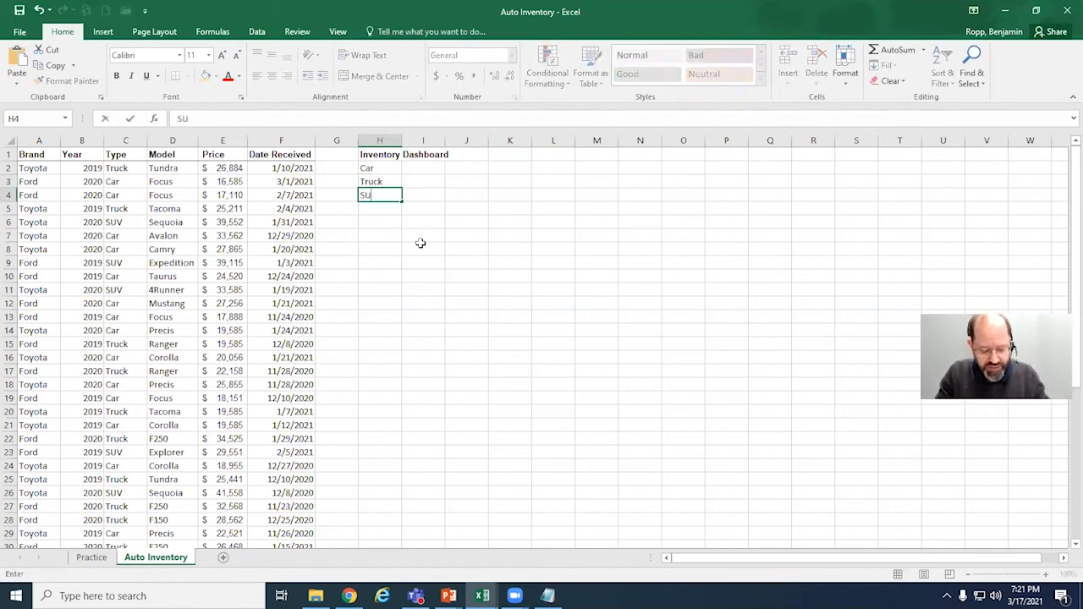
key("Up")
key("Up")
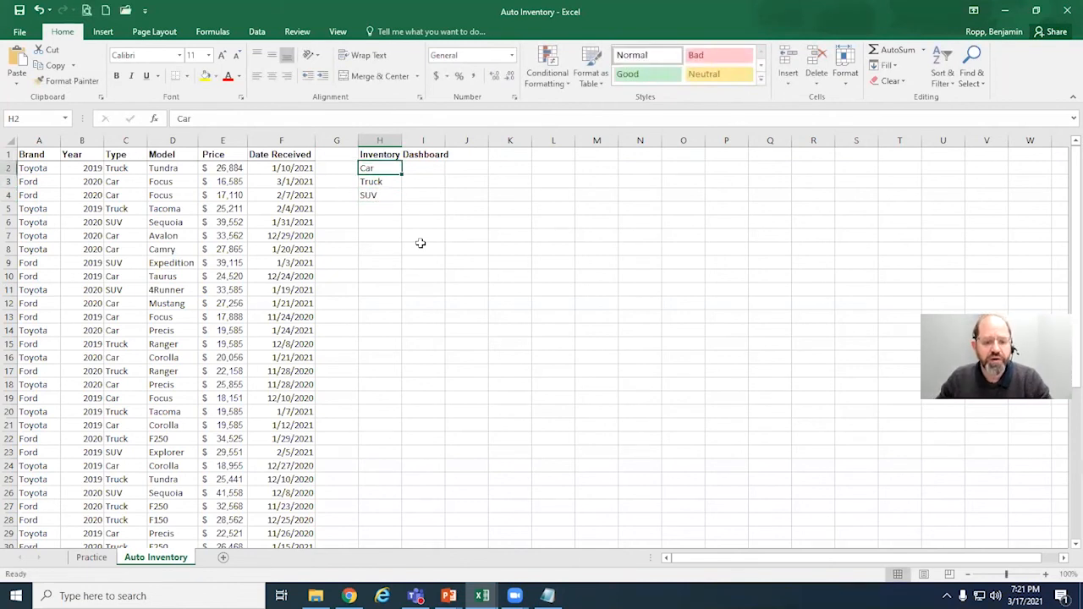
Step: Move the Car, Truck and SUV labels down one row to H3:H5
key("Right")
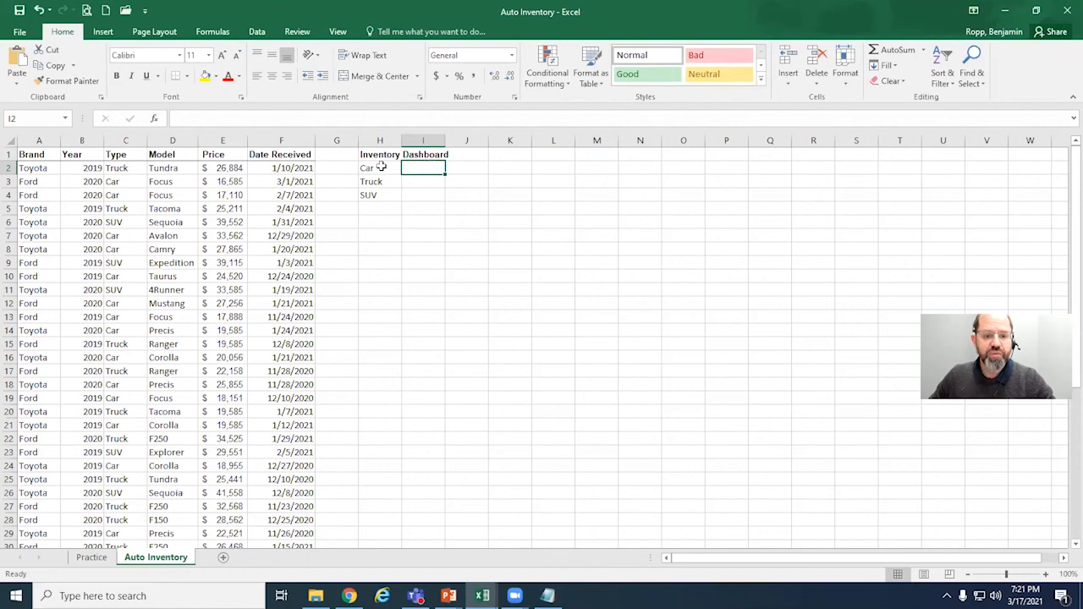
left_click_drag(381, 168, 390, 220)
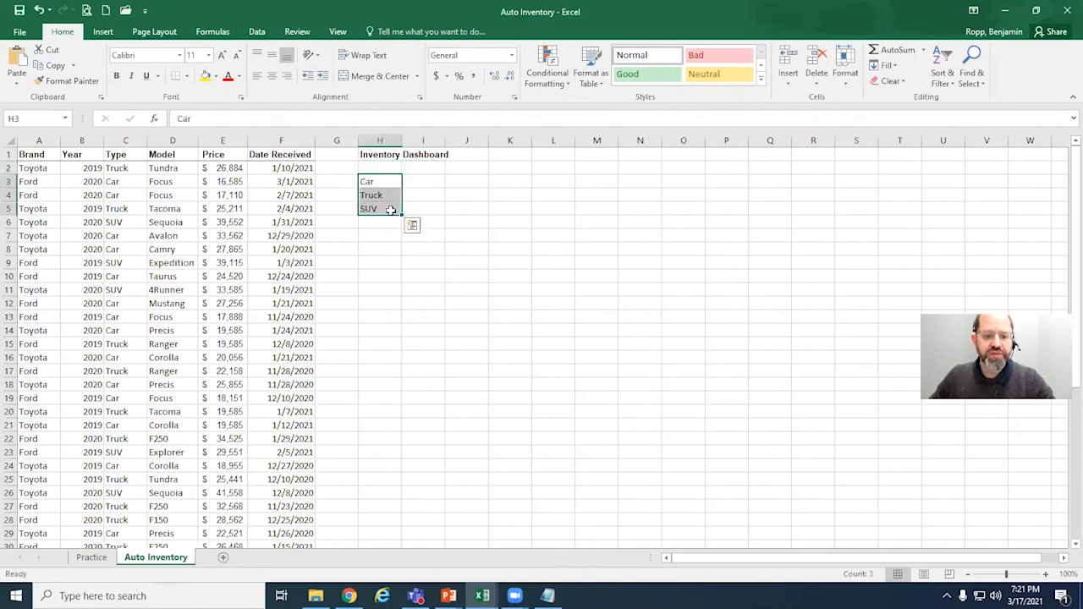
Step: Enter the column heading Value in I2 and widen column I
left_click(436, 168)
type("Value")
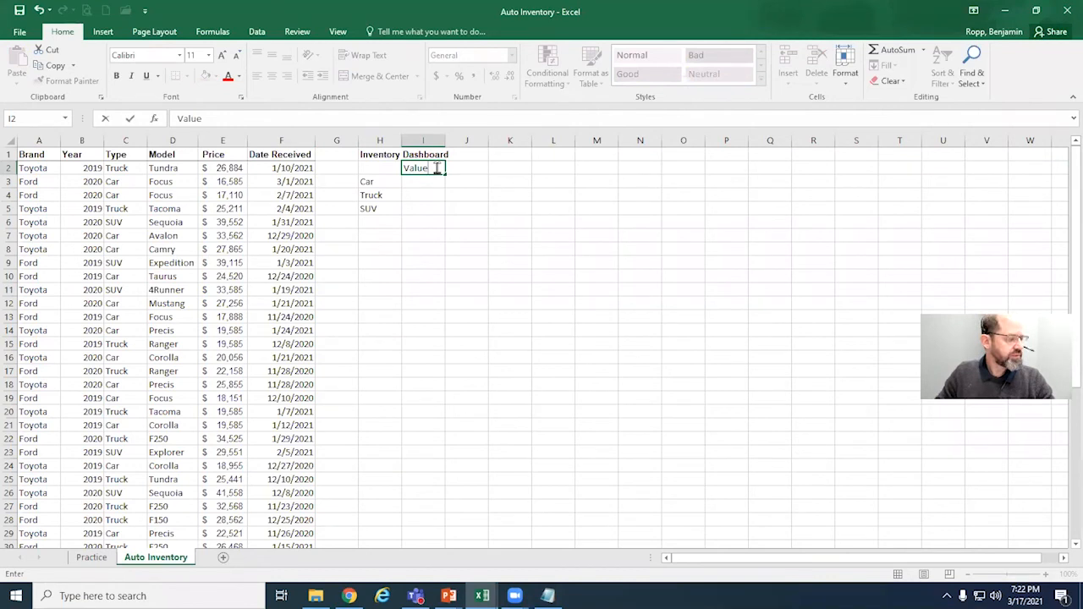
key("Return")
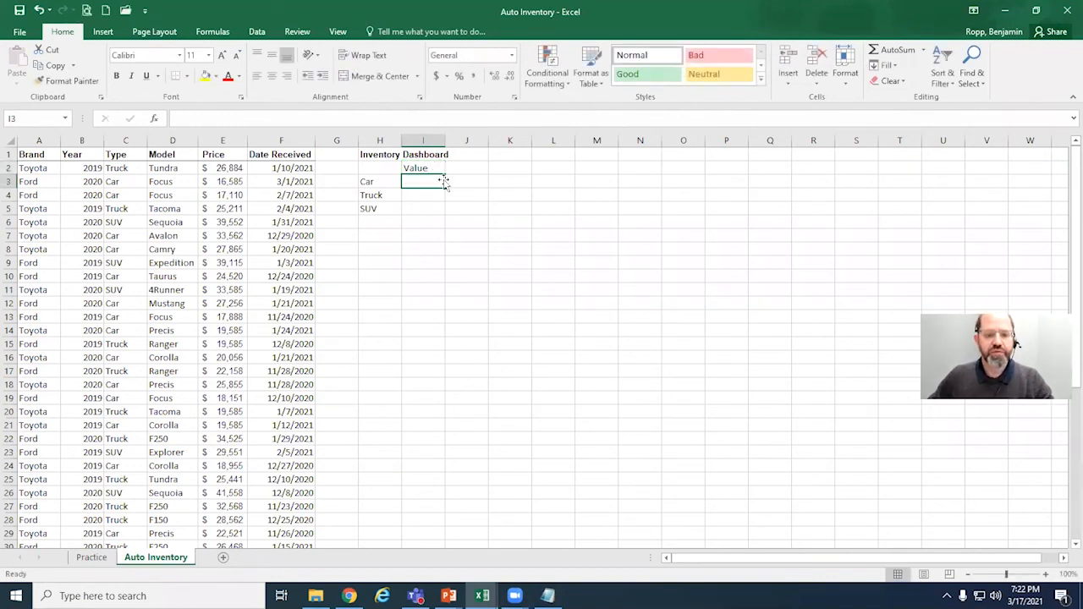
left_click_drag(445, 140, 481, 143)
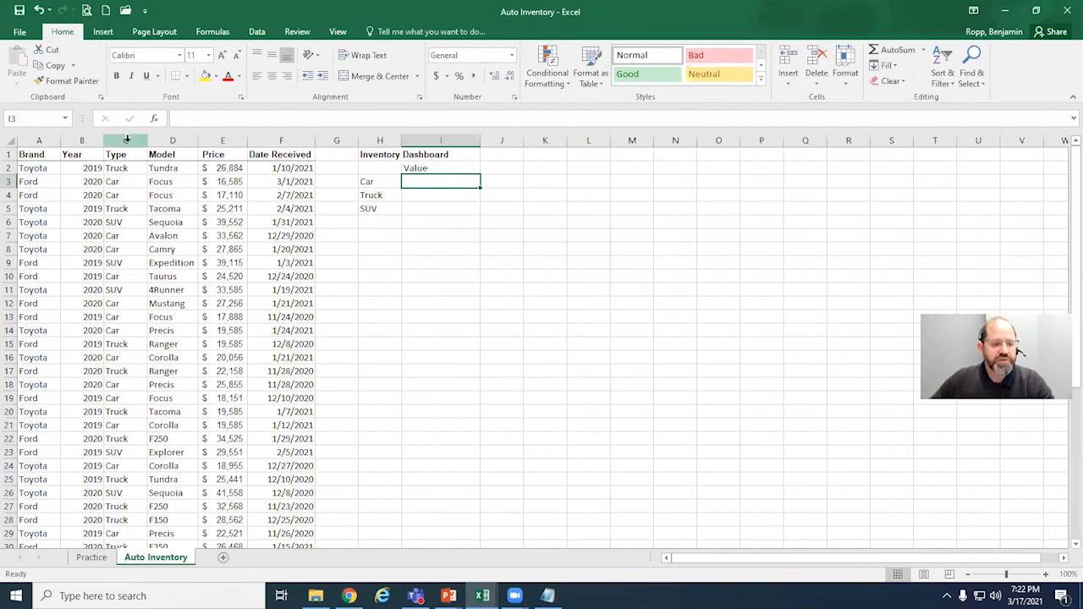
Step: Examine the Type and Price columns as the criteria and sum ranges for the Car value in I3
left_click(222, 140)
left_click(127, 139)
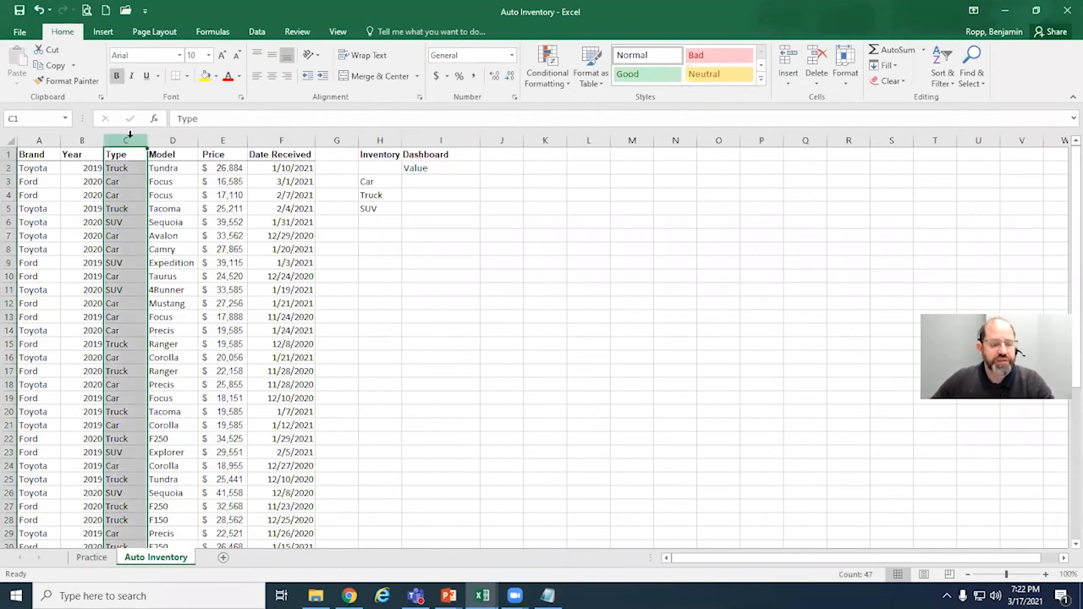
left_click(118, 182)
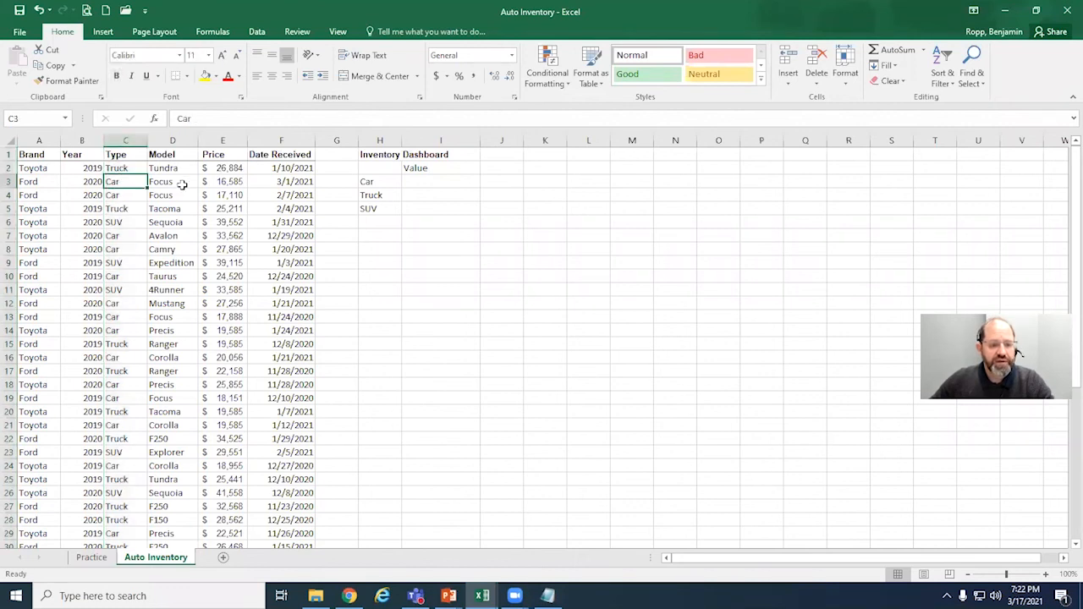
left_click(232, 138)
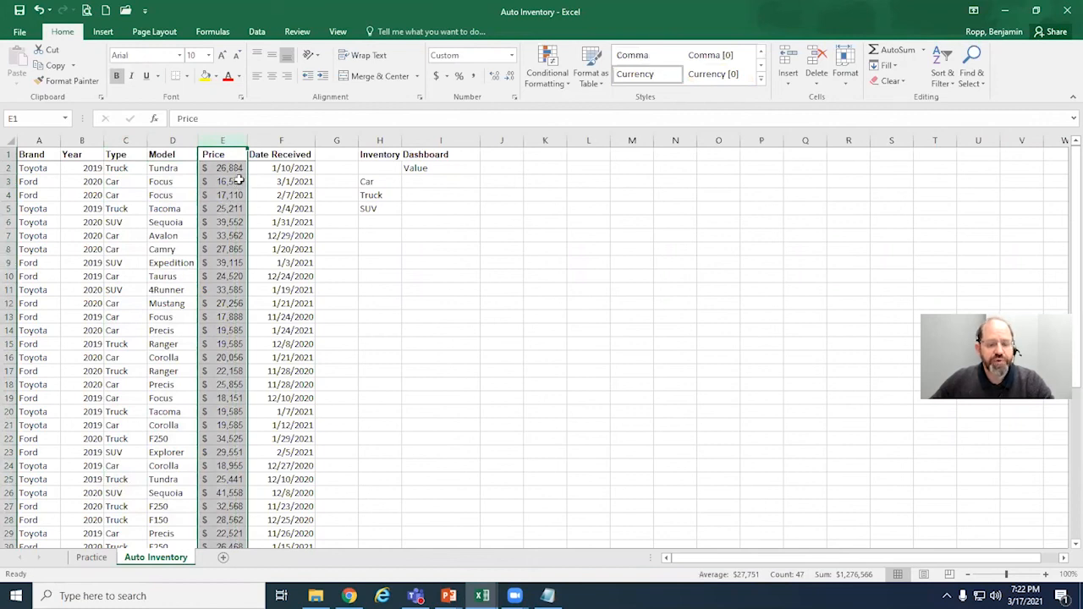
left_click(421, 183)
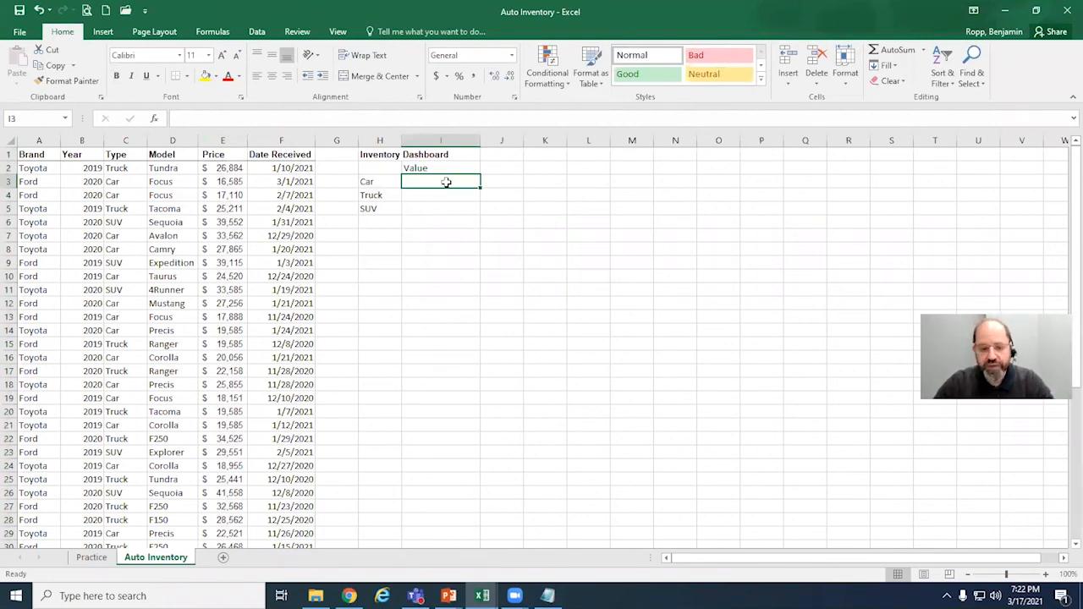
left_click(212, 31)
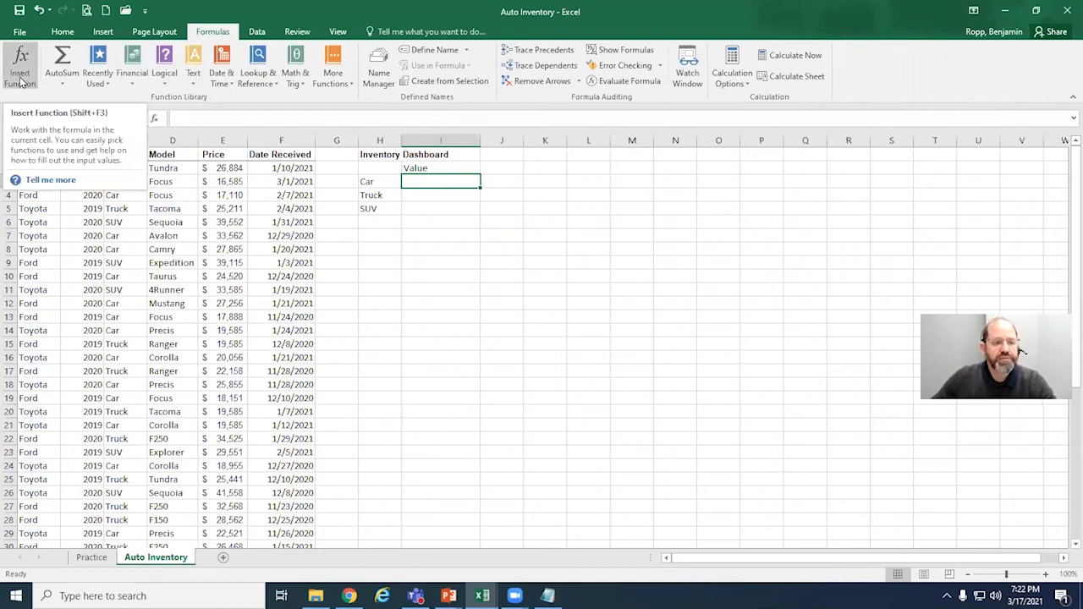
left_click(62, 32)
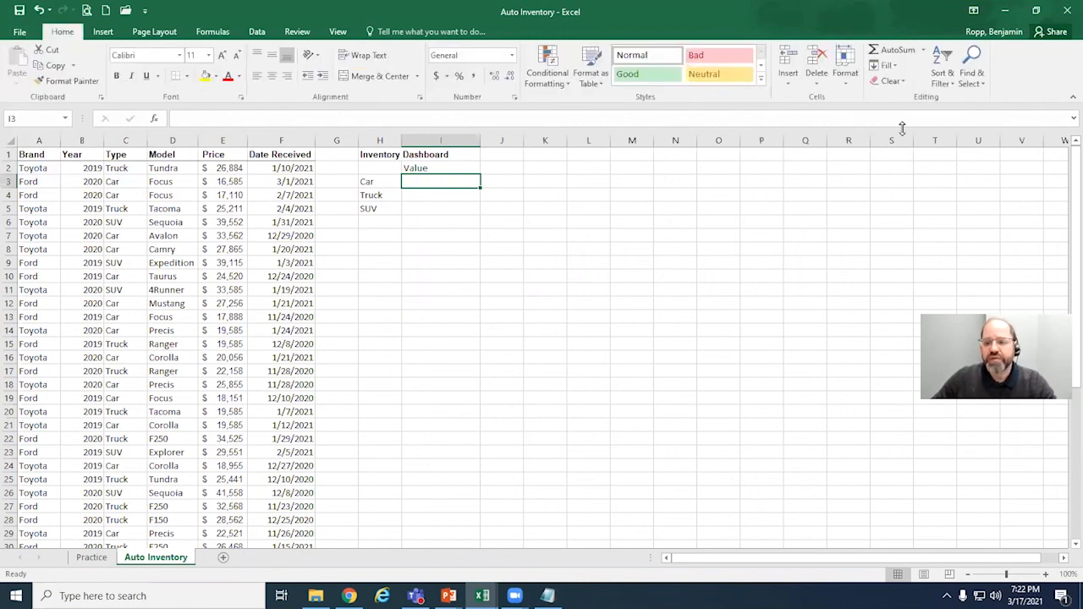
left_click(926, 52)
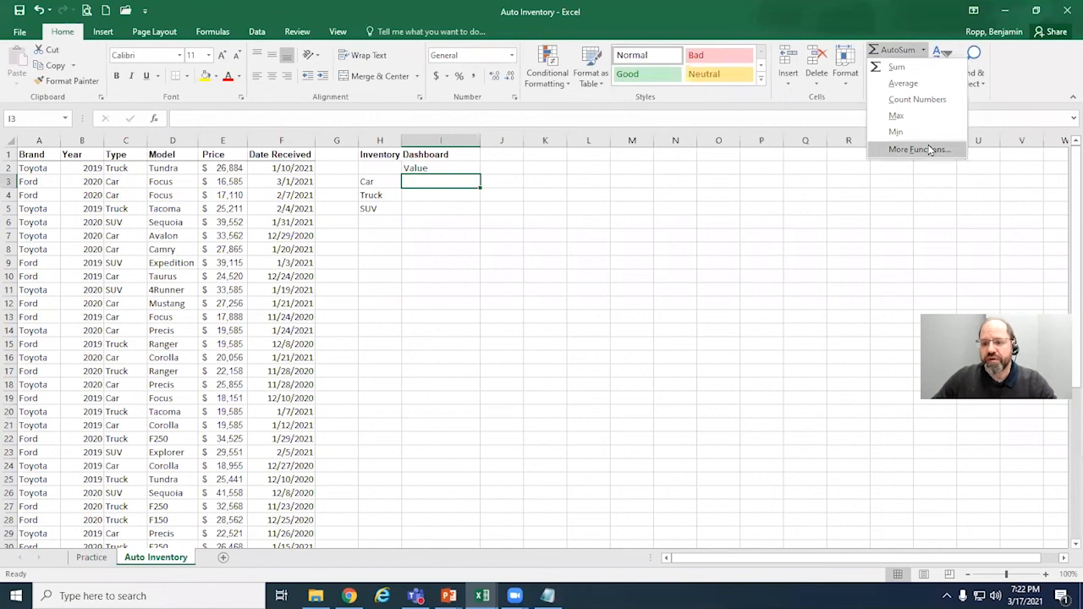
left_click(891, 34)
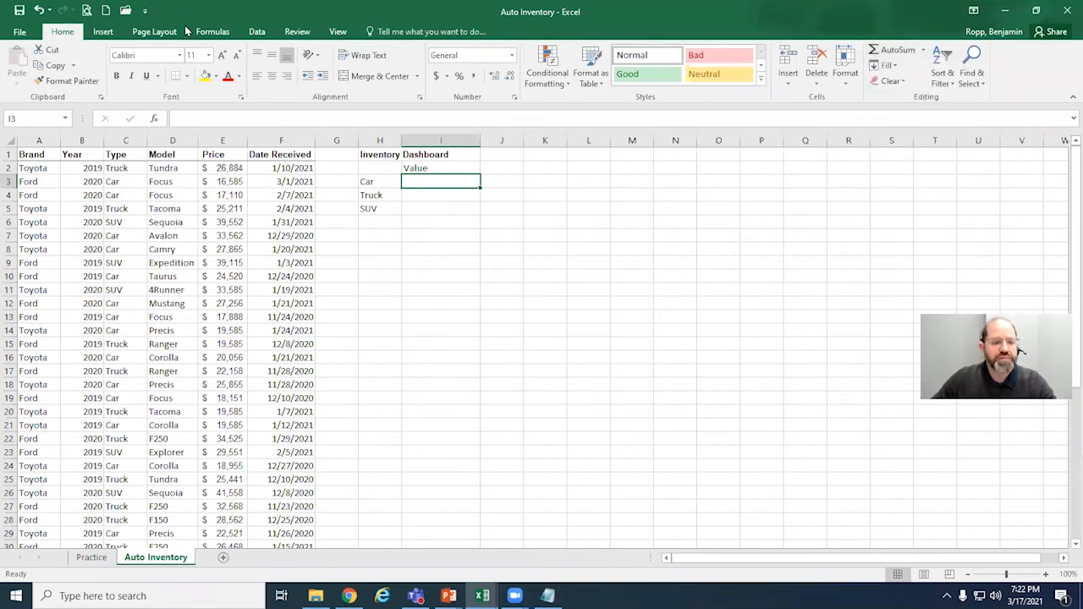
Step: Search the function library for sumif and insert the SUMIF function into I3
left_click(213, 32)
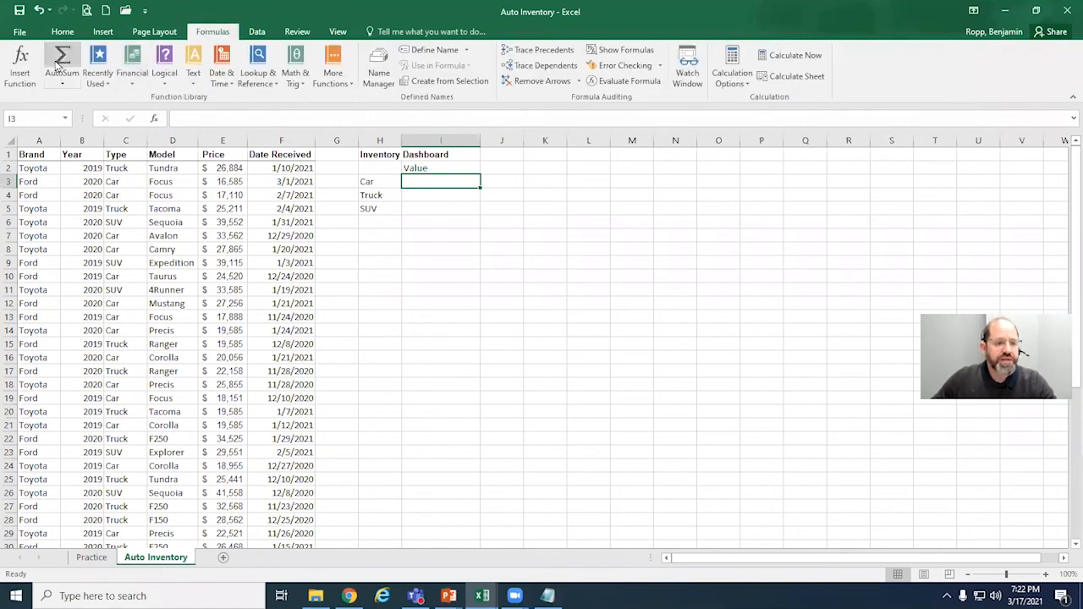
left_click(21, 64)
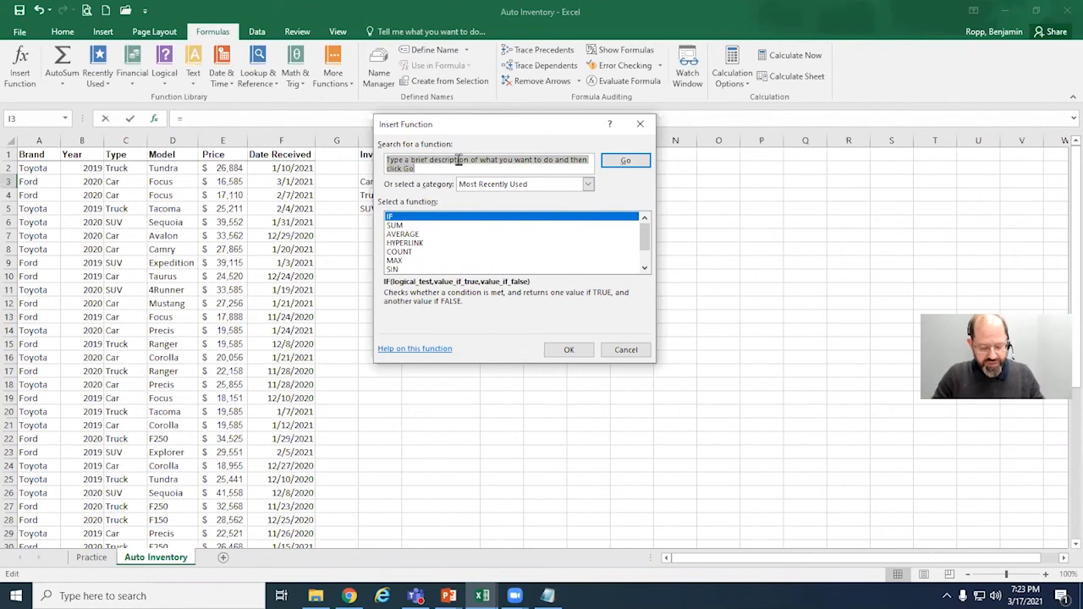
type("sumif")
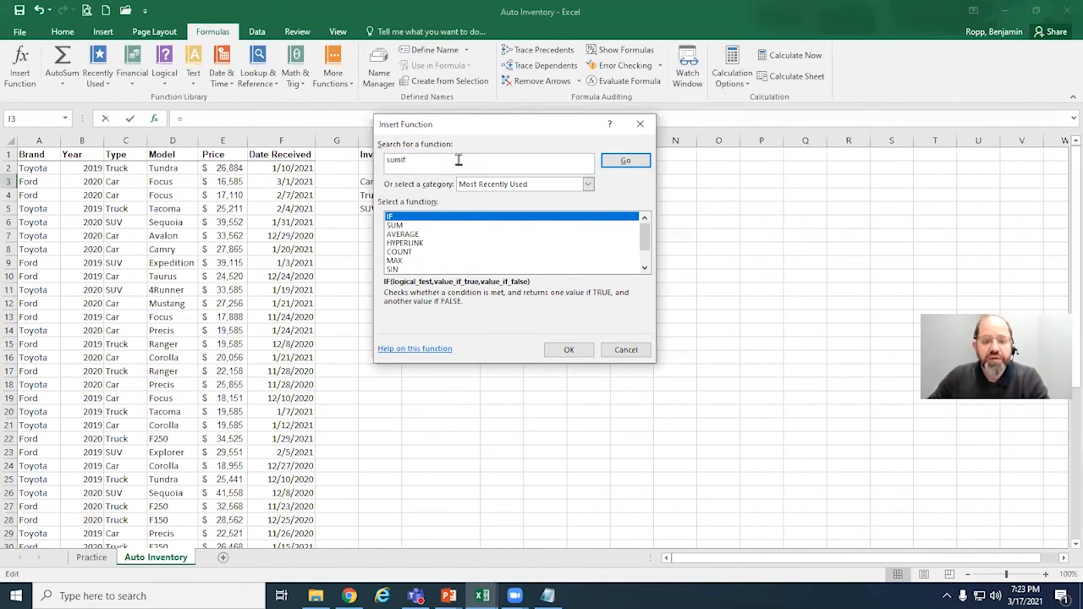
left_click(622, 162)
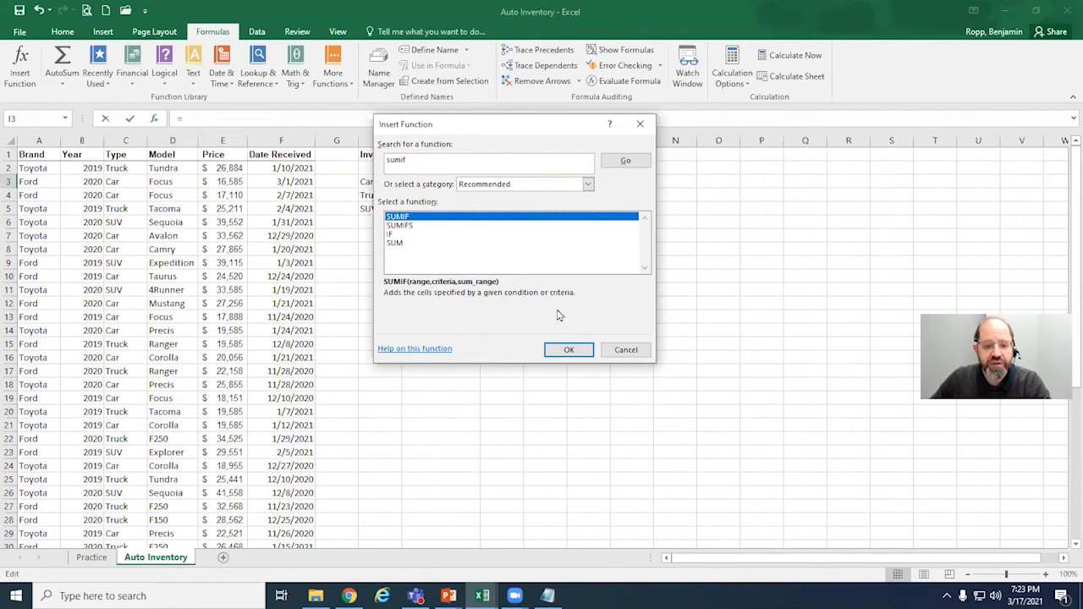
left_click(570, 349)
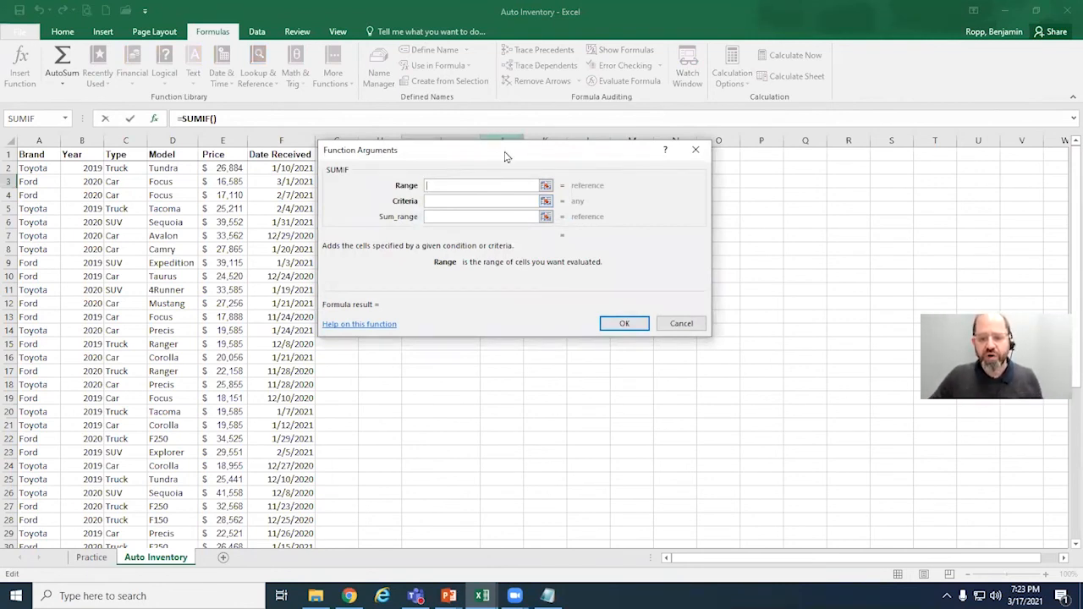
Step: Set the SUMIF range to the Type entries in C2:C47 and the criteria to "Car"
left_click_drag(505, 156, 688, 127)
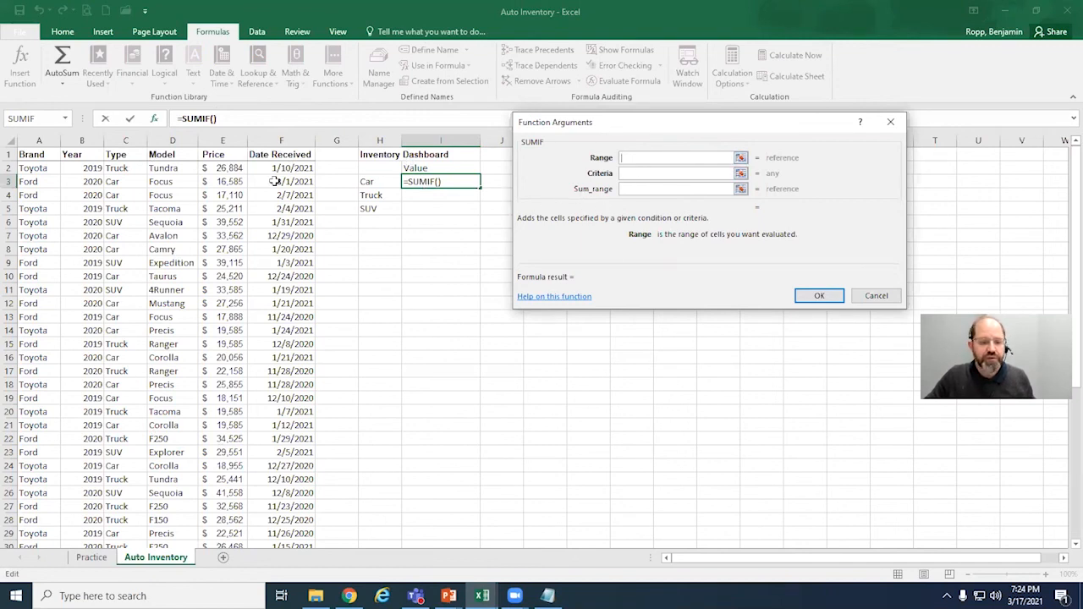
left_click_drag(126, 169, 131, 491)
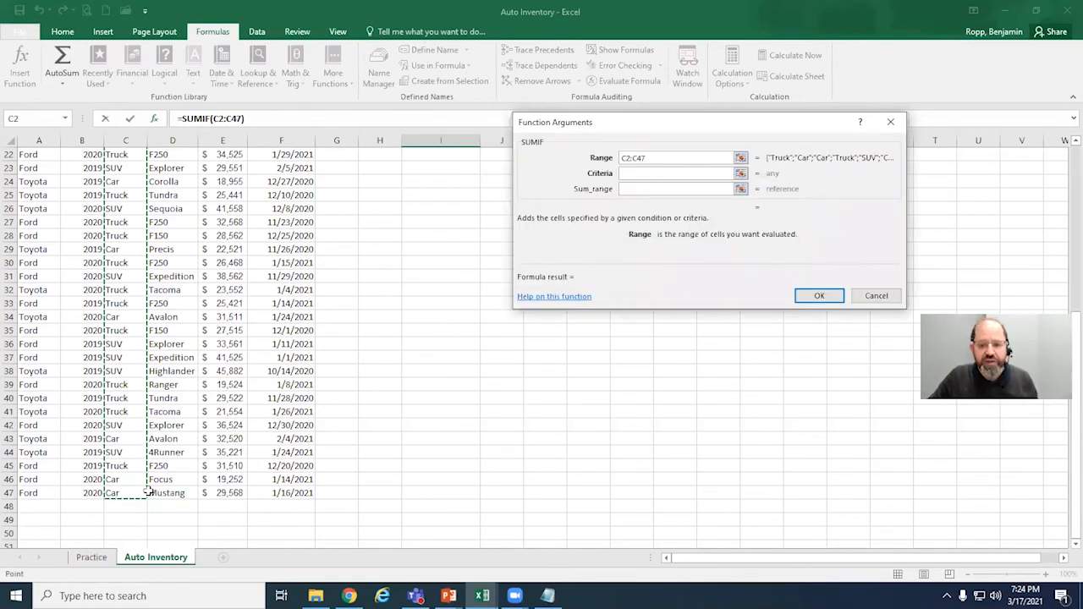
left_click(652, 172)
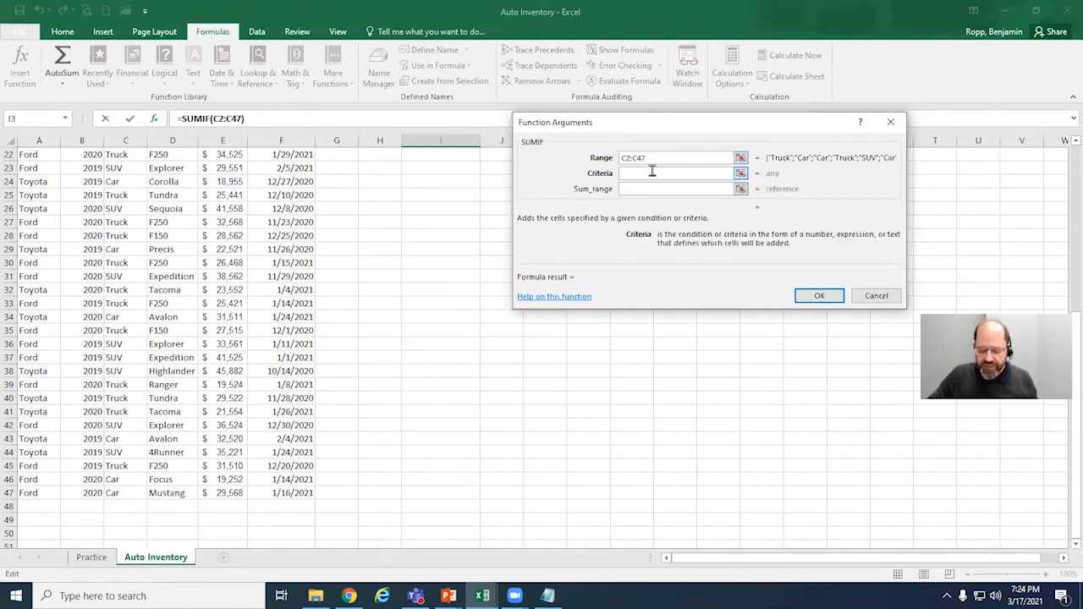
type("\"")
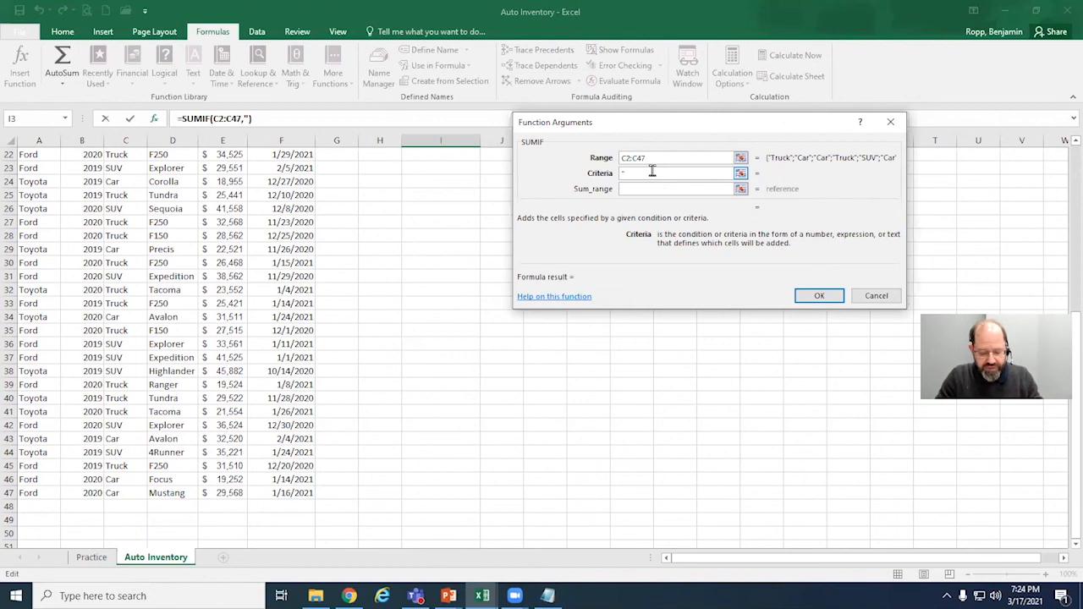
type("Car\"")
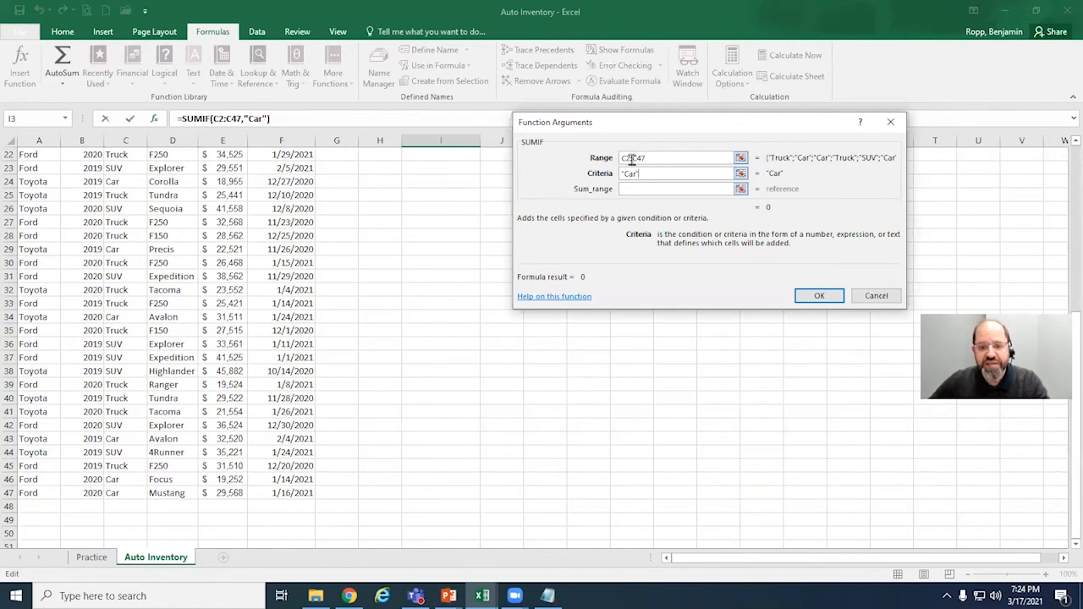
Step: Complete the SUMIF with the prices in E2:E47 as sum range, and open the formula in I3 to review its references
left_click(644, 188)
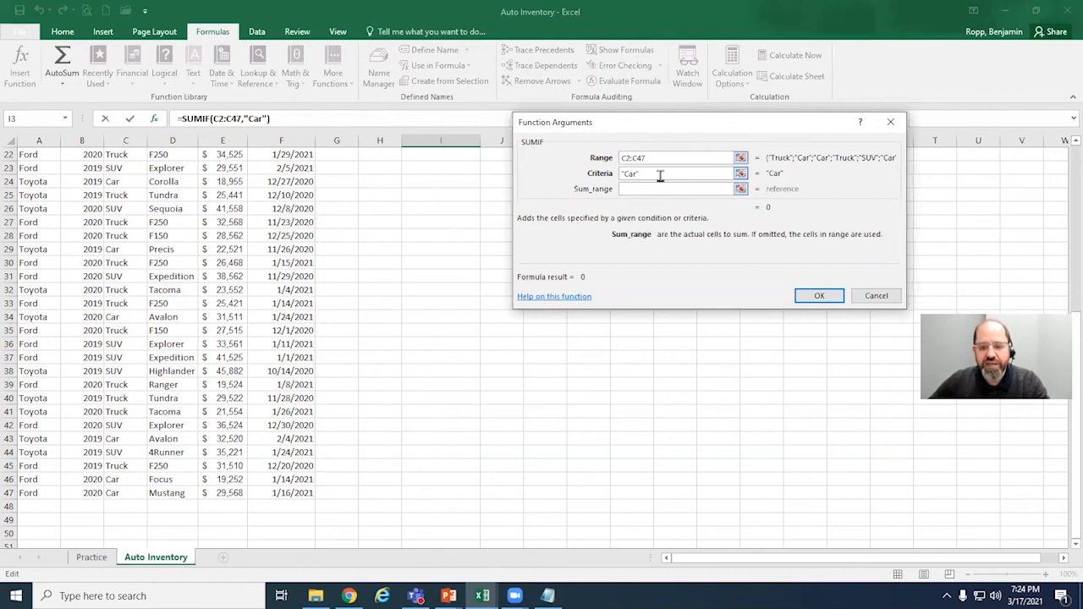
scroll(221, 279, "up", 1)
scroll(227, 290, "up", 1)
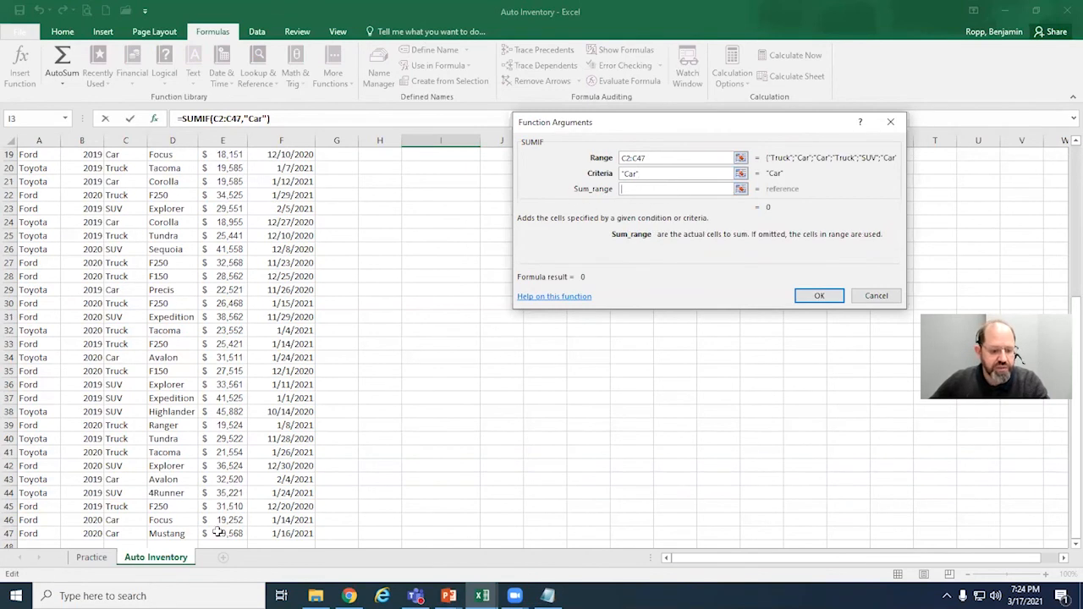
scroll(233, 533, "down", 1)
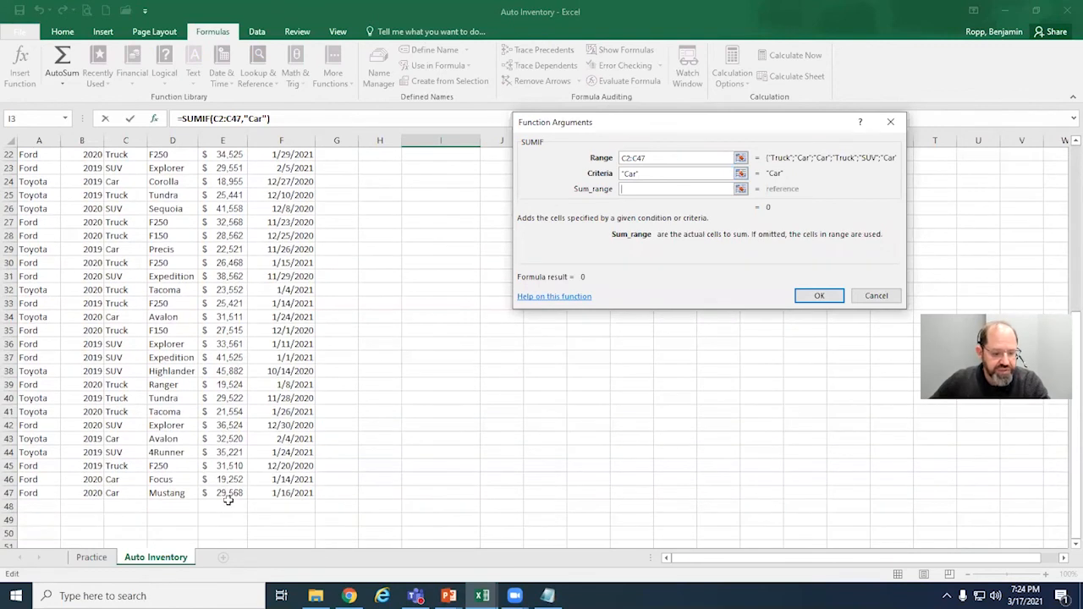
left_click_drag(230, 494, 243, 404)
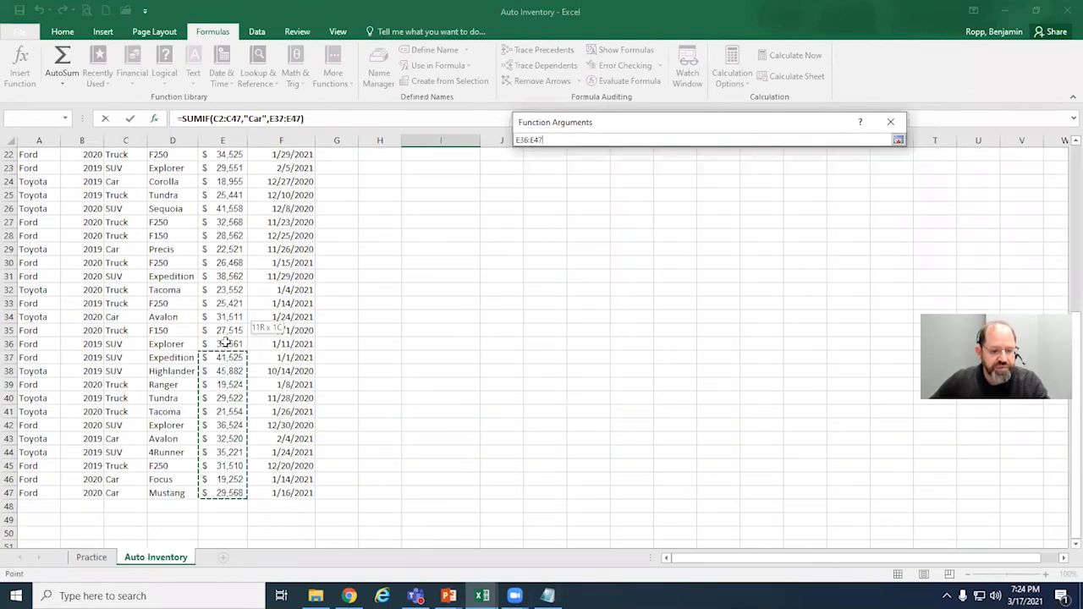
left_click_drag(216, 222, 222, 165)
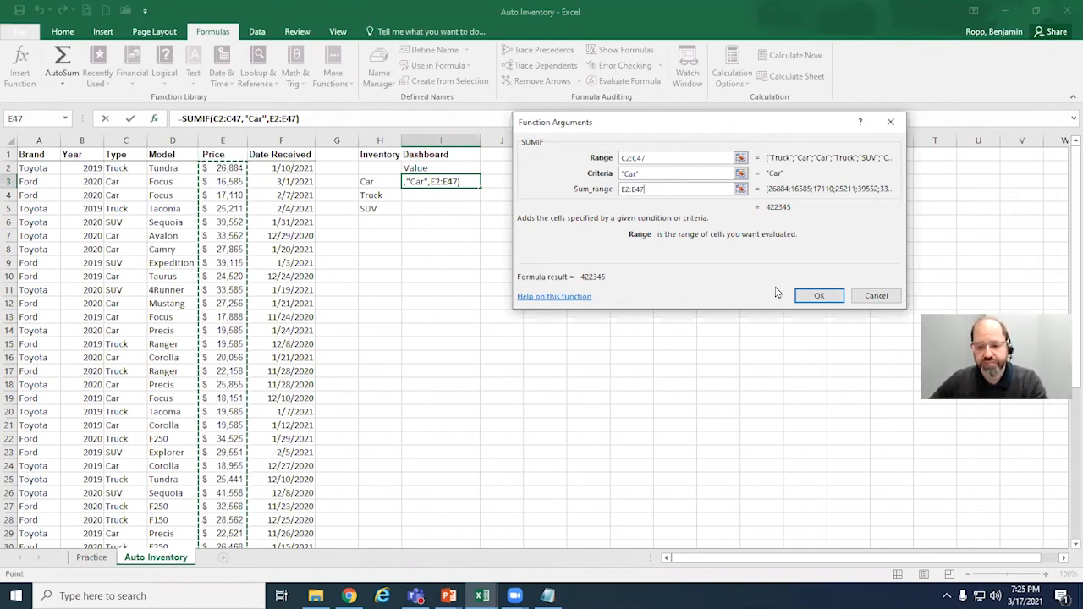
left_click(814, 294)
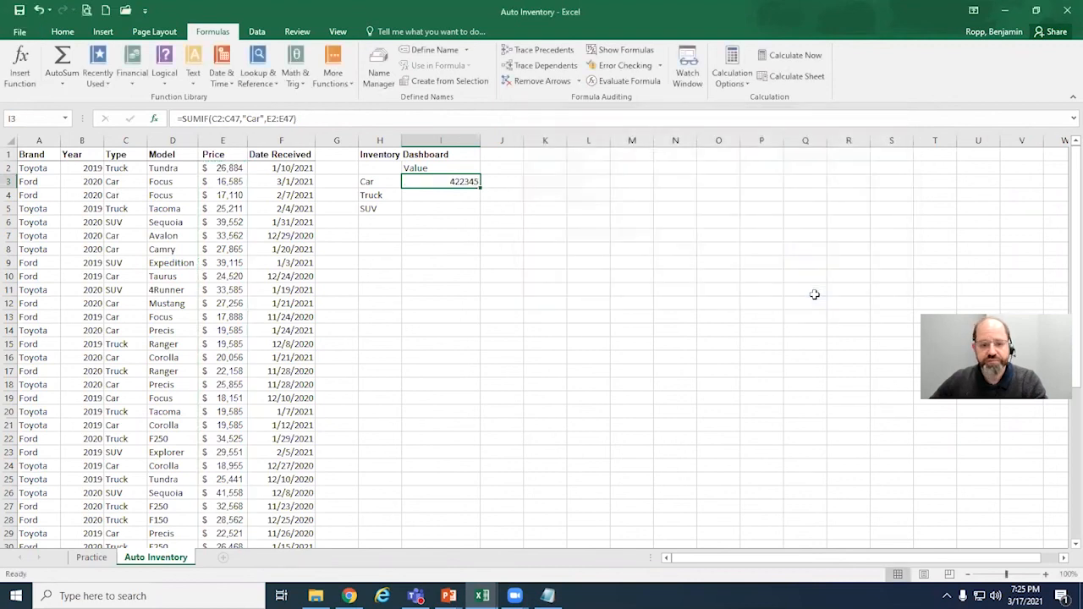
double_click(450, 182)
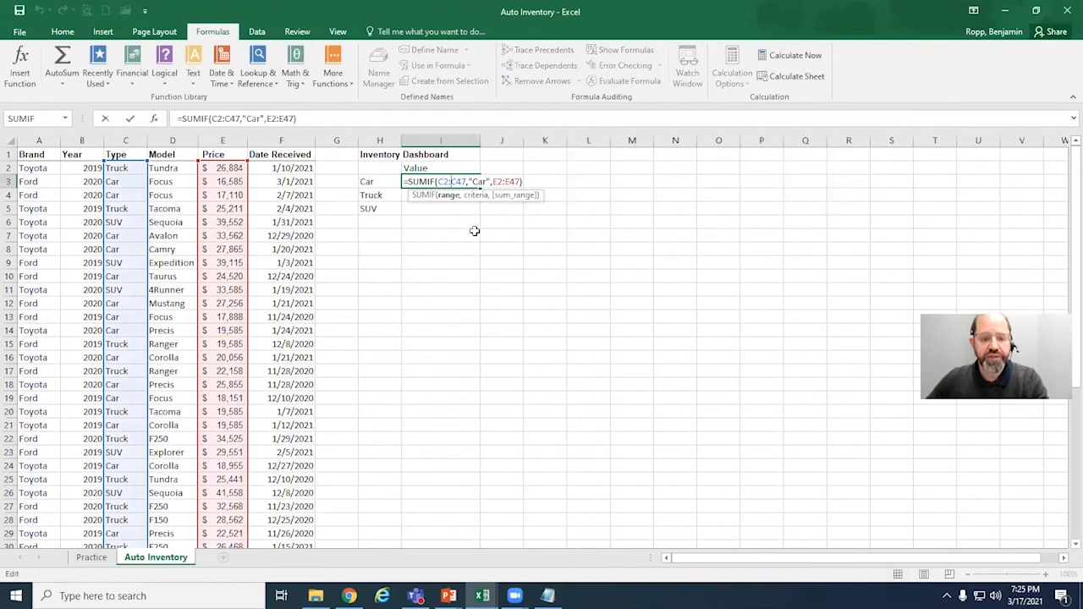
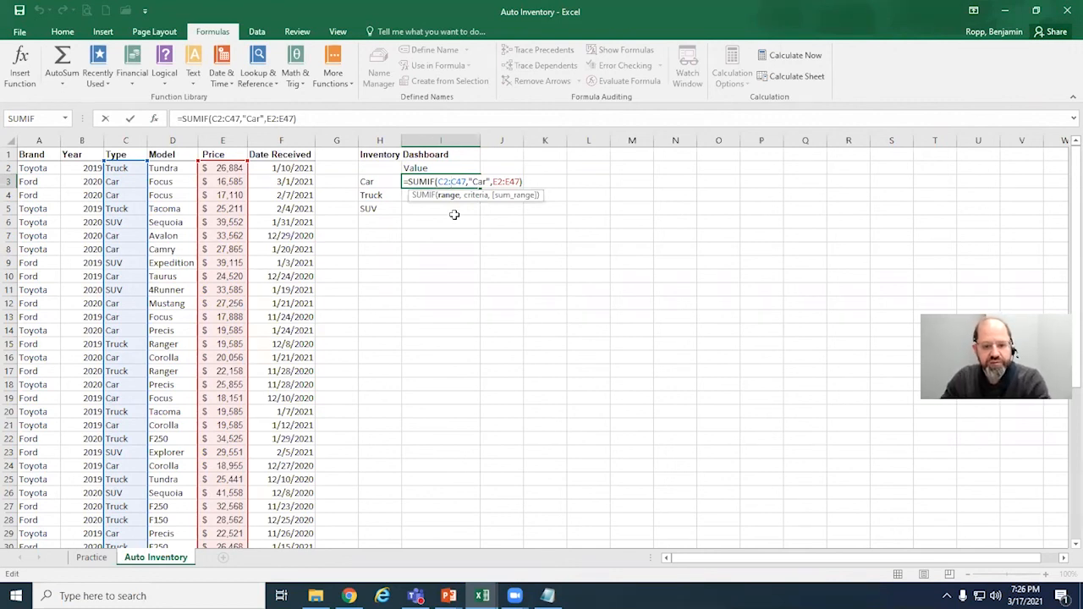
Step: Replace the "Car" criterion in I3's SUMIF formula with a reference to the Car label in H3
left_click(509, 185)
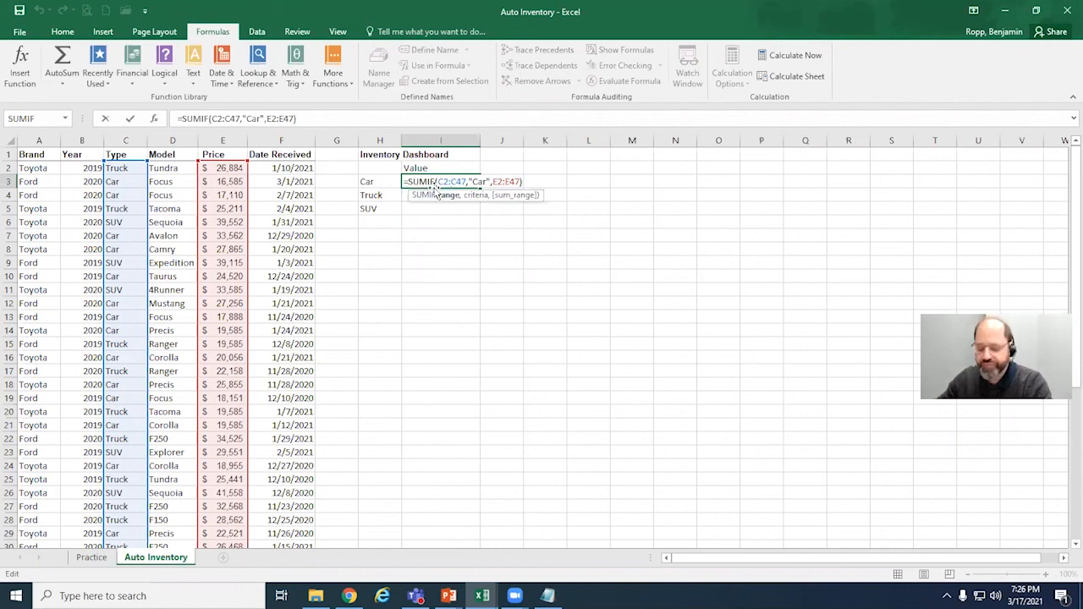
key("Return")
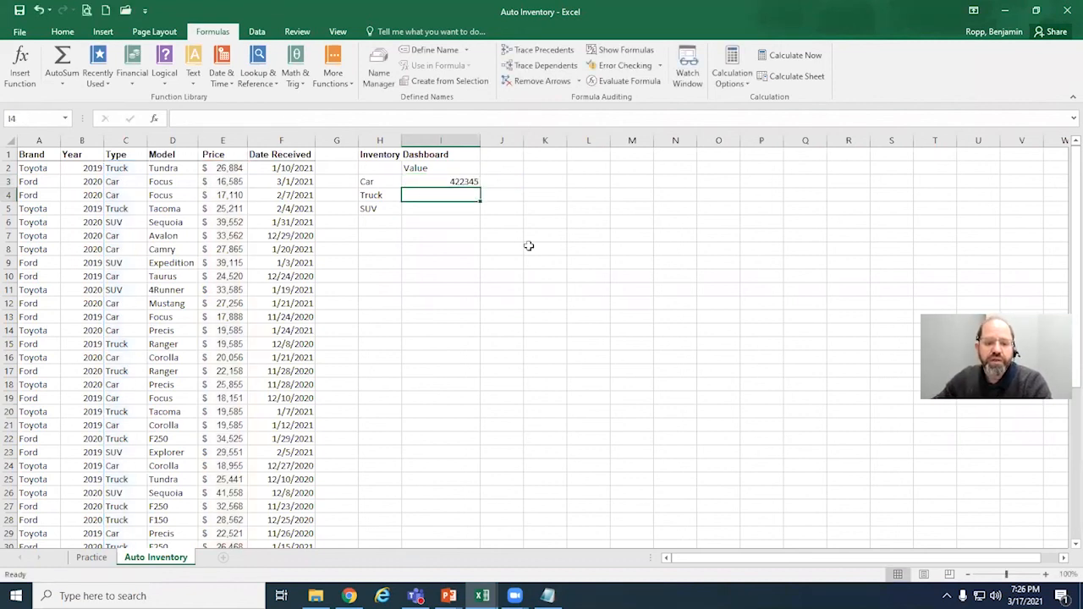
left_click(447, 182)
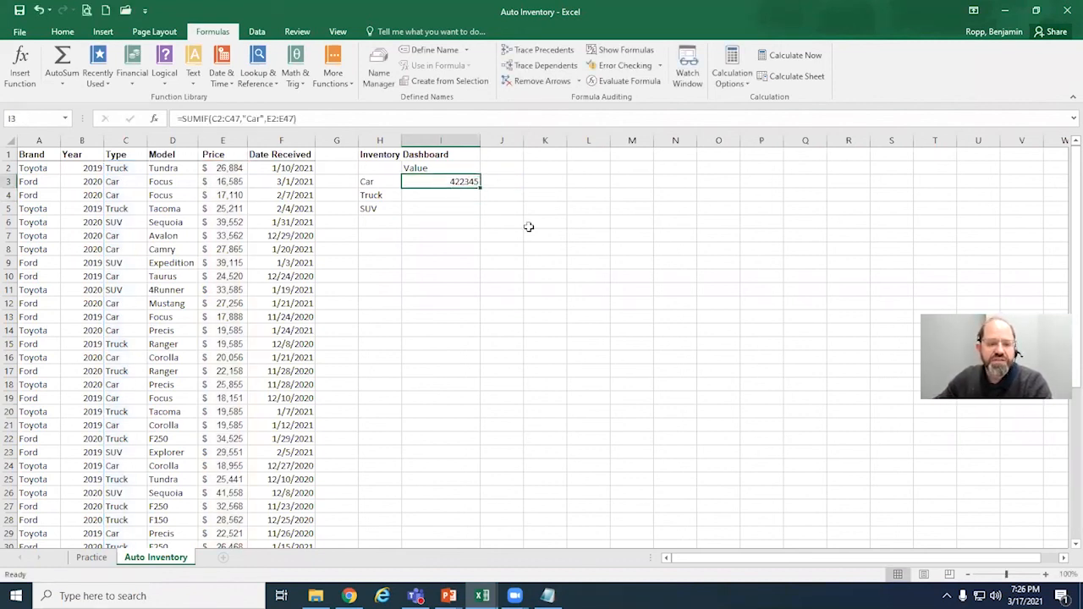
double_click(456, 182)
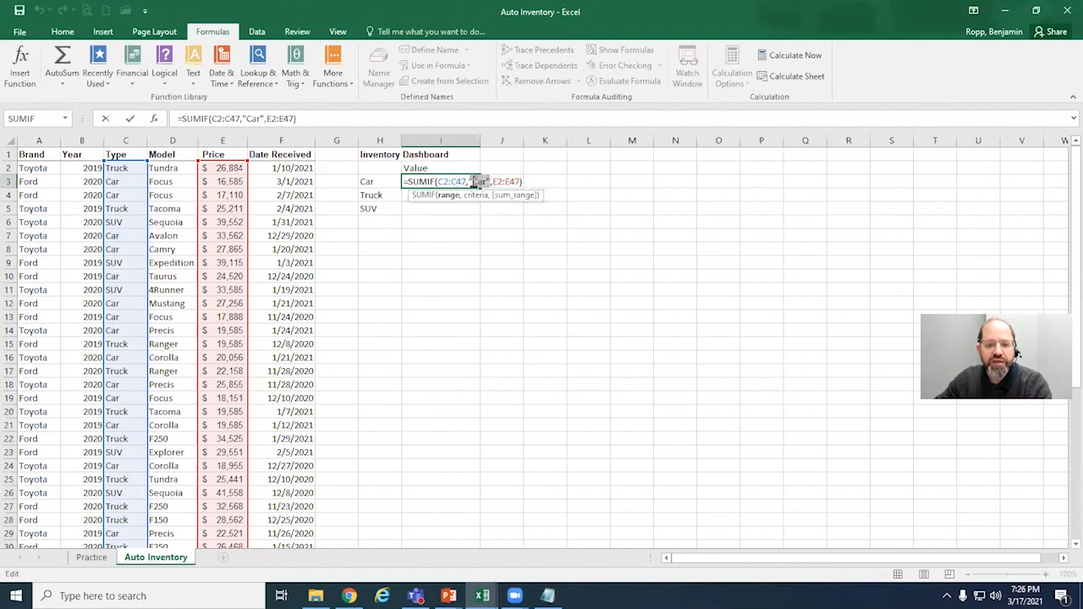
left_click_drag(469, 183, 468, 182)
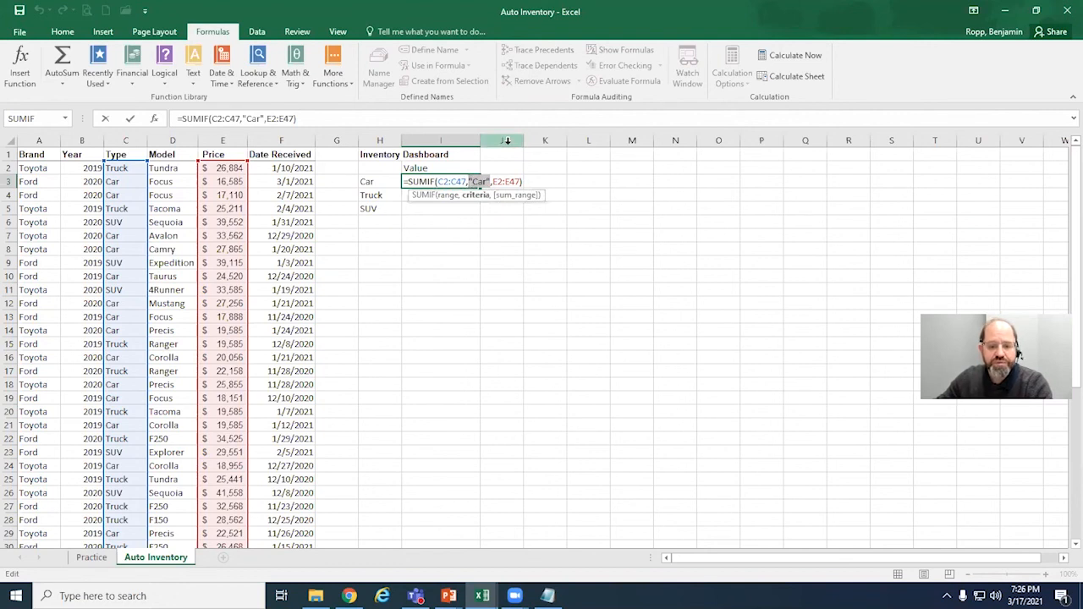
key("Delete")
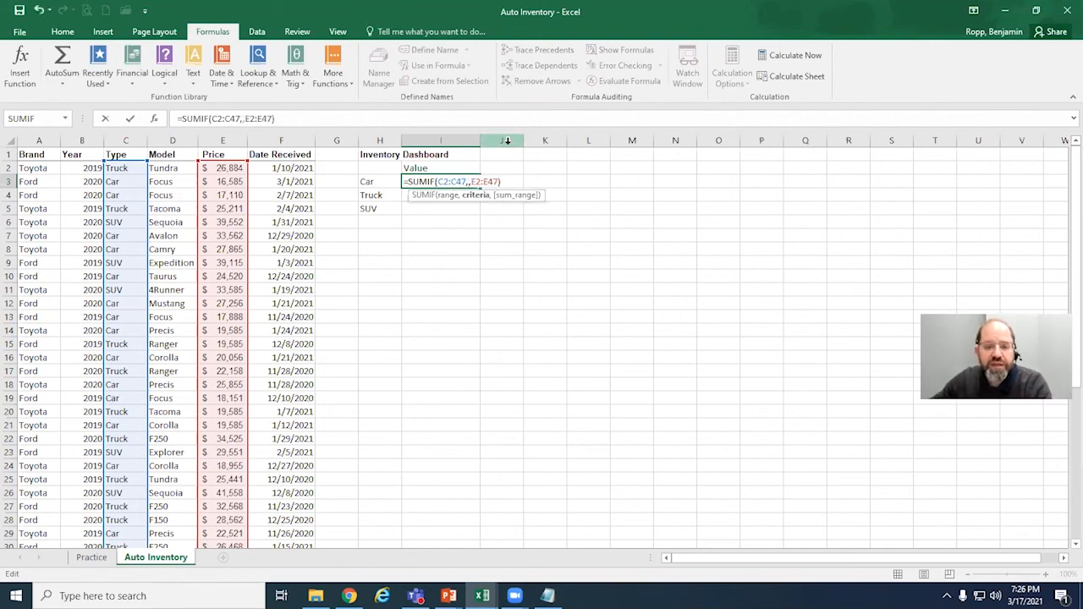
left_click(390, 182)
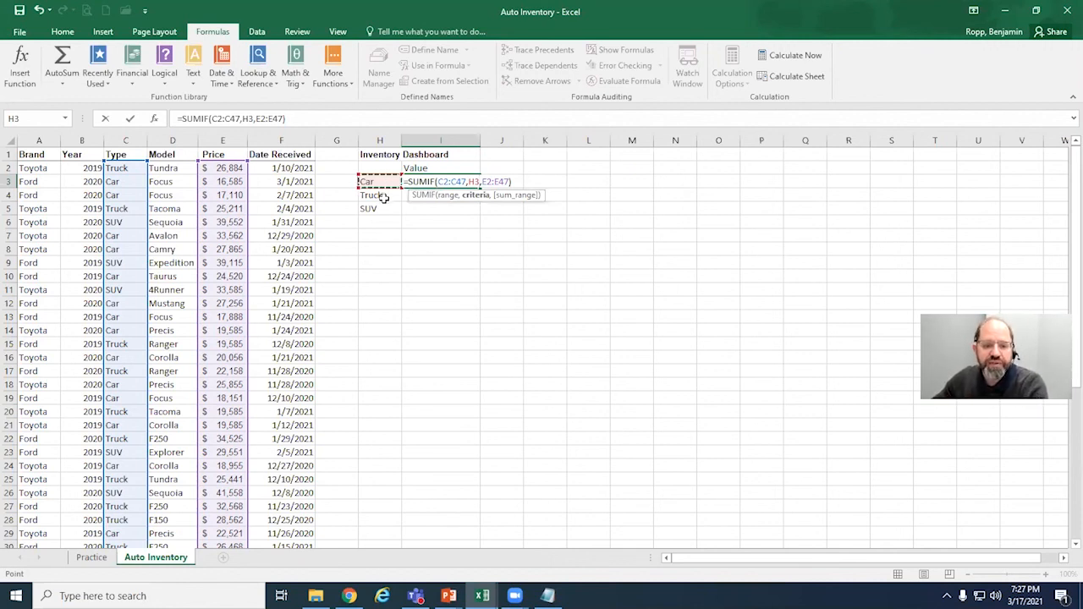
Step: Make the criteria range in the I3 formula absolute as $C$2:$C$47
left_click(465, 181)
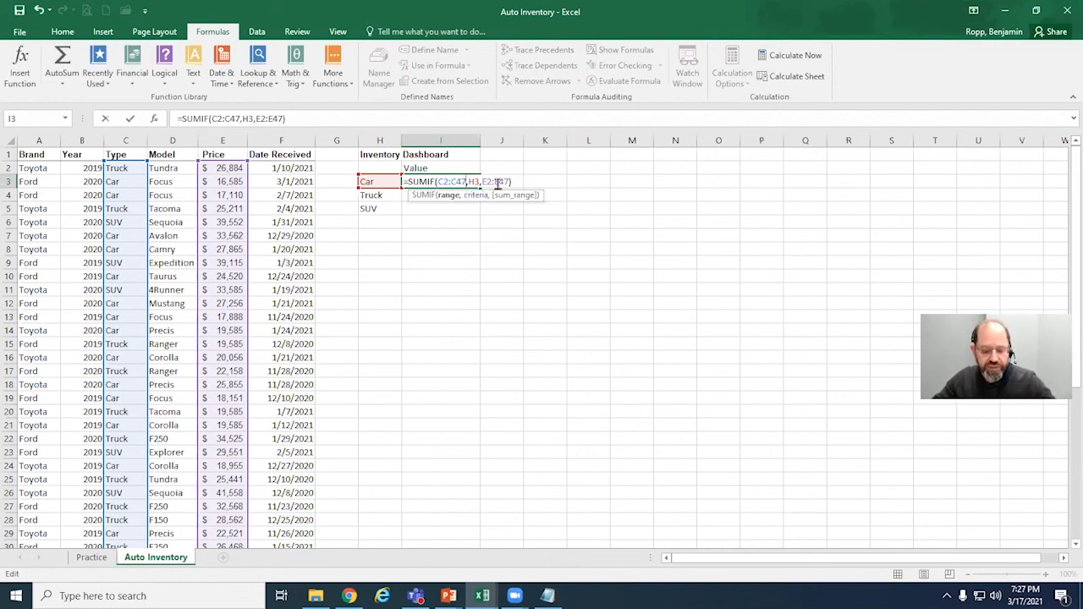
key("F4")
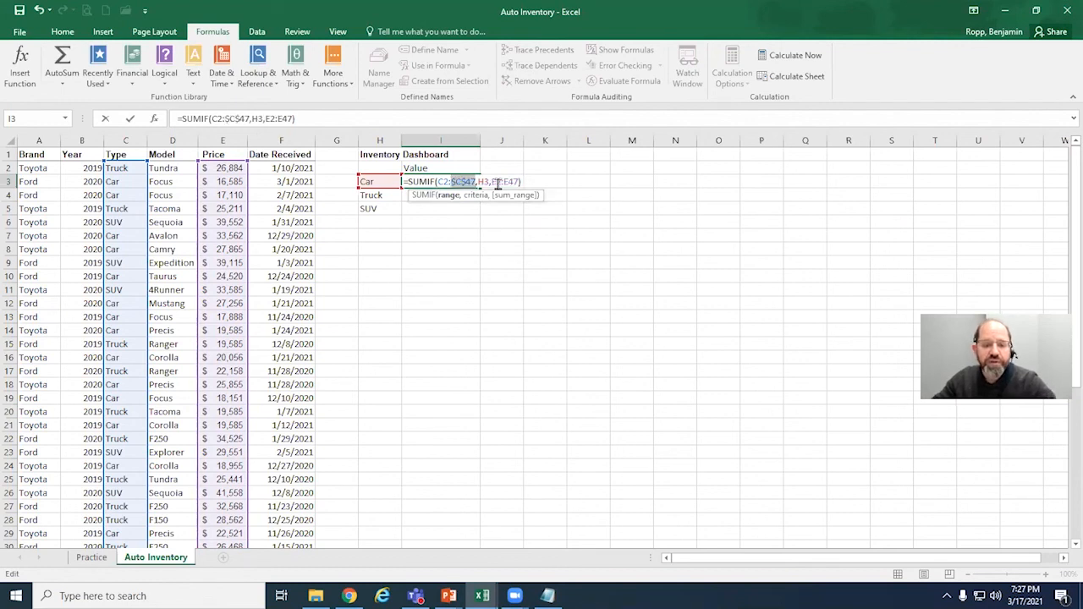
left_click(447, 183)
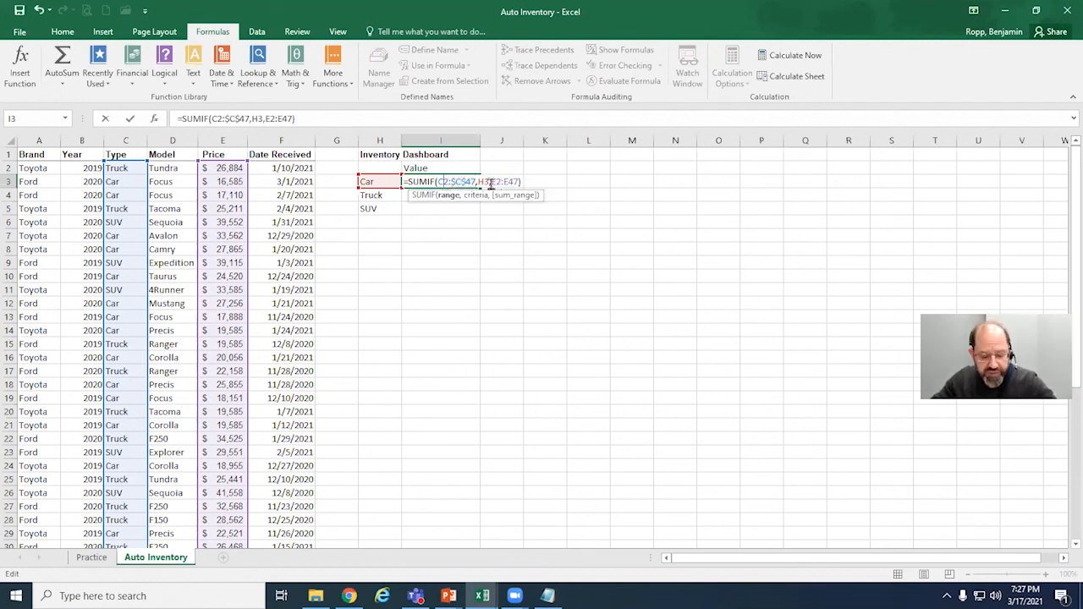
key("F4")
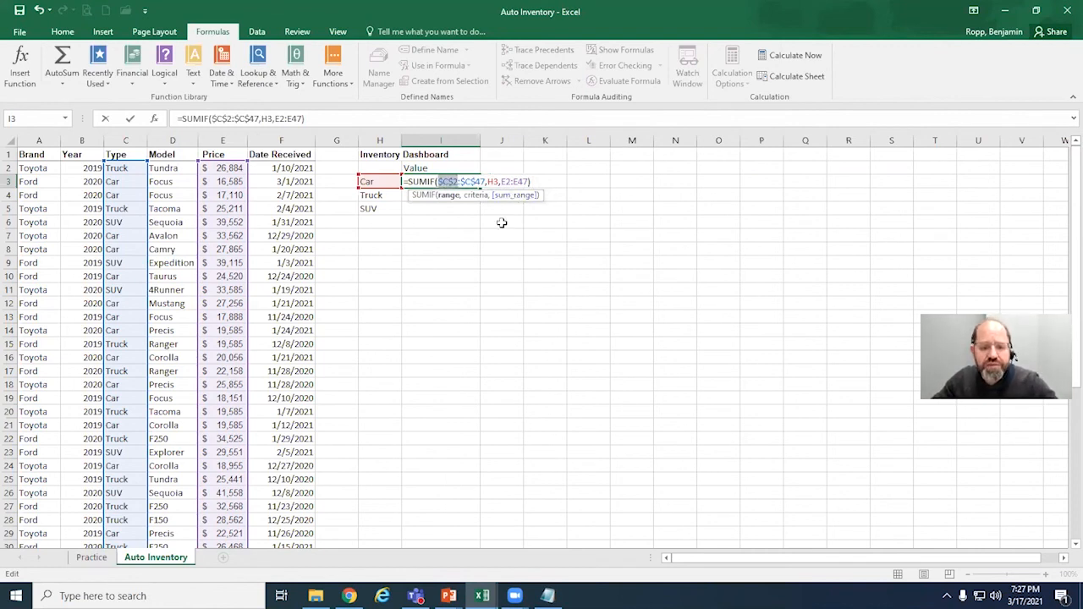
Step: Try absolute references for the H3 criterion and the end of the sum range in I3, and return them to relative
left_click(494, 181)
key("F4")
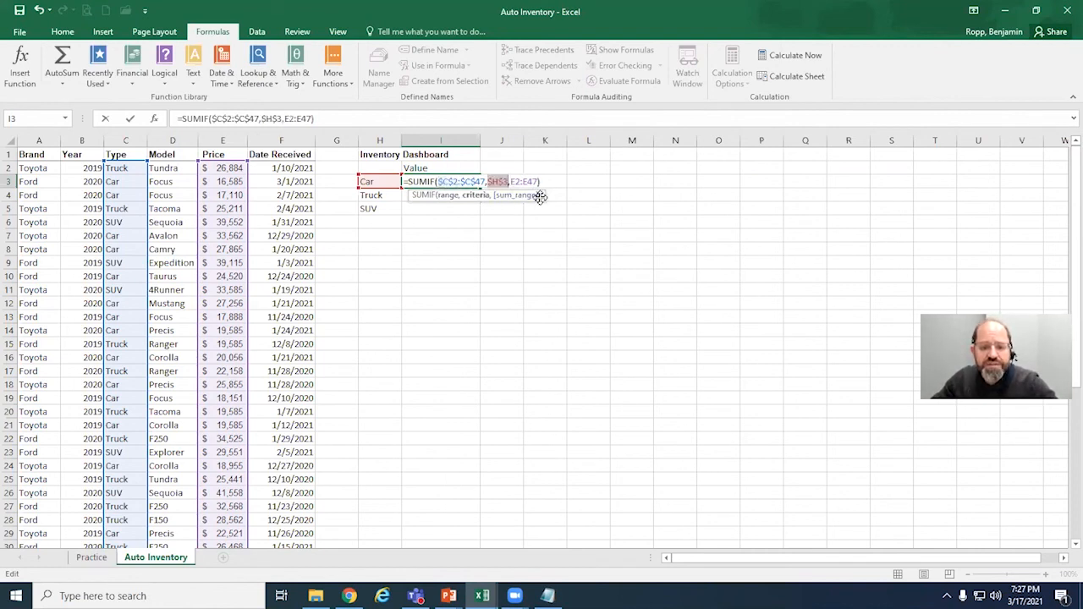
left_click(527, 181)
key("F4")
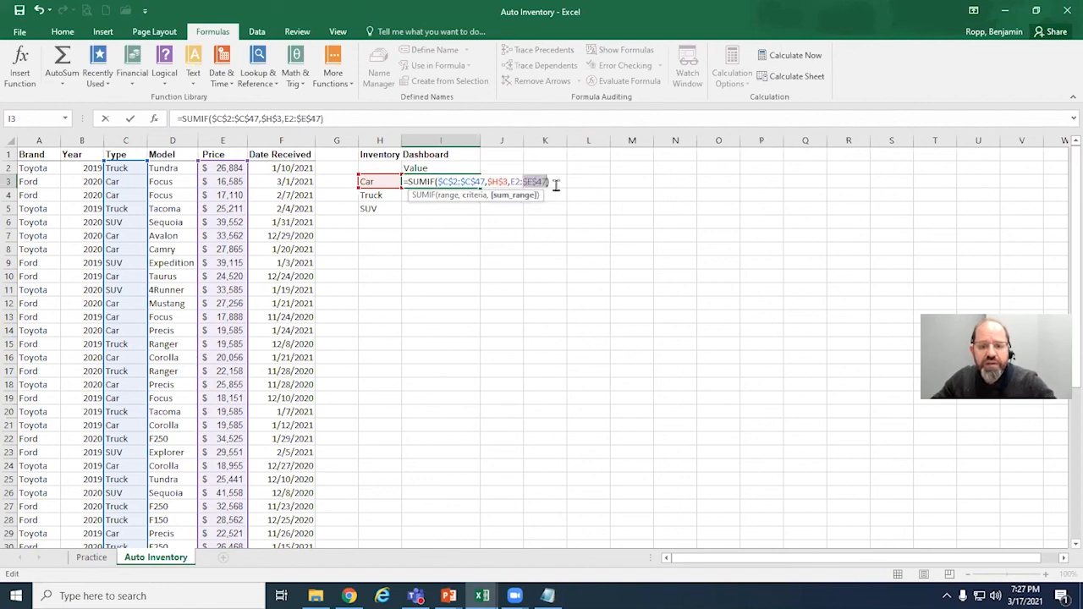
key("F4")
key("F4")
key("F4")
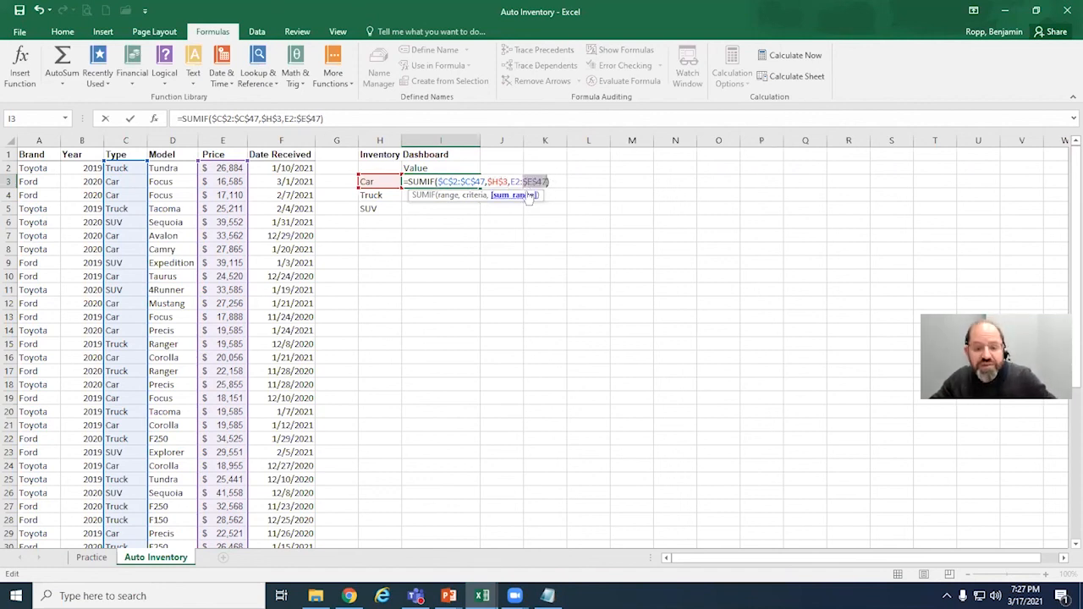
key("F4")
key("F4")
key("F4")
key("F4")
left_click(510, 181)
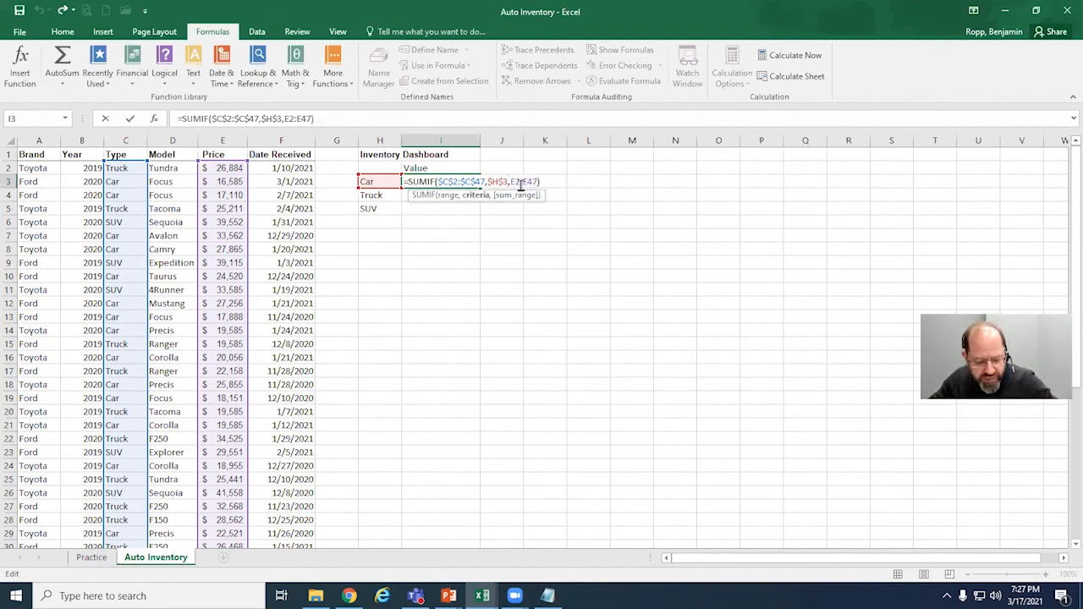
key("F4")
key("F4")
key("F4")
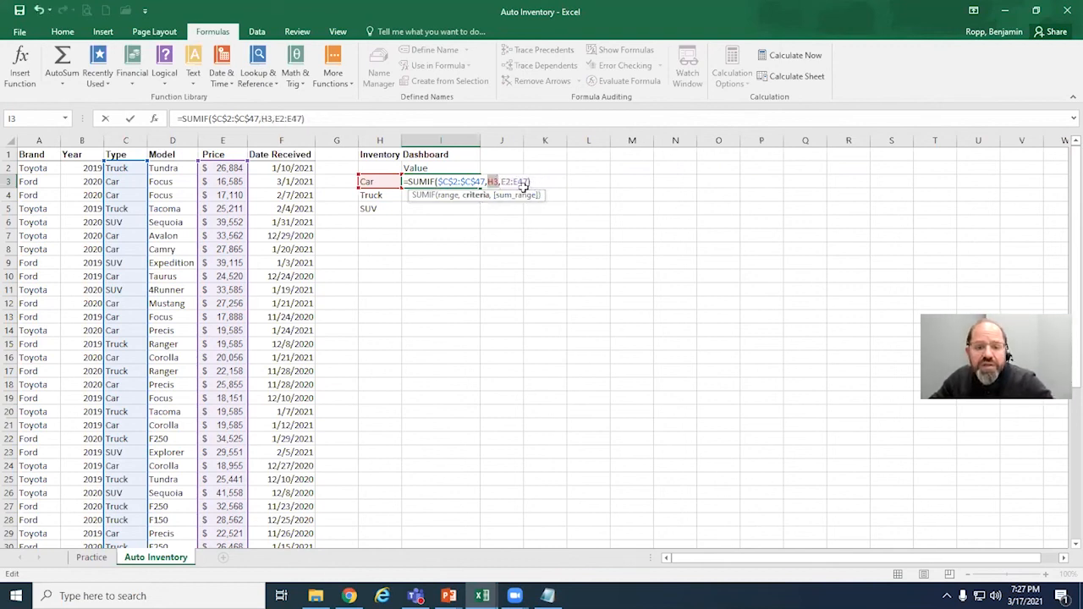
Step: Make the sum range in I3 absolute as $E$2:$E$47 and fill the formula down to I5 for Truck and SUV
left_click(511, 182)
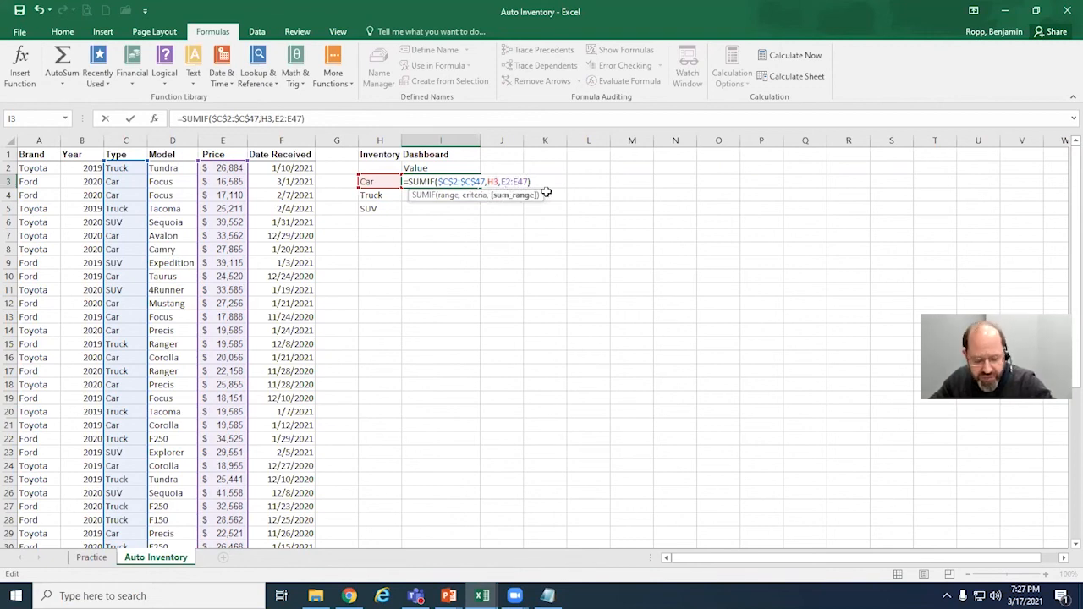
key("F4")
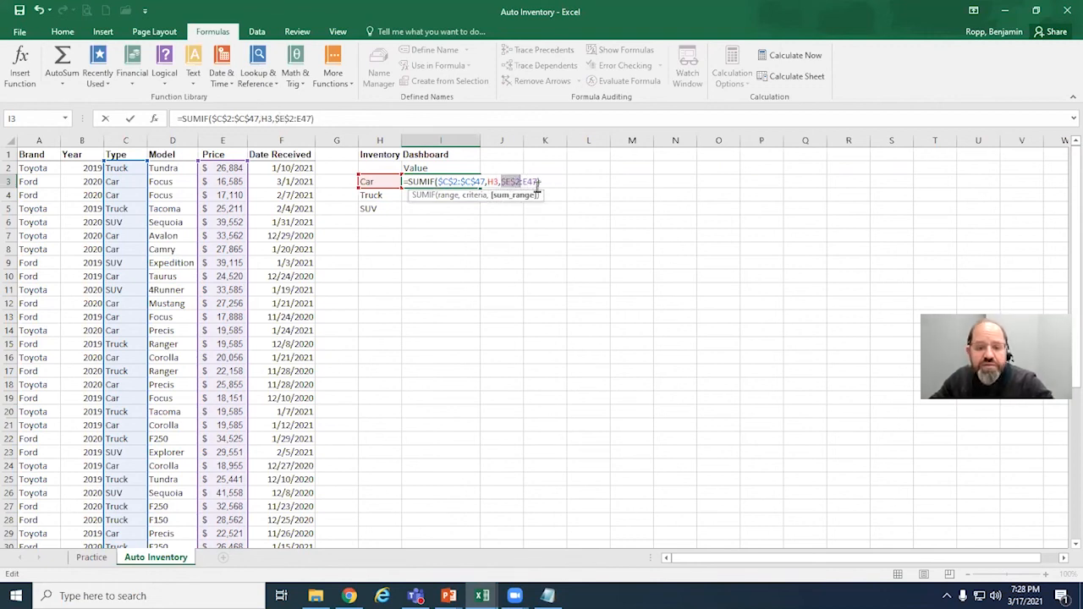
left_click(533, 181)
key("F4")
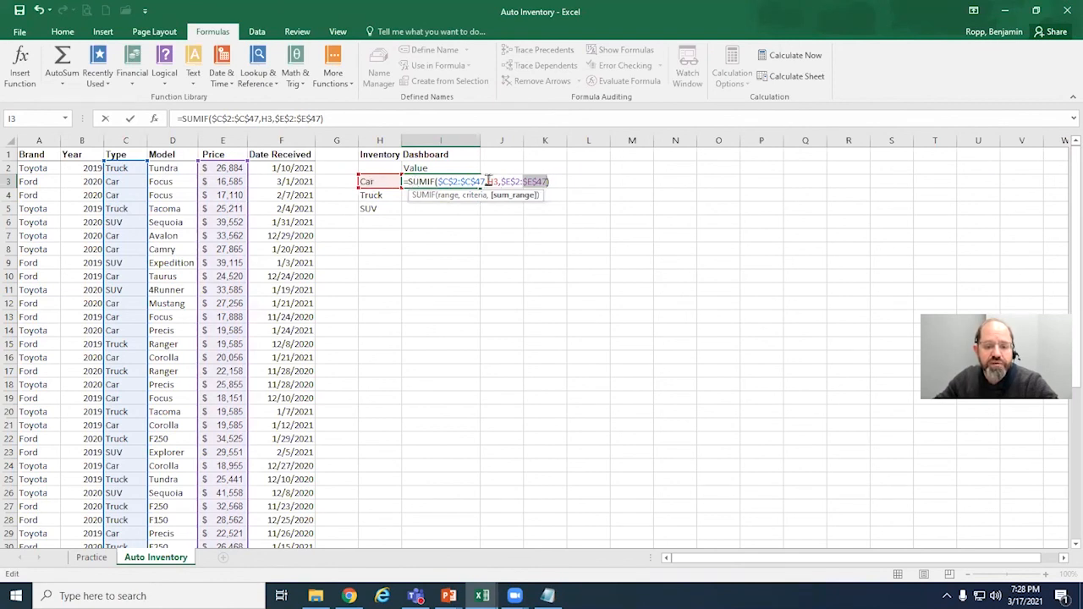
key("Return")
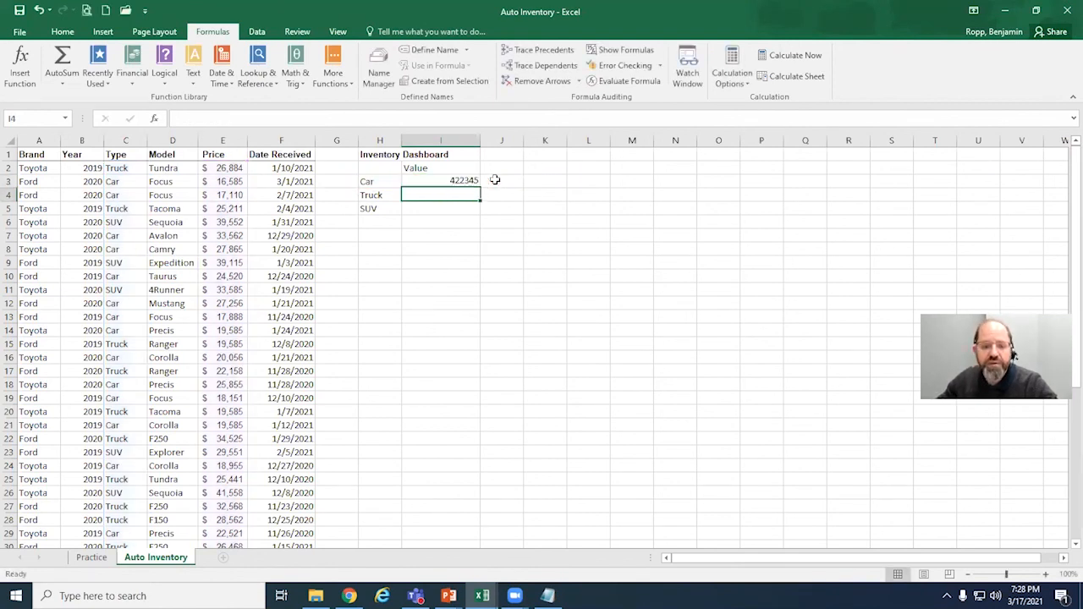
left_click(479, 180)
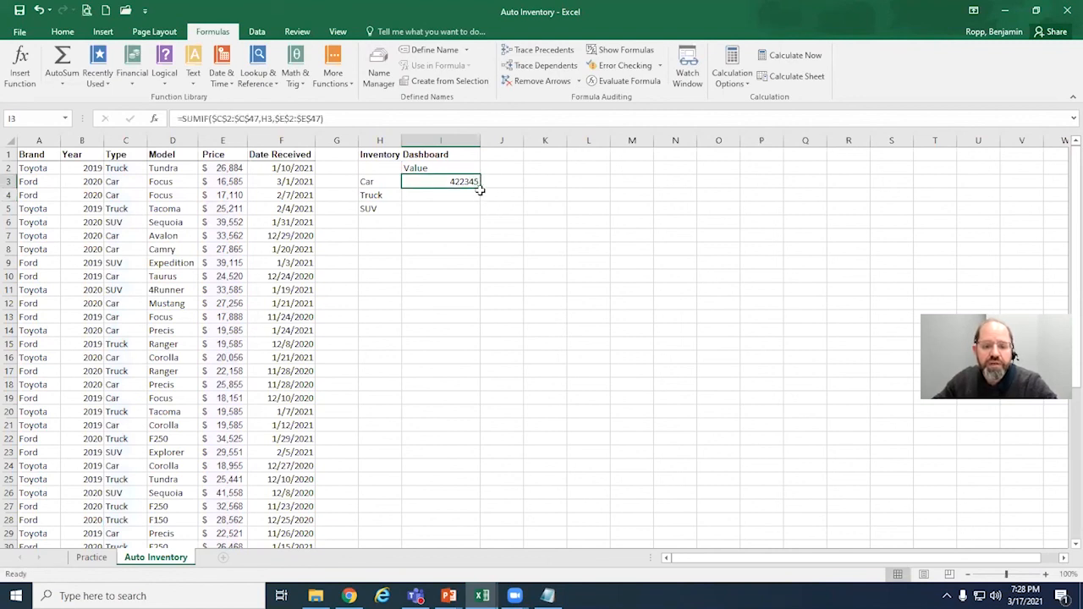
left_click_drag(480, 188, 484, 215)
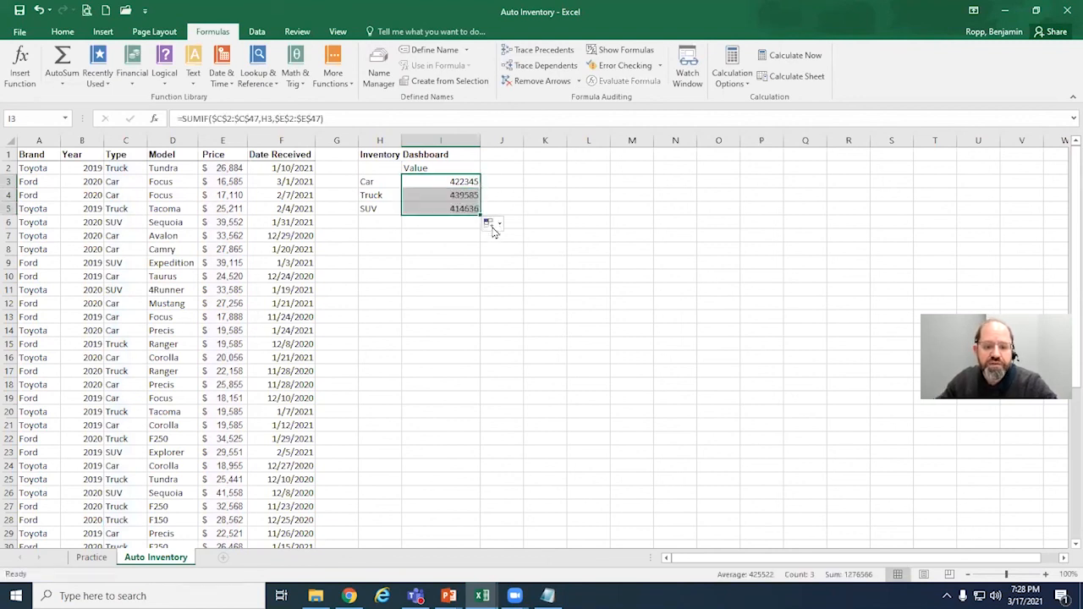
Step: Examine the copied Truck formula in I4 to check that its ranges stay fixed and its criterion follows the row label
left_click(467, 197)
left_click(469, 208)
left_click(471, 192)
double_click(472, 192)
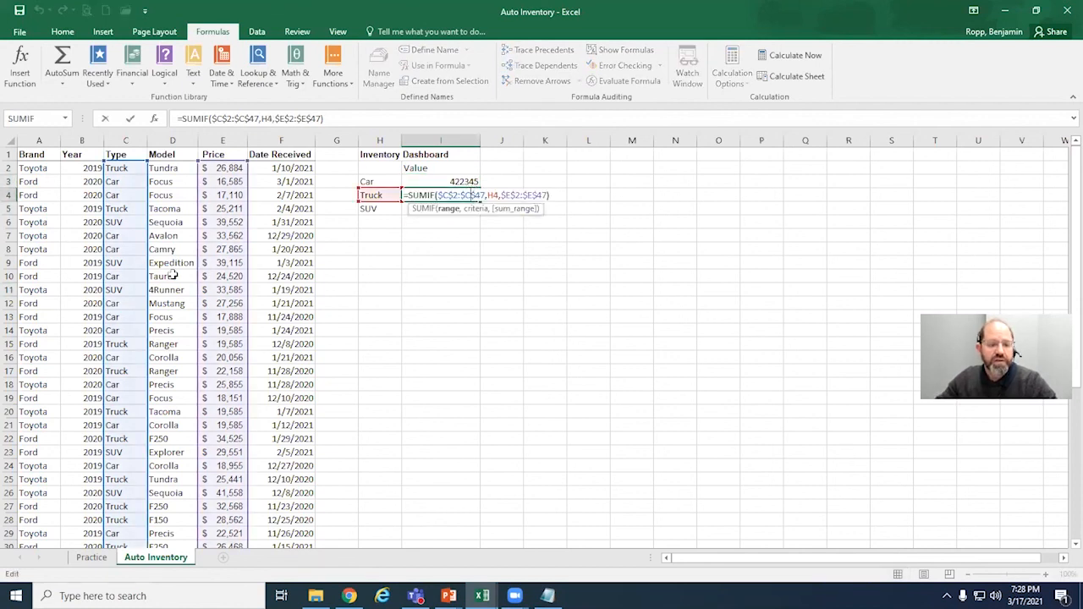
scroll(172, 279, "down", 13)
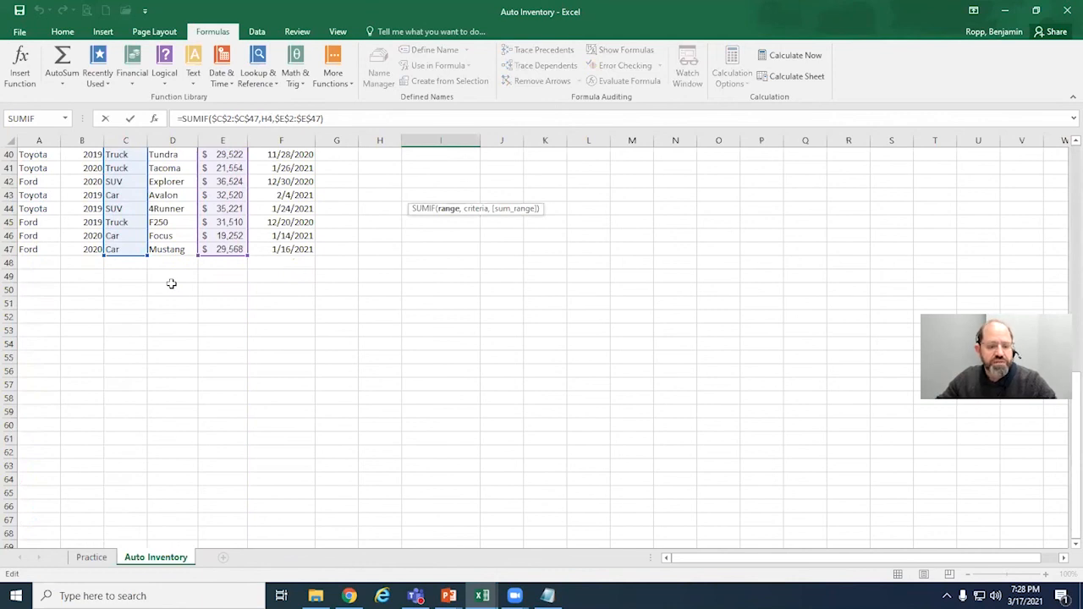
scroll(172, 283, "up", 13)
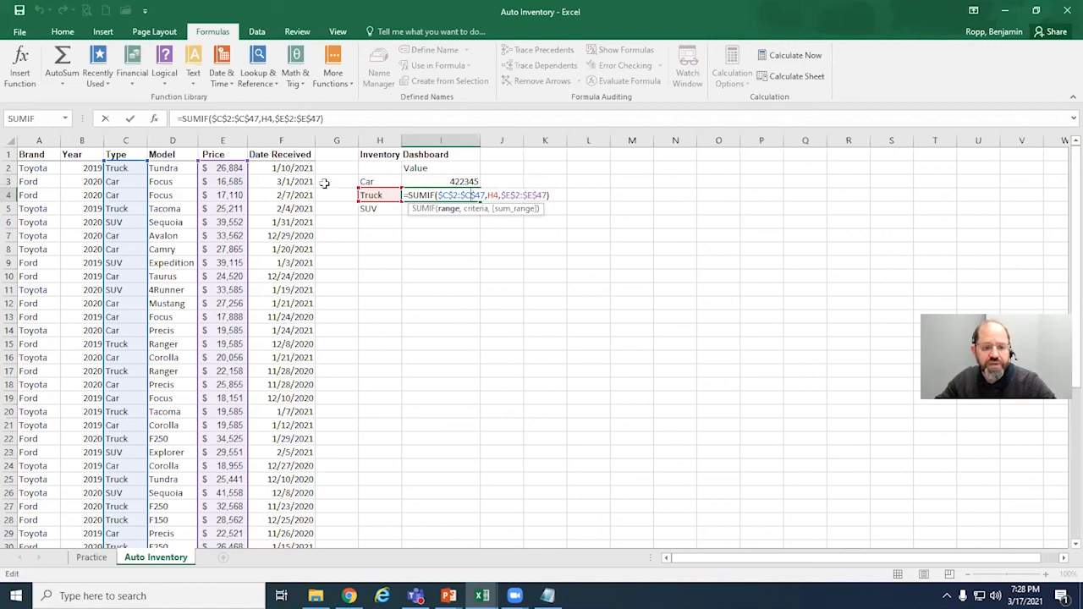
left_click(382, 227)
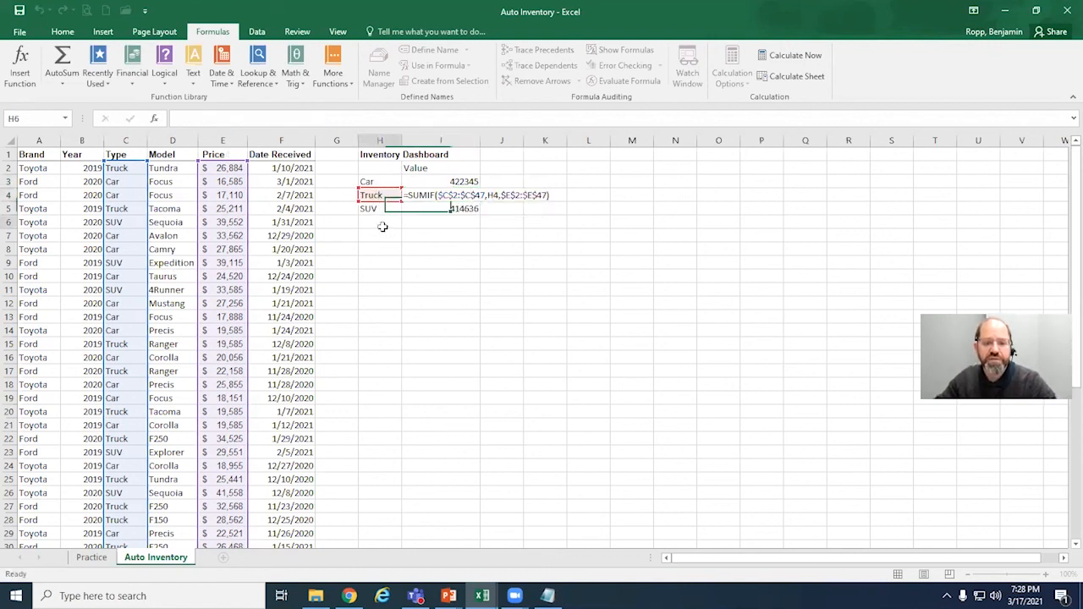
Step: Format the dashboard values in I3:I5 with the Accounting number format
left_click_drag(464, 181, 463, 209)
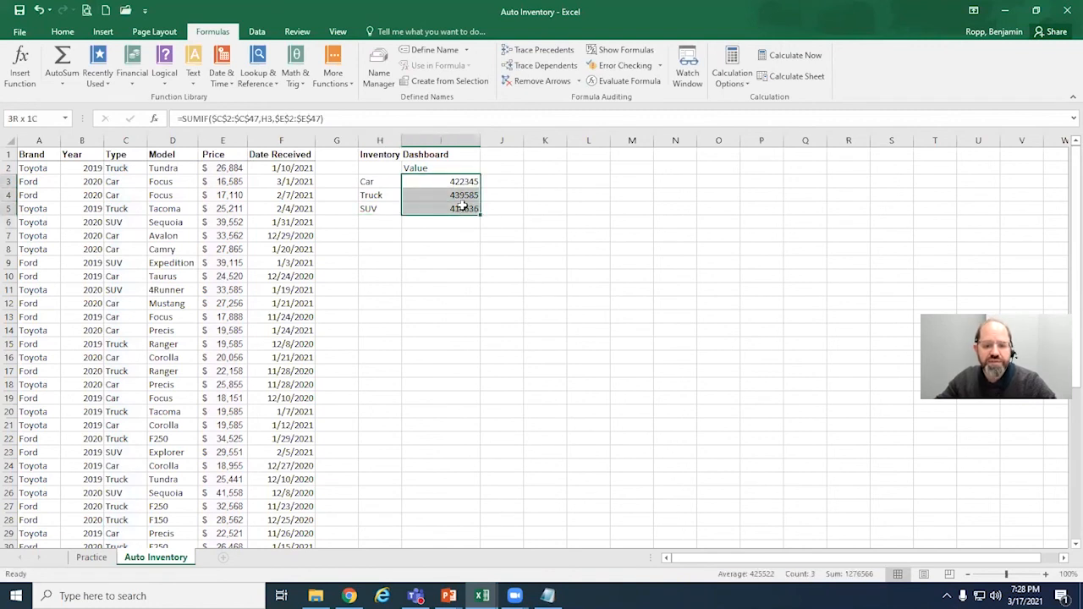
left_click(63, 32)
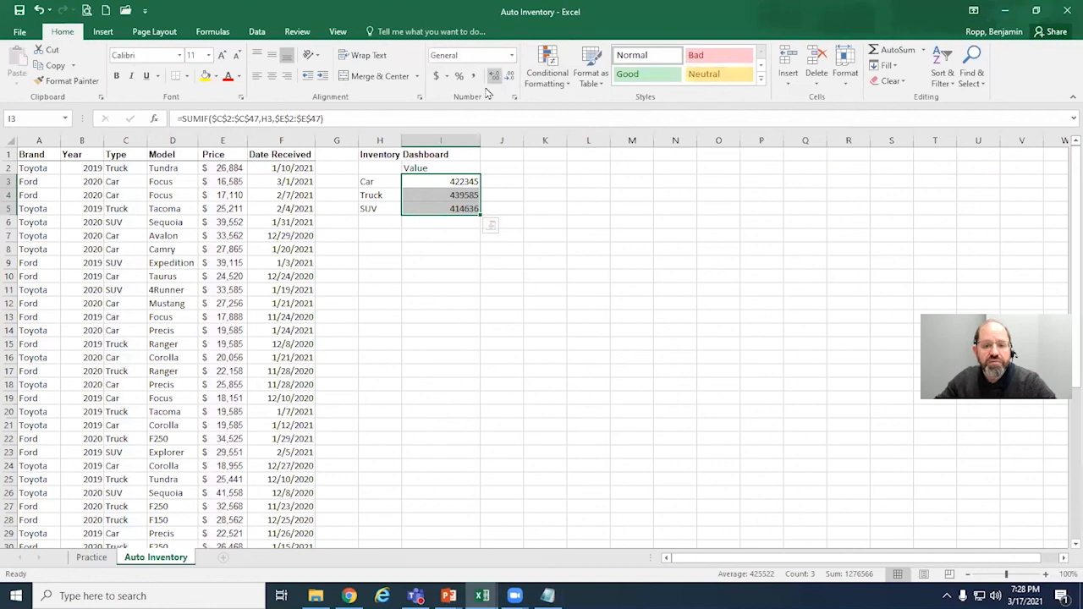
left_click(511, 57)
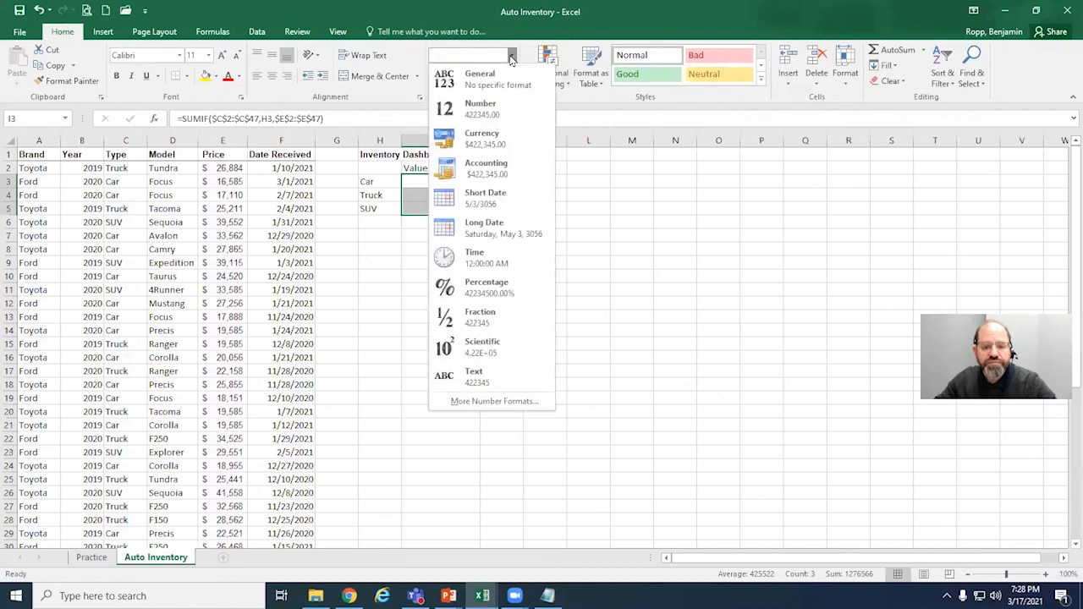
left_click(490, 172)
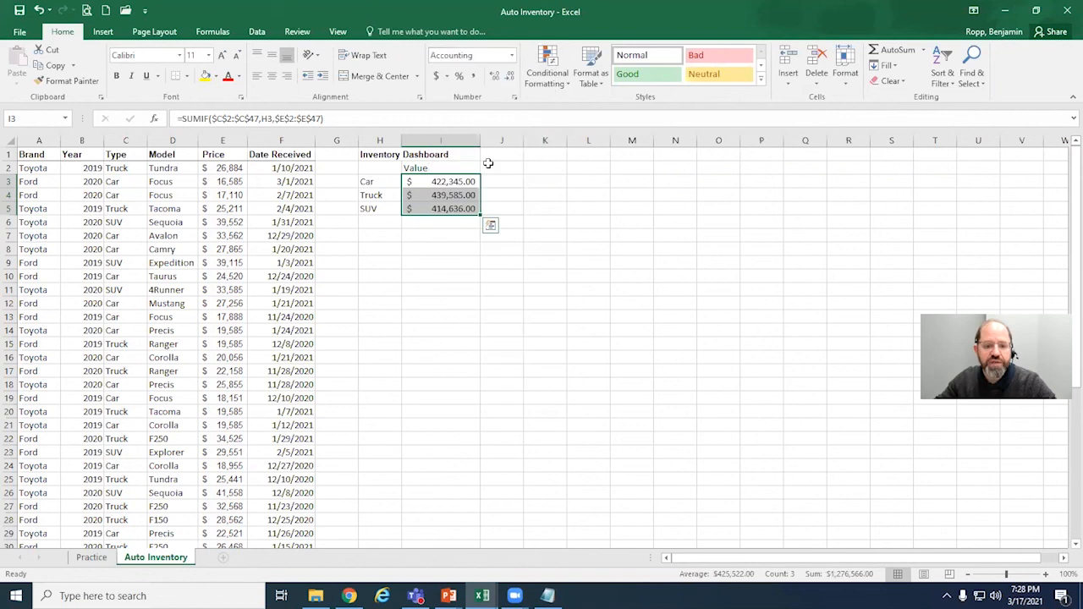
left_click(441, 234)
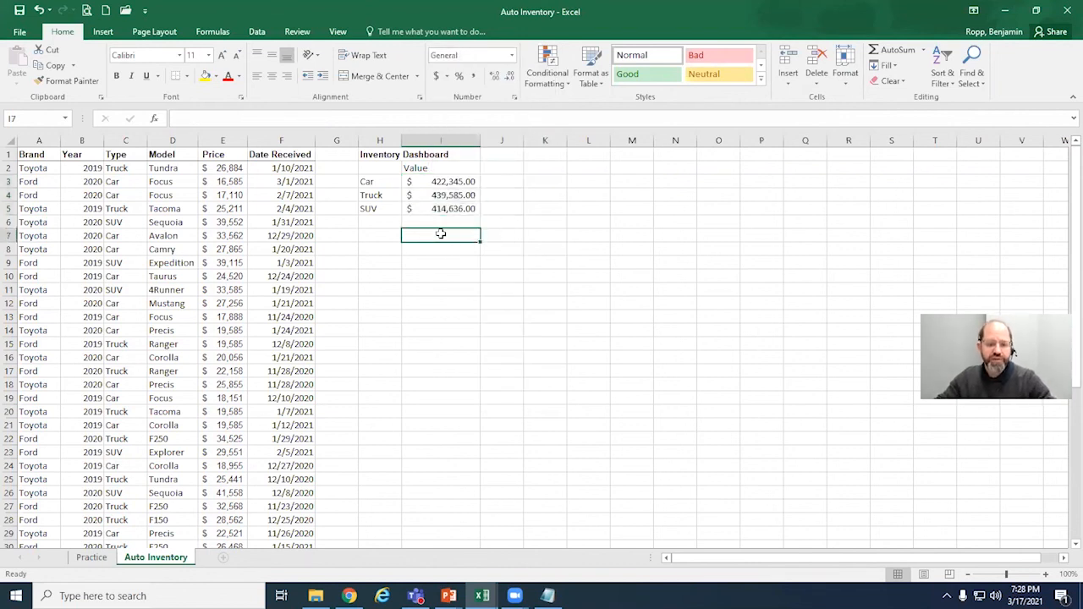
Step: Review the absolute and relative references inside the Car SUMIF formula in I3
left_click(454, 182)
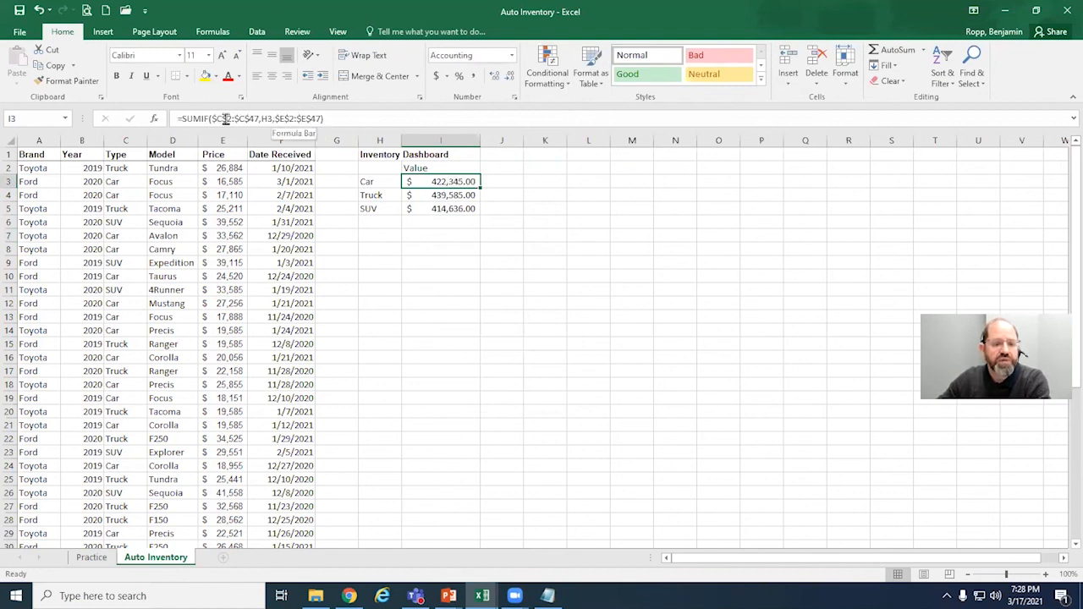
left_click_drag(337, 119, 214, 120)
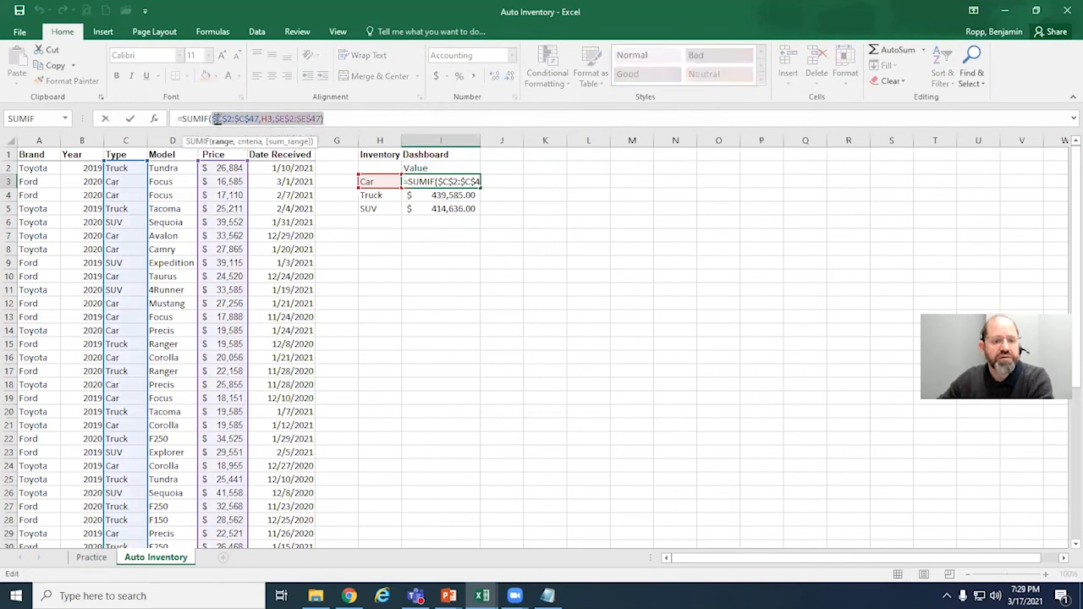
left_click(217, 120)
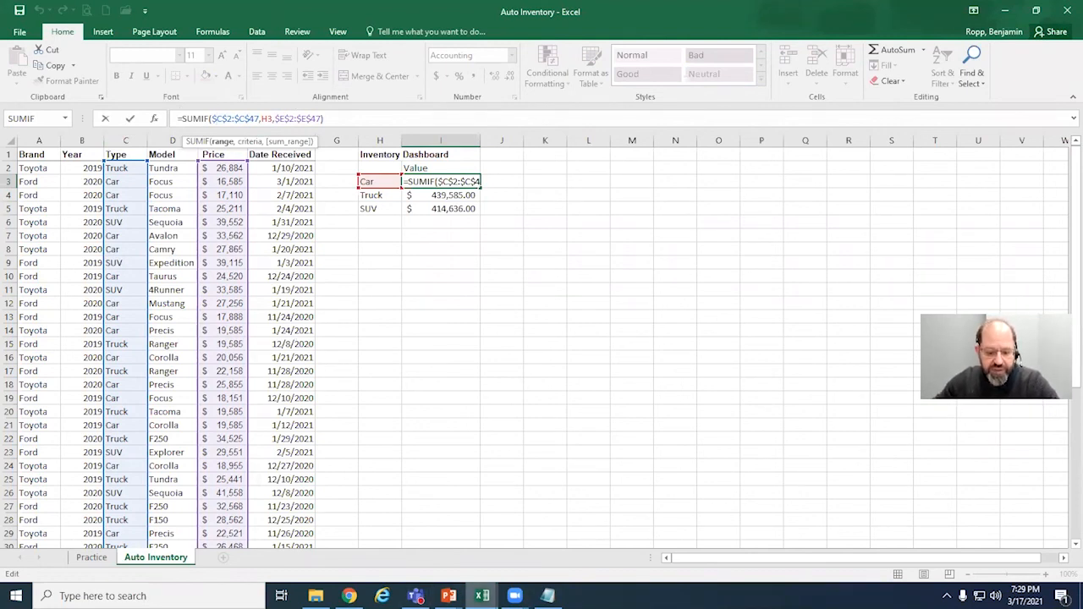
Step: Switch to the PowerPoint slide show, maximize it and look through the Top 8 Excel Shortcuts slides
left_click(448, 596)
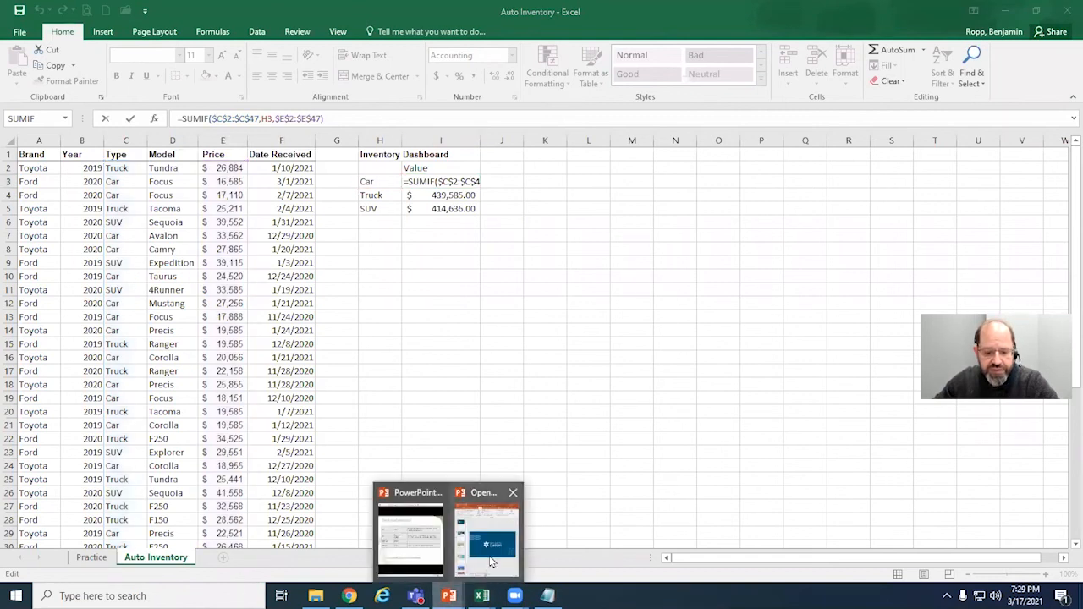
left_click(412, 541)
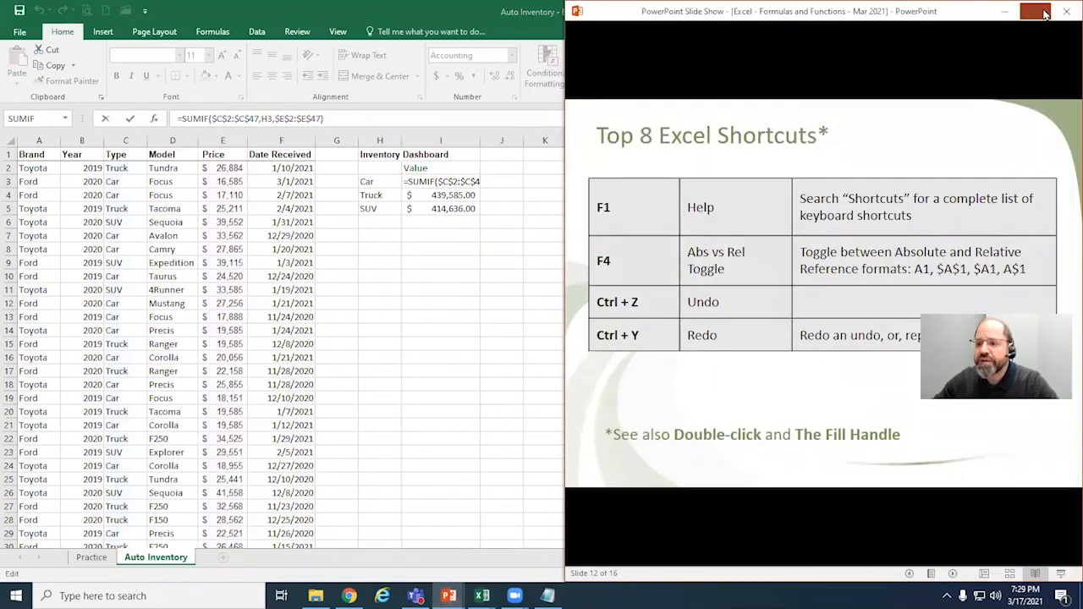
left_click(1036, 11)
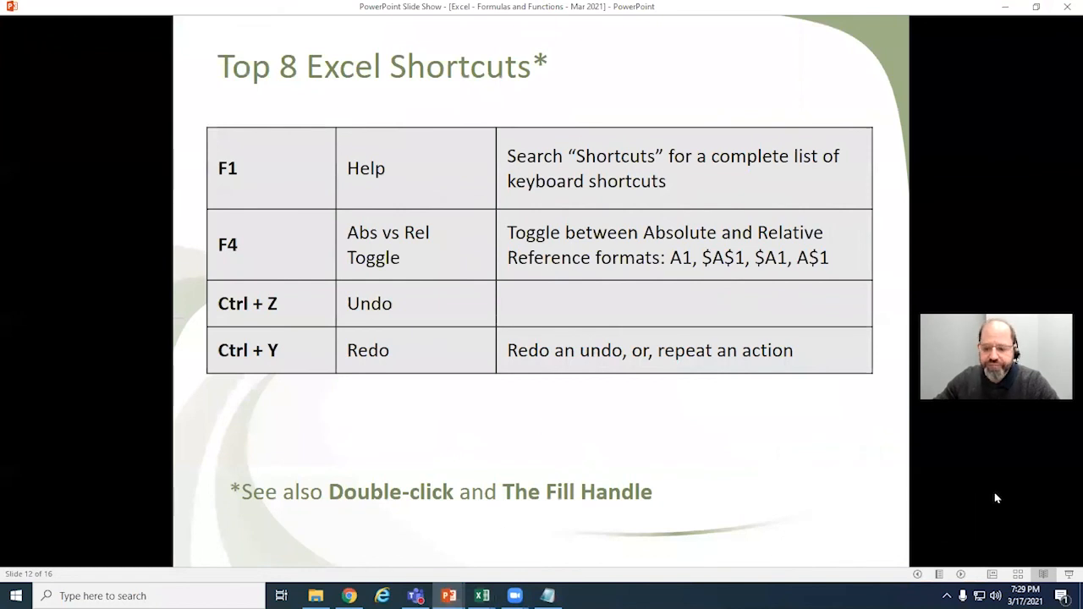
scroll(610, 437, "down", 2)
scroll(610, 437, "up", 1)
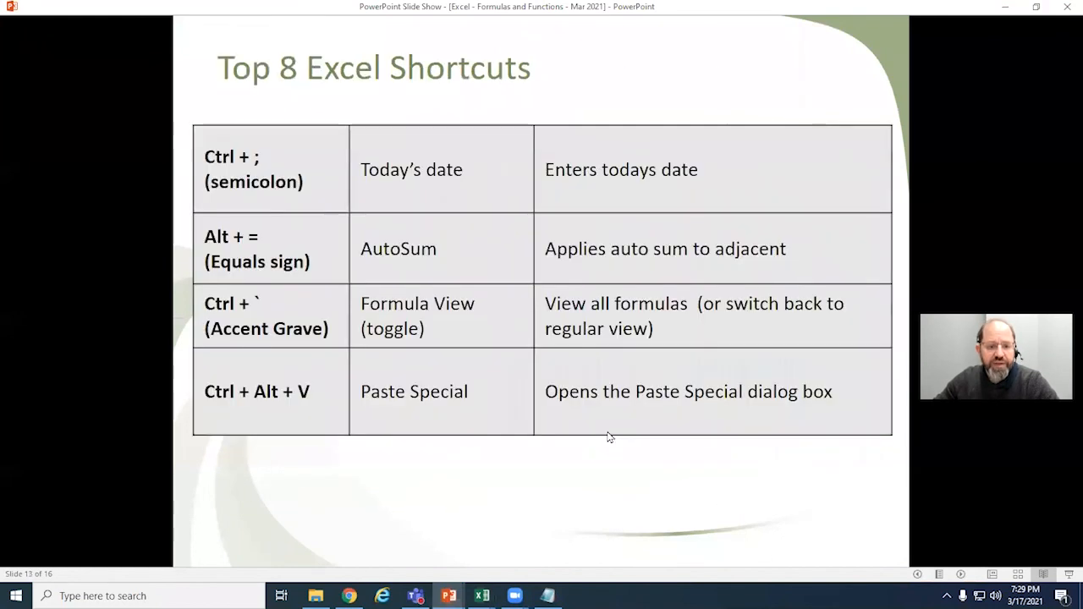
scroll(610, 438, "up", 1)
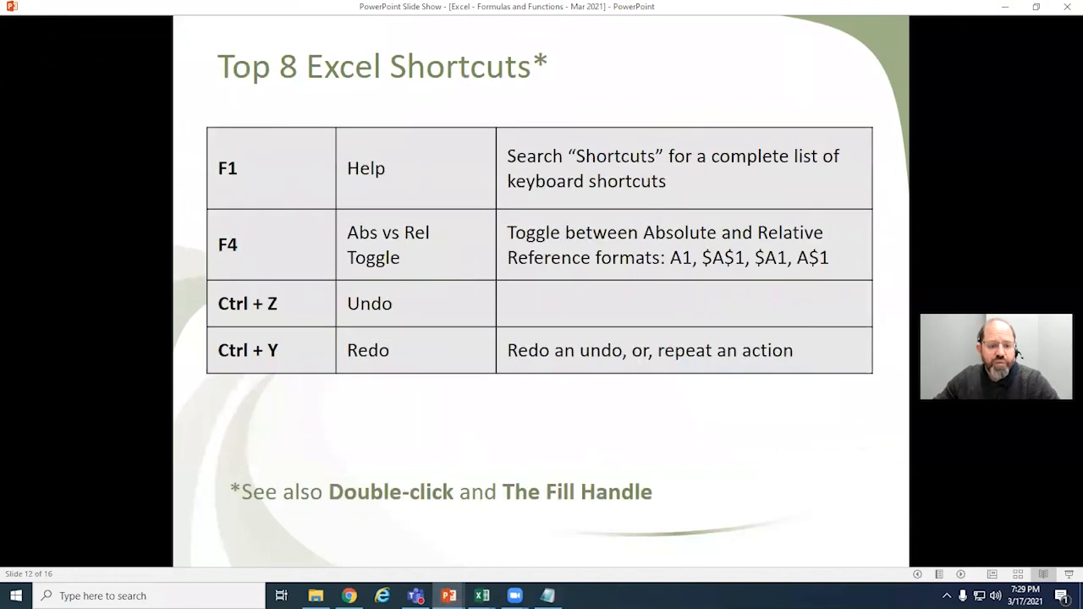